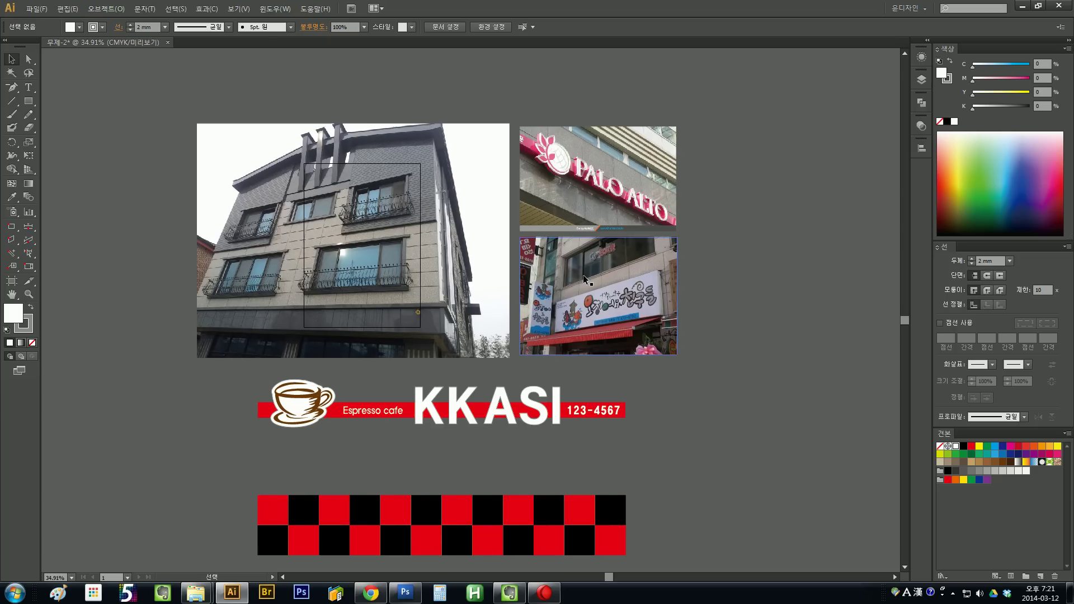
# - Examine the PALO ALTO channel-letter sign in the upper reference photo close up, including its emblem and mounting bar
pyautogui.scroll(2, 727, 266)
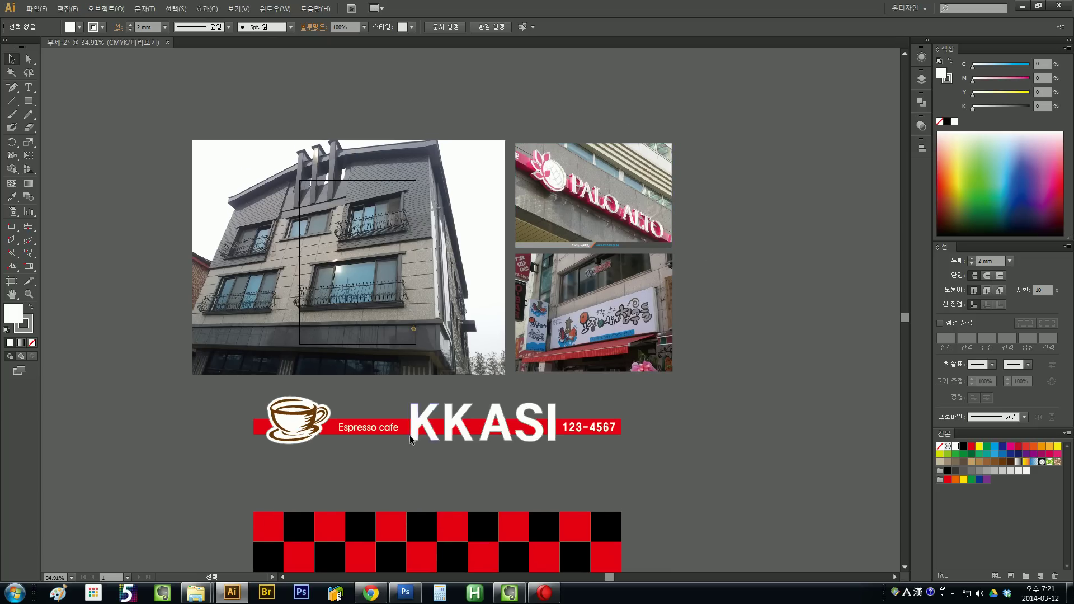
pyautogui.moveTo(250, 446); pyautogui.dragTo(643, 399)
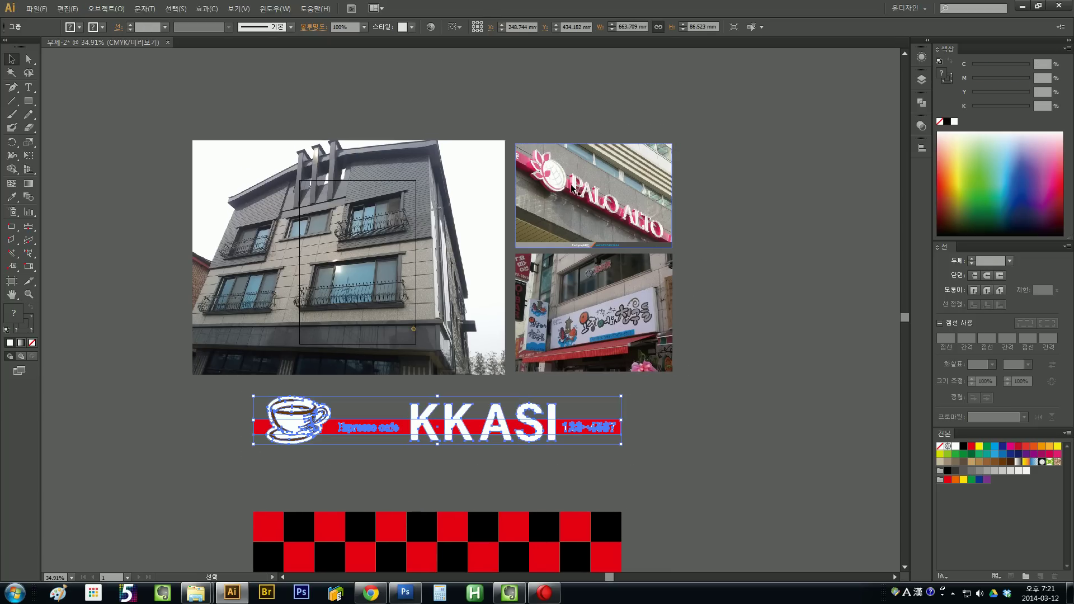
pyautogui.click(674, 316)
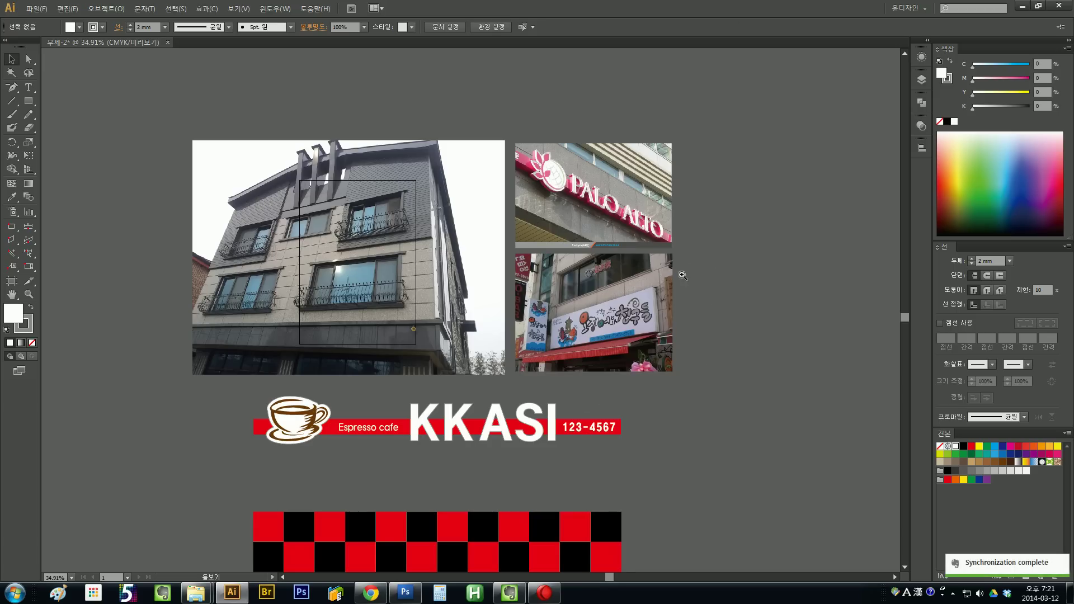
pyautogui.moveTo(676, 263); pyautogui.dragTo(498, 163)
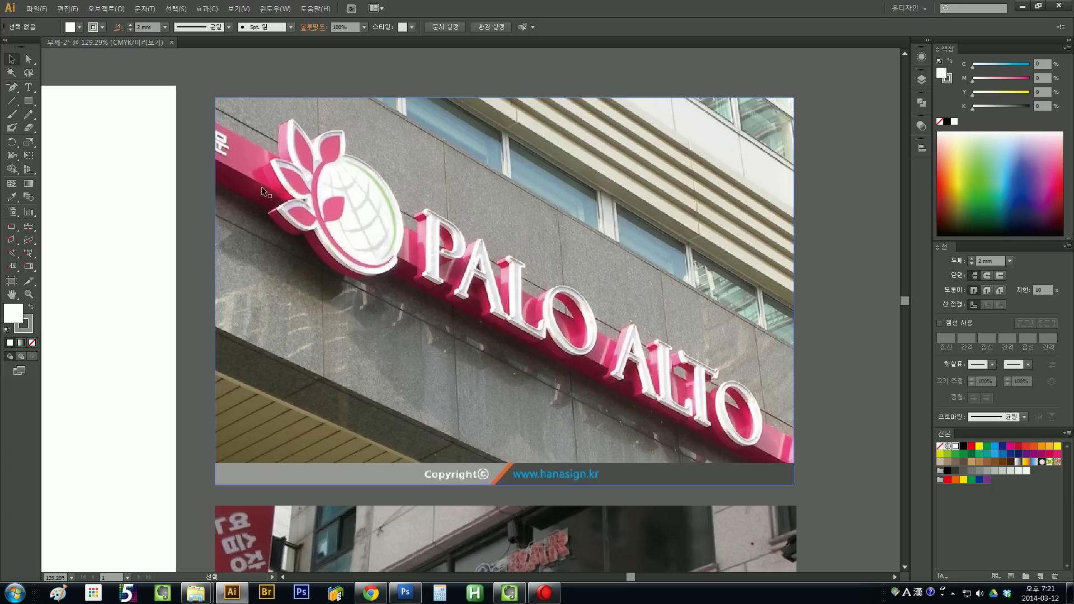
pyautogui.hscroll(2, 261, 187)
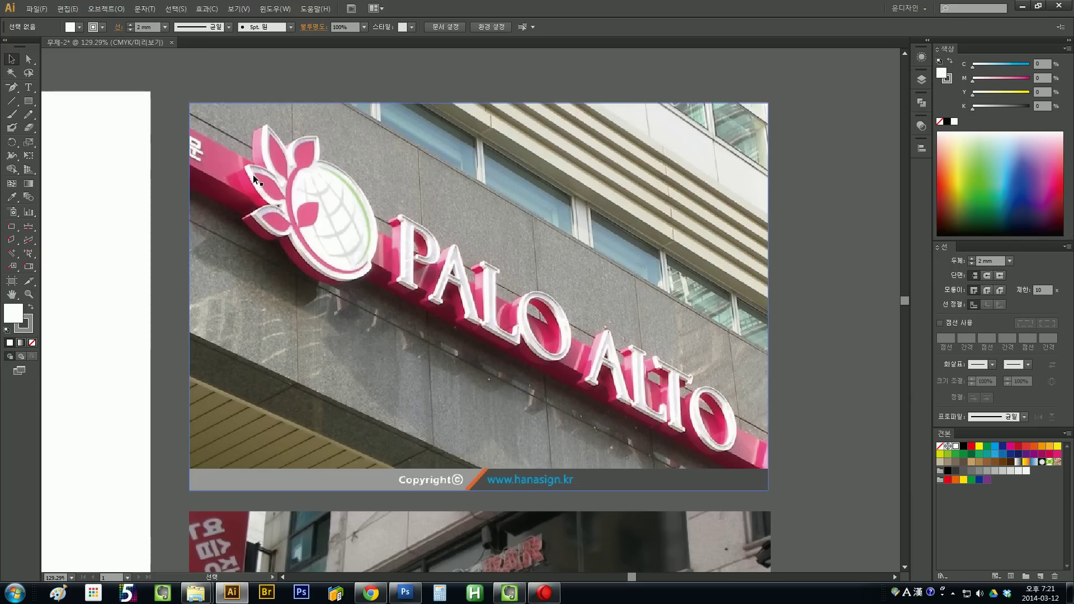
pyautogui.moveTo(240, 181); pyautogui.dragTo(229, 163)
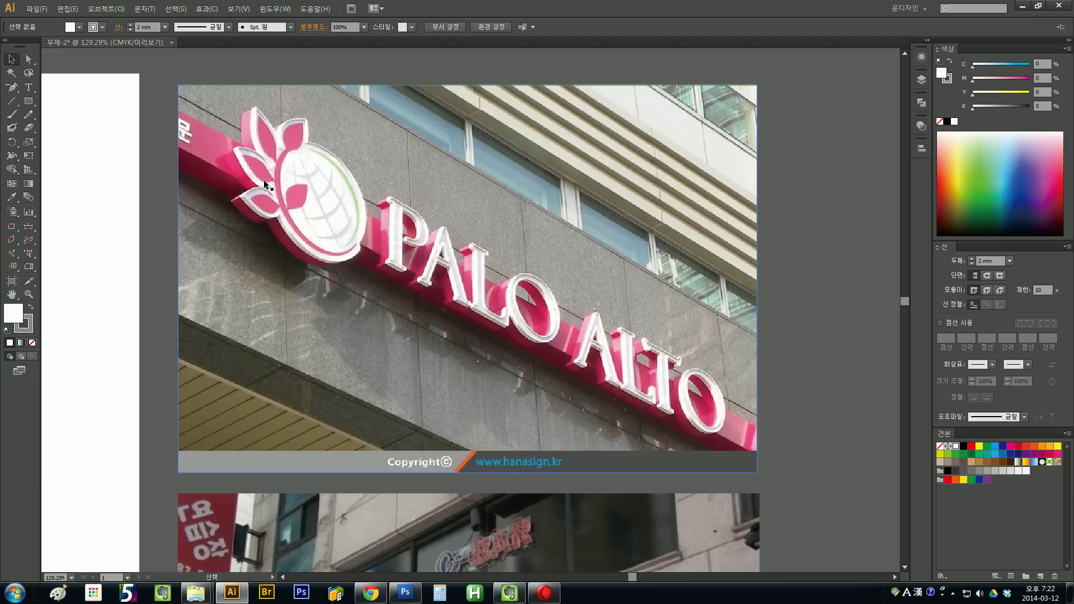
pyautogui.moveTo(367, 271); pyautogui.dragTo(355, 288)
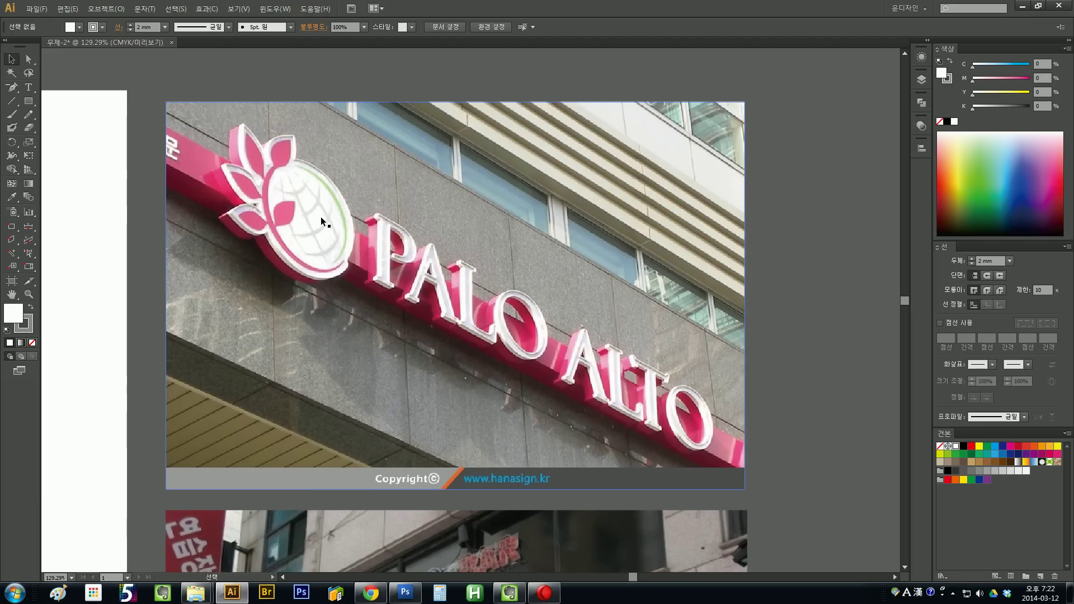
pyautogui.moveTo(208, 170); pyautogui.dragTo(263, 208)
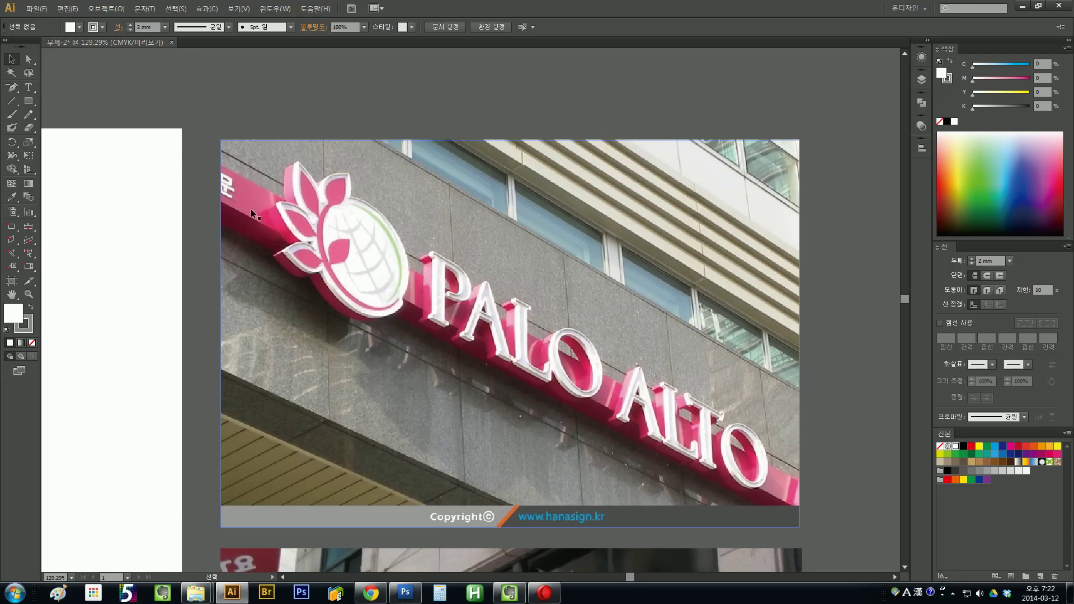
pyautogui.moveTo(310, 275); pyautogui.dragTo(272, 263)
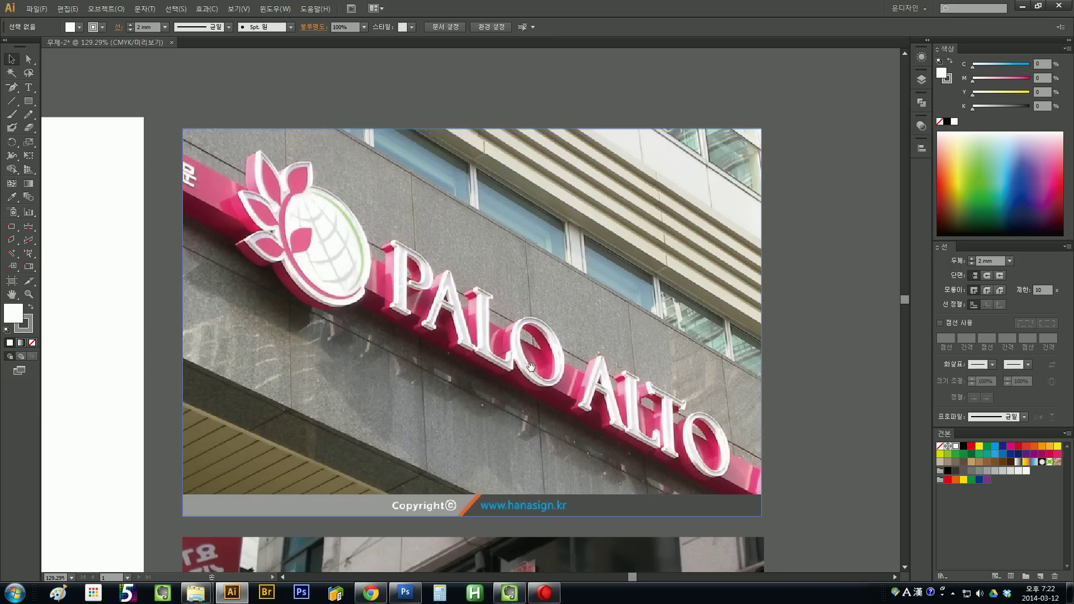
pyautogui.scroll(-3, 496, 371)
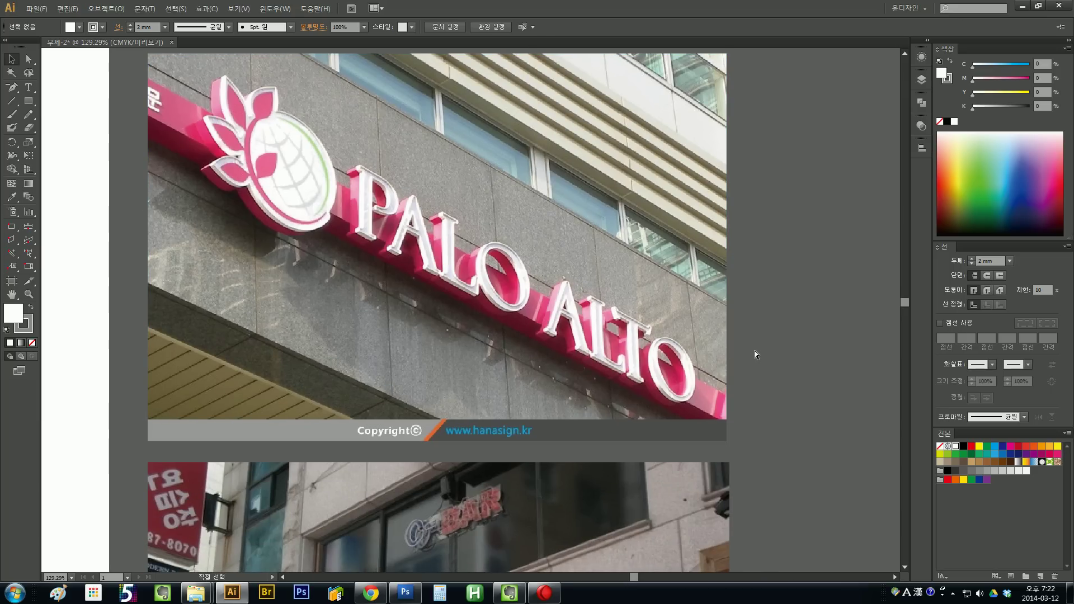
# - Examine the white panel storefront sign with the red awning in the lower reference photo close up
pyautogui.hotkey('ctrl', '-')
pyautogui.hotkey('ctrl', '-')
pyautogui.hotkey('ctrl', '-')
pyautogui.moveTo(719, 360); pyautogui.dragTo(586, 335)
pyautogui.moveTo(584, 445); pyautogui.dragTo(274, 240)
pyautogui.moveTo(297, 284); pyautogui.dragTo(290, 249)
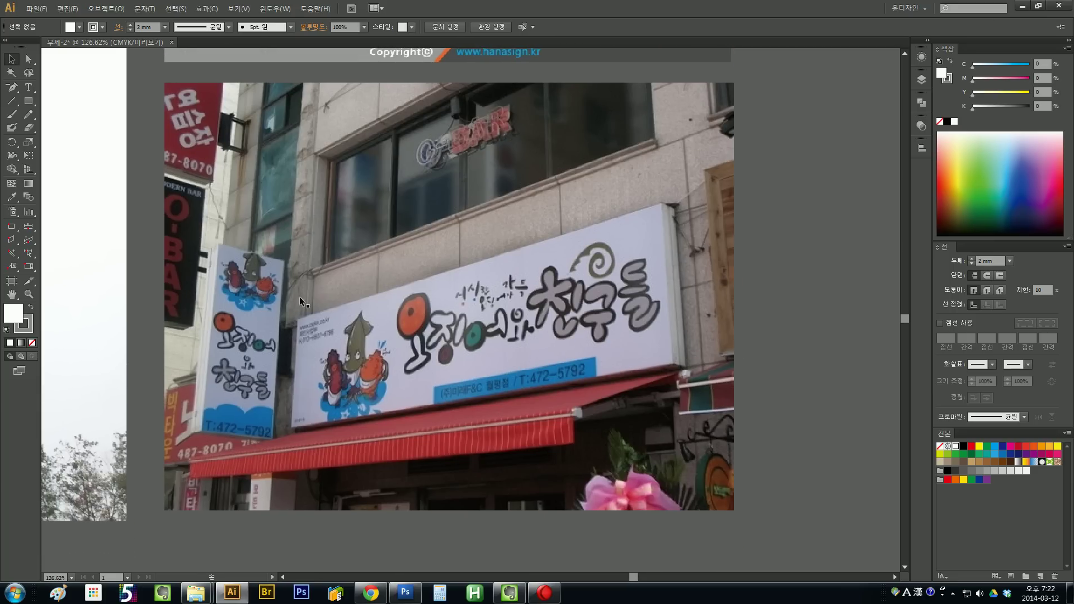
pyautogui.moveTo(546, 451); pyautogui.dragTo(546, 470)
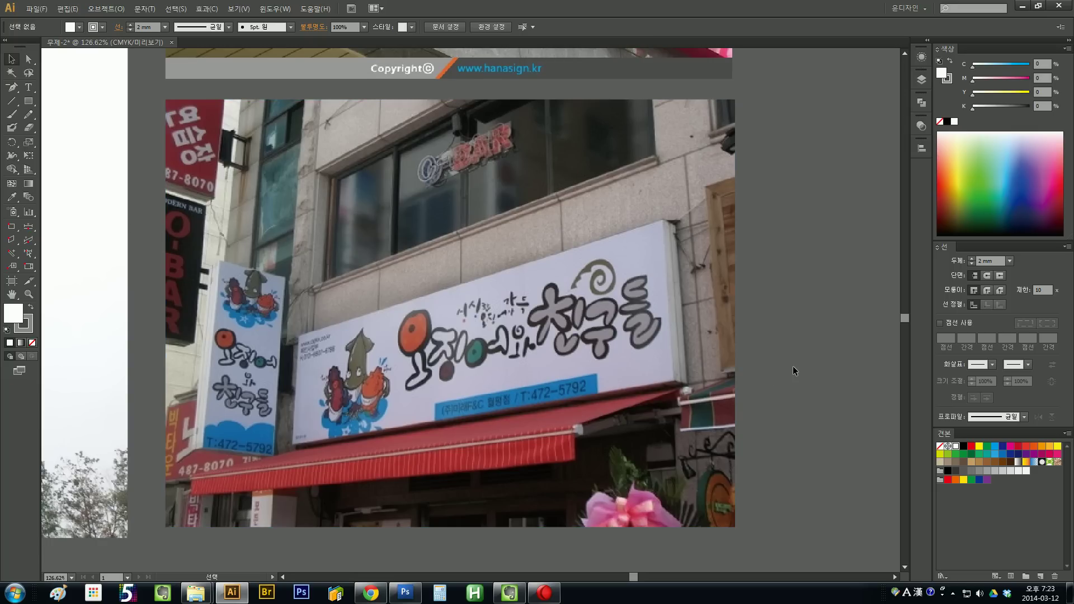
# - Compare the KKASI coffee-cup logo strip with the building facade and the two reference sign photos
pyautogui.hotkey('ctrl', '-')
pyautogui.hotkey('ctrl', '-')
pyautogui.hotkey('ctrl', '-')
pyautogui.moveTo(402, 286); pyautogui.dragTo(625, 289)
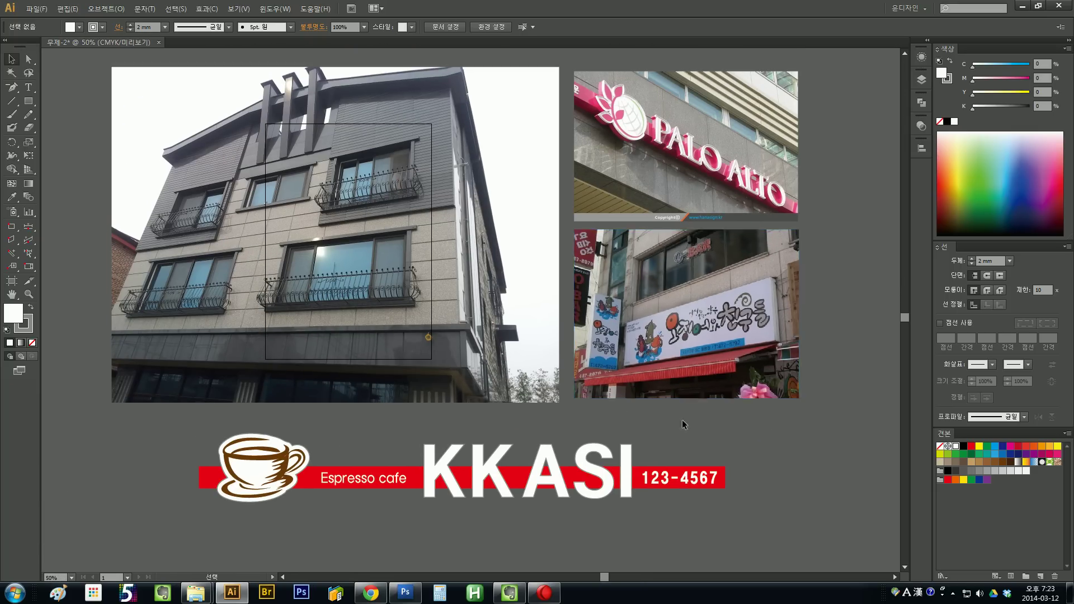
pyautogui.click(361, 478)
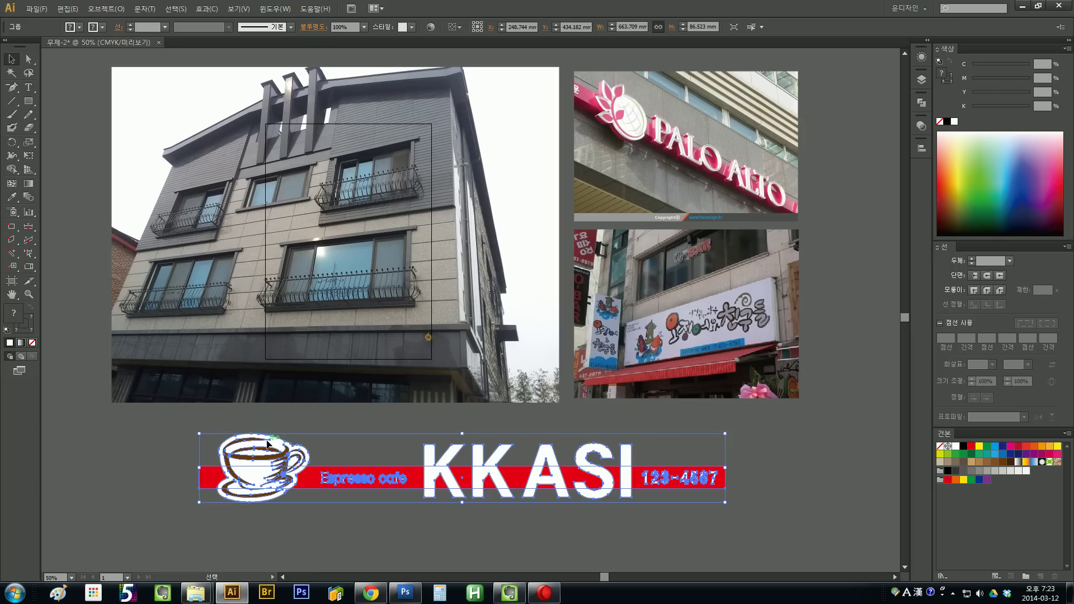
pyautogui.scroll(1, 674, 213)
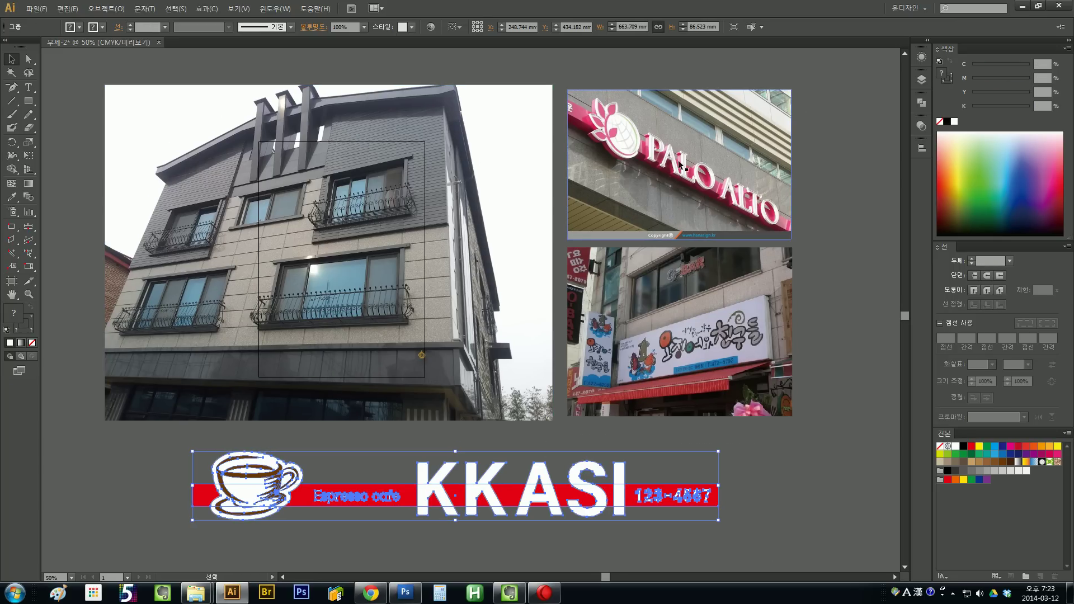
pyautogui.click(758, 456)
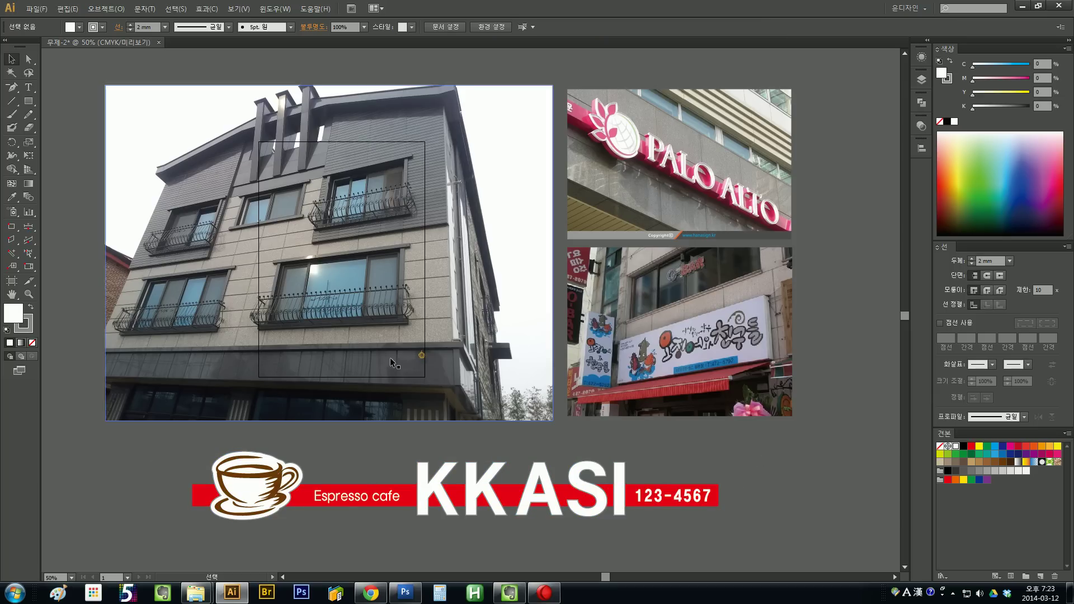
pyautogui.scroll(1, 166, 357)
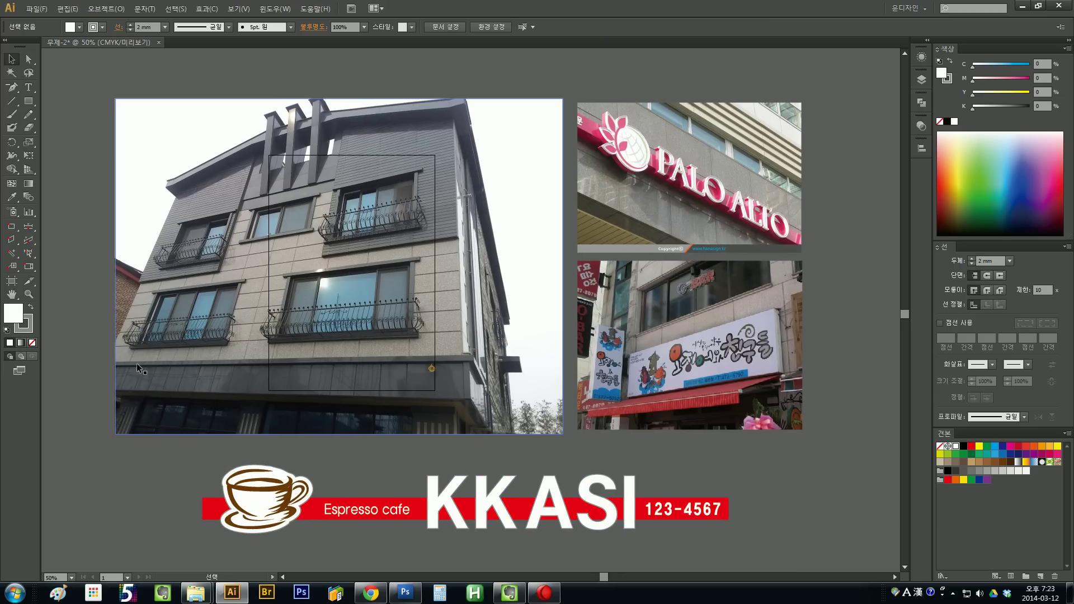
pyautogui.scroll(2, 174, 198)
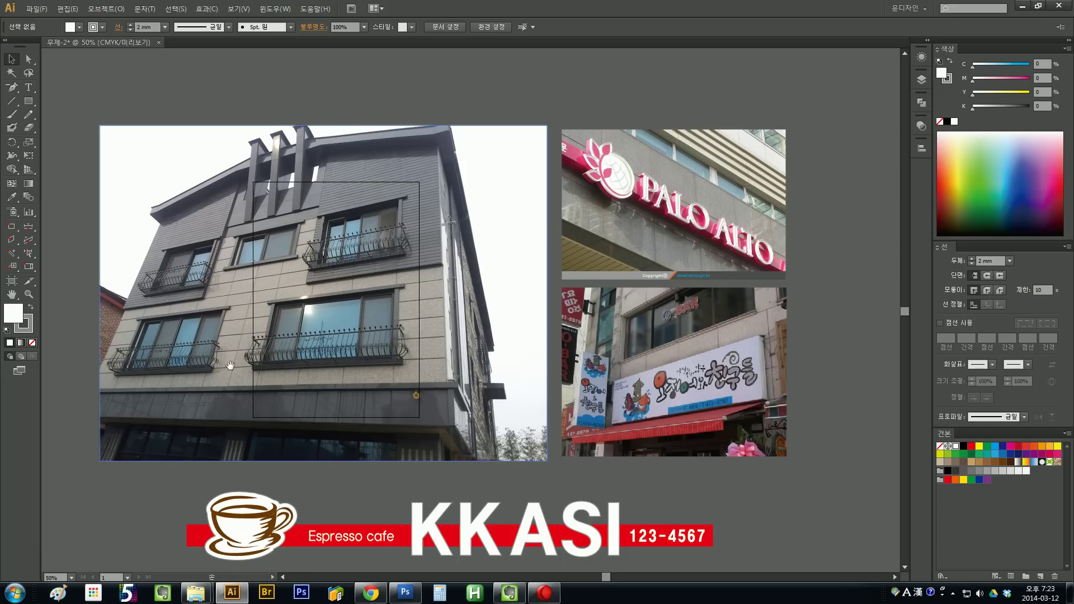
pyautogui.scroll(-4, 239, 401)
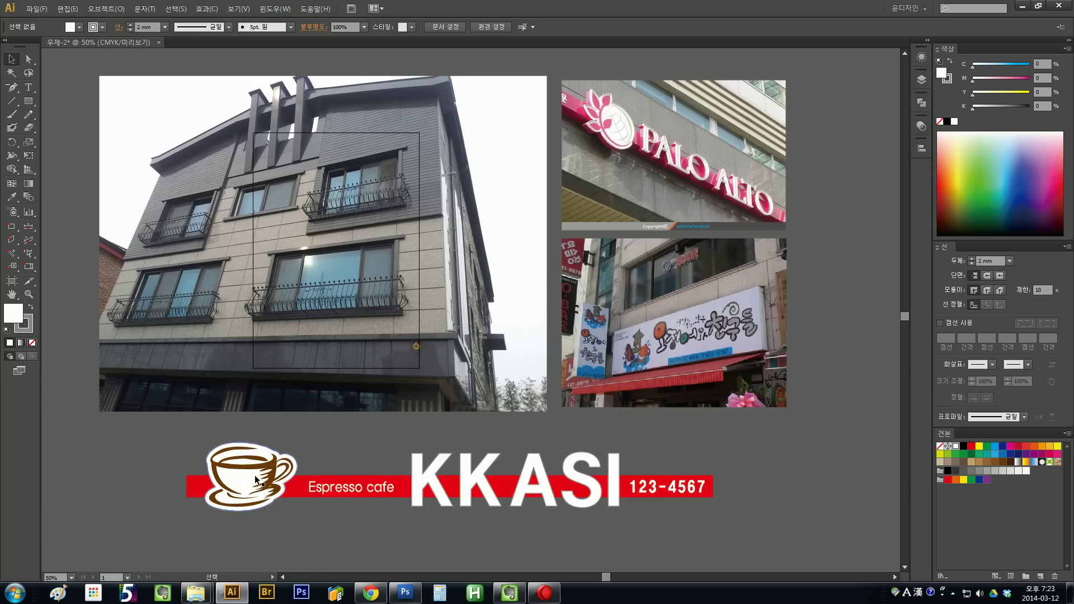
pyautogui.scroll(-2, 224, 447)
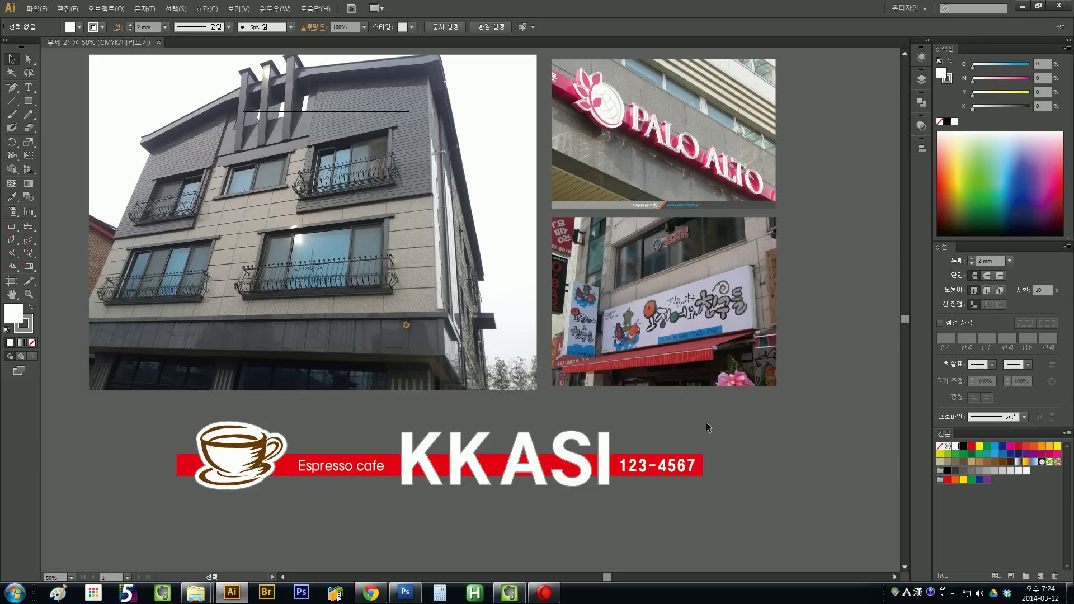
pyautogui.scroll(1, 682, 336)
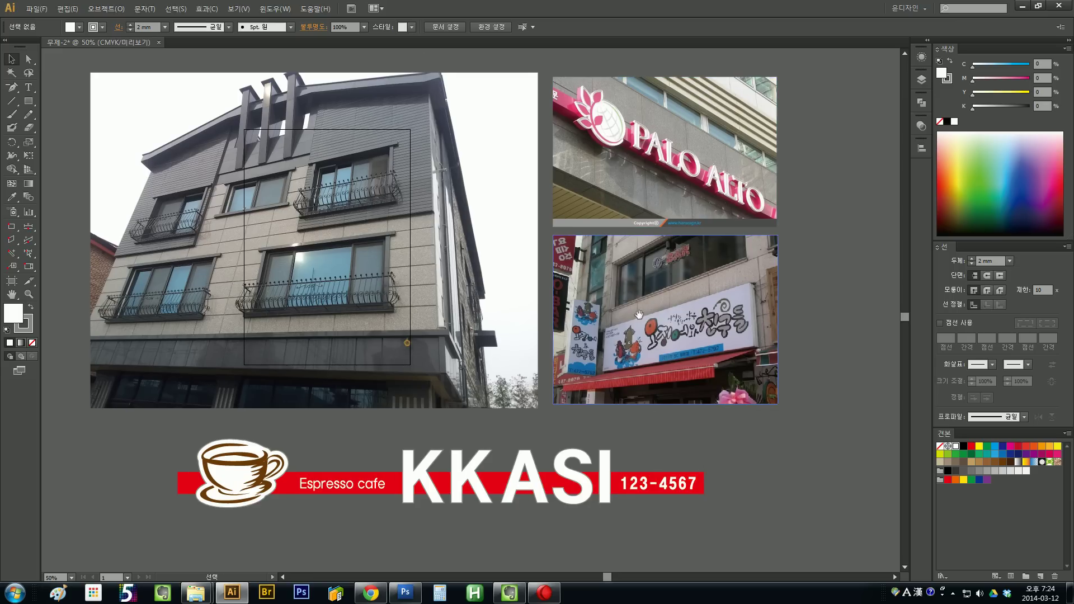
pyautogui.scroll(-1, 696, 335)
pyautogui.scroll(-4, 733, 431)
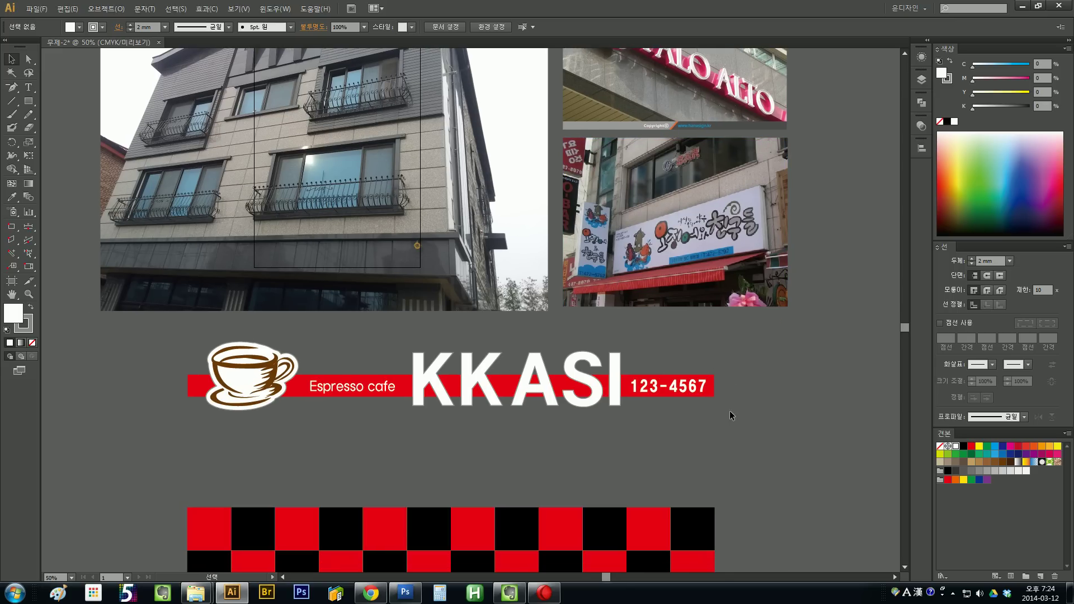
pyautogui.click(271, 372)
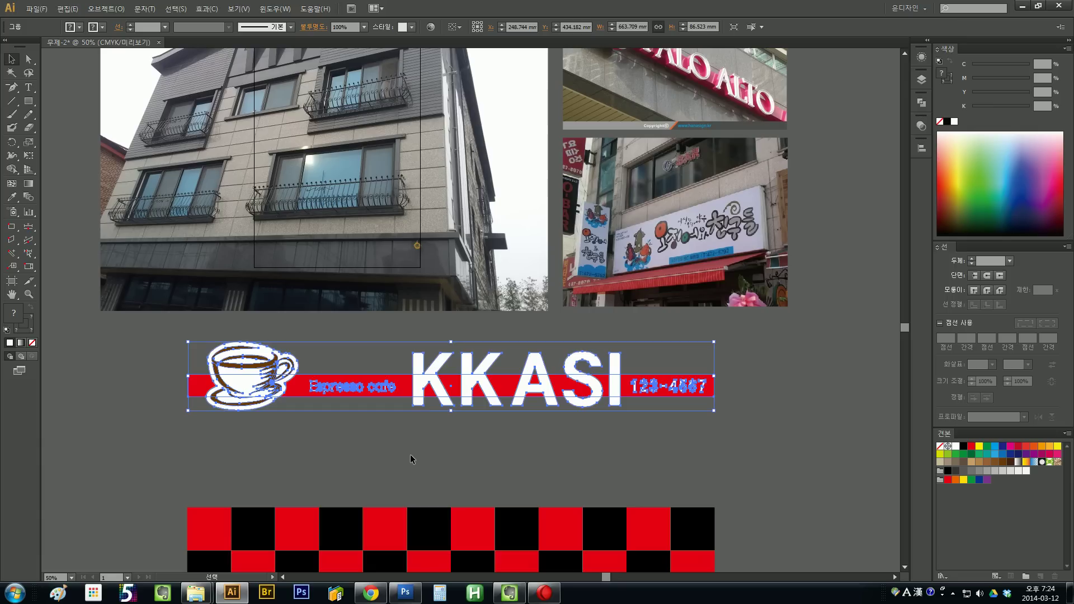
pyautogui.moveTo(409, 455); pyautogui.dragTo(424, 456)
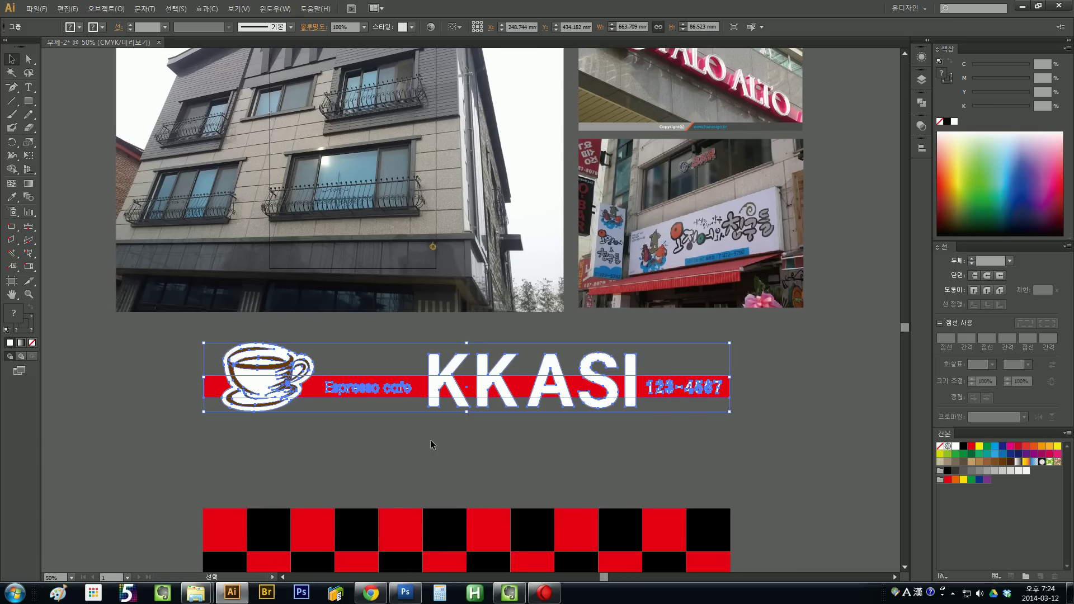
pyautogui.click(492, 450)
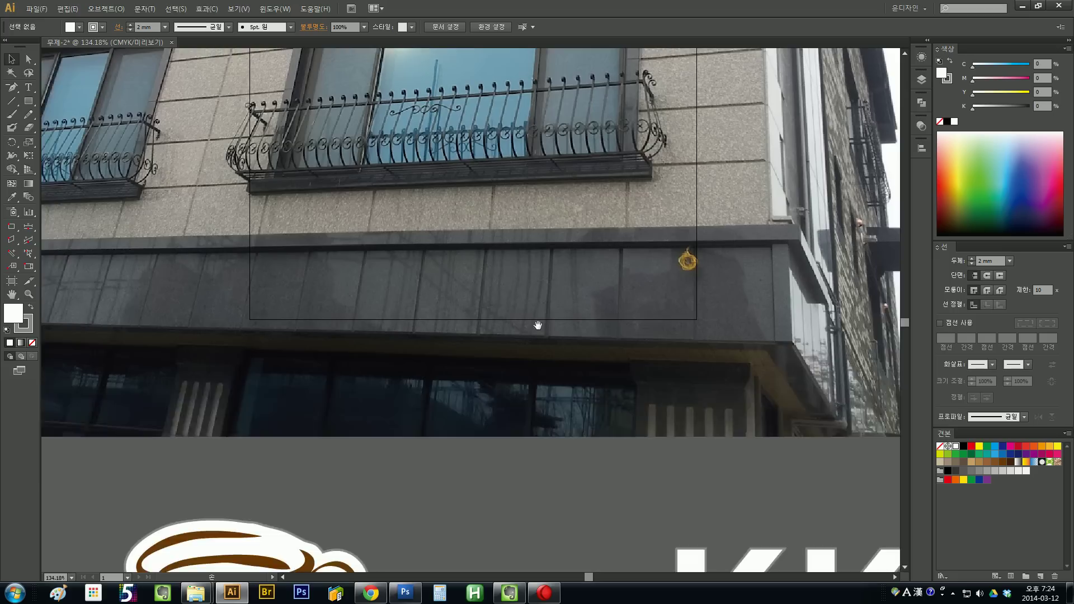
# - Draw a rectangle over the dark fascia band beneath the large balcony window in the building photo
pyautogui.moveTo(216, 230); pyautogui.dragTo(493, 269)
pyautogui.press('m')
pyautogui.moveTo(687, 378); pyautogui.dragTo(199, 294)
pyautogui.press('v')
# - Shift the fascia rectangle's corners to follow the building's perspective, then remove its fill so only the outline remains
pyautogui.press('a')
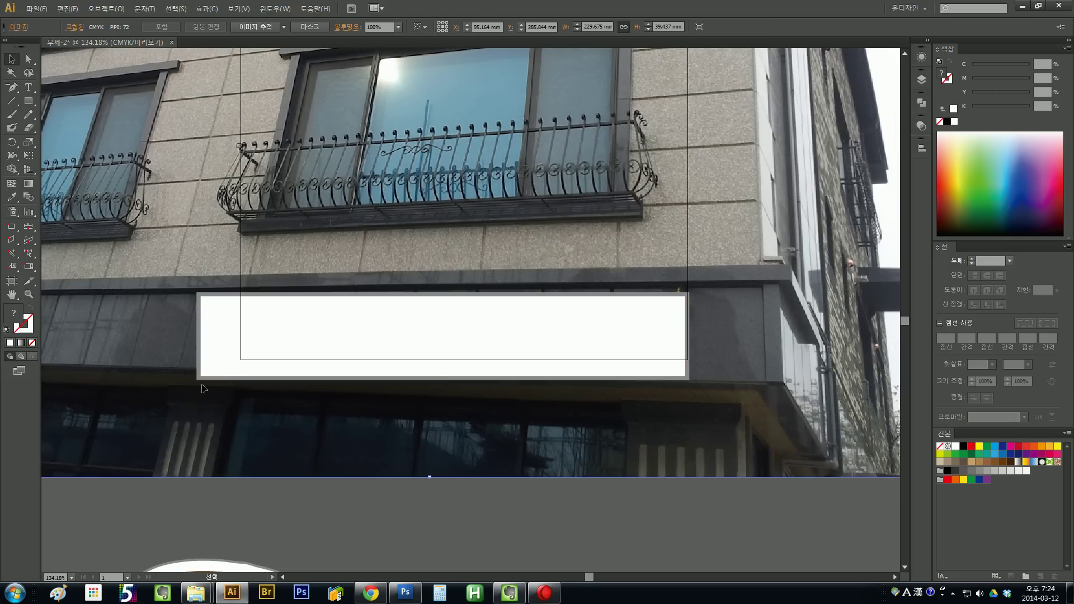
pyautogui.moveTo(199, 379); pyautogui.dragTo(179, 370)
pyautogui.moveTo(683, 296); pyautogui.dragTo(687, 284)
pyautogui.moveTo(200, 295); pyautogui.dragTo(199, 290)
pyautogui.press('v')
pyautogui.hscroll(-1, 410, 386)
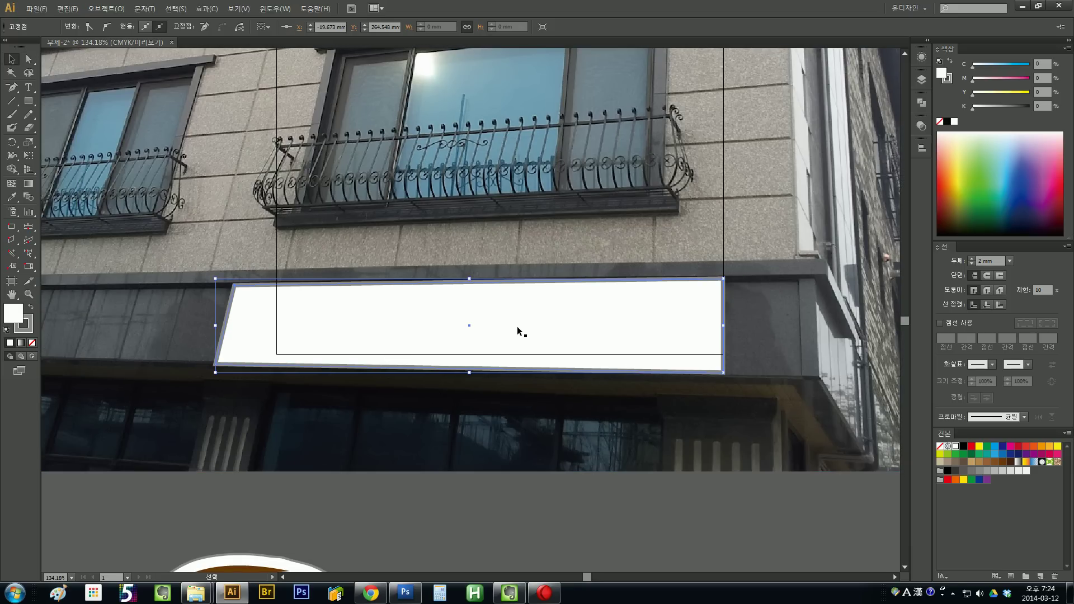
pyautogui.press('/')
pyautogui.scroll(-2, 560, 448)
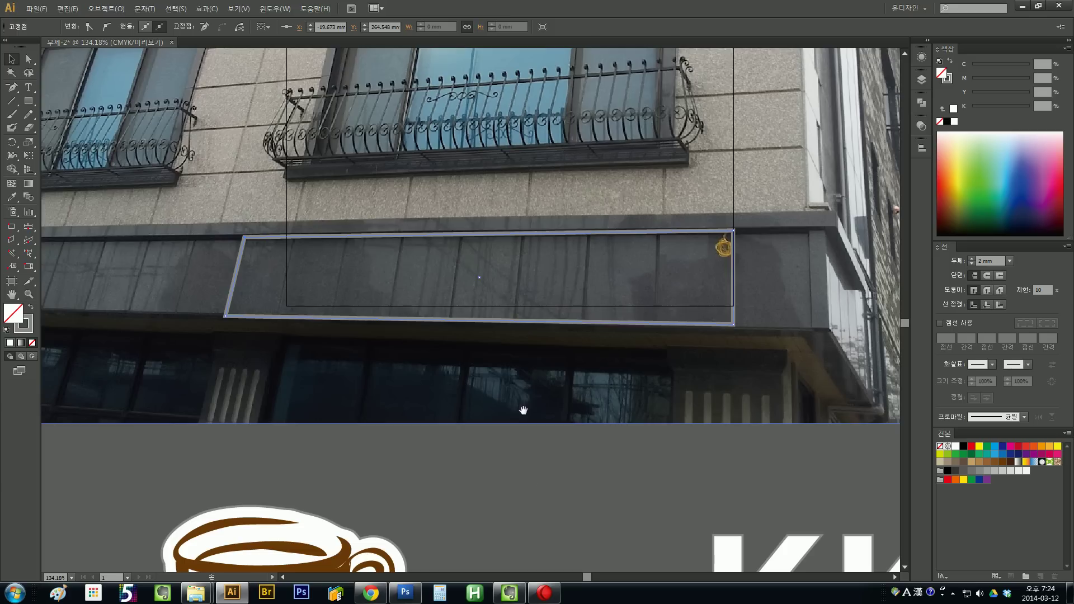
pyautogui.click(535, 455)
# - Compare the sign outline on the building's fascia with the KKASI logo strip and the checkered banner
pyautogui.hotkey('ctrl', '1')
pyautogui.scroll(-2, 537, 459)
pyautogui.click(438, 311)
pyautogui.moveTo(385, 271); pyautogui.dragTo(695, 371)
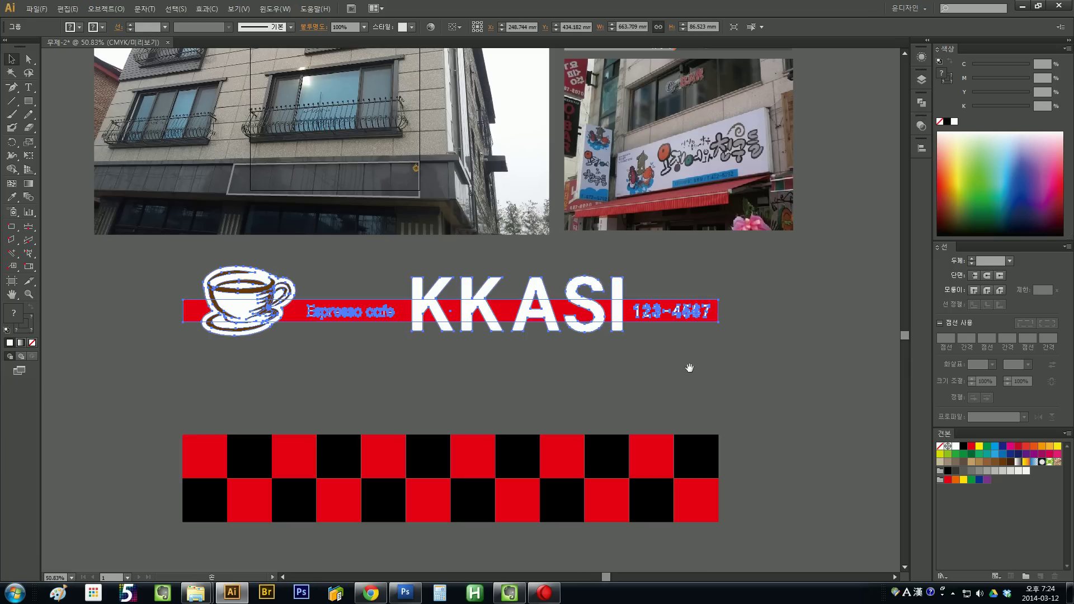
pyautogui.scroll(-2, 261, 380)
pyautogui.click(182, 300)
pyautogui.moveTo(644, 332); pyautogui.dragTo(635, 367)
pyautogui.press('m')
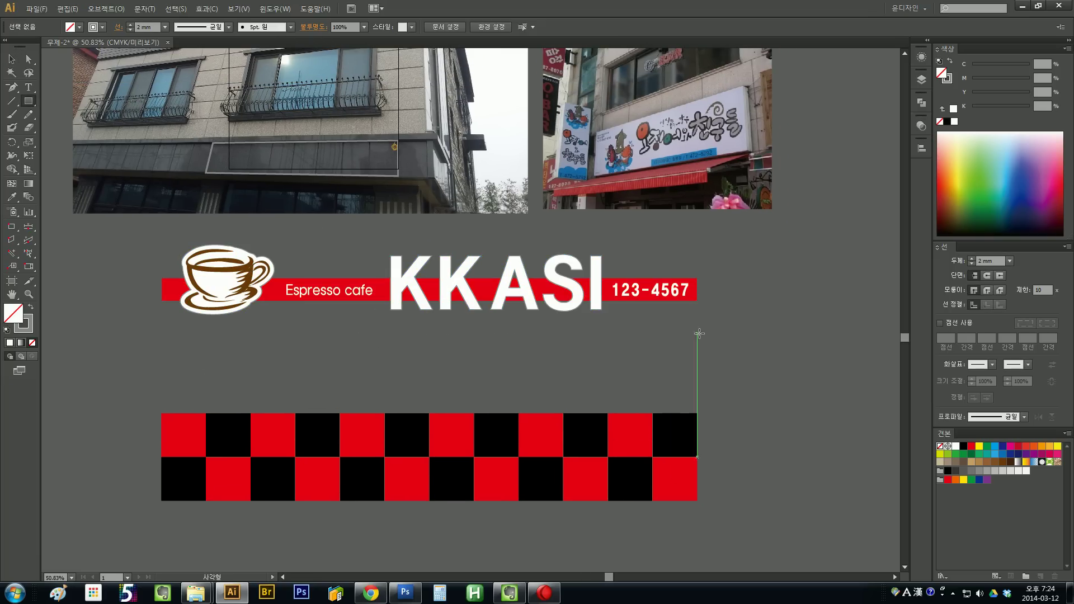
pyautogui.moveTo(697, 335); pyautogui.dragTo(706, 358)
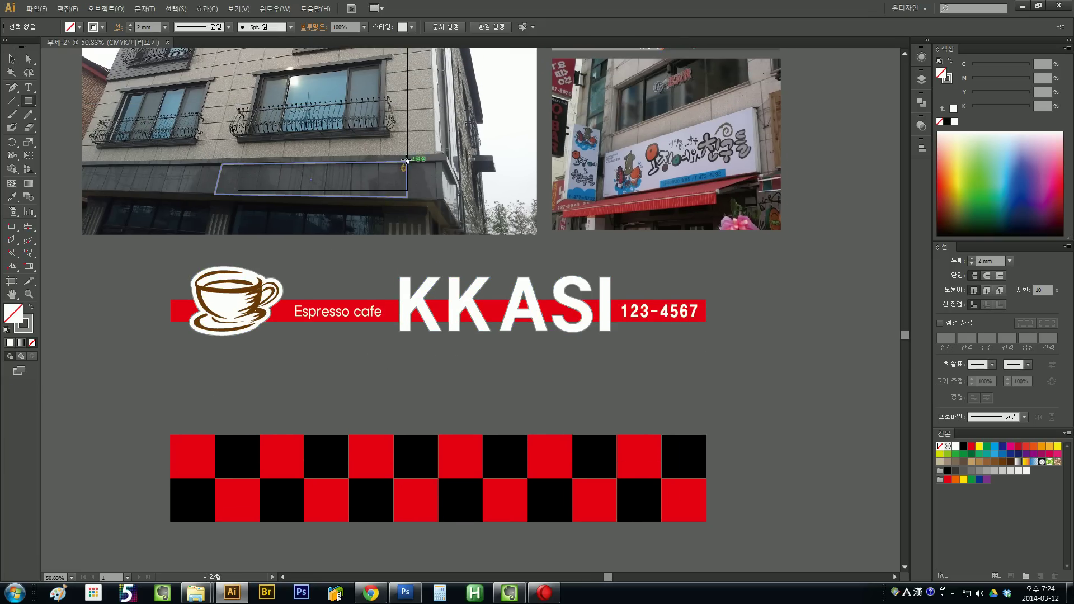
pyautogui.press('v')
pyautogui.click(535, 325)
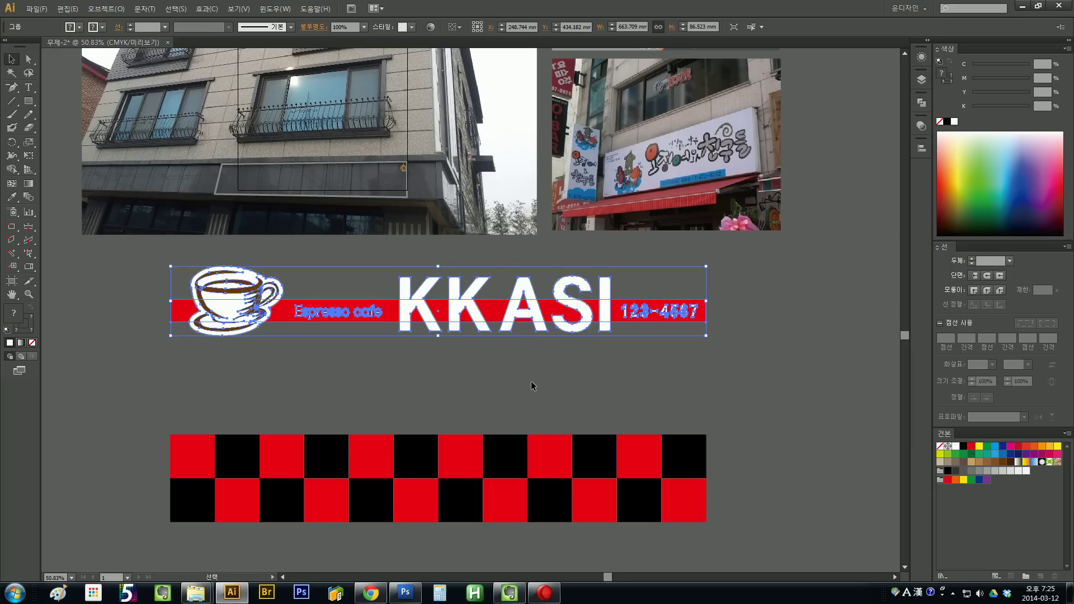
pyautogui.click(575, 378)
# - Draw an unfilled rectangular frame of about 664 by 119 mm around the KKASI logo, as wide as its red bar
pyautogui.press('m')
pyautogui.moveTo(706, 348); pyautogui.dragTo(170, 253)
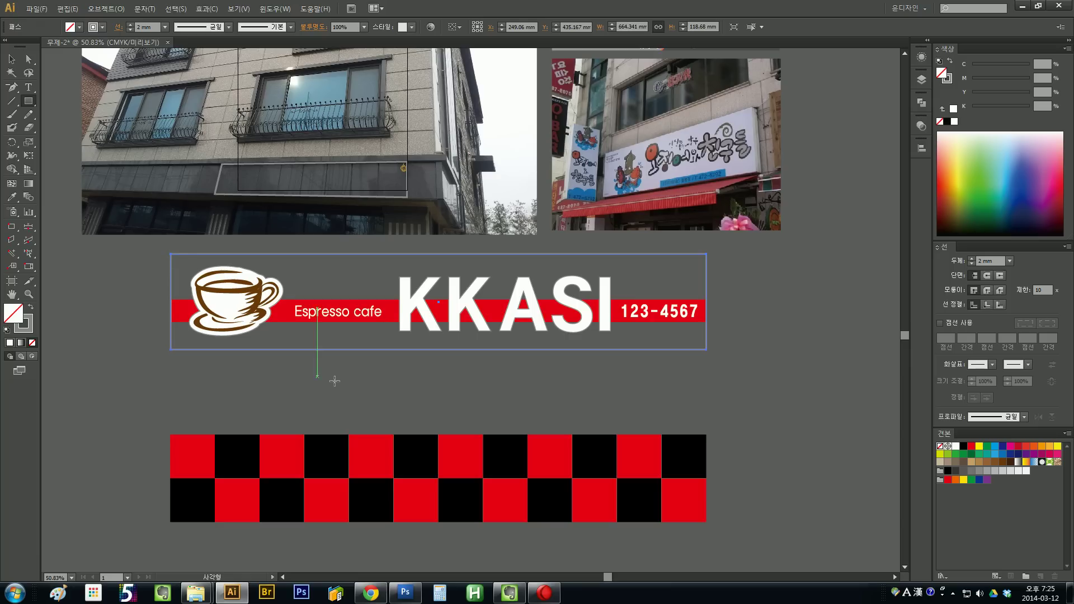
pyautogui.scroll(1, 394, 404)
pyautogui.press('v')
# - Group the KKASI logo with its frame and place a copy of the group above it, over the photos
pyautogui.scroll(1, 721, 409)
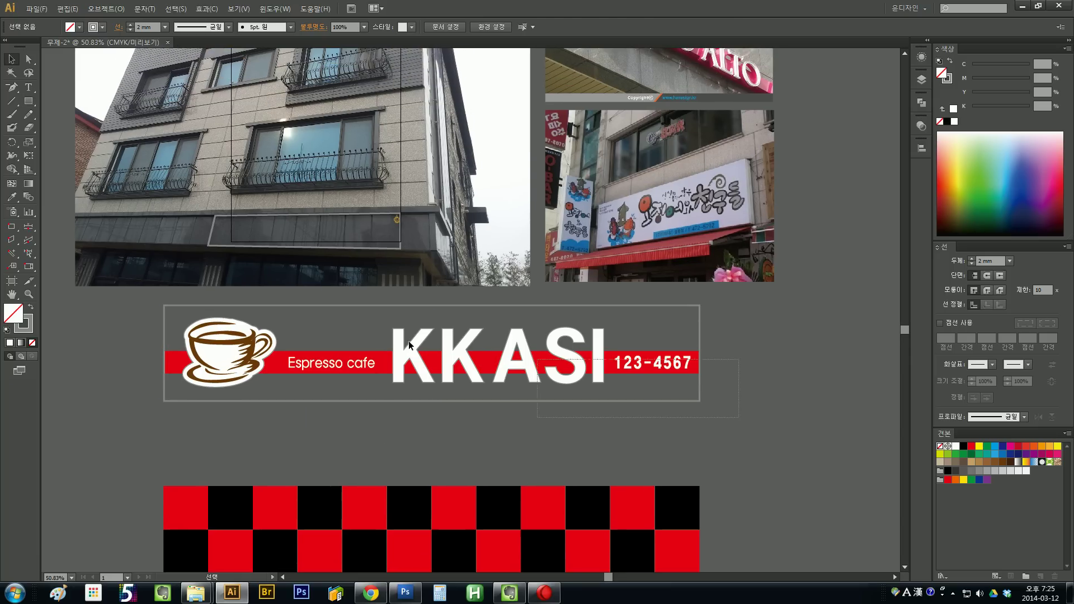
pyautogui.moveTo(721, 412); pyautogui.dragTo(129, 305)
pyautogui.hotkey('ctrl', 'g')
pyautogui.moveTo(649, 363); pyautogui.dragTo(660, 214)
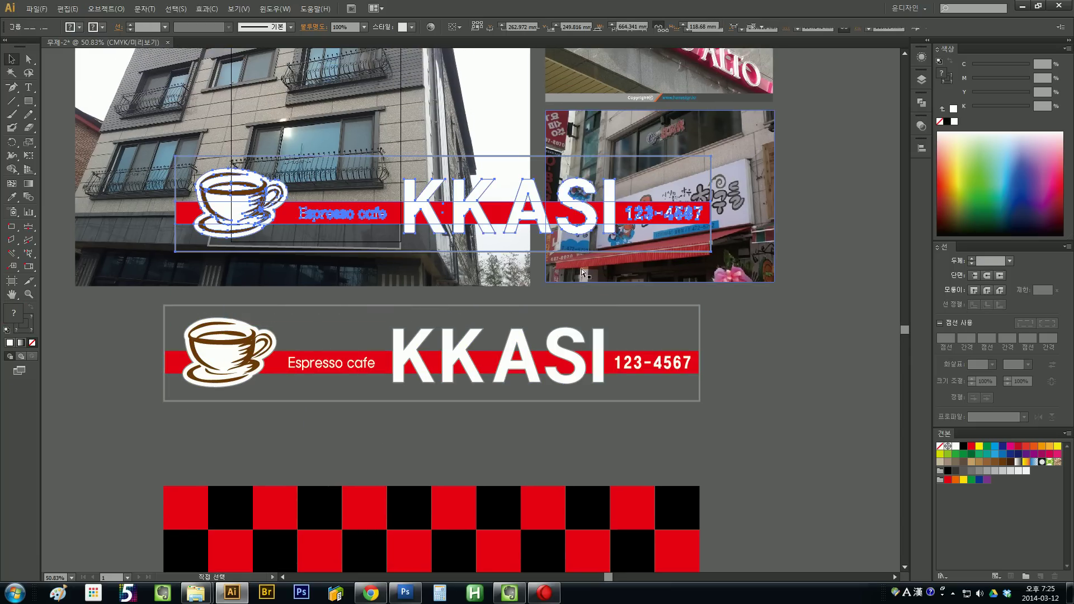
# - Scale the sign group's copy down to about 228 by 41 mm and place it over the outline on the building's fascia
pyautogui.moveTo(710, 252); pyautogui.dragTo(358, 189)
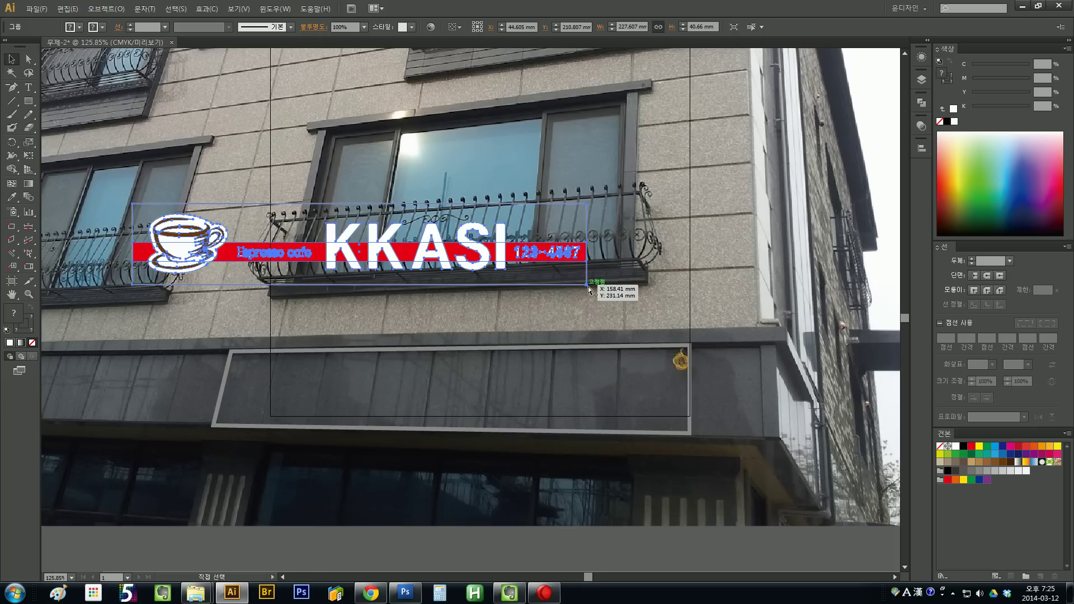
pyautogui.moveTo(589, 286); pyautogui.dragTo(695, 435)
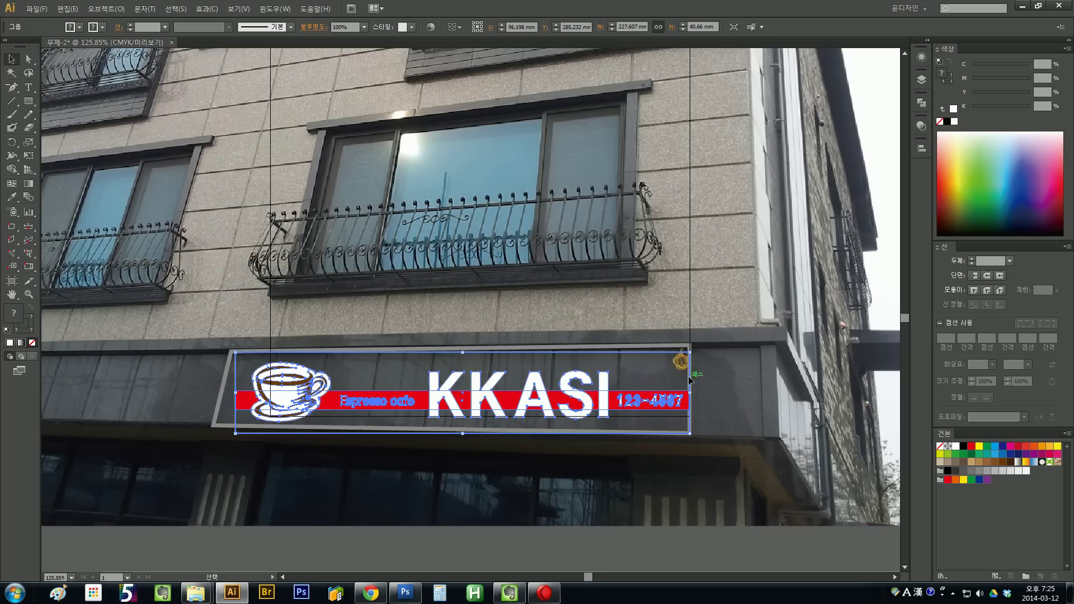
pyautogui.scroll(-3, 685, 357)
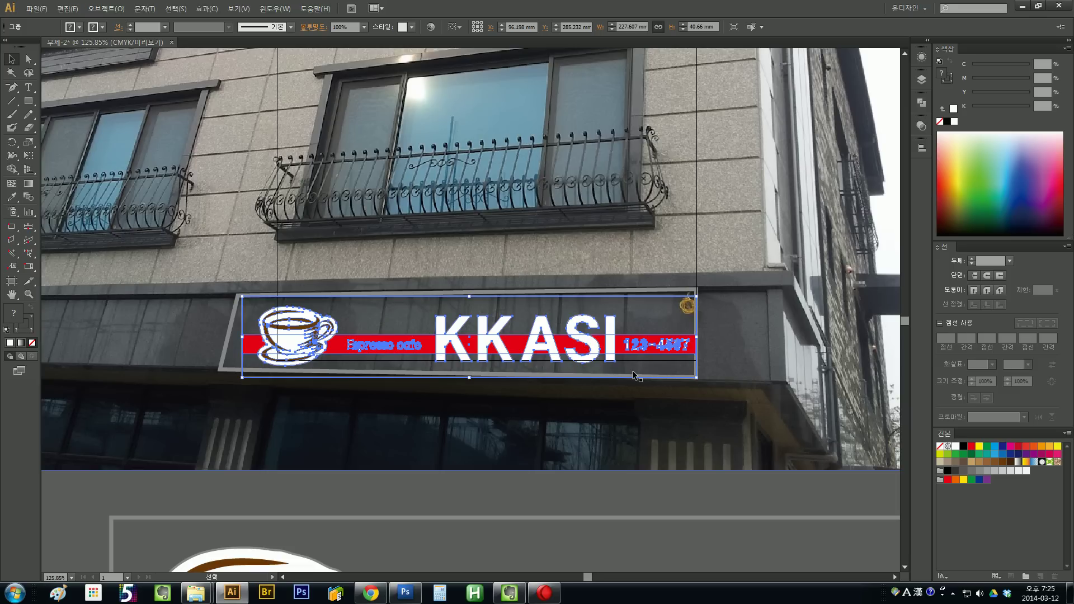
# - Colour the fascia outline's stroke red and set its weight to 0.5 mm
pyautogui.click(232, 375)
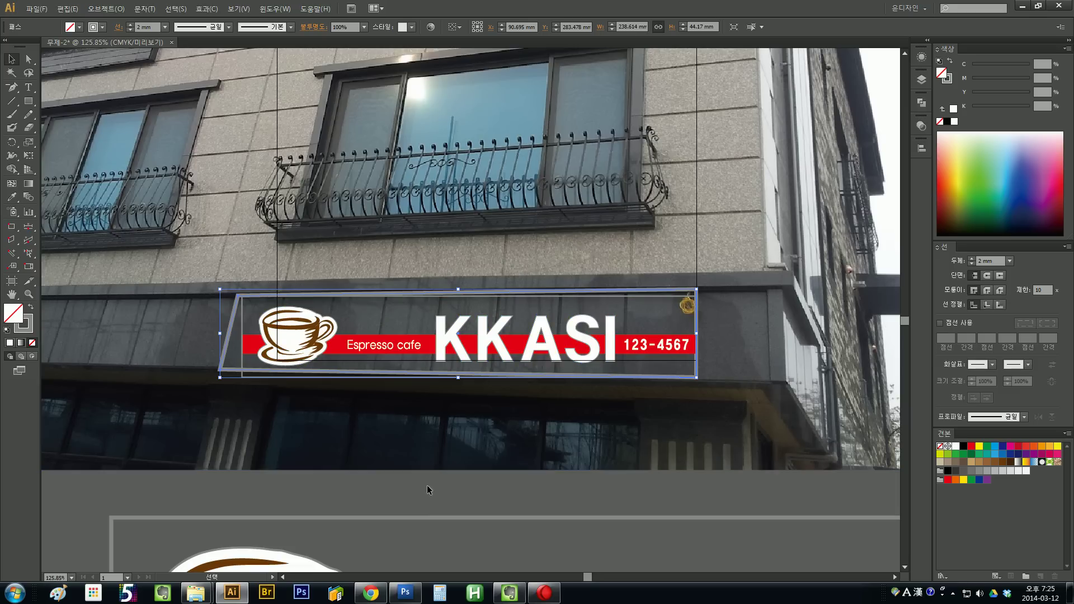
pyautogui.click(219, 366)
pyautogui.click(971, 446)
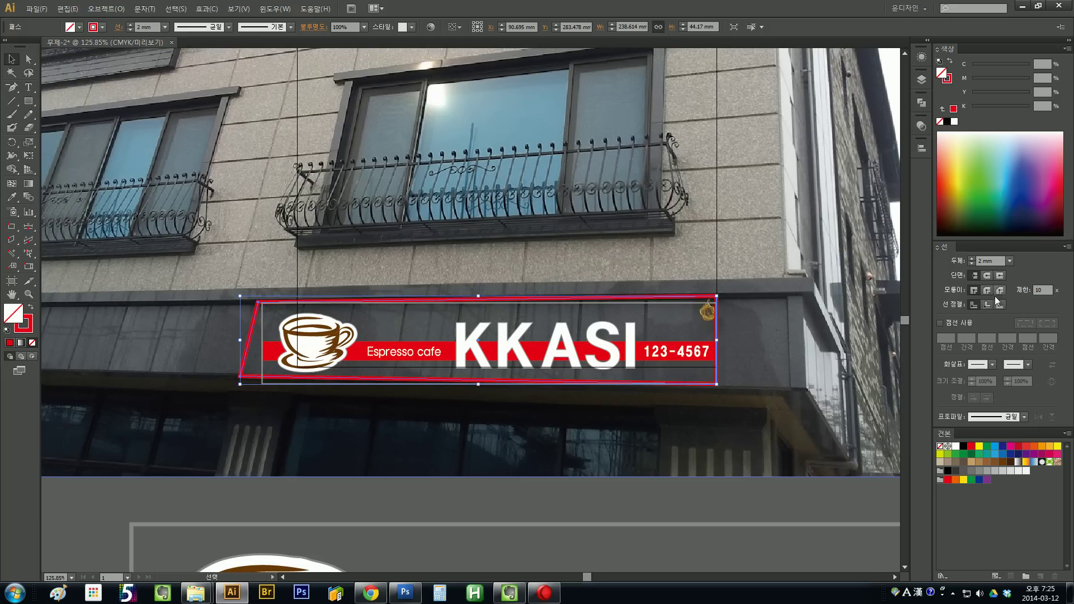
pyautogui.click(983, 262)
pyautogui.write('0.5')
pyautogui.press('Return')
pyautogui.scroll(-2, 572, 468)
pyautogui.click(390, 361)
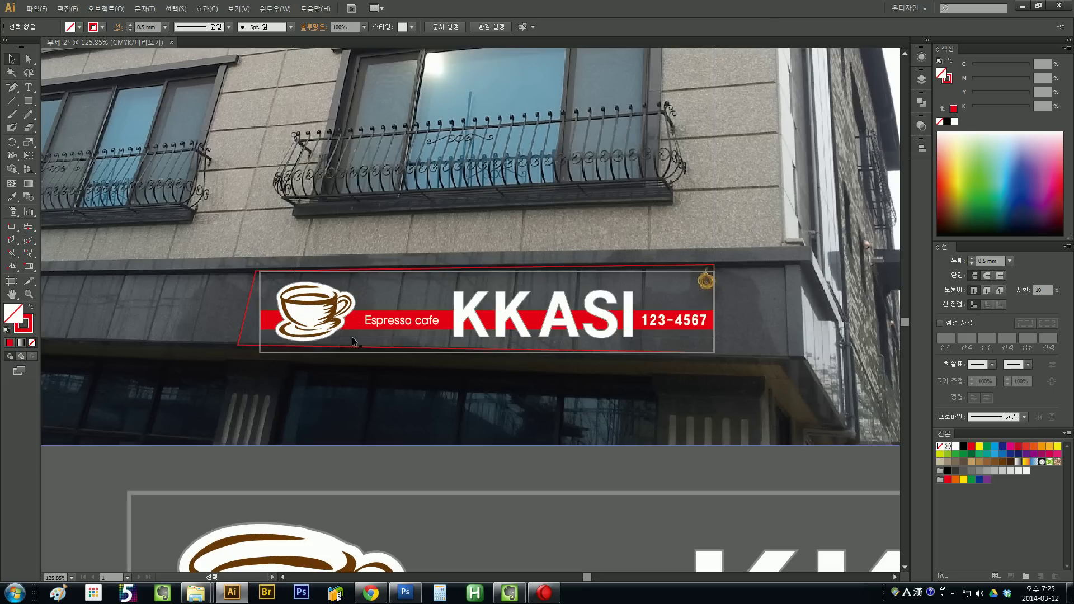
# - Distort the small sign group with Free Transform so its lower-left corner meets the red outline's lower-left corner
pyautogui.click(302, 308)
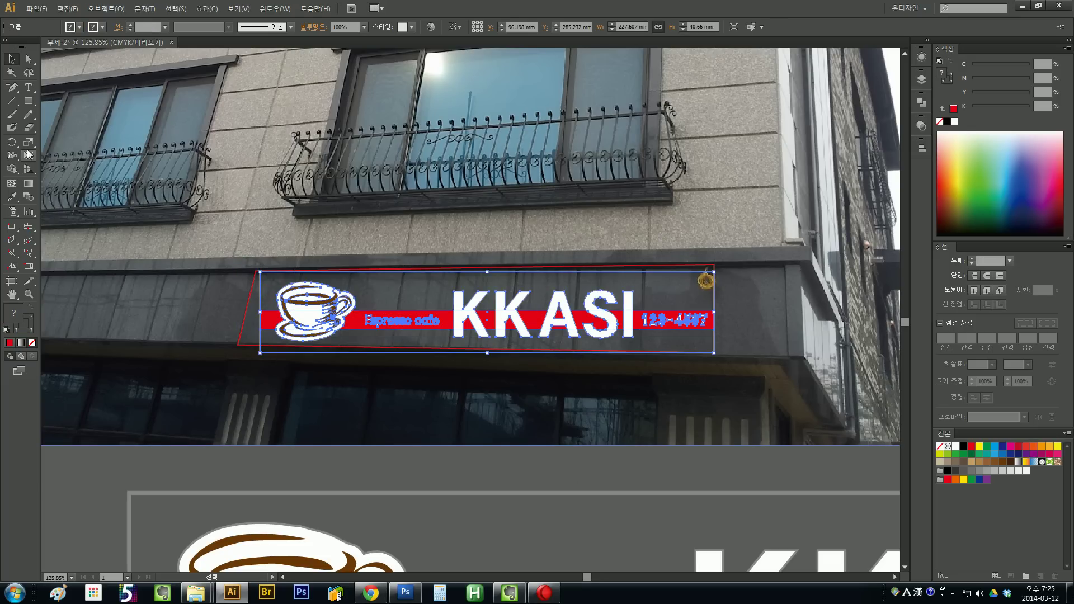
pyautogui.click(28, 155)
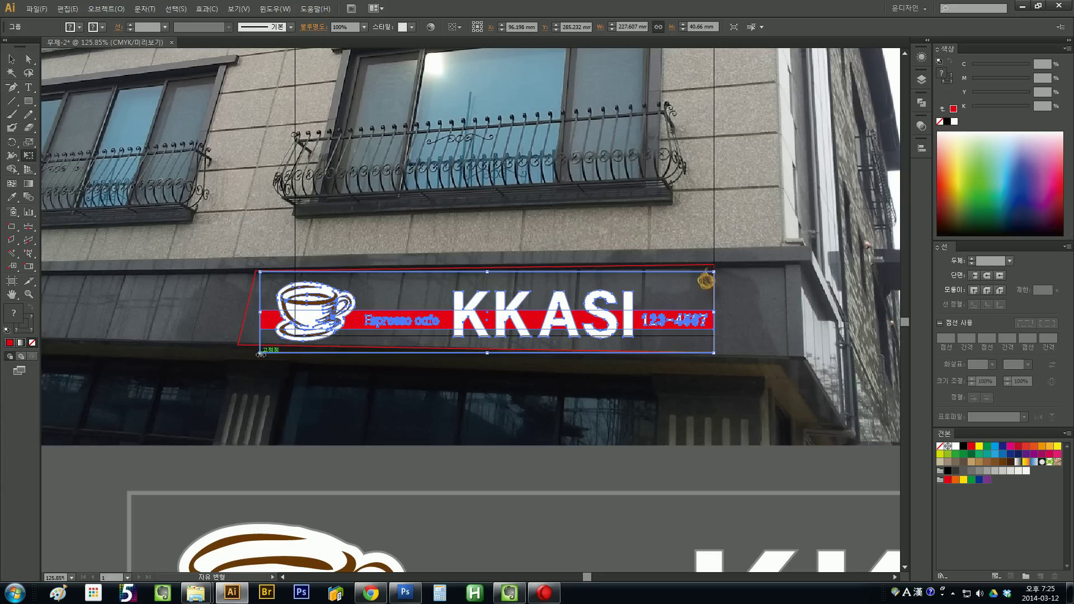
pyautogui.moveTo(260, 354); pyautogui.dragTo(162, 409)
pyautogui.hotkey('ctrl', 'z')
pyautogui.moveTo(258, 357); pyautogui.dragTo(259, 356)
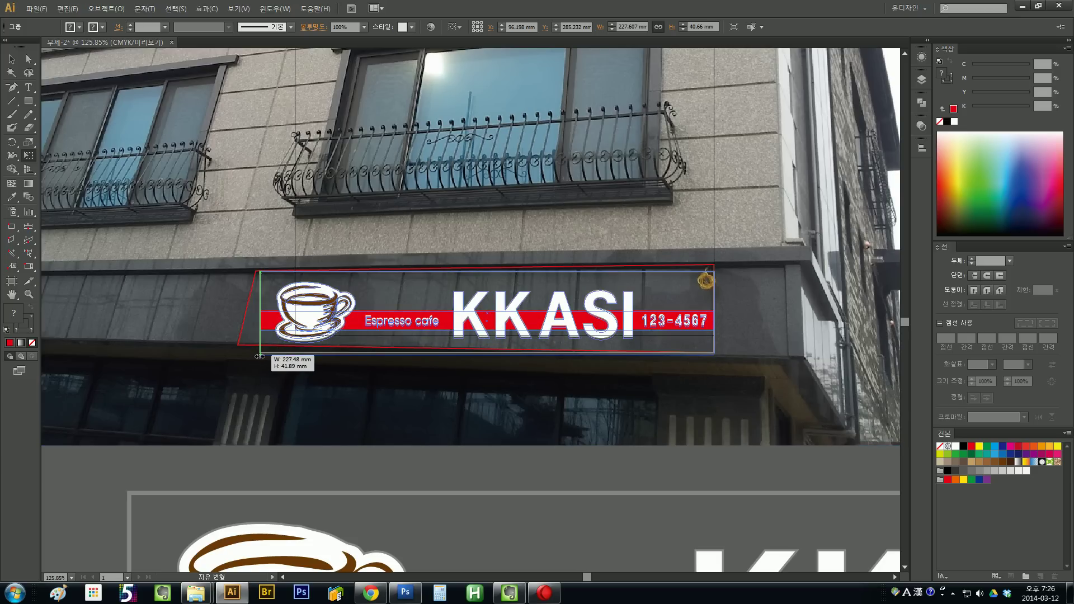
pyautogui.moveTo(260, 357); pyautogui.dragTo(260, 359)
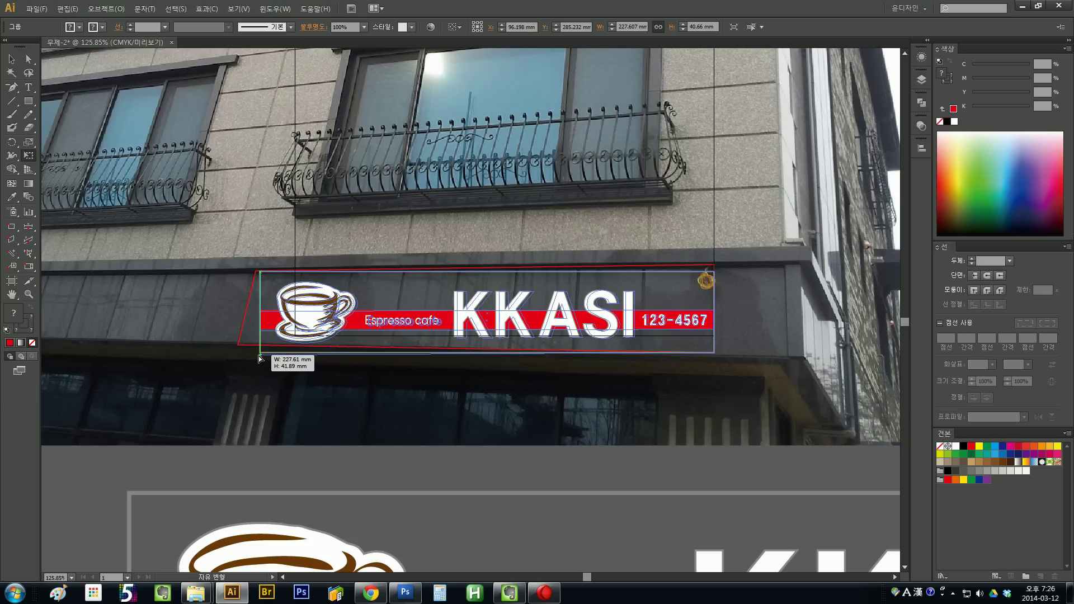
pyautogui.moveTo(260, 358); pyautogui.dragTo(238, 348)
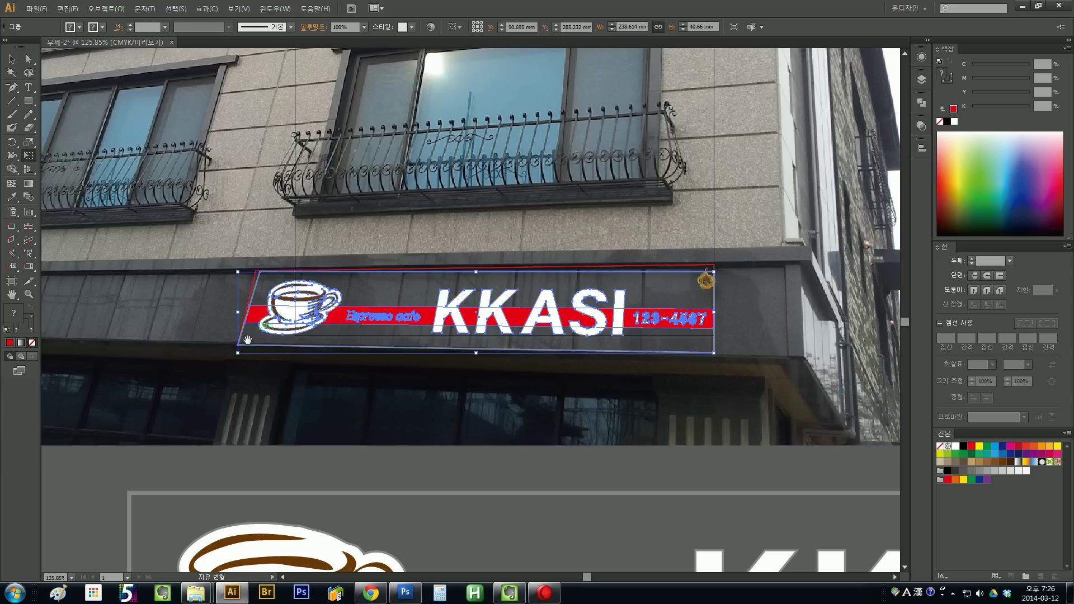
# - Distort the sign's upper-left and upper-right corners to meet the red outline, then deselect it
pyautogui.scroll(3, 318, 331)
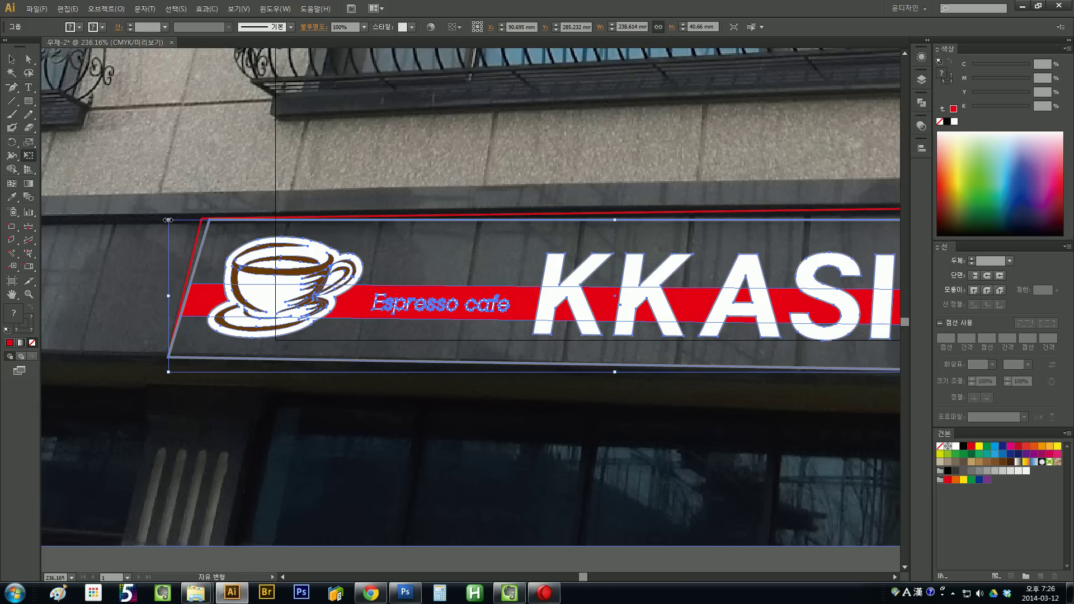
pyautogui.moveTo(168, 220); pyautogui.dragTo(157, 216)
pyautogui.moveTo(555, 438); pyautogui.dragTo(401, 460)
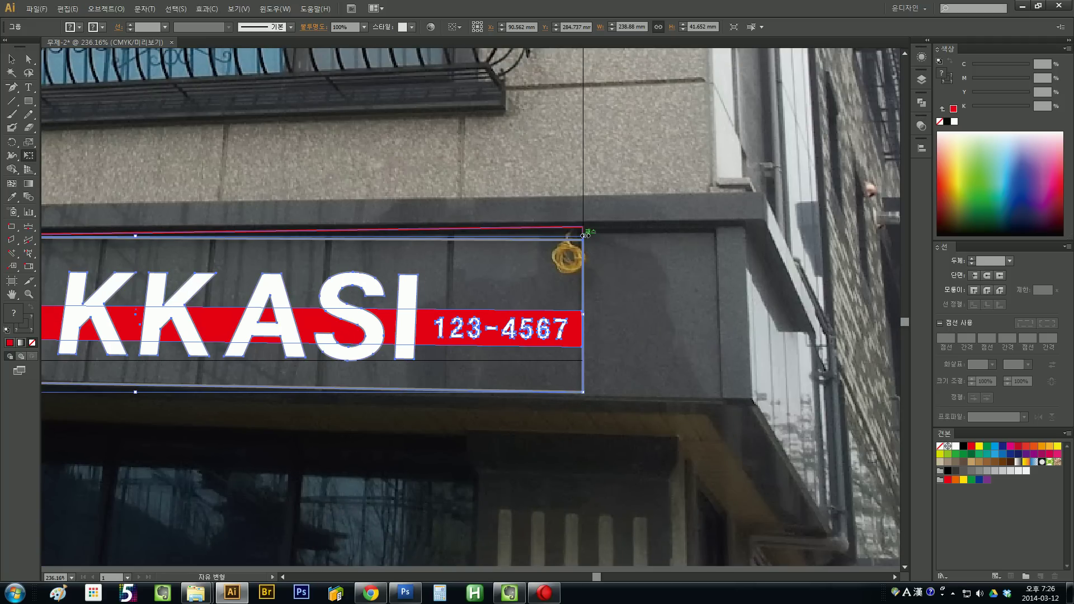
pyautogui.moveTo(583, 235); pyautogui.dragTo(802, 223)
pyautogui.hotkey('ctrl', '-')
pyautogui.hotkey('ctrl', '-')
pyautogui.hotkey('ctrl', '-')
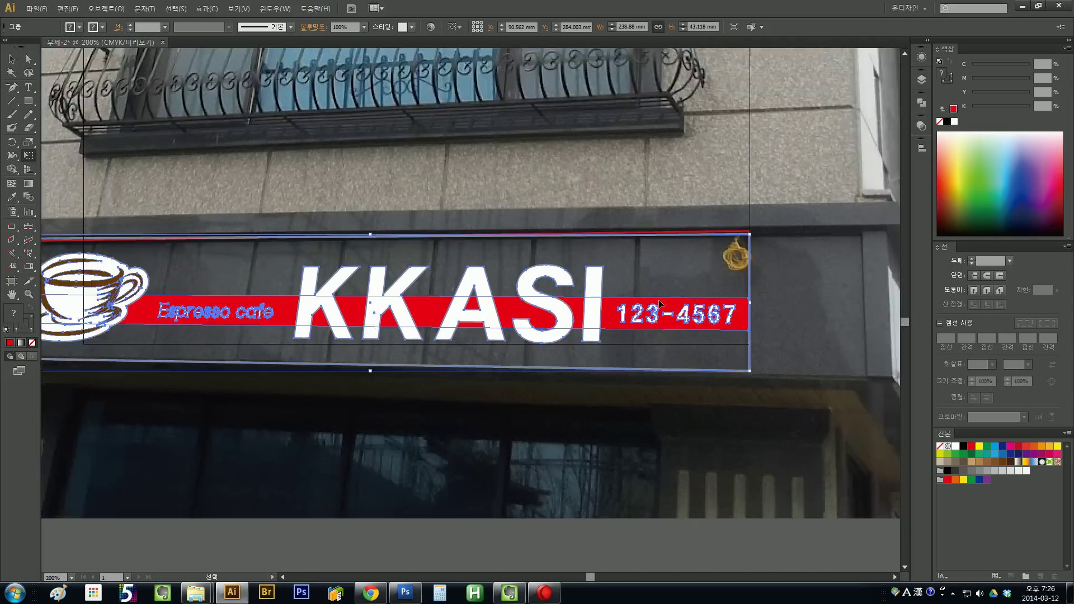
pyautogui.click(441, 438)
pyautogui.moveTo(441, 439); pyautogui.dragTo(468, 427)
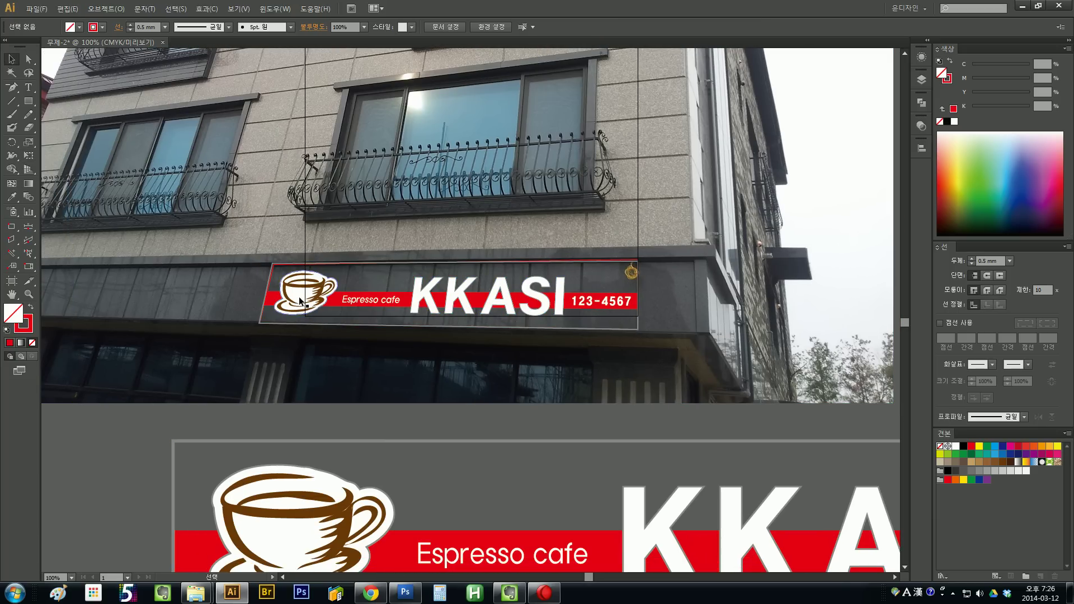
# - Examine the fitted sign's perspective on the fascia, comparing it with the empty outline, the flat logo and the reference sign photos
pyautogui.moveTo(381, 264); pyautogui.dragTo(341, 226)
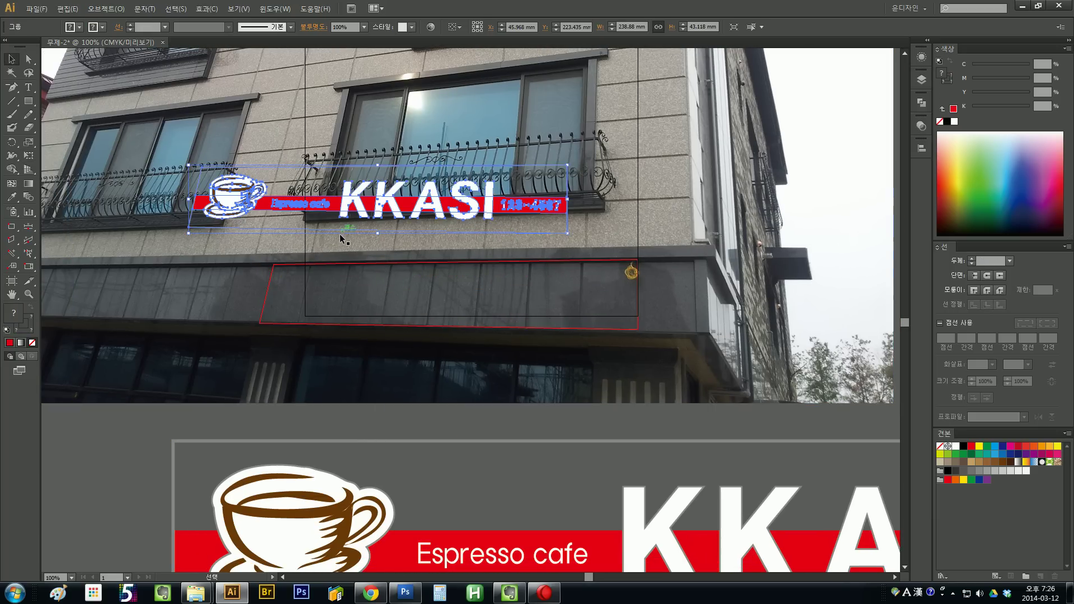
pyautogui.hotkey('ctrl', 'z')
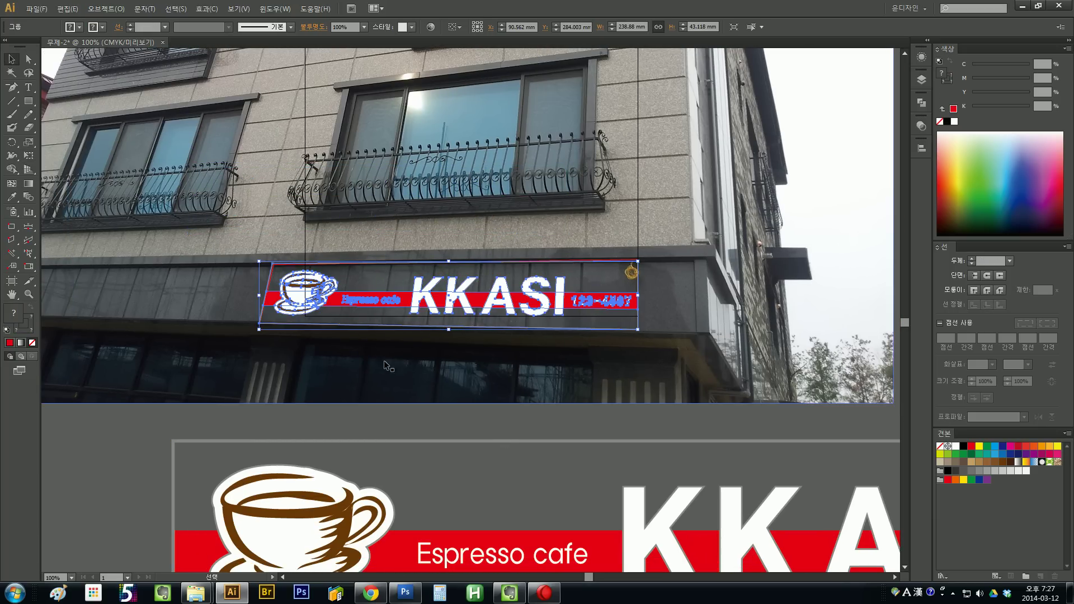
pyautogui.moveTo(391, 422); pyautogui.dragTo(371, 185)
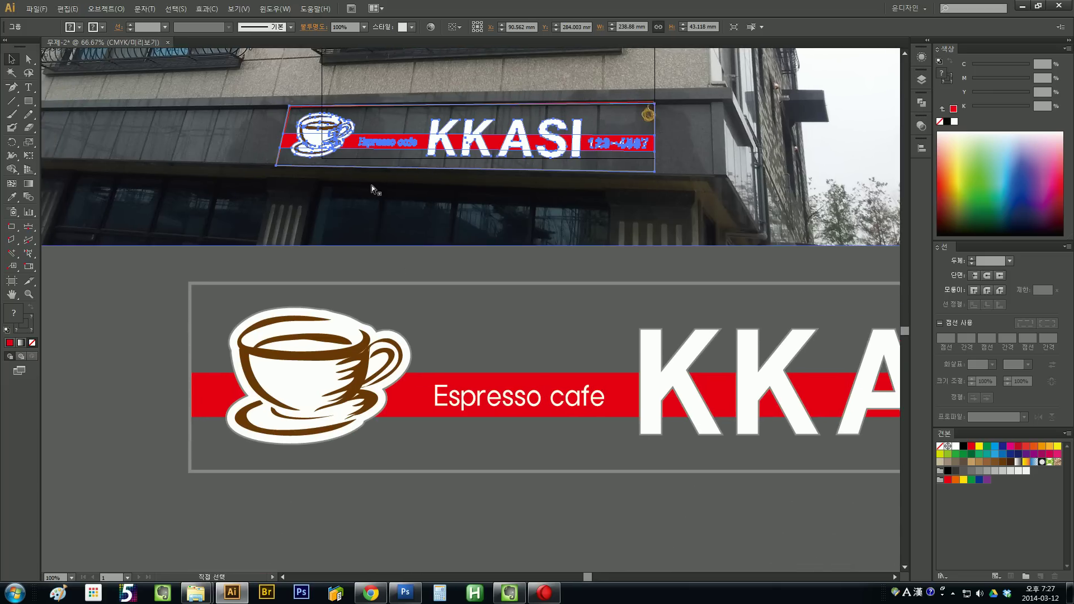
pyautogui.hotkey('ctrl', '-')
pyautogui.hotkey('ctrl', '-')
pyautogui.hotkey('ctrl', '-')
pyautogui.moveTo(372, 407); pyautogui.dragTo(243, 354)
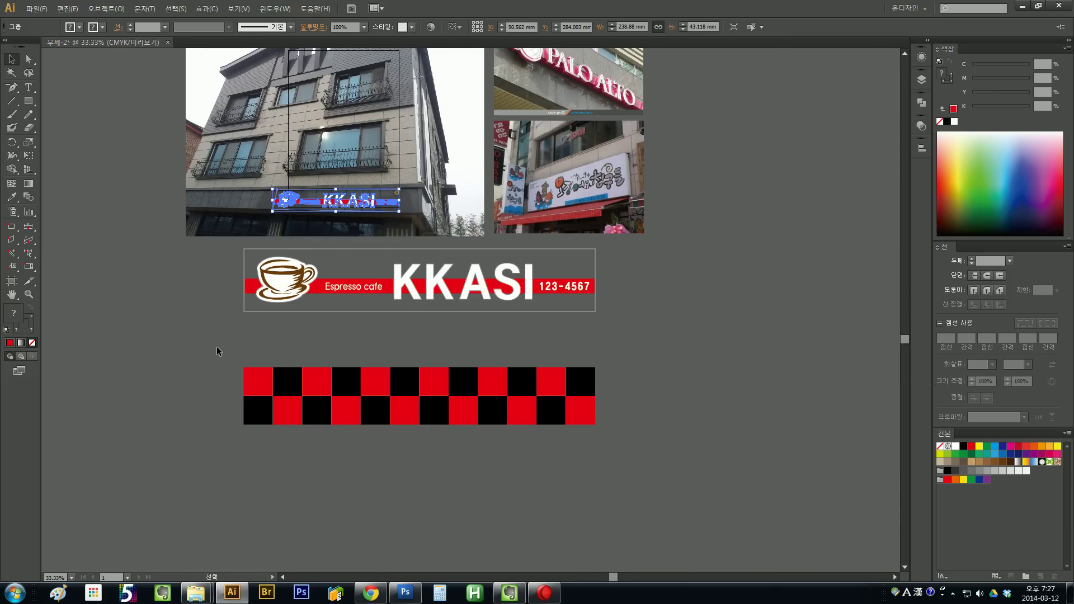
pyautogui.click(217, 346)
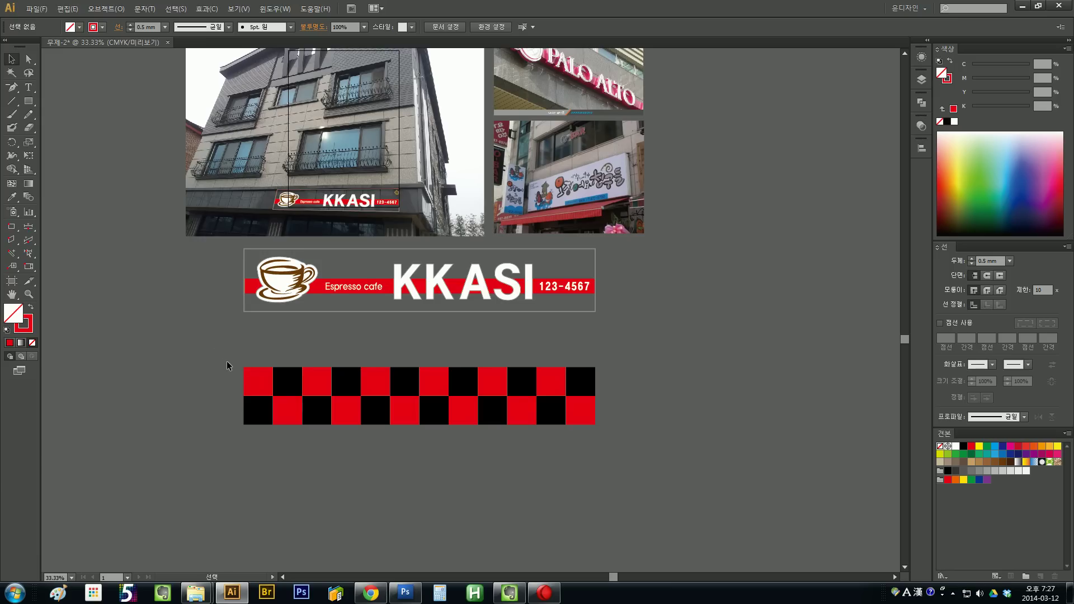
pyautogui.click(313, 199)
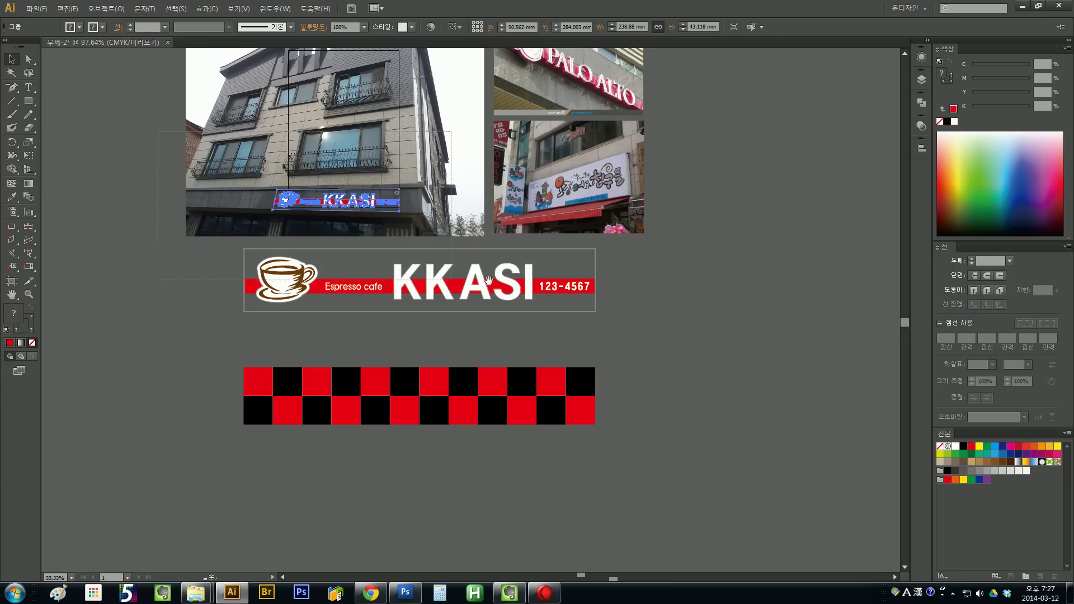
pyautogui.moveTo(320, 249); pyautogui.dragTo(347, 246)
pyautogui.click(710, 369)
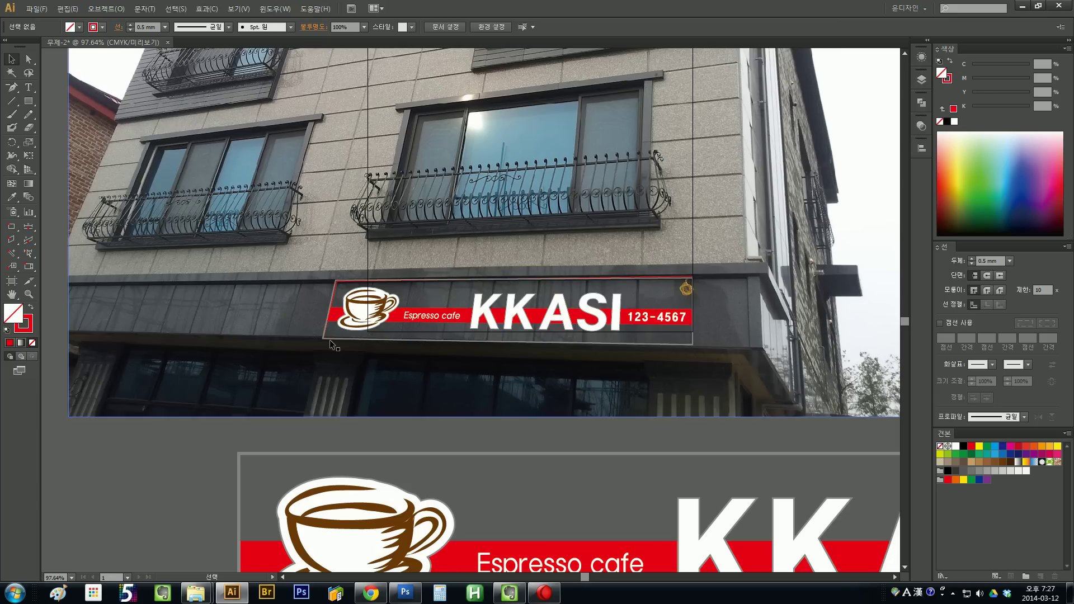
pyautogui.moveTo(771, 199); pyautogui.dragTo(419, 305)
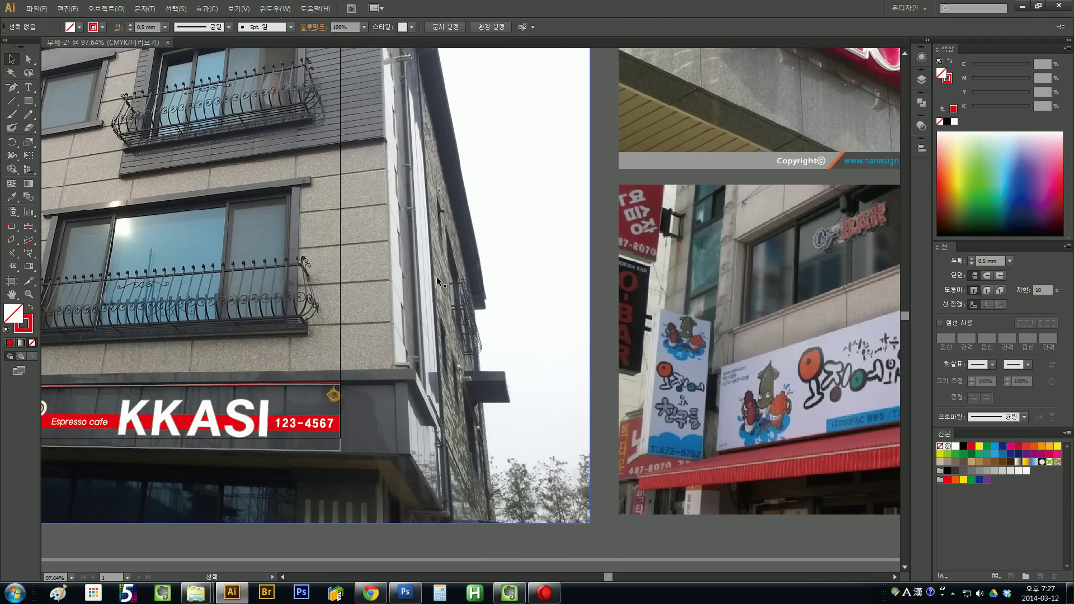
pyautogui.moveTo(430, 279); pyautogui.dragTo(866, 68)
# - Move the fitted sign off the red outline, down and to the left along the building's front
pyautogui.click(589, 214)
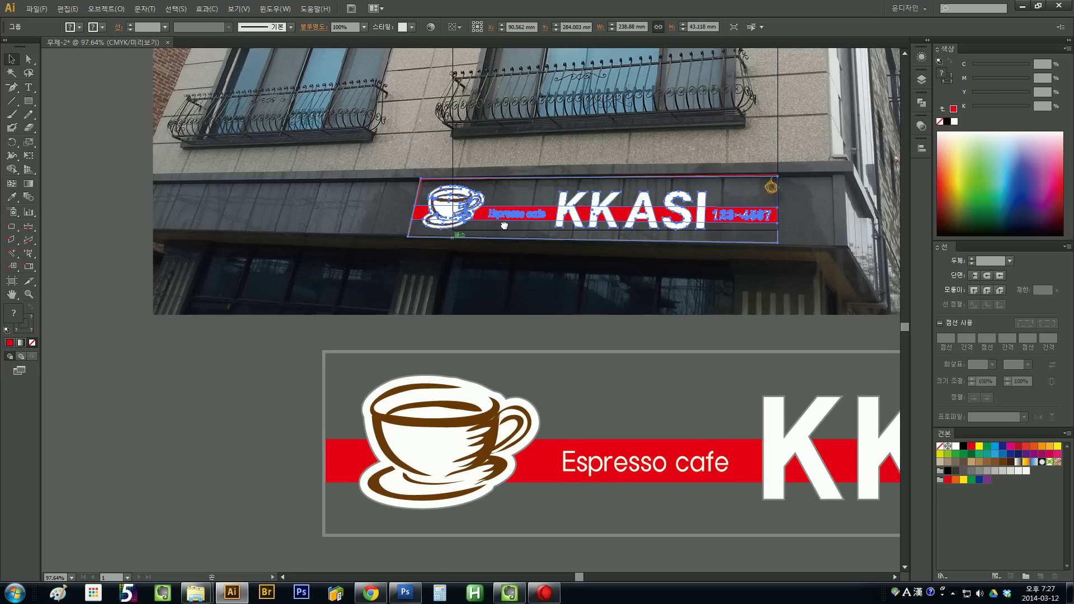
pyautogui.moveTo(589, 214); pyautogui.dragTo(425, 290)
pyautogui.moveTo(330, 272); pyautogui.dragTo(309, 222)
pyautogui.scroll(2, 305, 313)
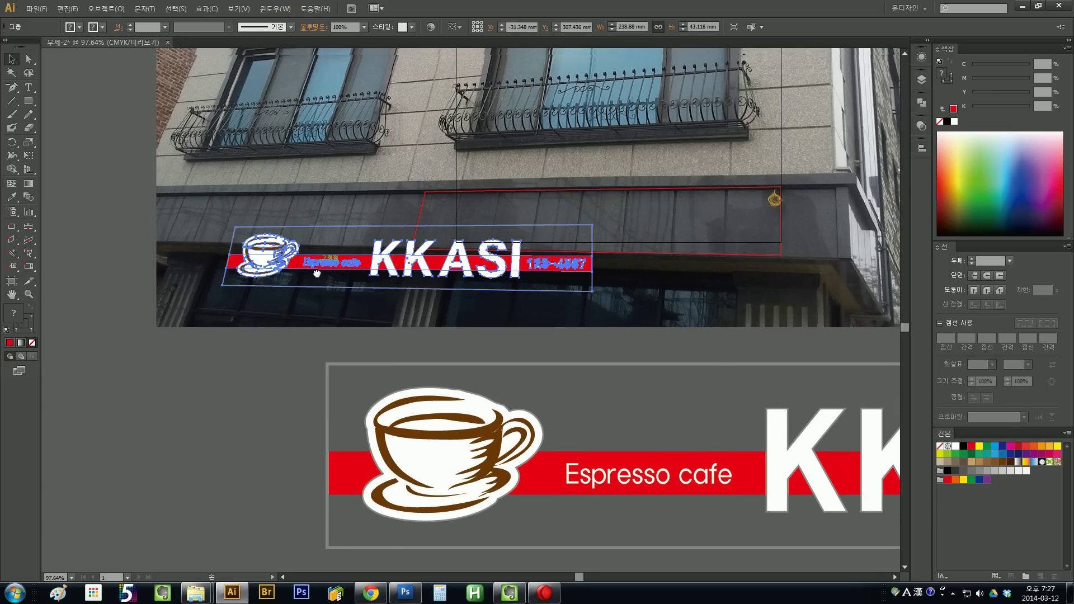
# - Distort the moved sign's corners with Free Transform into a taller slanted shape of about 208 by 59 mm, then deselect it
pyautogui.click(32, 155)
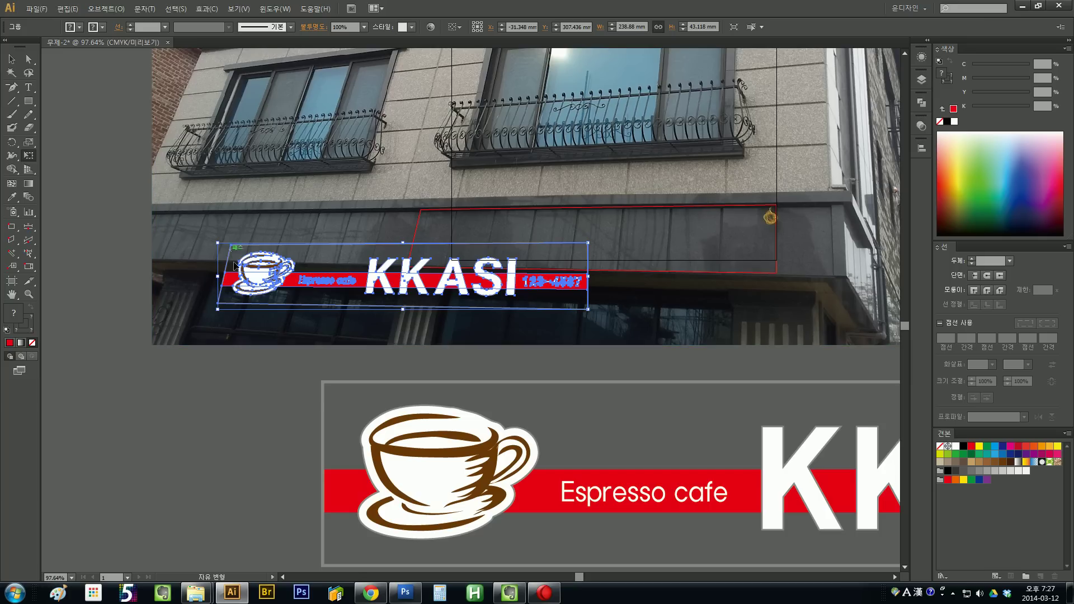
pyautogui.moveTo(218, 311); pyautogui.dragTo(255, 312)
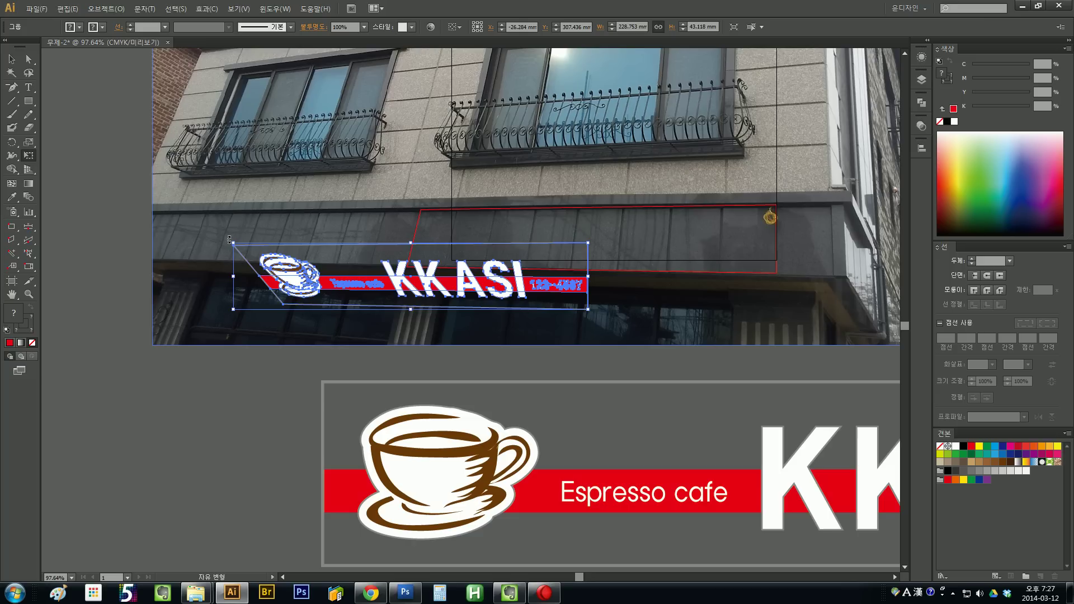
pyautogui.moveTo(233, 243); pyautogui.dragTo(249, 197)
pyautogui.hotkey('ctrl', 'z')
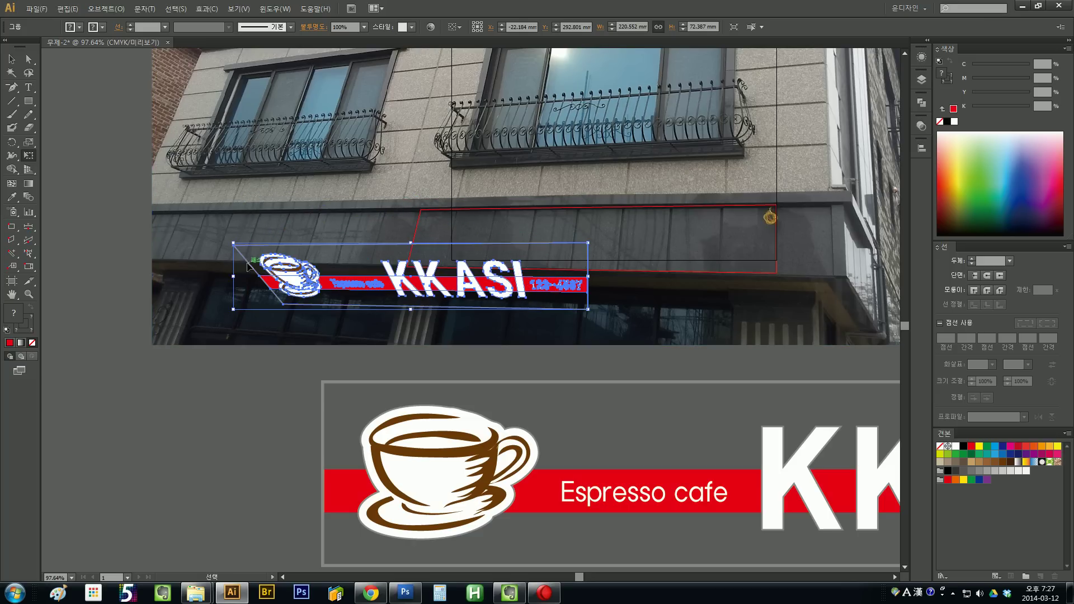
pyautogui.moveTo(233, 244); pyautogui.dragTo(240, 182)
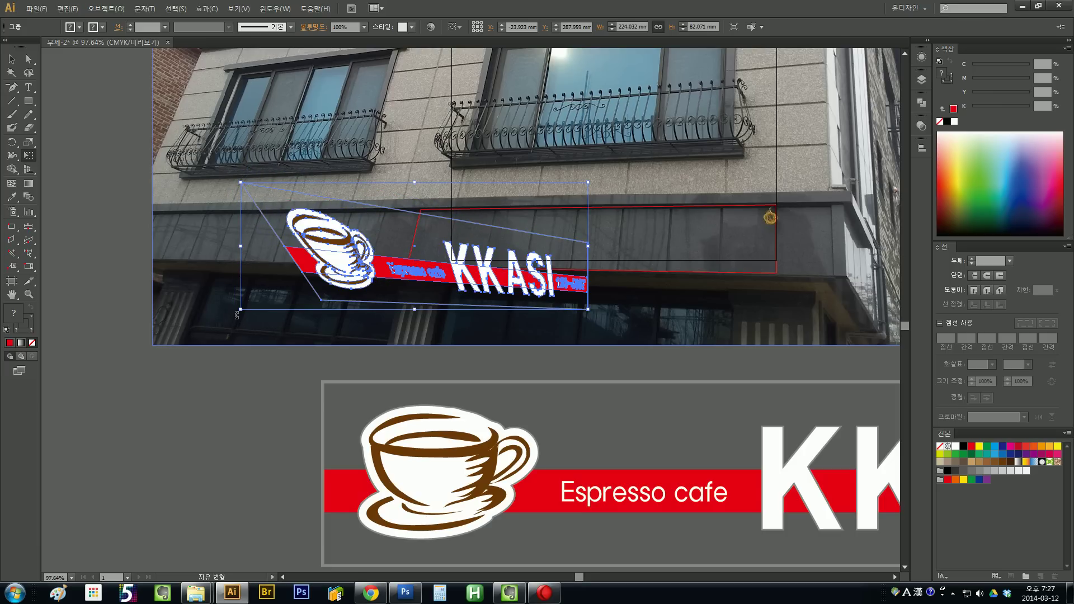
pyautogui.moveTo(240, 311); pyautogui.dragTo(200, 307)
pyautogui.moveTo(241, 183); pyautogui.dragTo(287, 215)
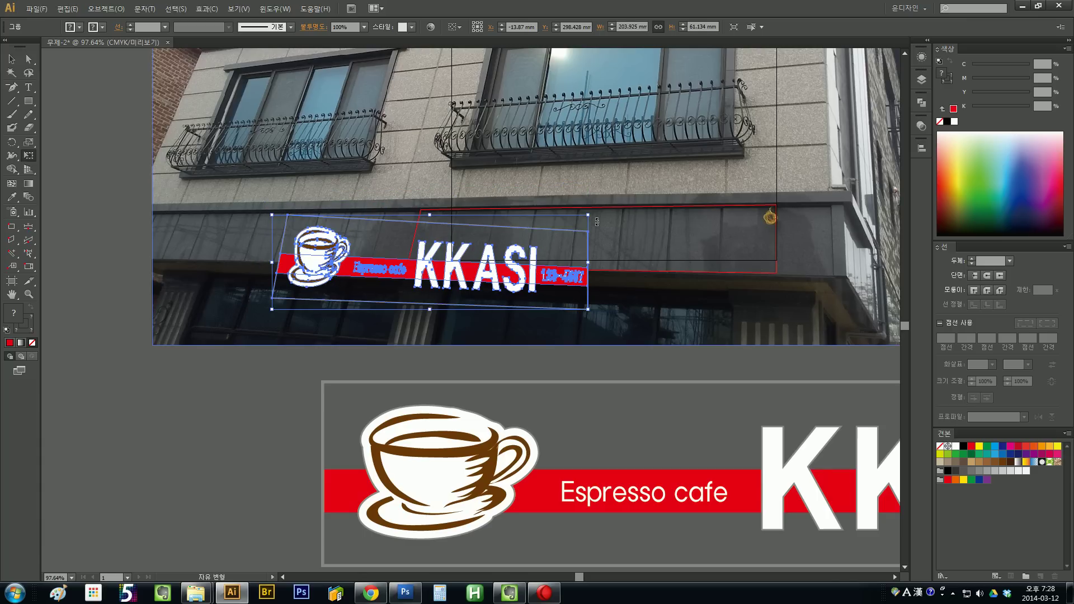
pyautogui.moveTo(590, 215); pyautogui.dragTo(593, 206)
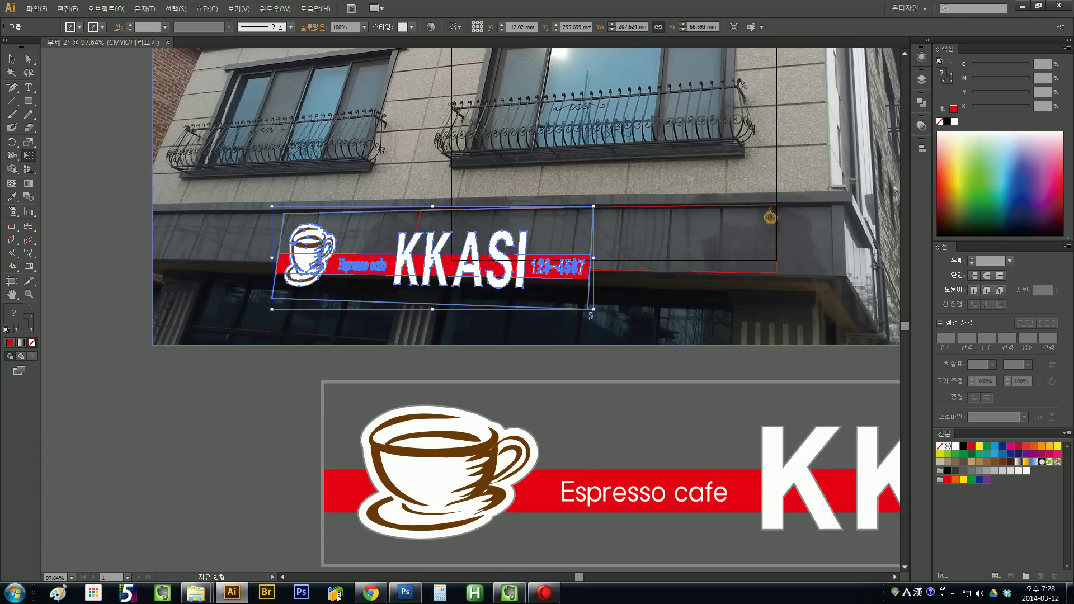
pyautogui.moveTo(593, 312); pyautogui.dragTo(593, 298)
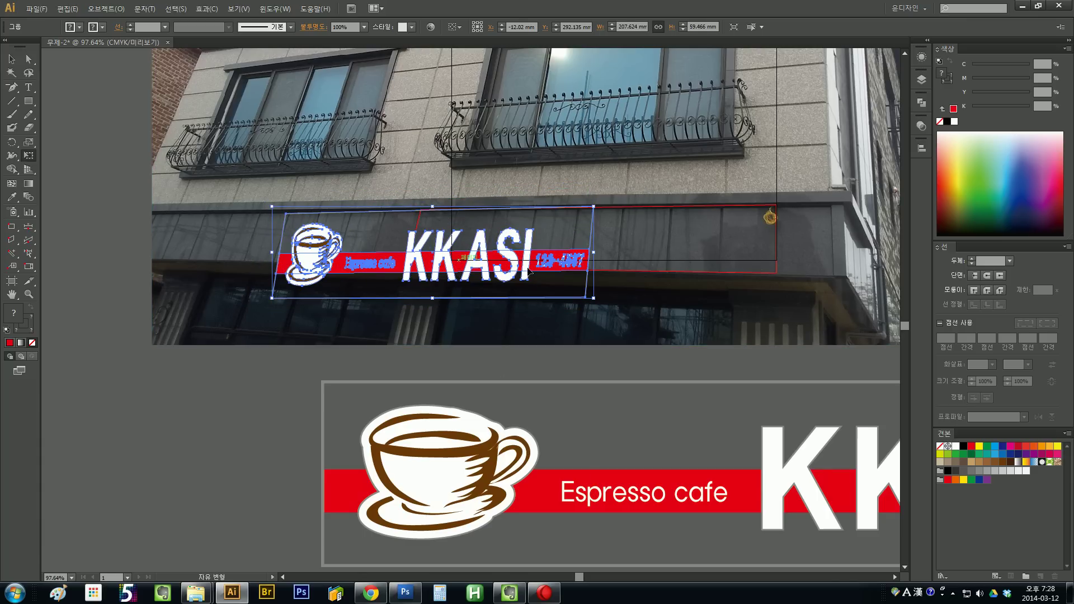
pyautogui.press('v')
pyautogui.click(233, 428)
# - Review the whole layout of photos, flat sign and checkered banner, then switch to the building photo in Photoshop
pyautogui.hotkey('ctrl', '-')
pyautogui.hotkey('ctrl', '-')
pyautogui.hotkey('ctrl', '-')
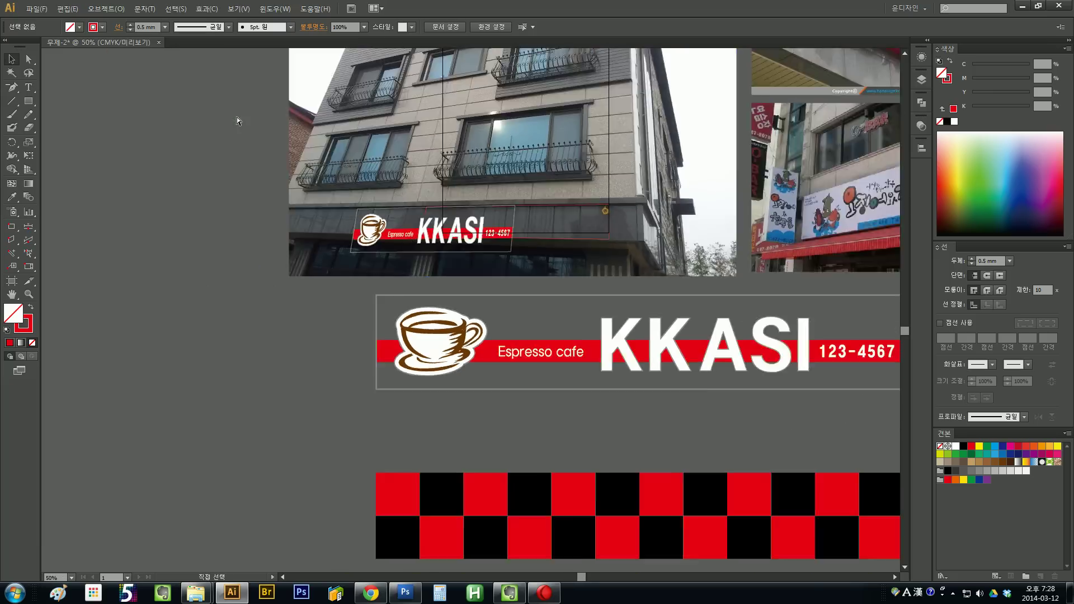
pyautogui.hscroll(3, 314, 330)
pyautogui.click(315, 330)
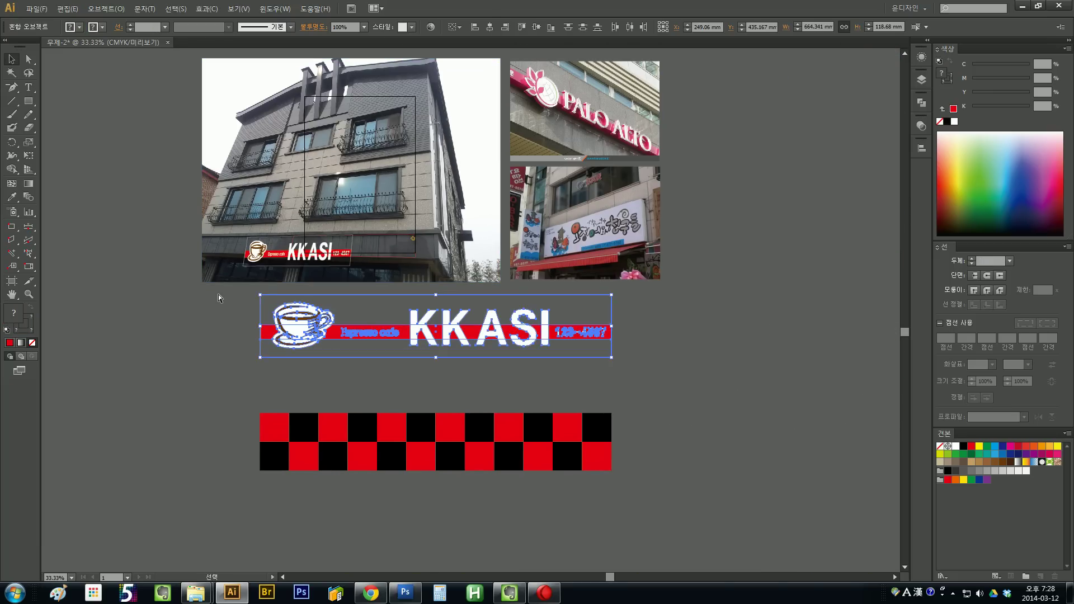
pyautogui.click(237, 371)
pyautogui.click(406, 595)
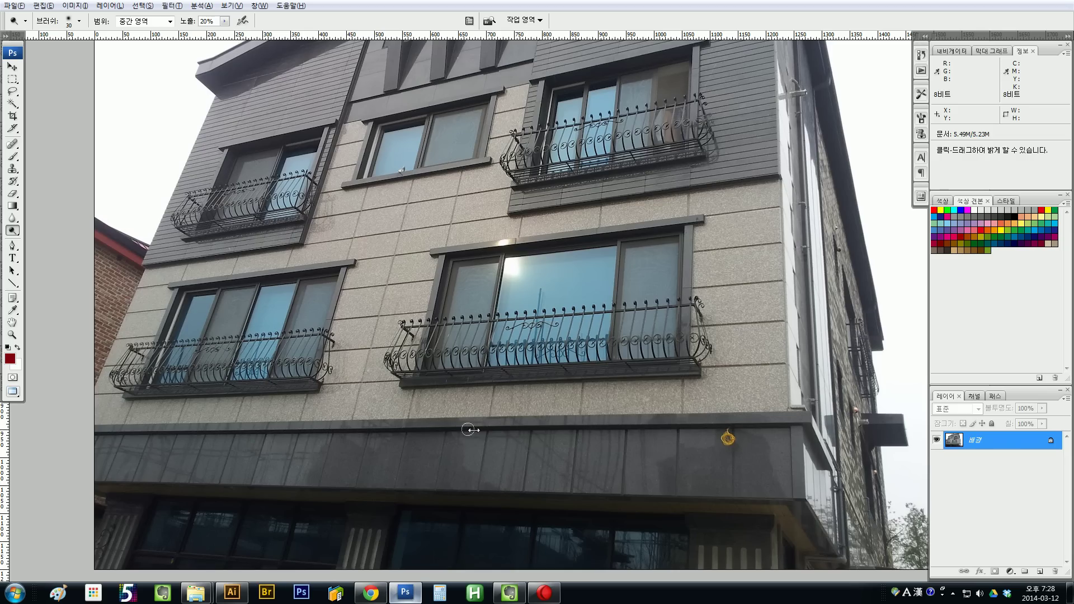
# - Paste the KKASI sign into the building photo as pixels and commit its placement
pyautogui.scroll(-5, 464, 336)
pyautogui.hotkey('ctrl', 'v')
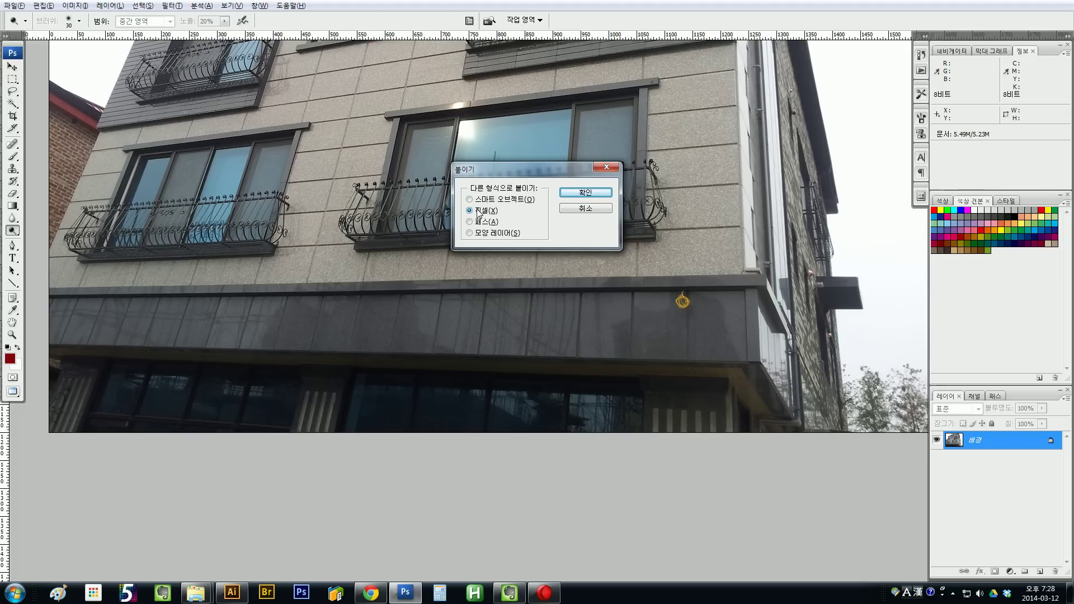
pyautogui.click(583, 193)
pyautogui.hotkey('ctrl', '-')
pyautogui.hotkey('ctrl', '-')
pyautogui.moveTo(767, 422); pyautogui.dragTo(623, 397)
pyautogui.press('Return')
# - Move the pasted sign down over the building's dark fascia
pyautogui.press('o')
pyautogui.moveTo(522, 386); pyautogui.dragTo(483, 346)
pyautogui.press('m')
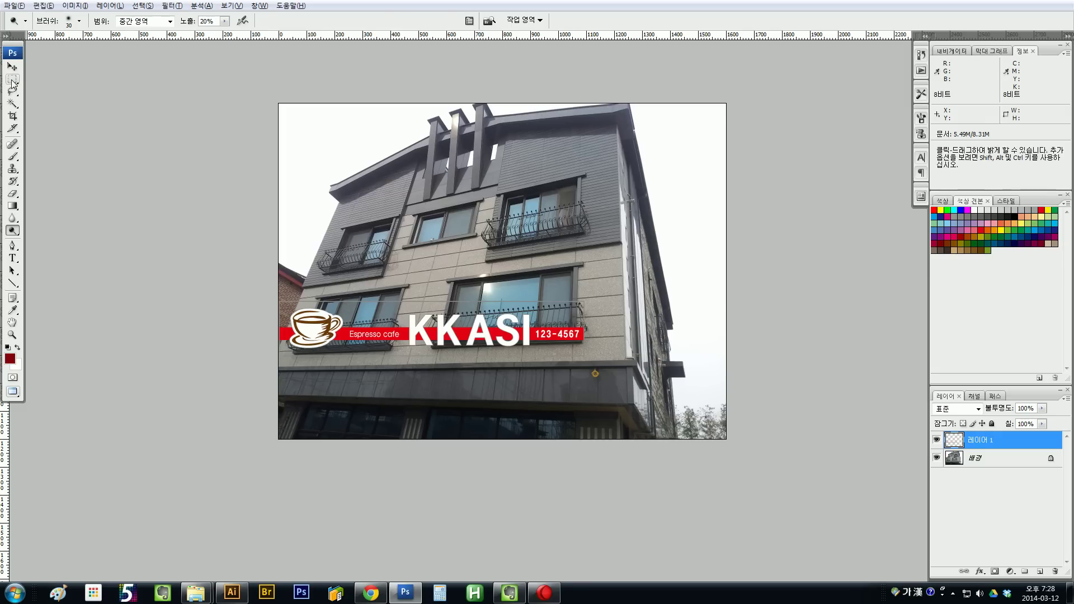
pyautogui.moveTo(482, 334); pyautogui.dragTo(476, 375)
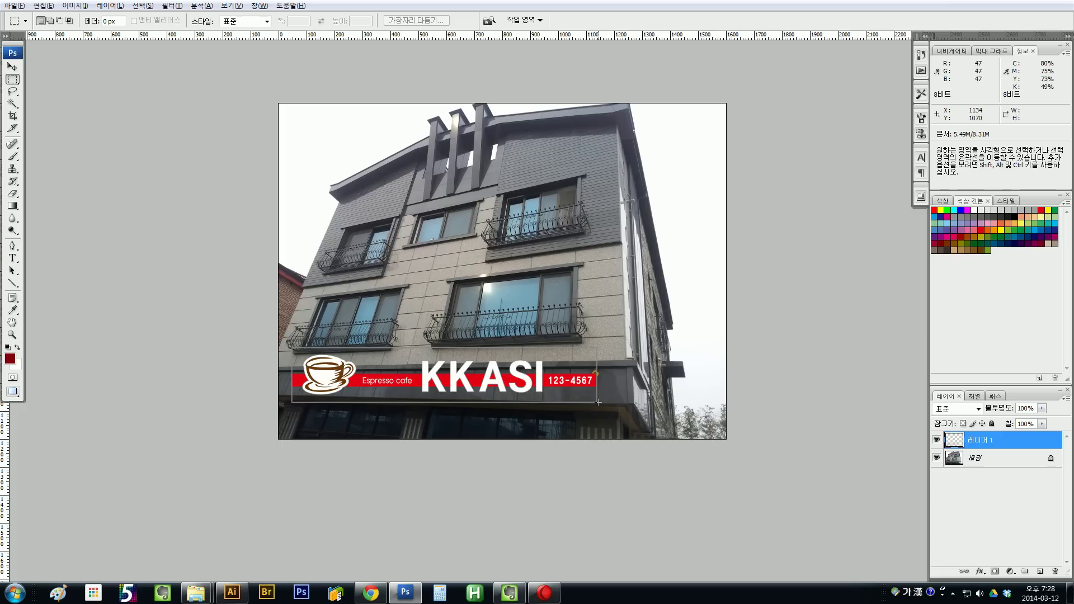
# - Scale the sign proportionally to about 57.7% with Free Transform so that it fits within the fascia's height
pyautogui.rightClick(466, 382)
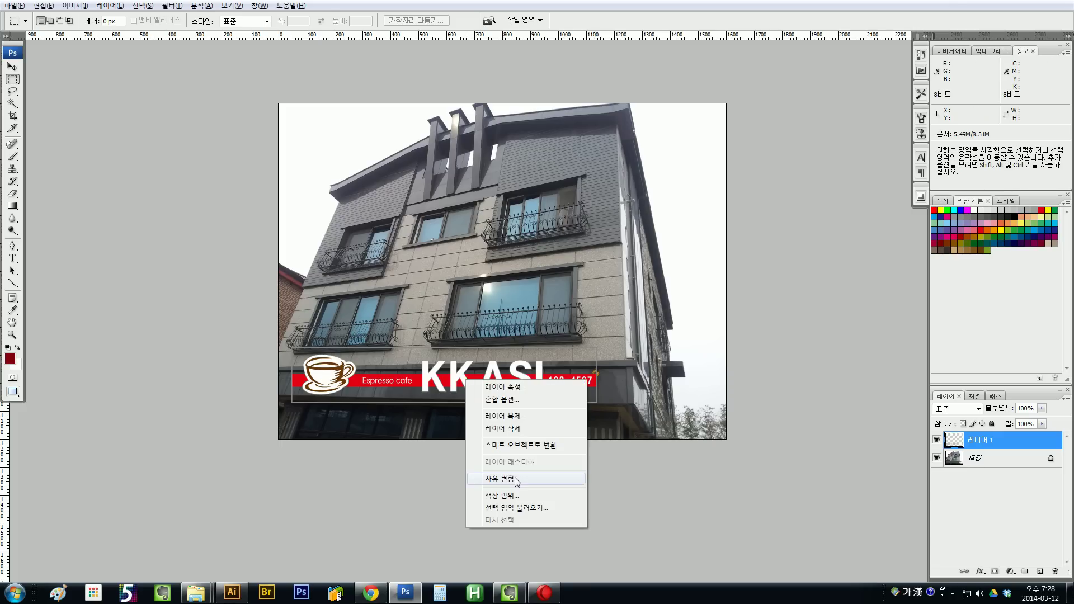
pyautogui.click(504, 479)
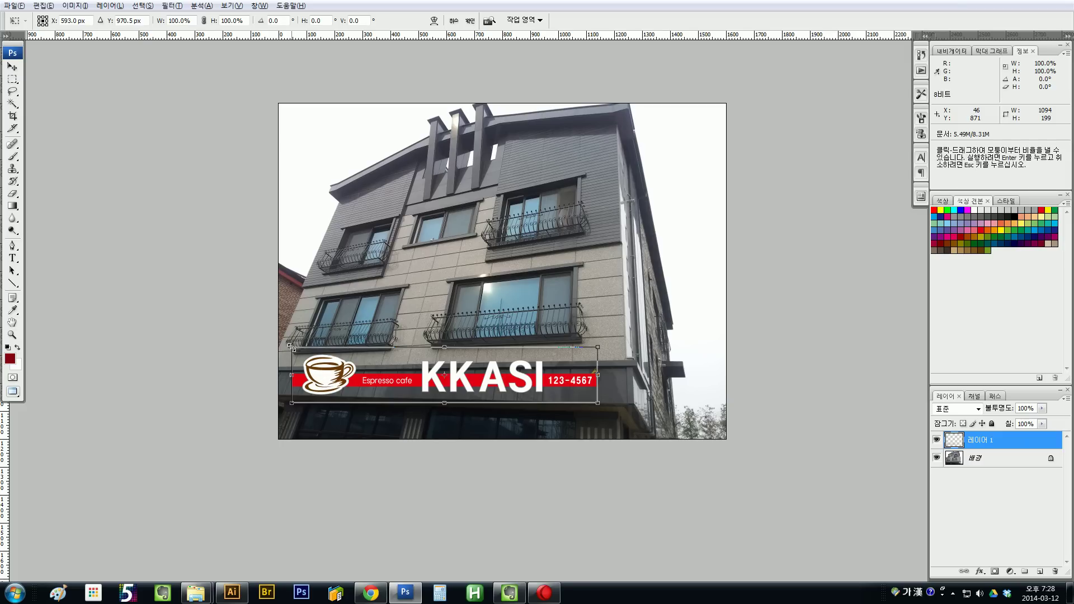
pyautogui.moveTo(292, 348); pyautogui.dragTo(421, 371)
pyautogui.scroll(4, 463, 389)
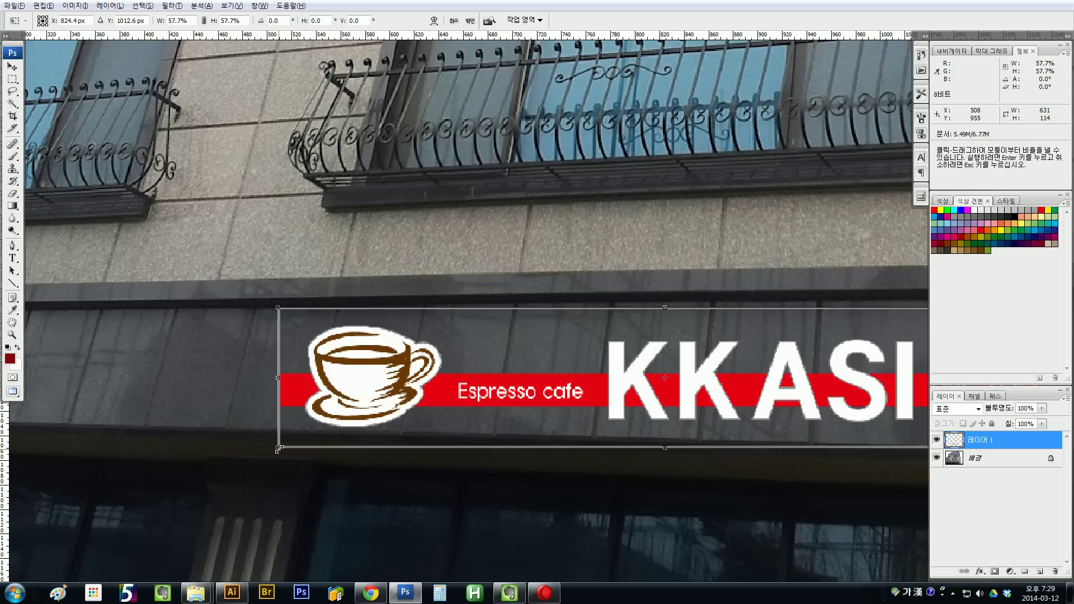
# - Distort the sign's left corners and upper-right corner to follow the fascia's slanted joints and edges, then commit the transform
pyautogui.moveTo(277, 448); pyautogui.dragTo(328, 401)
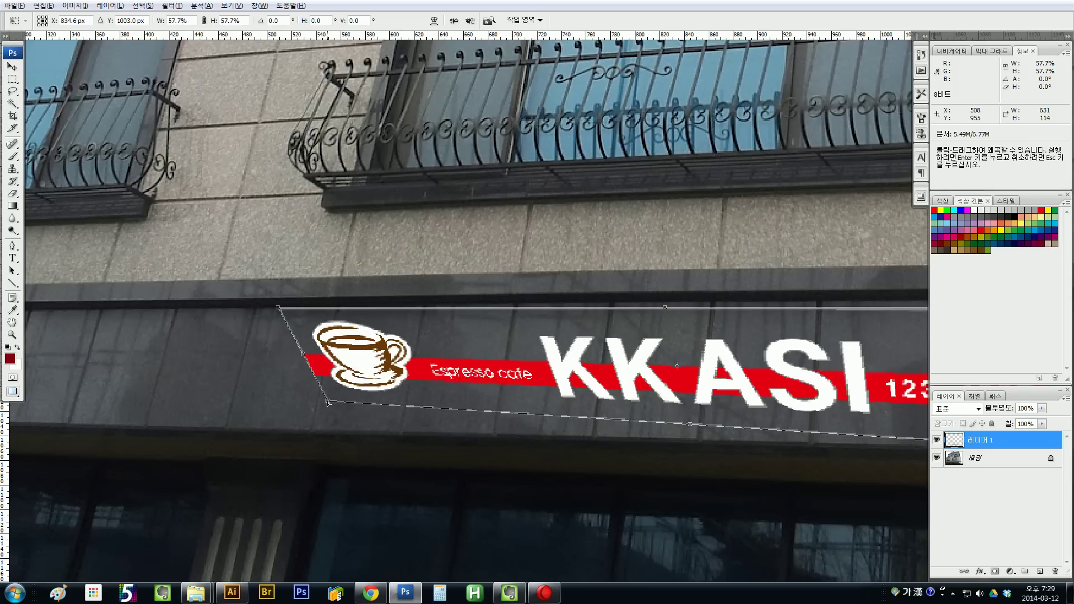
pyautogui.hotkey('ctrl', 'z')
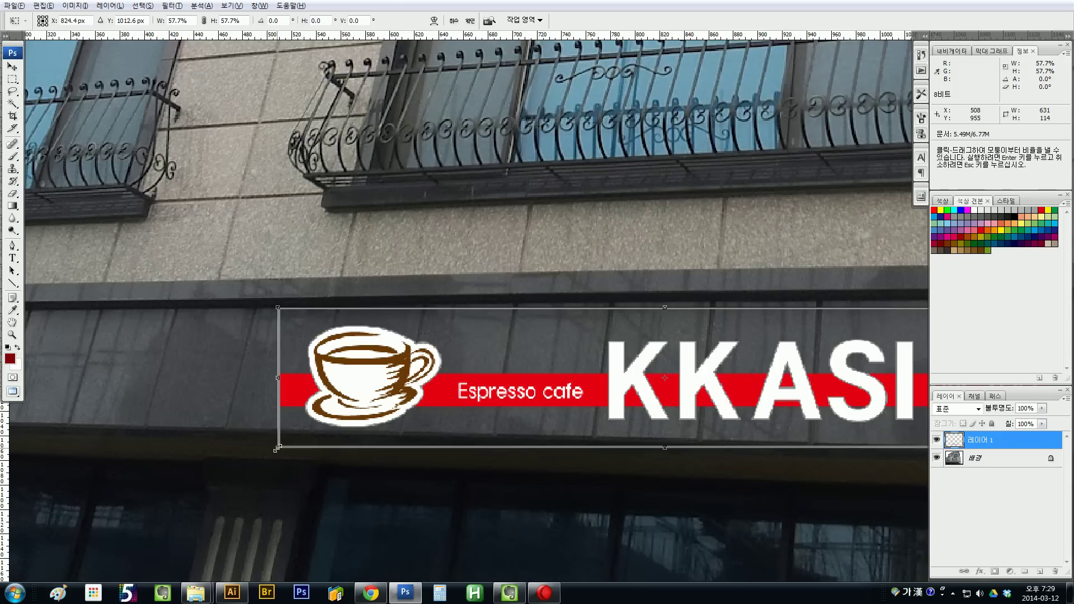
pyautogui.moveTo(279, 449); pyautogui.dragTo(229, 430)
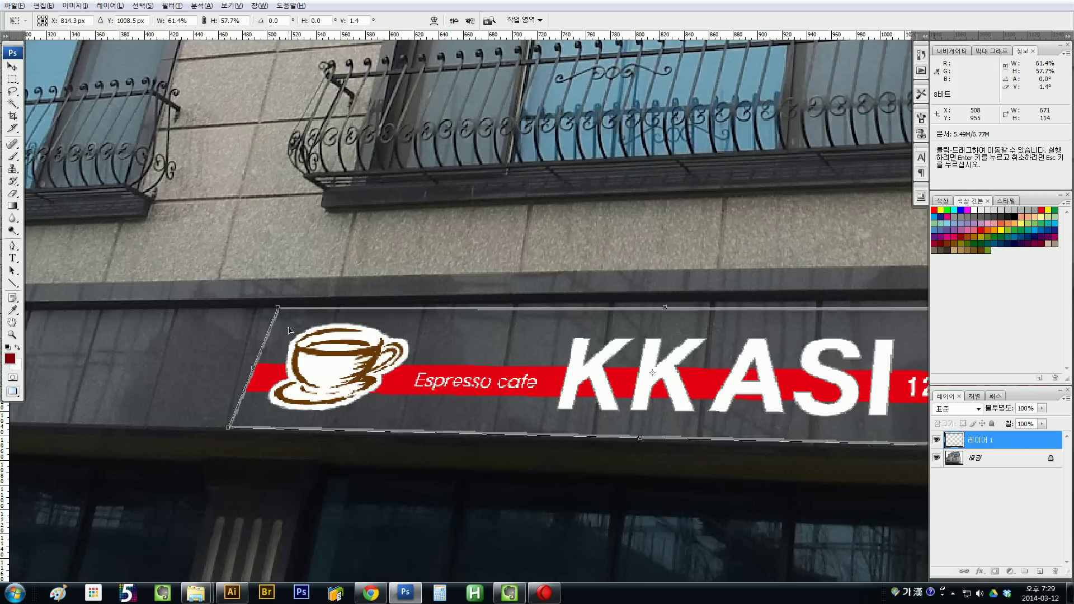
pyautogui.moveTo(277, 307)
pyautogui.mouseDown()
pyautogui.moveTo(116, 307)
pyautogui.moveTo(240, 419)
pyautogui.moveTo(259, 307)
pyautogui.mouseUp()
pyautogui.moveTo(669, 355); pyautogui.dragTo(348, 344)
pyautogui.moveTo(568, 389); pyautogui.dragTo(699, 347)
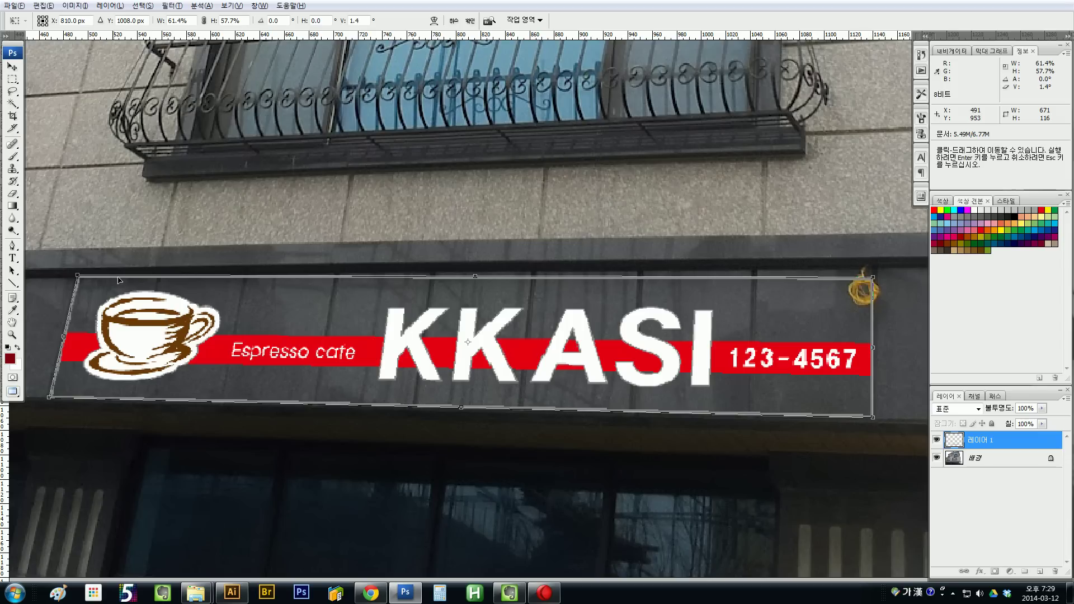
pyautogui.moveTo(874, 276); pyautogui.dragTo(876, 267)
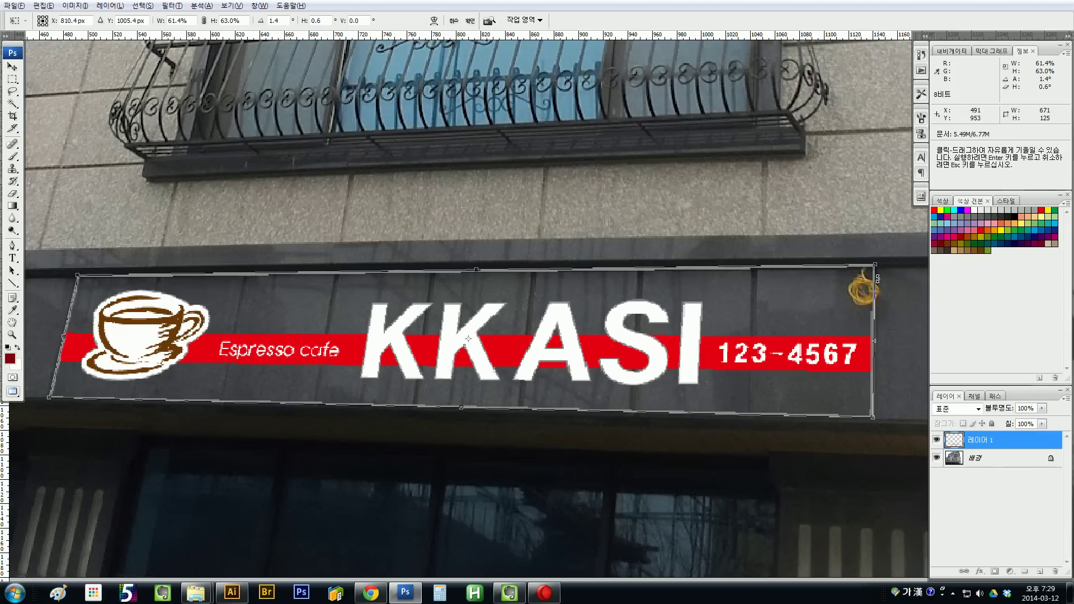
pyautogui.press('Return')
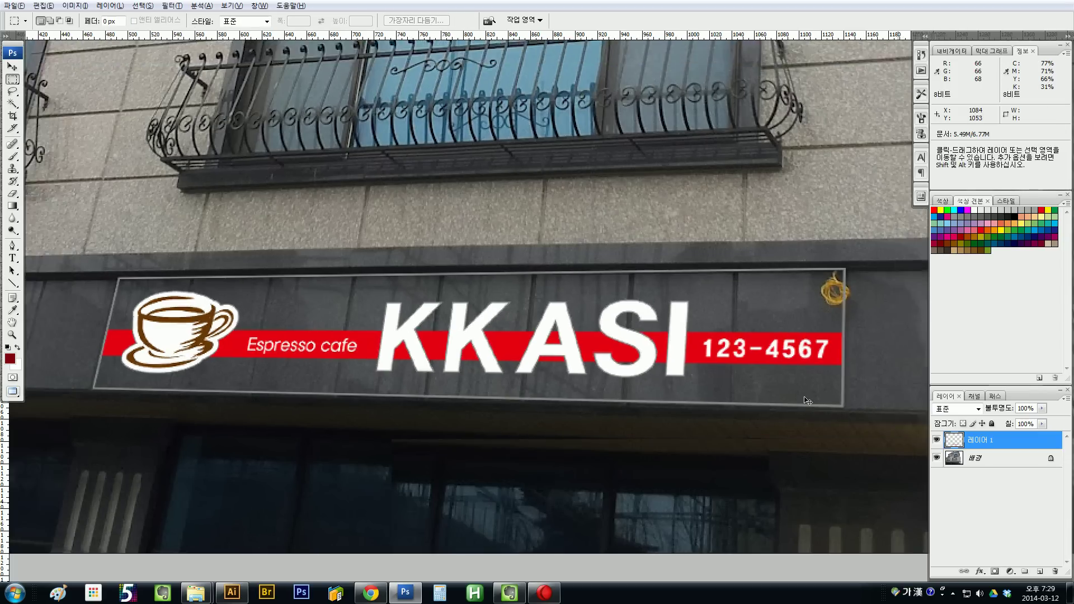
# - Duplicate the fitted sign and place the copy on the wall above the large second-floor window
pyautogui.hotkey('ctrl', '-')
pyautogui.moveTo(558, 383); pyautogui.dragTo(525, 465)
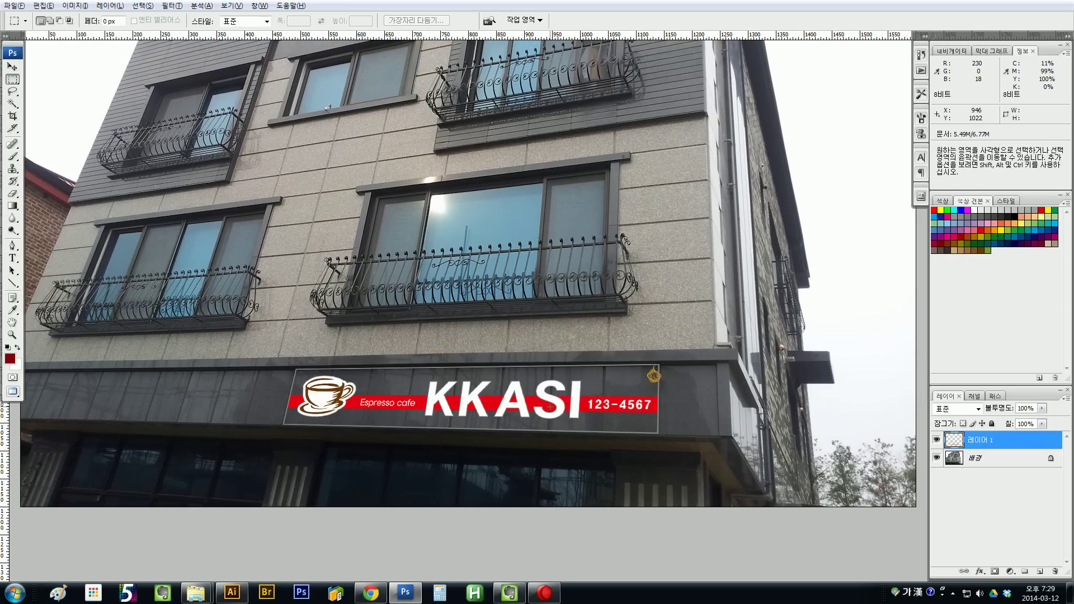
pyautogui.keyDown('ctrl'); pyautogui.keyDown('alt'); pyautogui.moveTo(559, 399); pyautogui.dragTo(546, 187); pyautogui.keyUp('alt'); pyautogui.keyUp('ctrl')
pyautogui.moveTo(655, 167); pyautogui.dragTo(647, 238)
# - Pull the copied sign's left corners inward with Free Transform, narrowing it to about 89% of its width
pyautogui.rightClick(530, 234)
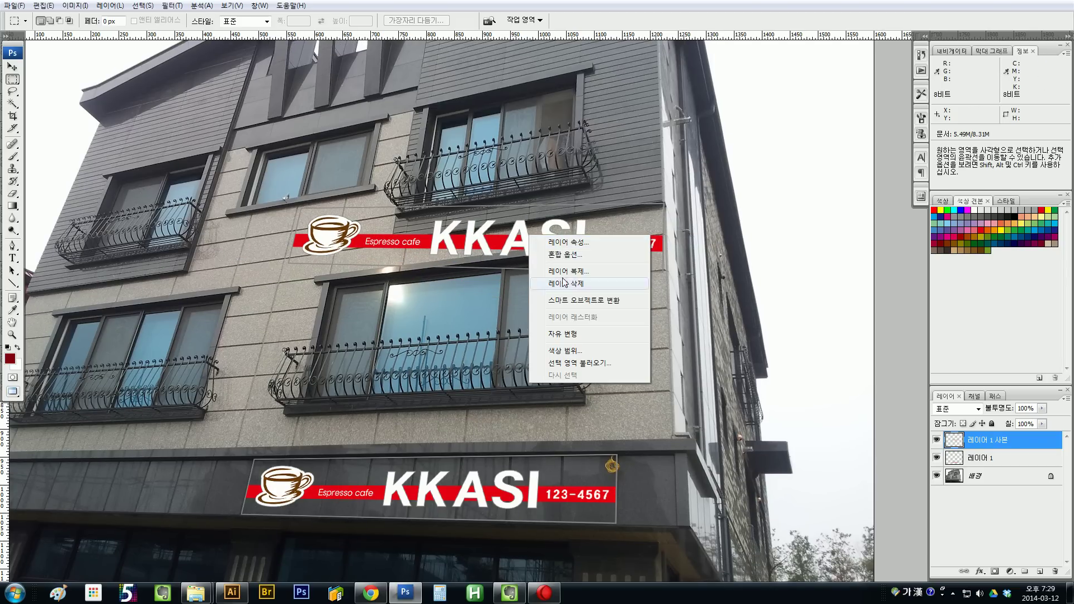
pyautogui.click(562, 328)
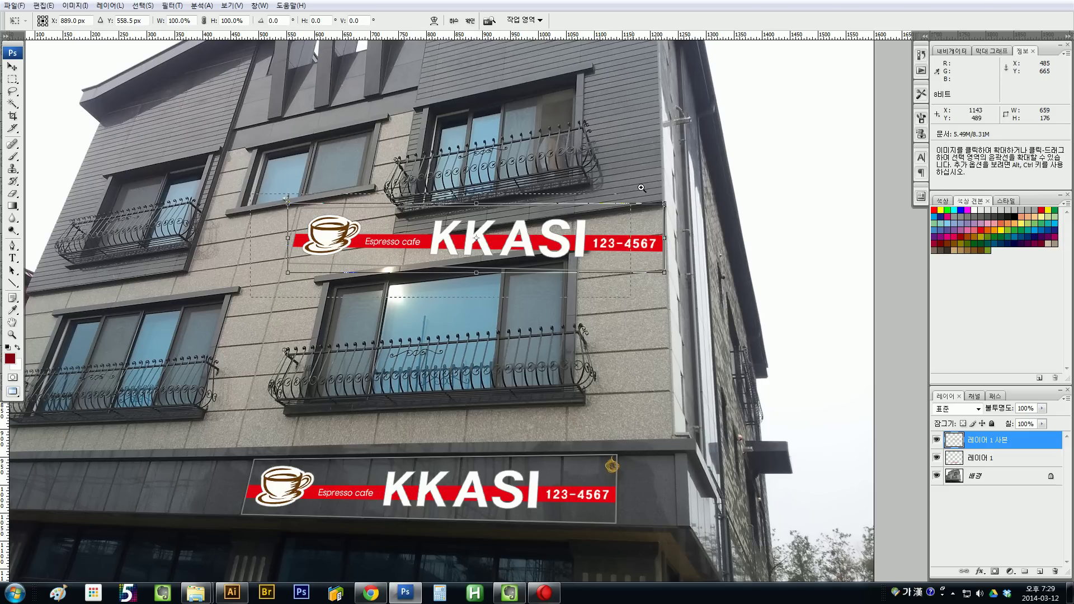
pyautogui.moveTo(207, 337); pyautogui.dragTo(707, 127)
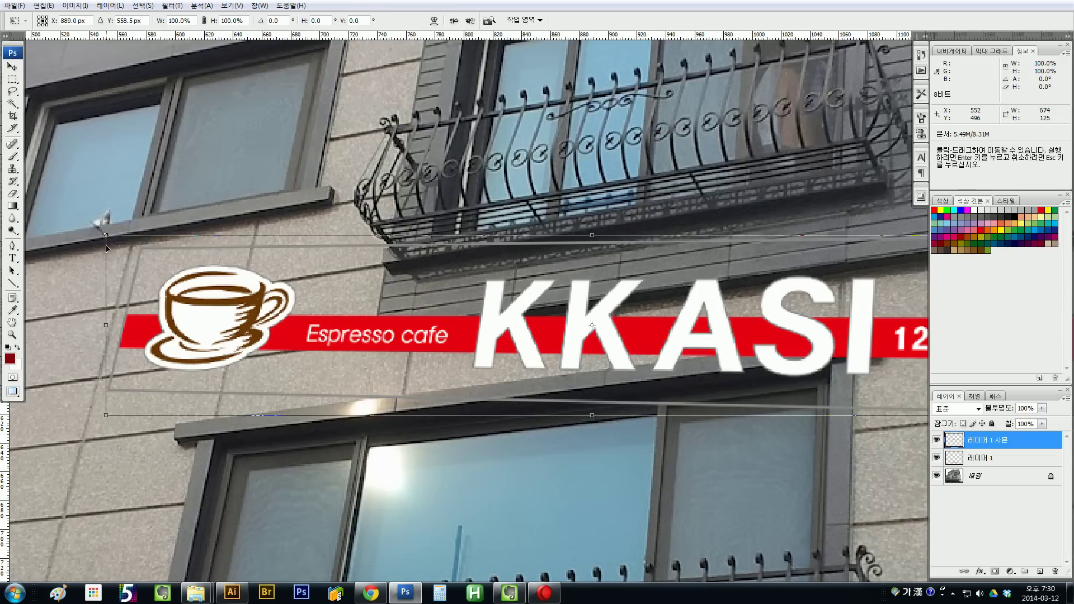
pyautogui.moveTo(106, 336); pyautogui.dragTo(214, 378)
pyautogui.moveTo(213, 458); pyautogui.dragTo(218, 440)
pyautogui.hscroll(5, 517, 404)
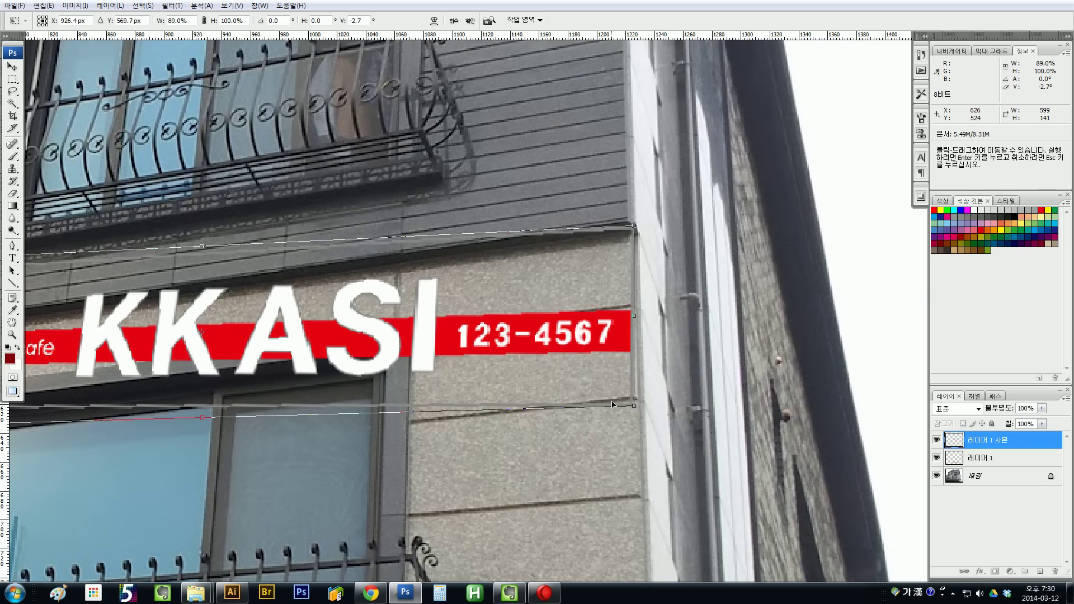
pyautogui.hscroll(-6, 613, 404)
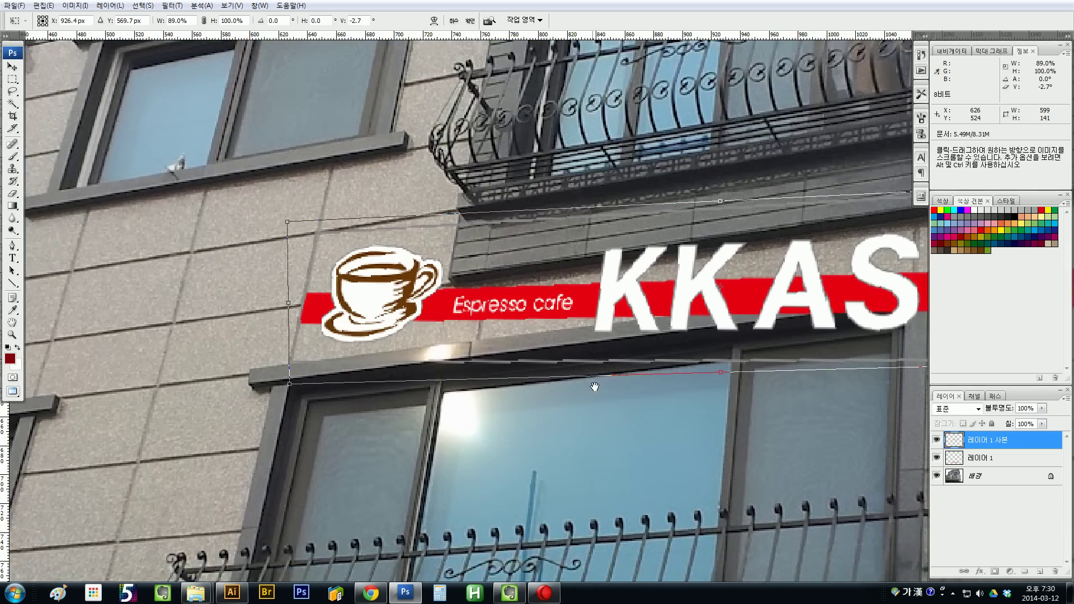
pyautogui.hscroll(5, 594, 386)
pyautogui.scroll(1, 597, 419)
pyautogui.hscroll(-3, 599, 451)
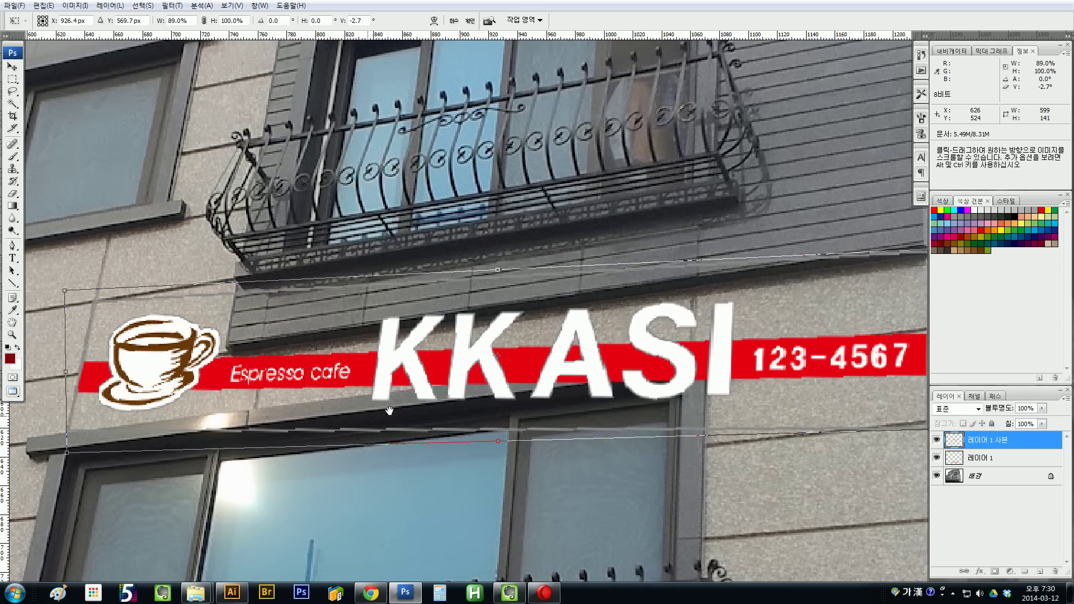
pyautogui.hscroll(-2, 390, 410)
pyautogui.scroll(-1, 390, 410)
# - Lower the copied sign's left side and adjust its lower-right corner to match the wall's slope, then commit the transform
pyautogui.moveTo(202, 333); pyautogui.dragTo(192, 400)
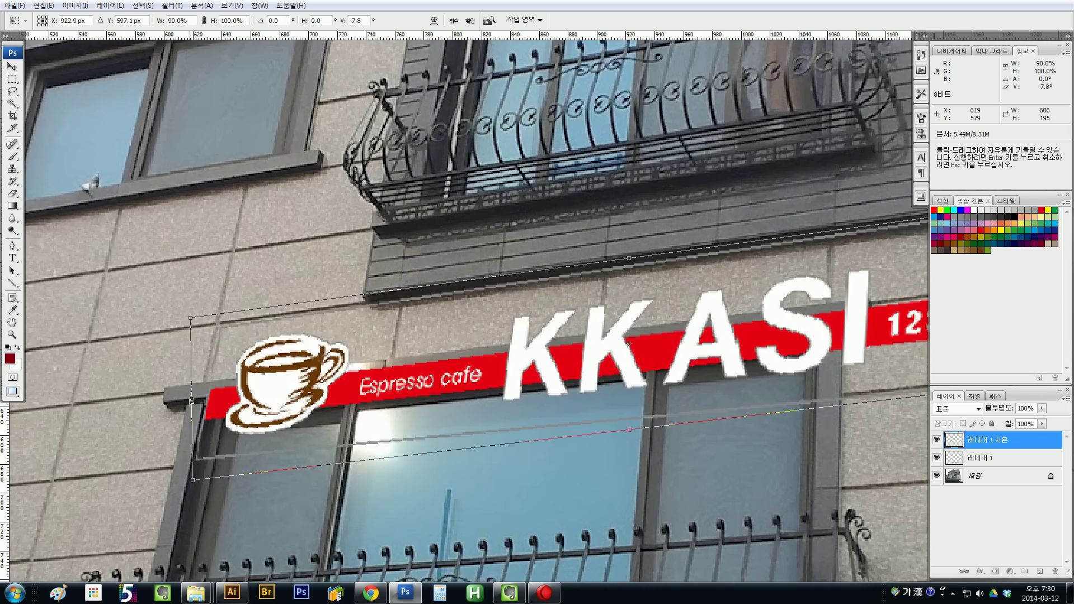
pyautogui.scroll(-1, 204, 448)
pyautogui.moveTo(191, 444)
pyautogui.mouseDown()
pyautogui.moveTo(182, 462)
pyautogui.moveTo(185, 452)
pyautogui.mouseUp()
pyautogui.hscroll(6, 473, 439)
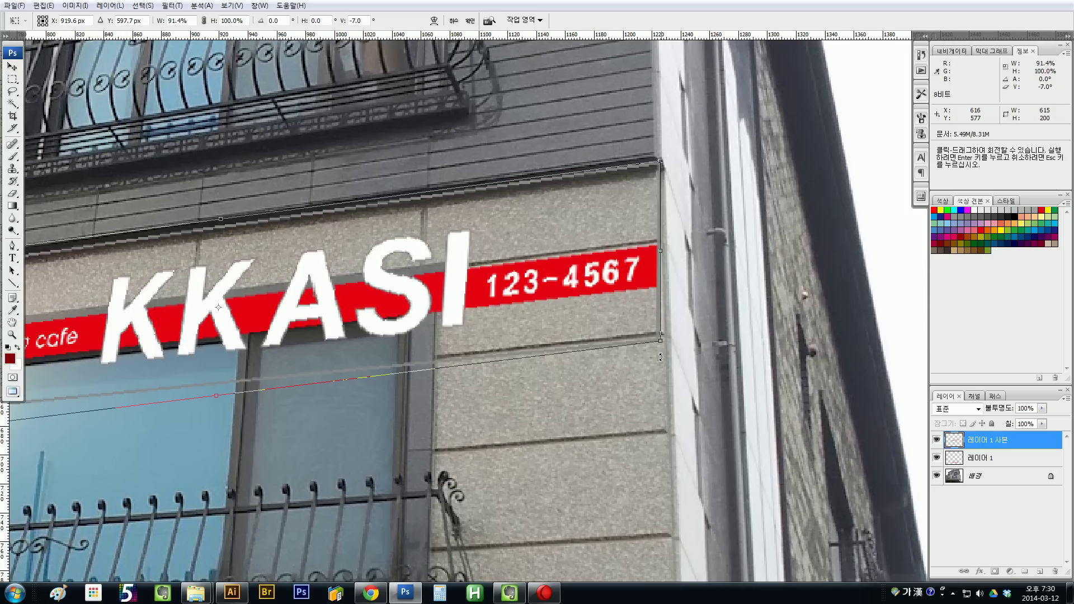
pyautogui.moveTo(659, 339); pyautogui.dragTo(665, 335)
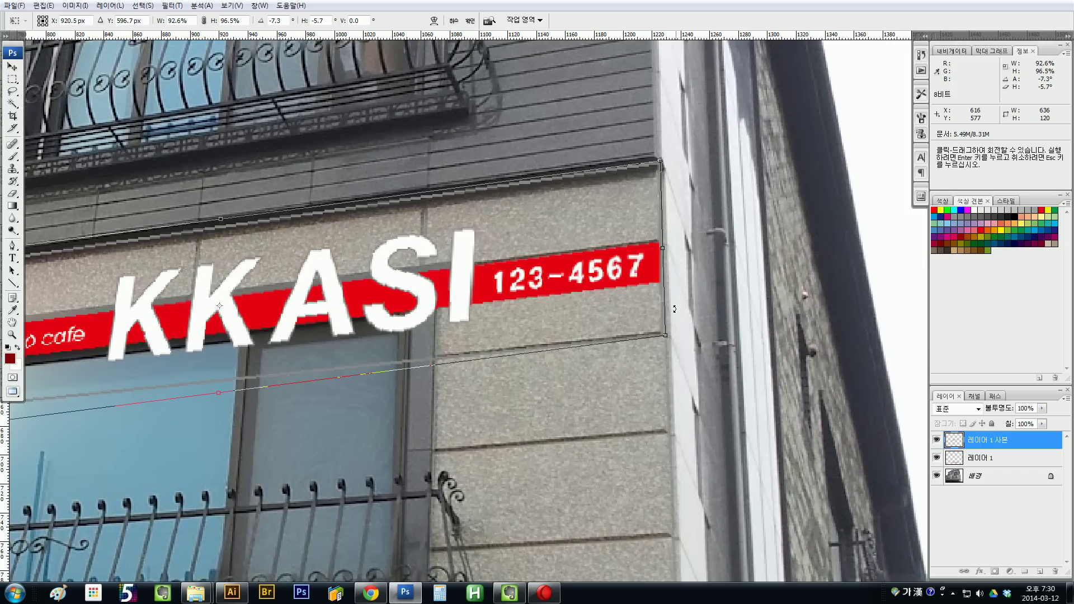
pyautogui.hotkey('ctrl', '-')
pyautogui.hotkey('ctrl', '-')
pyautogui.hotkey('ctrl', '-')
pyautogui.press('Return')
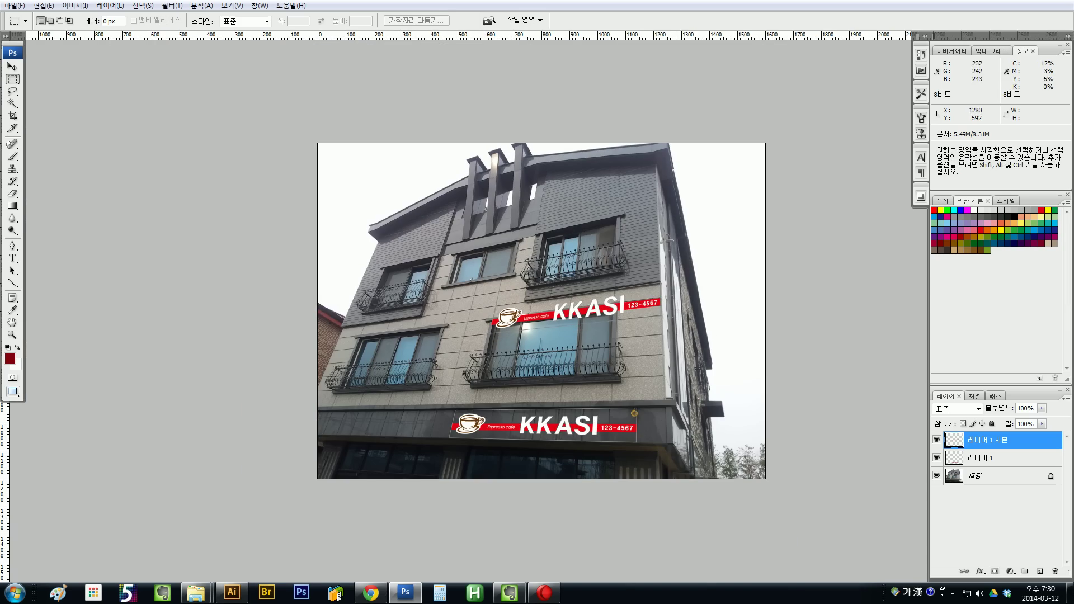
# - Delete the copied sign layer and then the original sign layer, leaving only the building photo
pyautogui.moveTo(612, 366); pyautogui.dragTo(477, 246)
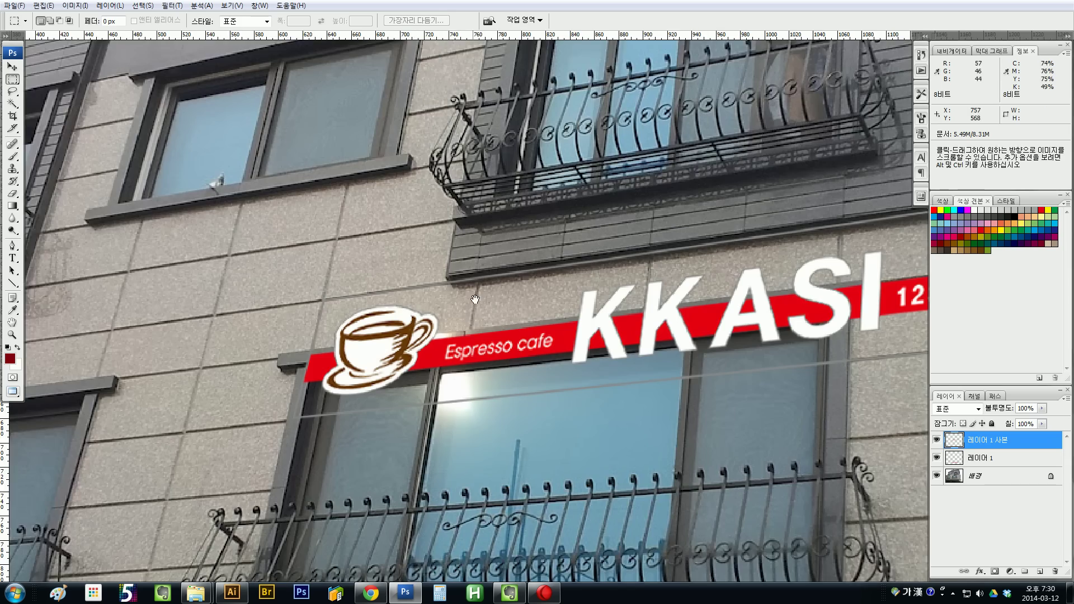
pyautogui.moveTo(475, 300); pyautogui.dragTo(387, 270)
pyautogui.hotkey('ctrl', '-')
pyautogui.hotkey('ctrl', '-')
pyautogui.hotkey('ctrl', '-')
pyautogui.hotkey('ctrl', '-')
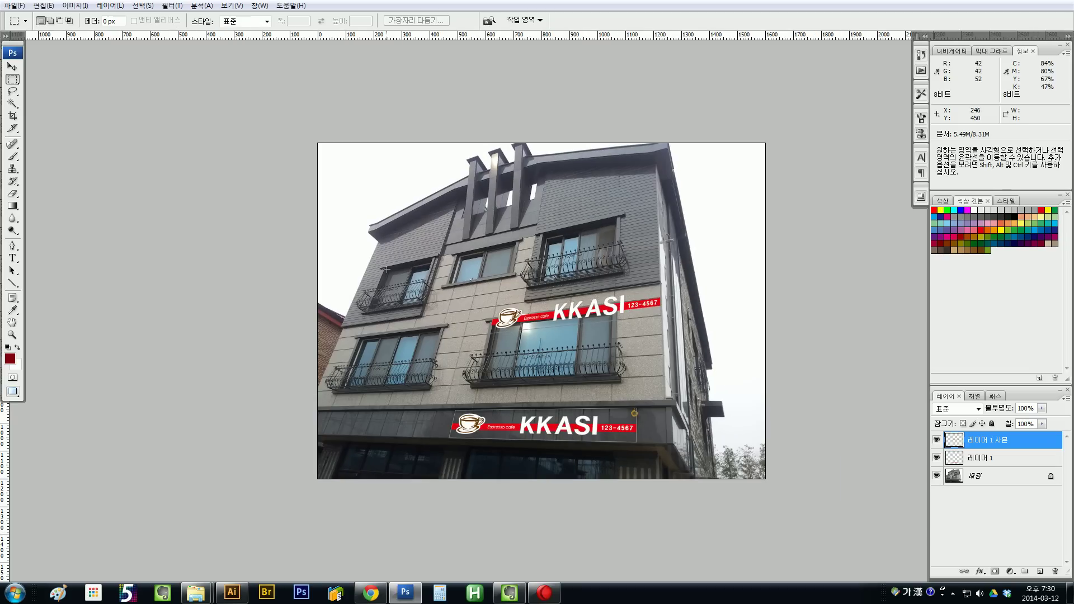
pyautogui.moveTo(1049, 446); pyautogui.dragTo(1054, 570)
pyautogui.moveTo(448, 459); pyautogui.dragTo(723, 376)
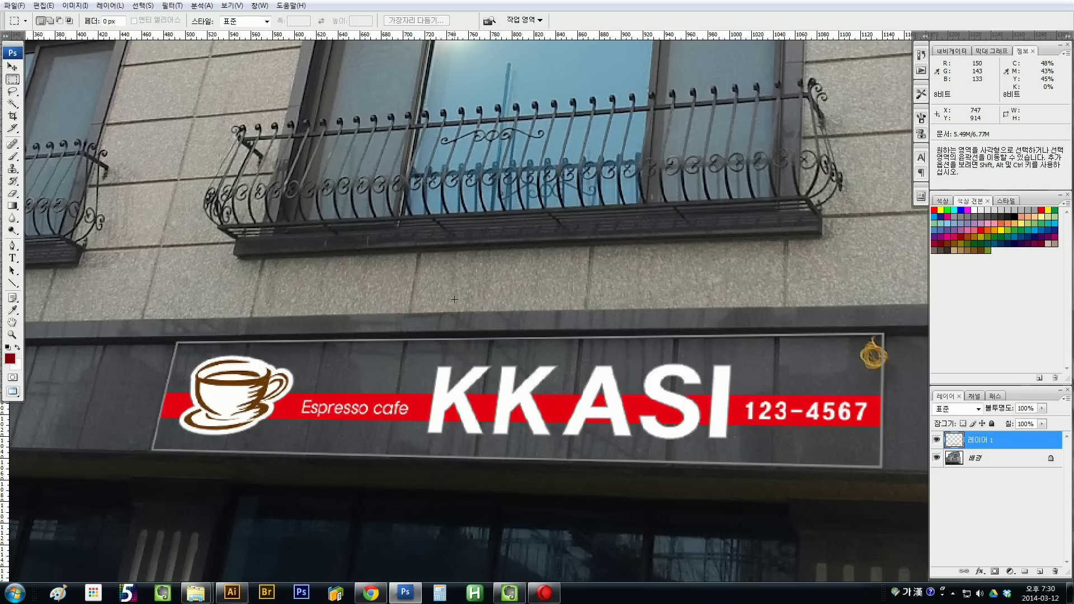
pyautogui.moveTo(1018, 447); pyautogui.dragTo(1055, 571)
# - Switch to Illustrator, deselect everything, and review the flat sign and checkered banner against the photos
pyautogui.hotkey('alt', 'Tab')
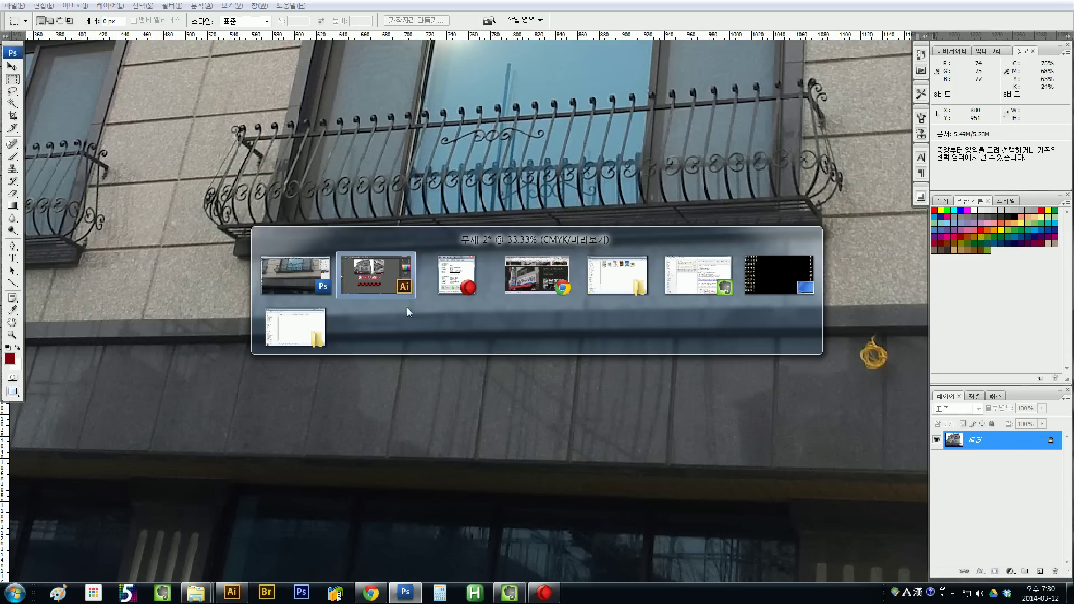
pyautogui.scroll(-1, 592, 388)
pyautogui.moveTo(519, 330); pyautogui.dragTo(514, 350)
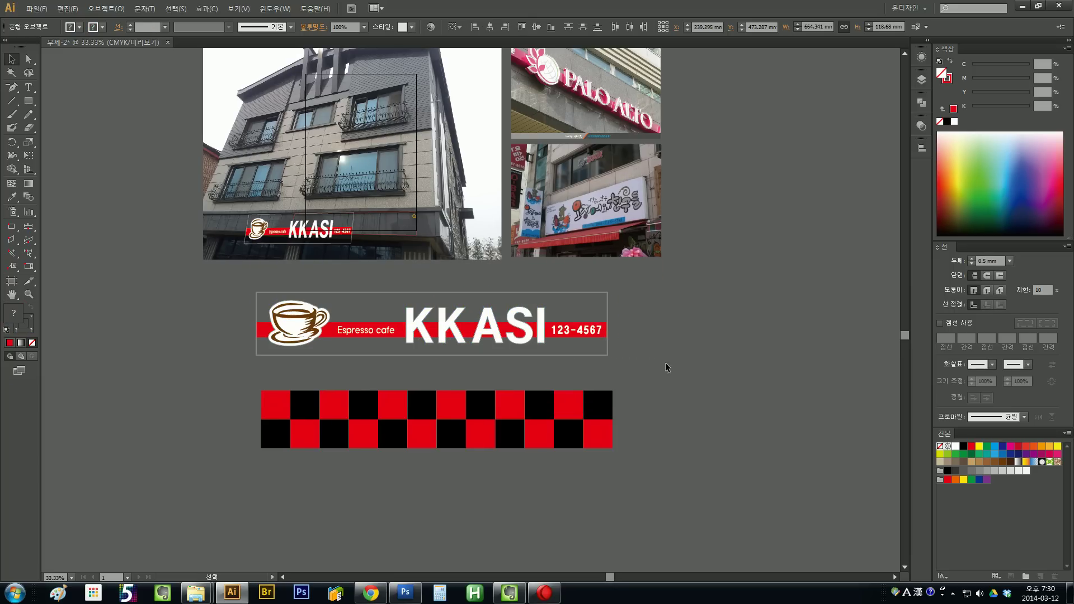
pyautogui.click(665, 368)
pyautogui.moveTo(338, 371); pyautogui.dragTo(345, 392)
pyautogui.hotkey('ctrl', '=')
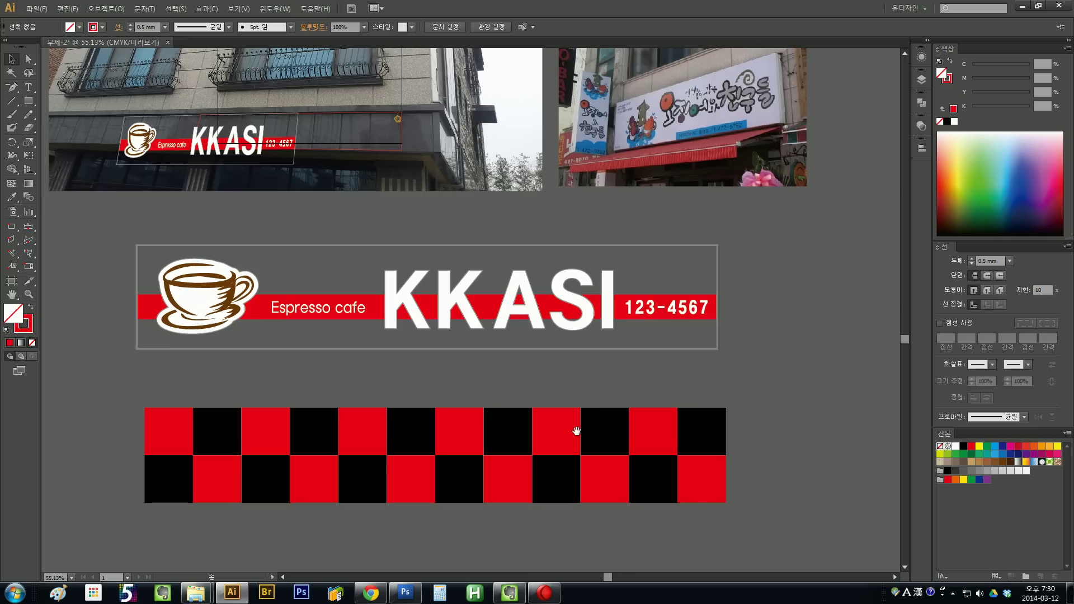
pyautogui.scroll(2, 481, 295)
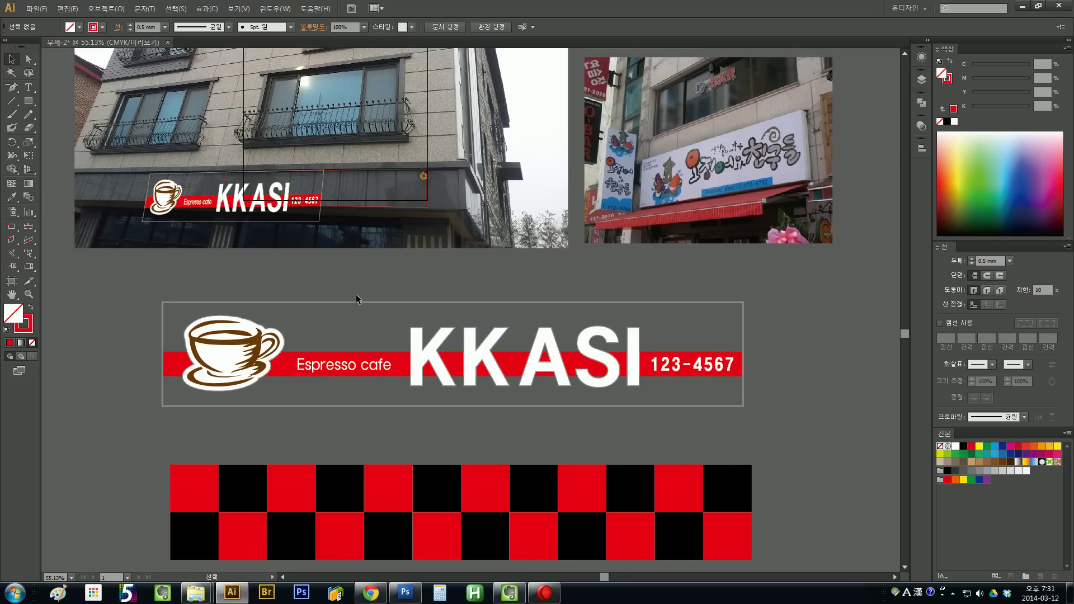
pyautogui.scroll(-3, 427, 315)
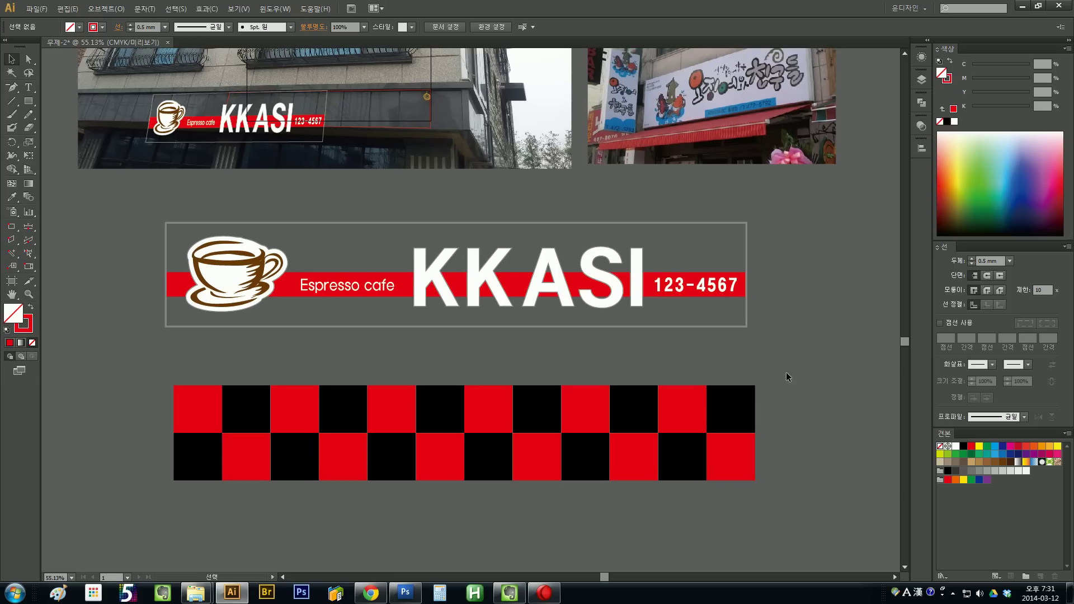
pyautogui.scroll(3, 661, 384)
pyautogui.hscroll(2, 391, 420)
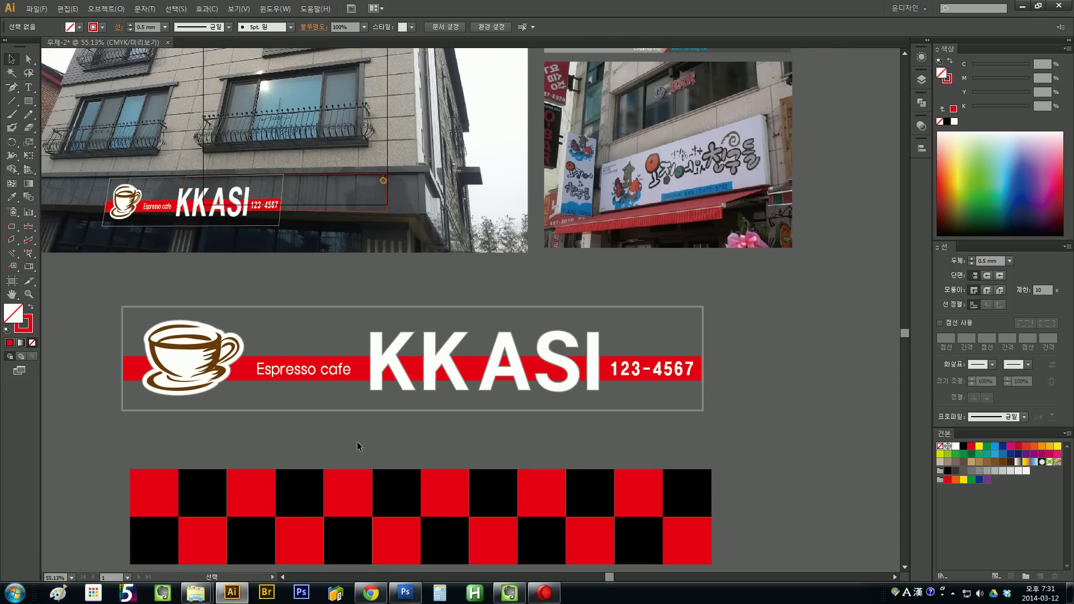
pyautogui.scroll(-2, 358, 446)
pyautogui.hscroll(-1, 459, 382)
# - Draw a rectangle about 16 by 19 mm just outside the flat sign frame's lower-right corner
pyautogui.press('m')
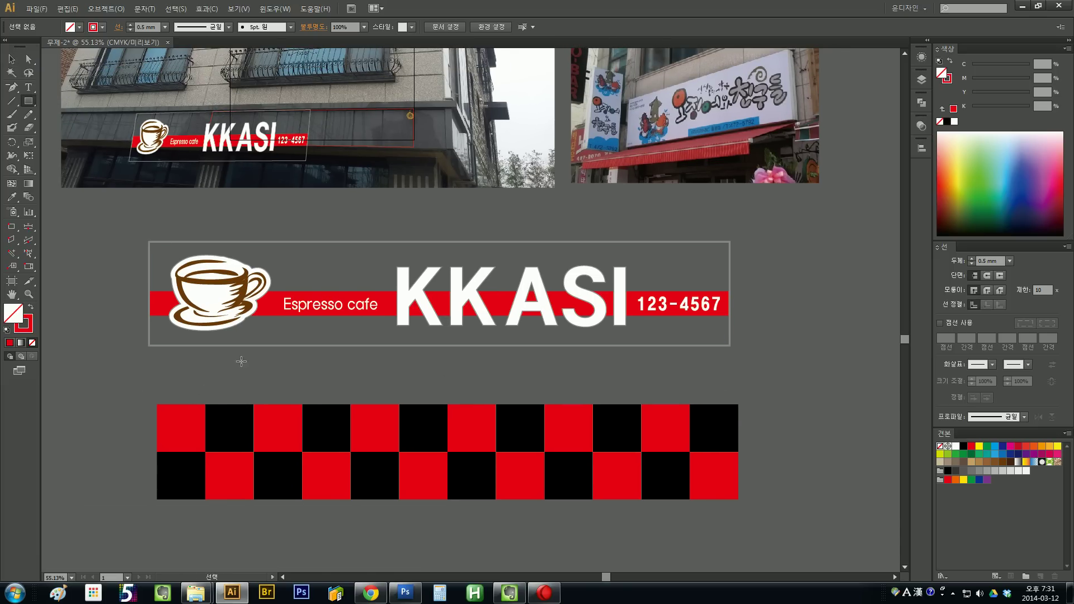
pyautogui.moveTo(730, 346); pyautogui.dragTo(743, 362)
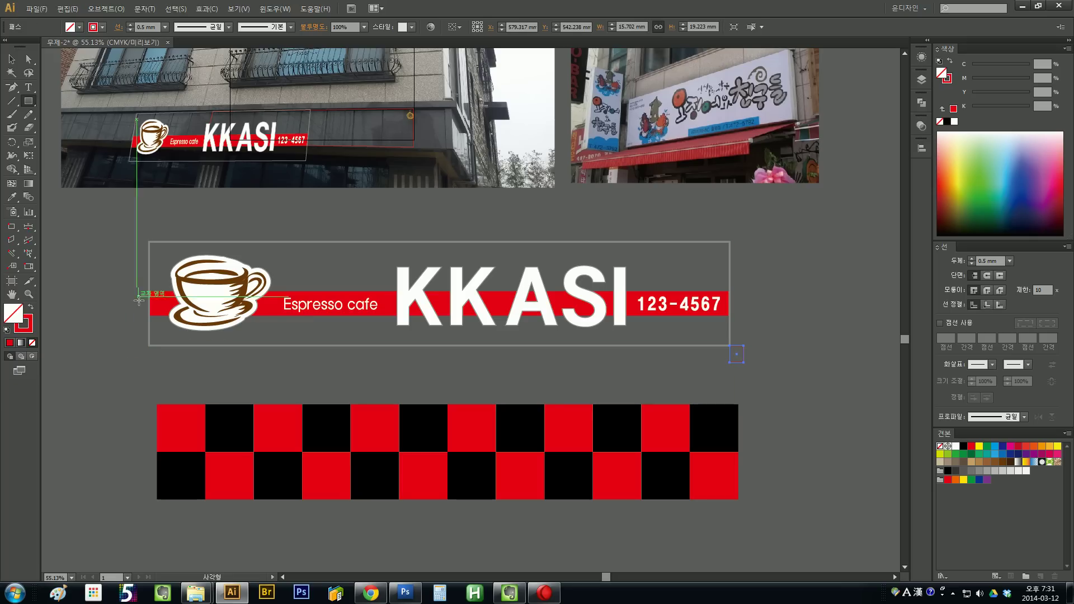
pyautogui.press('v')
# - Delete the red and black checkered banner below the sign
pyautogui.moveTo(102, 404); pyautogui.dragTo(700, 516)
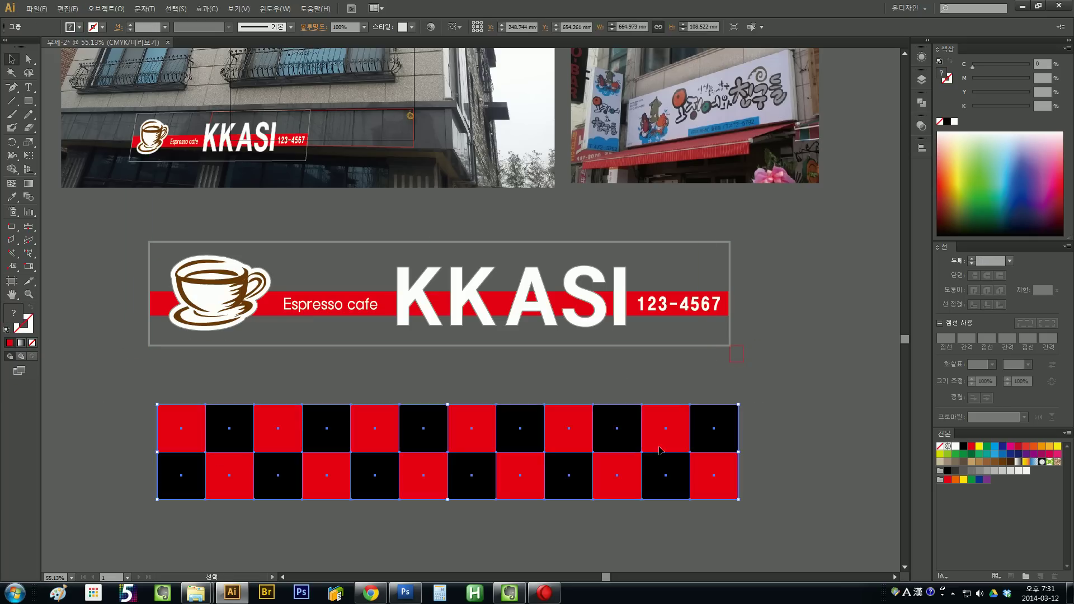
pyautogui.press('Delete')
pyautogui.scroll(2, 367, 451)
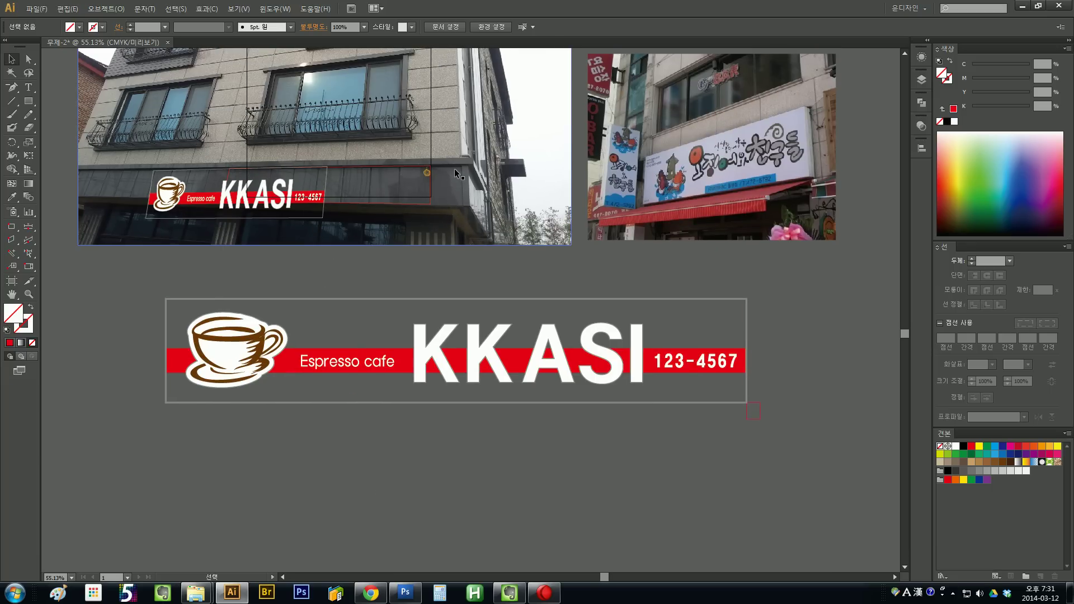
pyautogui.click(479, 365)
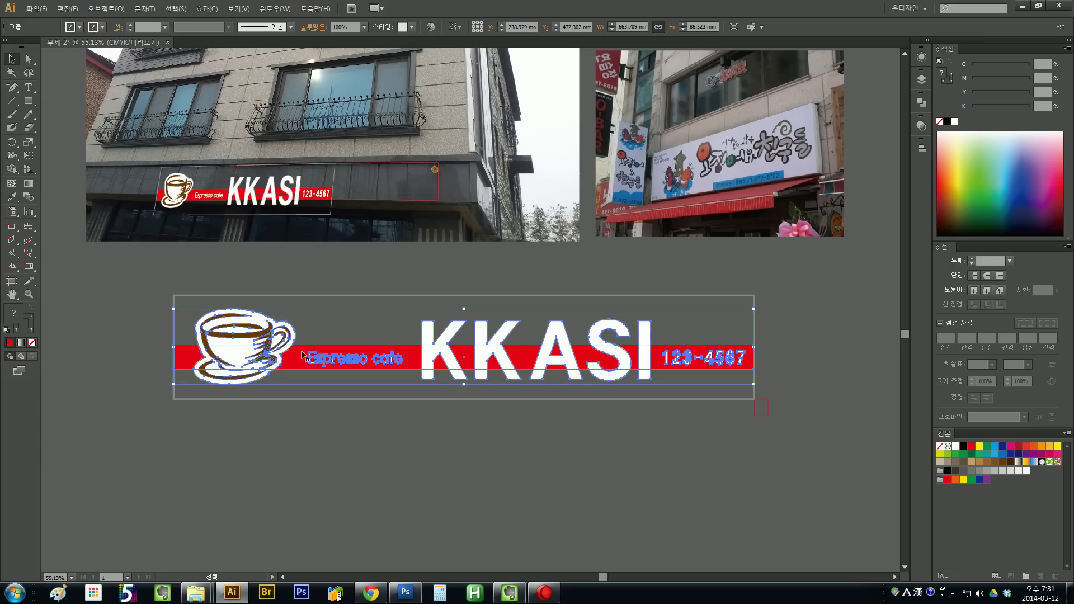
pyautogui.moveTo(611, 410); pyautogui.dragTo(589, 421)
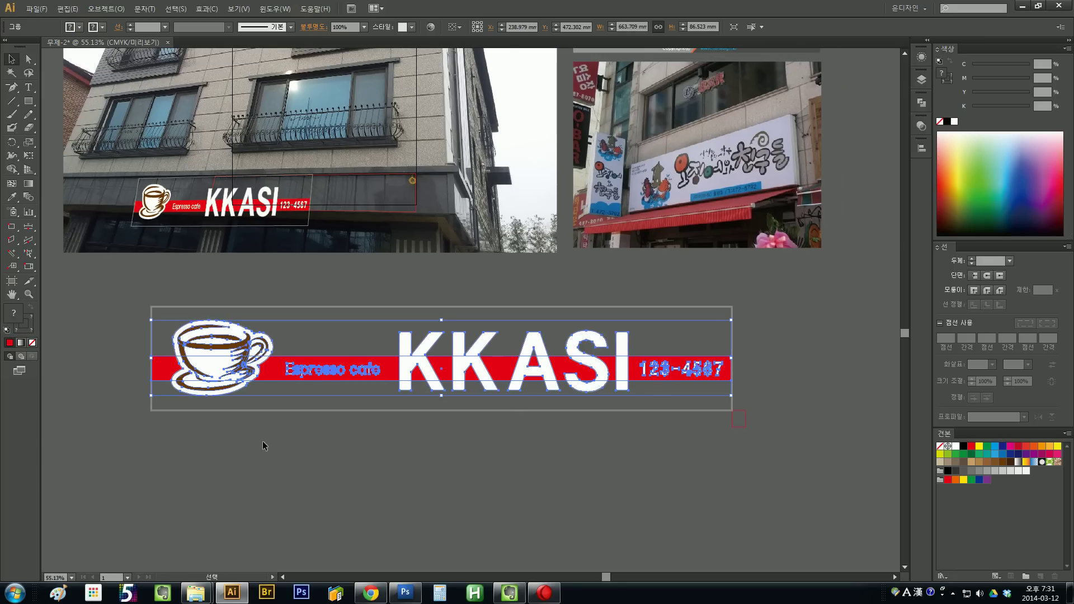
pyautogui.click(439, 442)
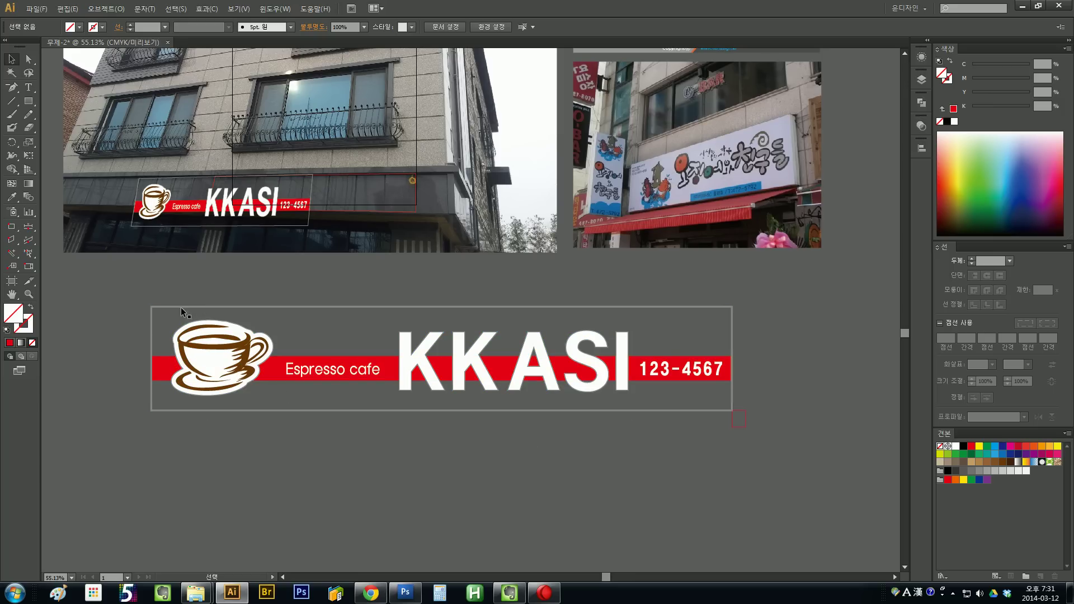
# - Swap the small rectangle's red outline for a solid fill and shrink it to a square about 13 mm wide
pyautogui.hscroll(3, 688, 412)
pyautogui.click(614, 424)
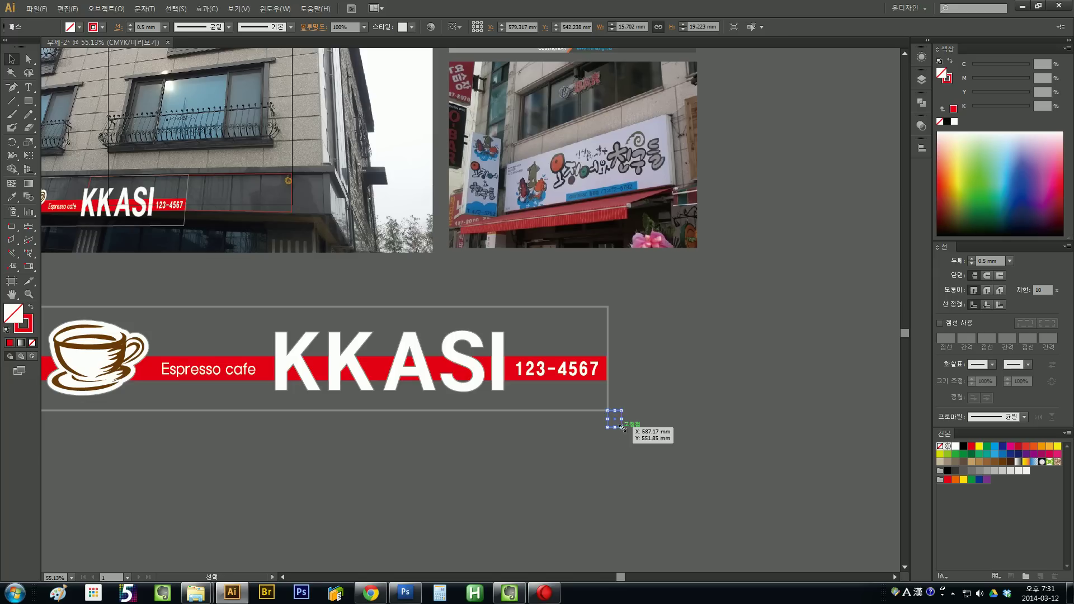
pyautogui.hotkey('shift', 'x')
pyautogui.click(644, 425)
pyautogui.scroll(1, 640, 450)
pyautogui.click(617, 462)
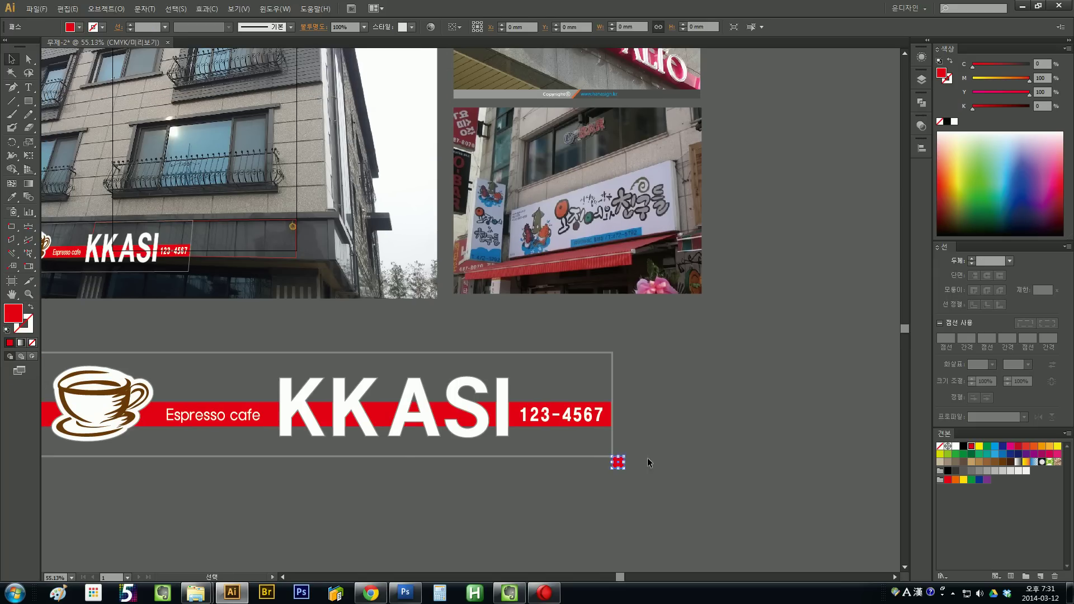
# - Fill the small square with green and place copies of it outside all four corners of the sign frame
pyautogui.click(957, 454)
pyautogui.moveTo(616, 462); pyautogui.dragTo(152, 293)
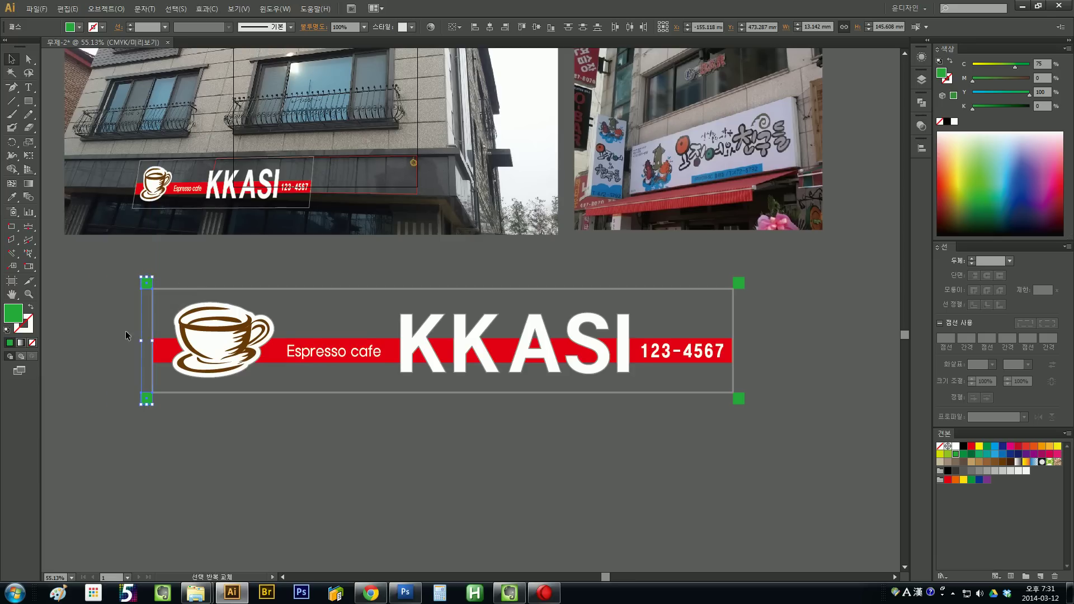
pyautogui.click(123, 440)
pyautogui.moveTo(141, 445); pyautogui.dragTo(143, 467)
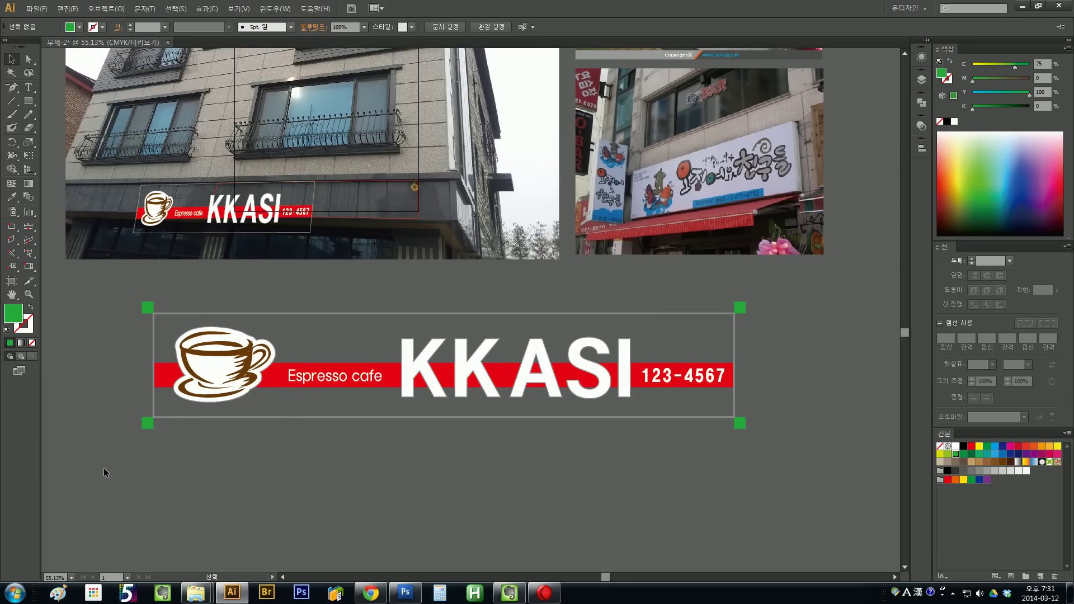
# - Duplicate the flat sign with its frame and four green corner squares directly below the original
pyautogui.click(503, 369)
pyautogui.moveTo(503, 369); pyautogui.dragTo(492, 474)
pyautogui.moveTo(398, 522); pyautogui.dragTo(400, 472)
pyautogui.click(433, 524)
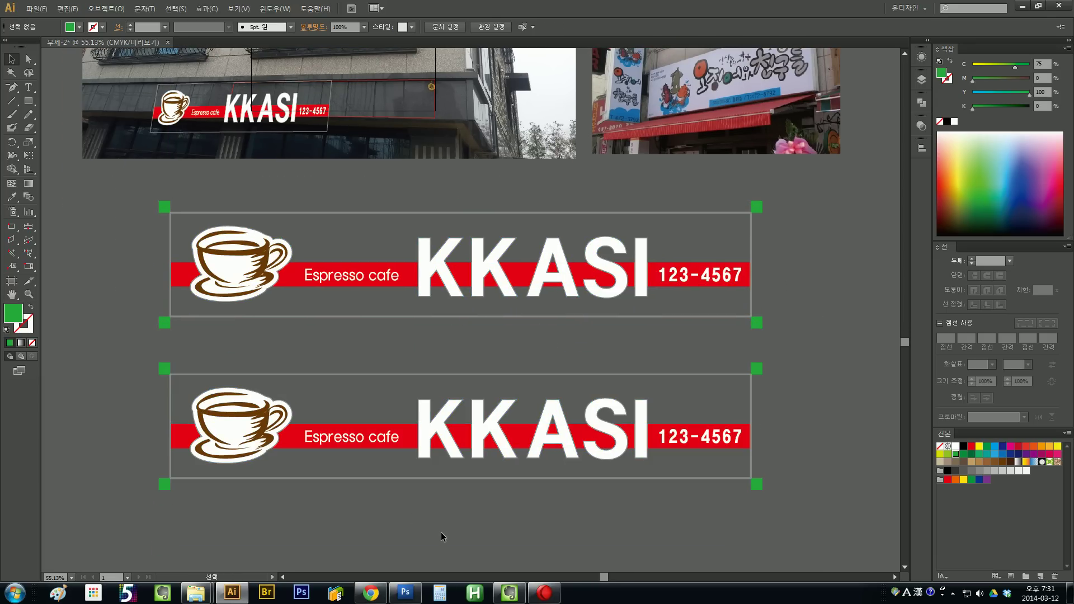
# - Delete the gray rectangular frames around both the lower and the upper sign
pyautogui.click(421, 479)
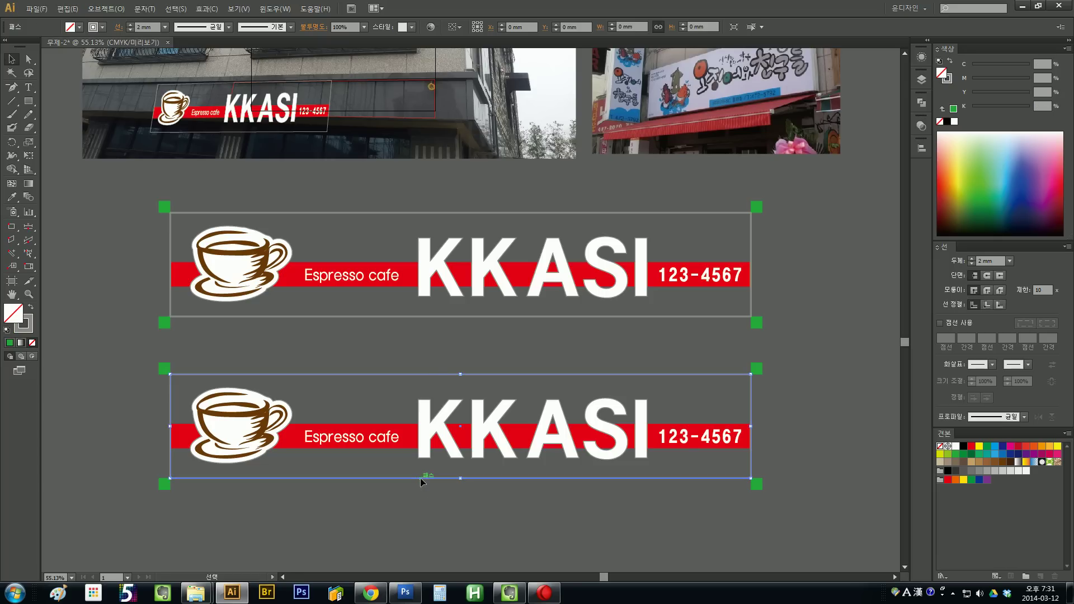
pyautogui.press('Delete')
pyautogui.click(398, 317)
pyautogui.press('Delete')
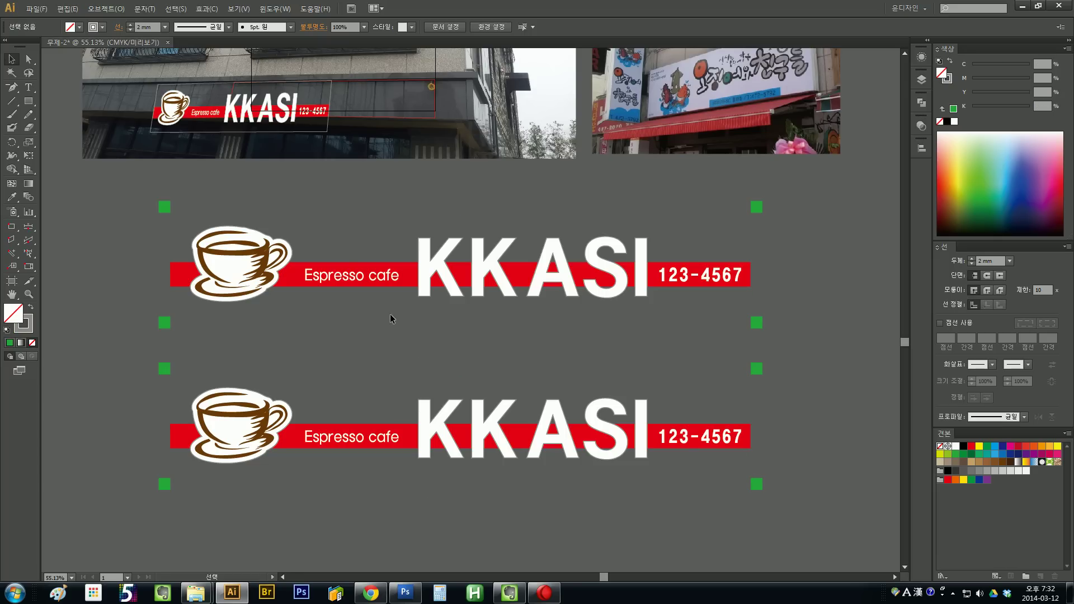
# - Delete the coffee cup and the KKASI lettering from inside the upper sign's group, then leave the group
pyautogui.click(251, 256)
pyautogui.doubleClick(252, 256)
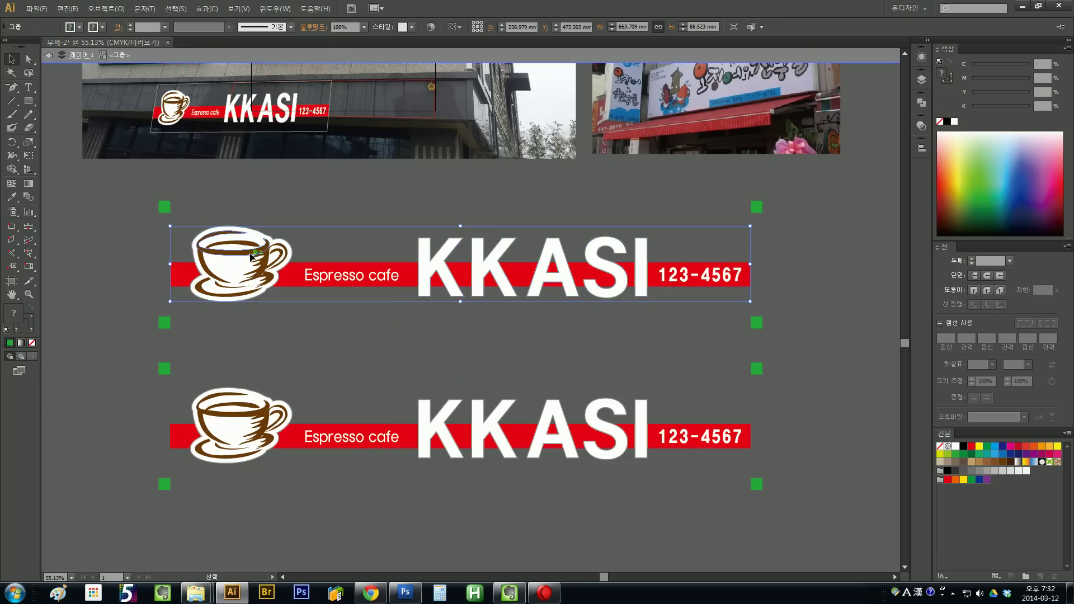
pyautogui.press('Delete')
pyautogui.doubleClick(621, 241)
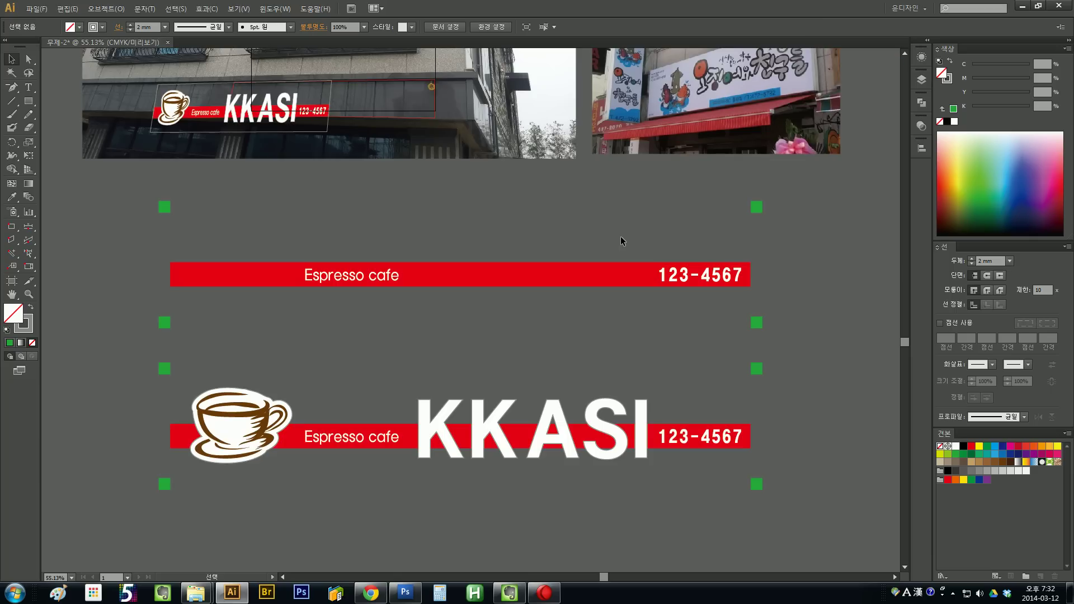
# - Remove the red bar, the Espresso cafe text and the phone number from the lower sign's group, keeping the cup and KKASI lettering
pyautogui.moveTo(431, 330); pyautogui.dragTo(450, 347)
pyautogui.click(254, 427)
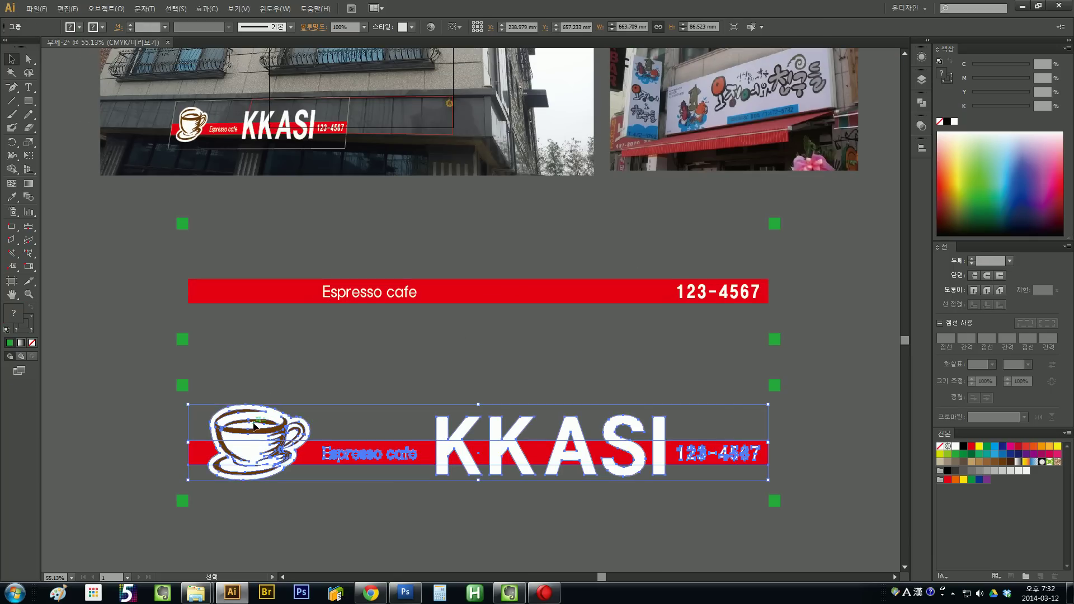
pyautogui.doubleClick(255, 426)
pyautogui.click(369, 453)
pyautogui.press('Delete')
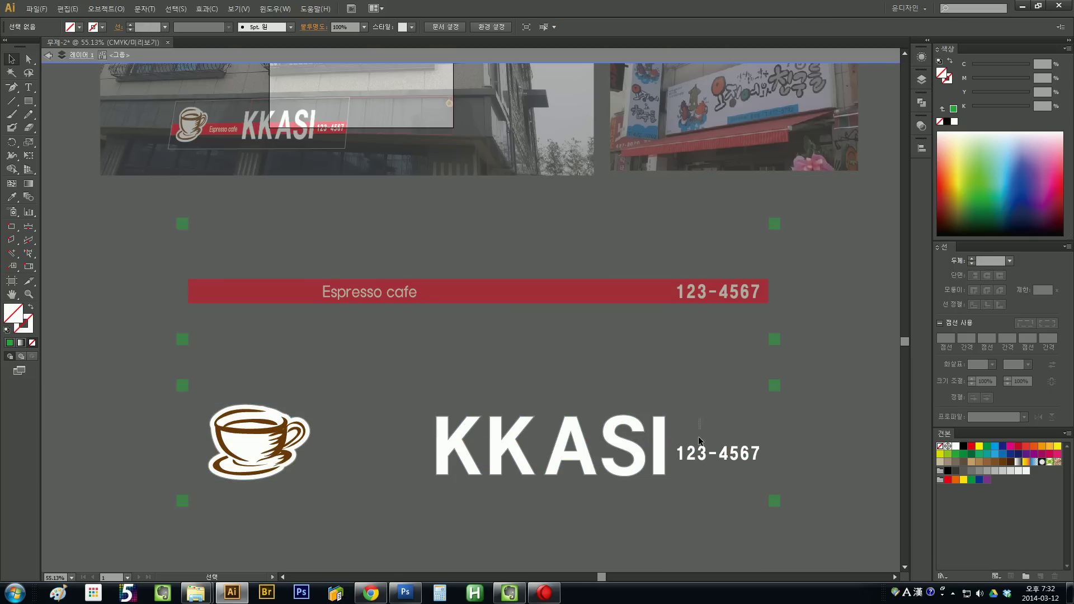
pyautogui.press('Delete')
pyautogui.doubleClick(717, 461)
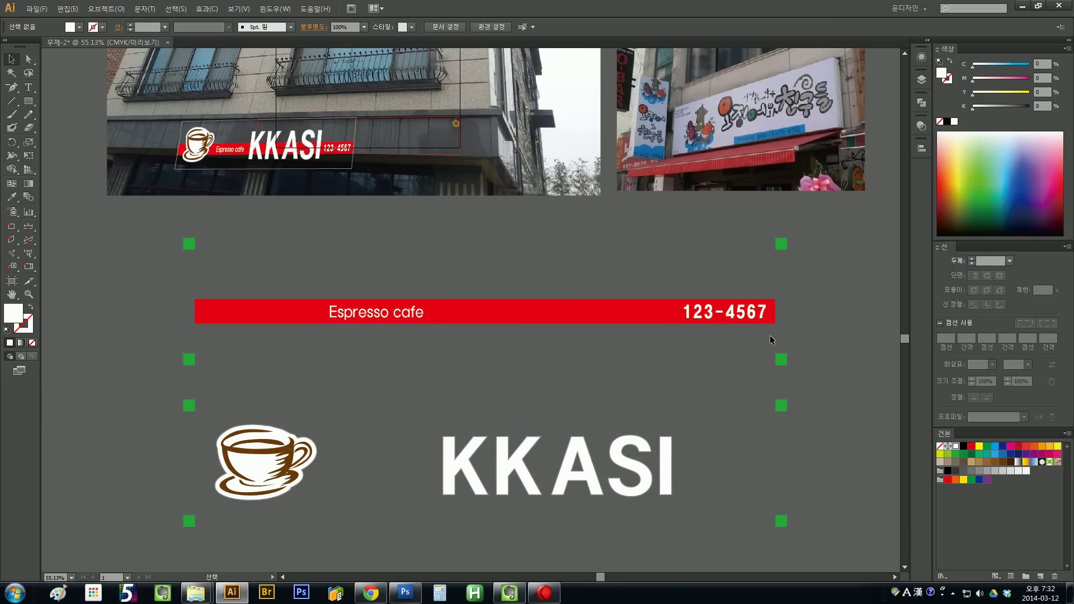
# - Group the upper red bar and its texts with the four green corner squares around it
pyautogui.moveTo(741, 320); pyautogui.dragTo(747, 344)
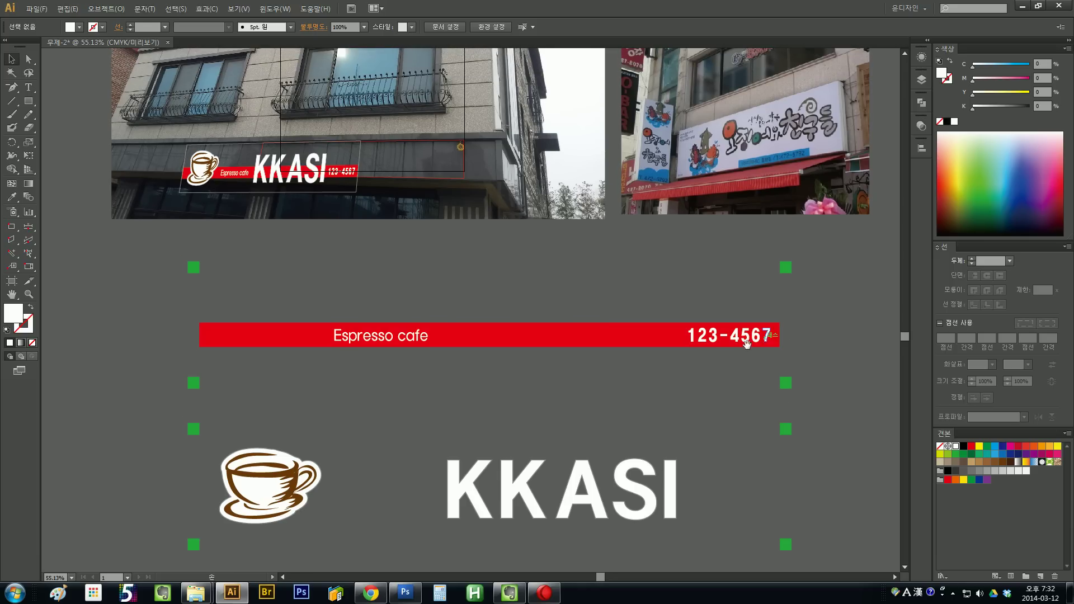
pyautogui.moveTo(249, 425); pyautogui.dragTo(229, 362)
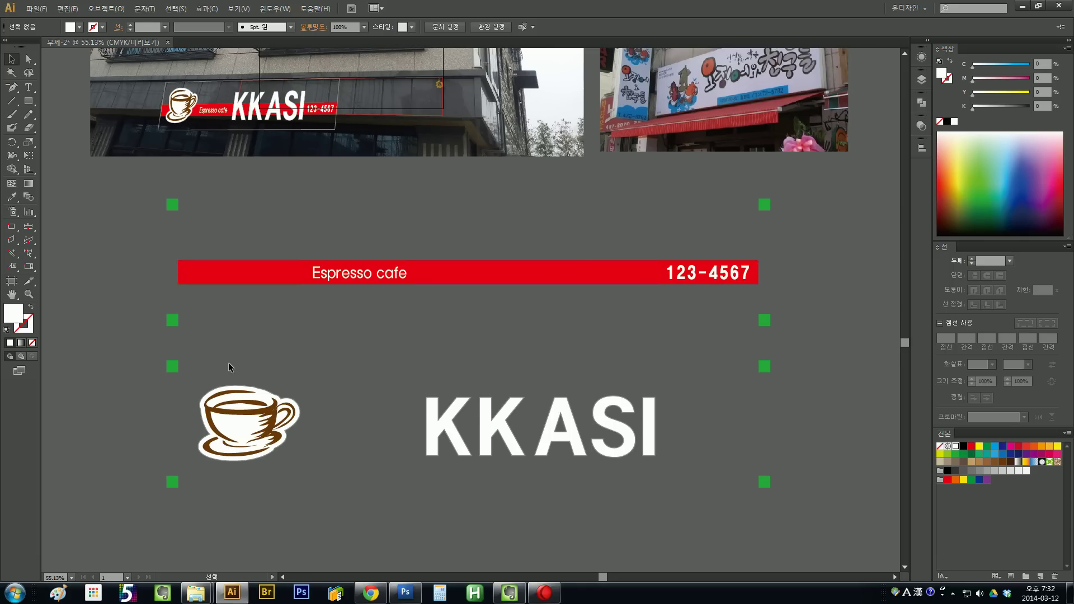
pyautogui.moveTo(674, 471); pyautogui.dragTo(674, 471)
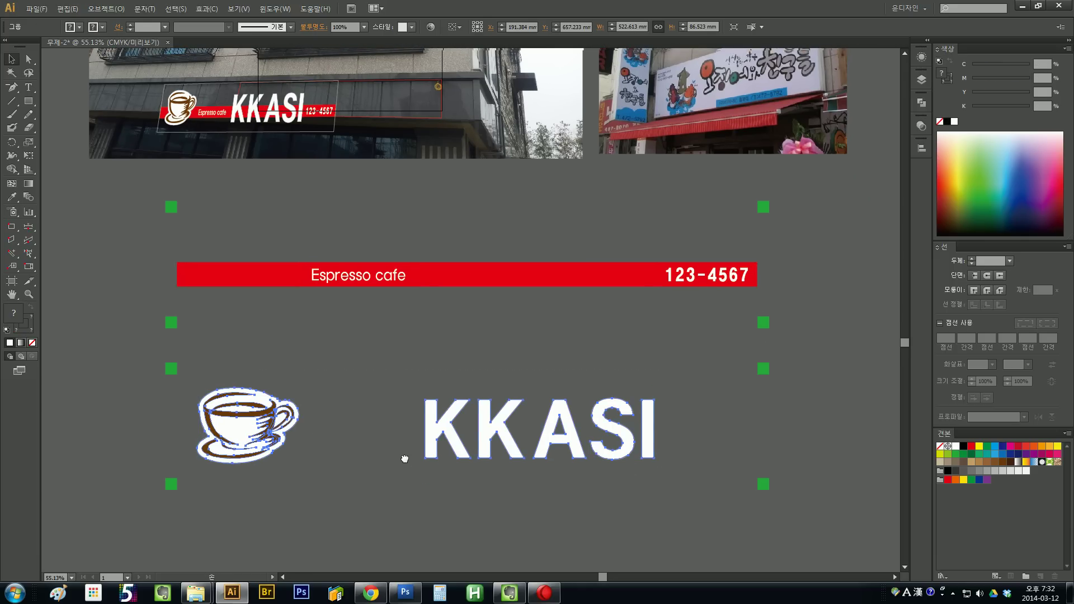
pyautogui.scroll(2, 403, 455)
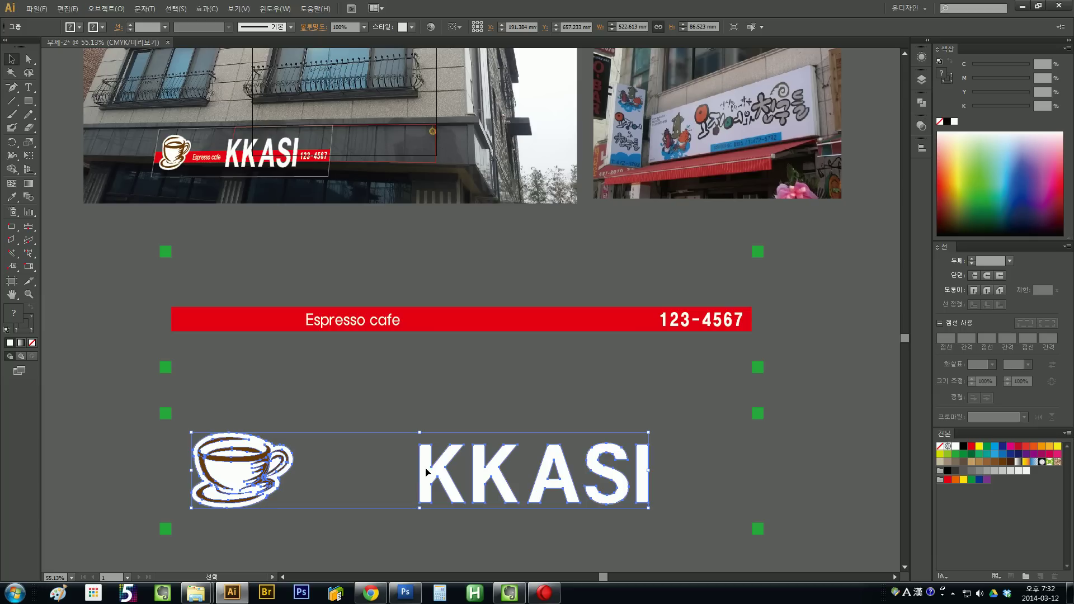
pyautogui.scroll(-1, 414, 469)
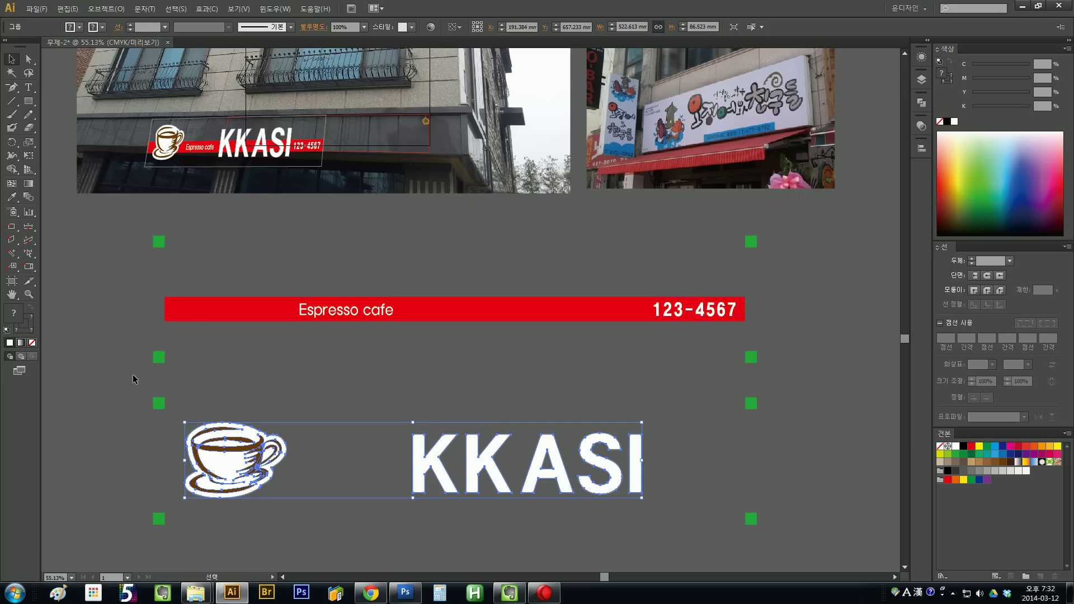
pyautogui.moveTo(124, 381); pyautogui.dragTo(681, 289)
pyautogui.moveTo(753, 240); pyautogui.dragTo(766, 249)
pyautogui.scroll(-1, 768, 273)
pyautogui.press('a')
pyautogui.hotkey('ctrl', 'g')
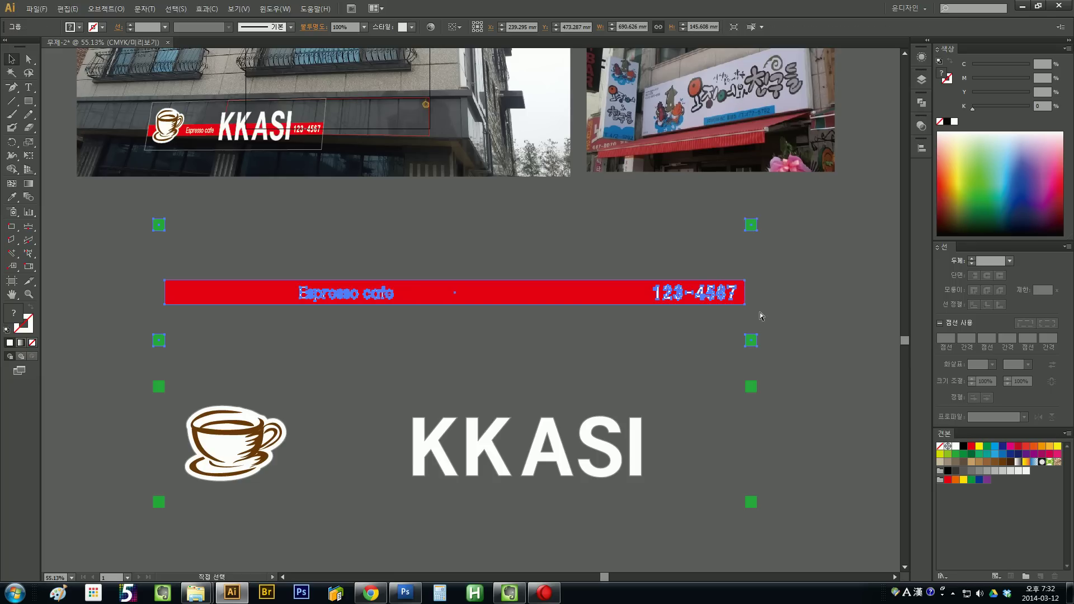
pyautogui.press('v')
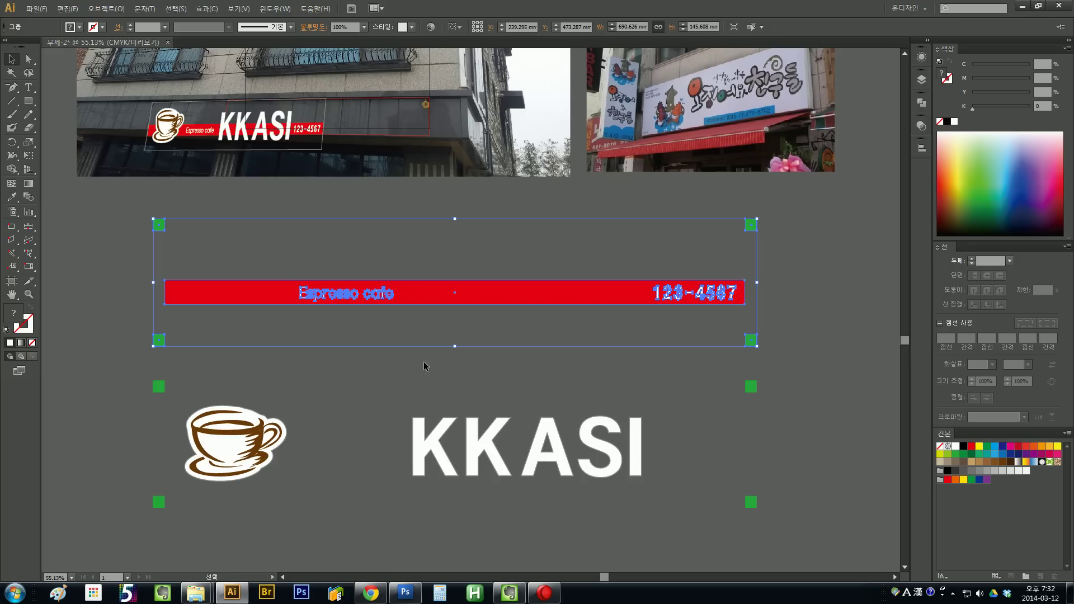
# - Copy the grouped red bar with its corner squares, paste it onto the building photo in Photoshop, and commit its placement
pyautogui.click(405, 592)
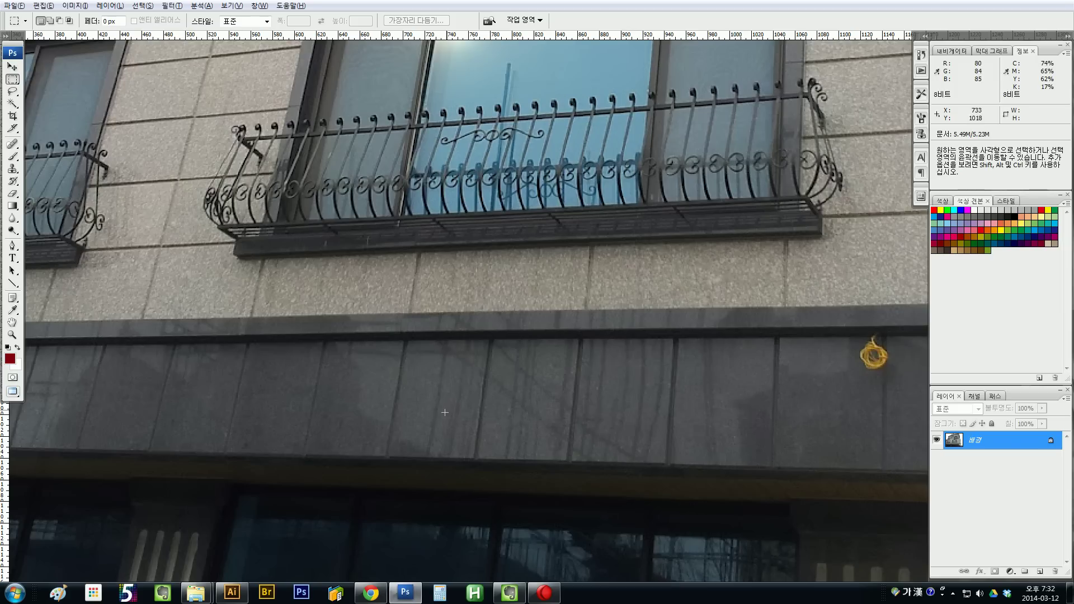
pyautogui.hotkey('ctrl', '-')
pyautogui.hotkey('ctrl', '-')
pyautogui.hotkey('ctrl', '-')
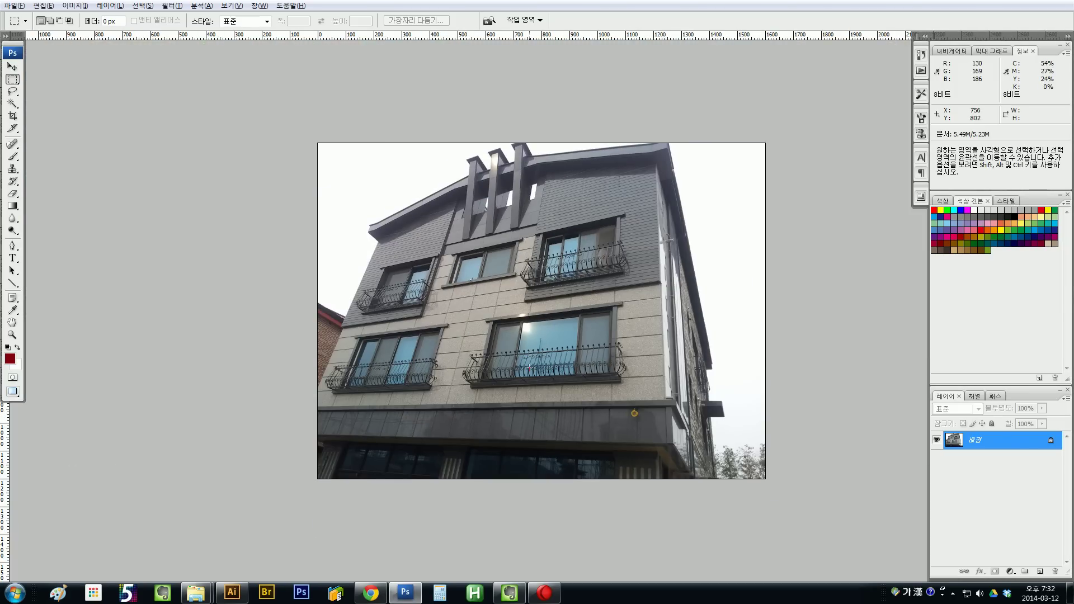
pyautogui.hotkey('alt', 'Tab')
pyautogui.click(384, 287)
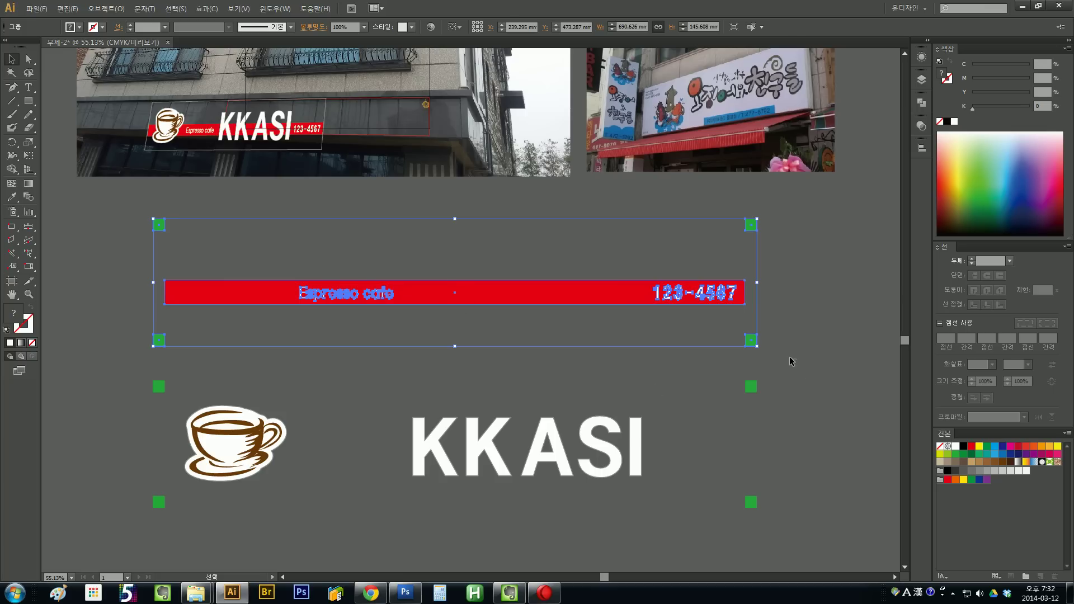
pyautogui.hotkey('alt', 'Tab')
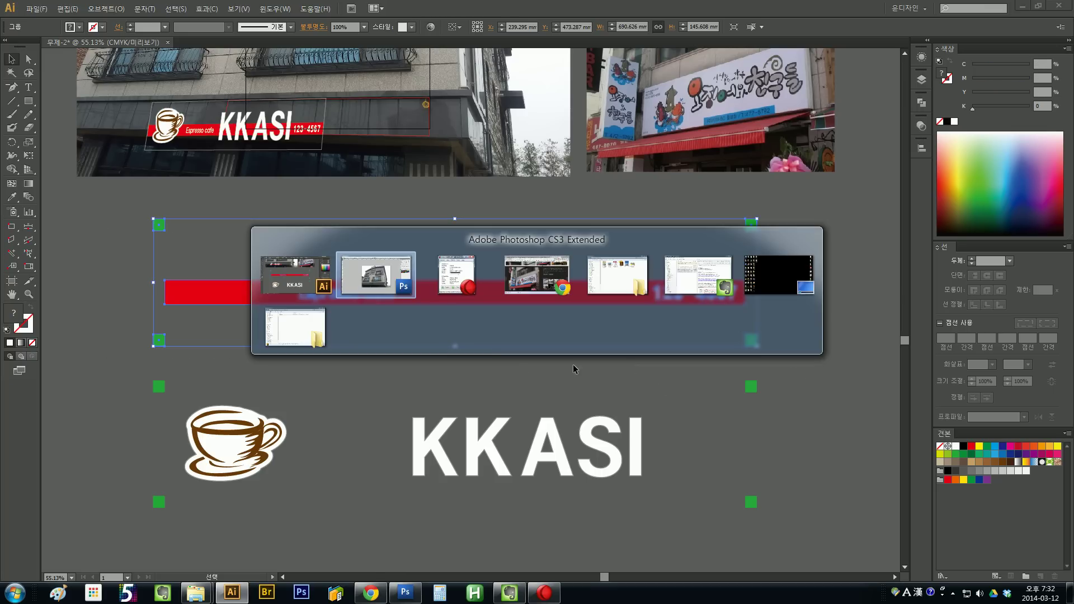
pyautogui.click(386, 277)
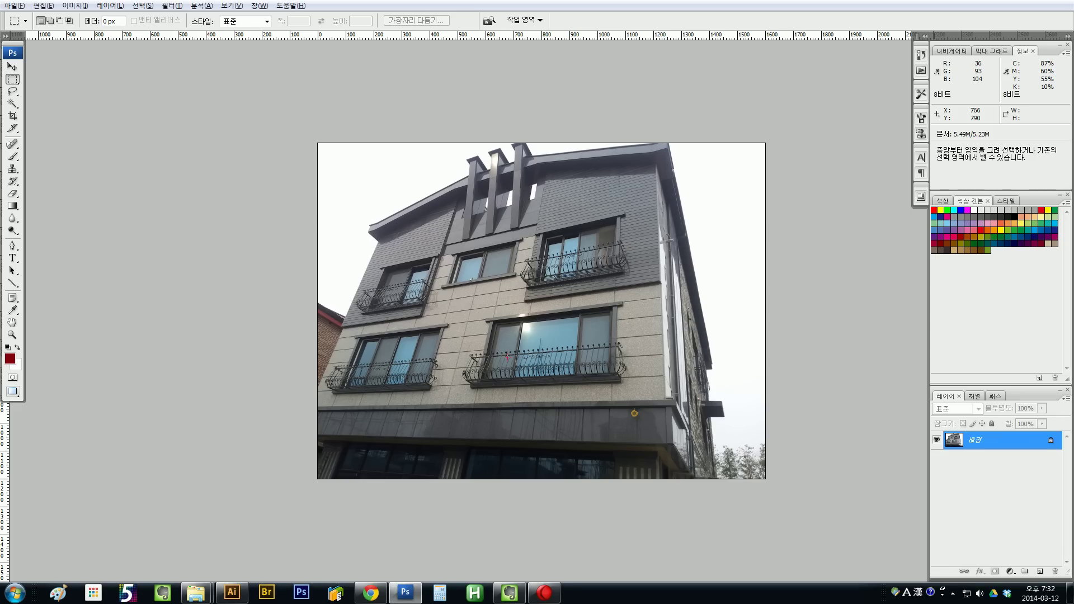
pyautogui.hotkey('ctrl', 'v')
pyautogui.press('Return')
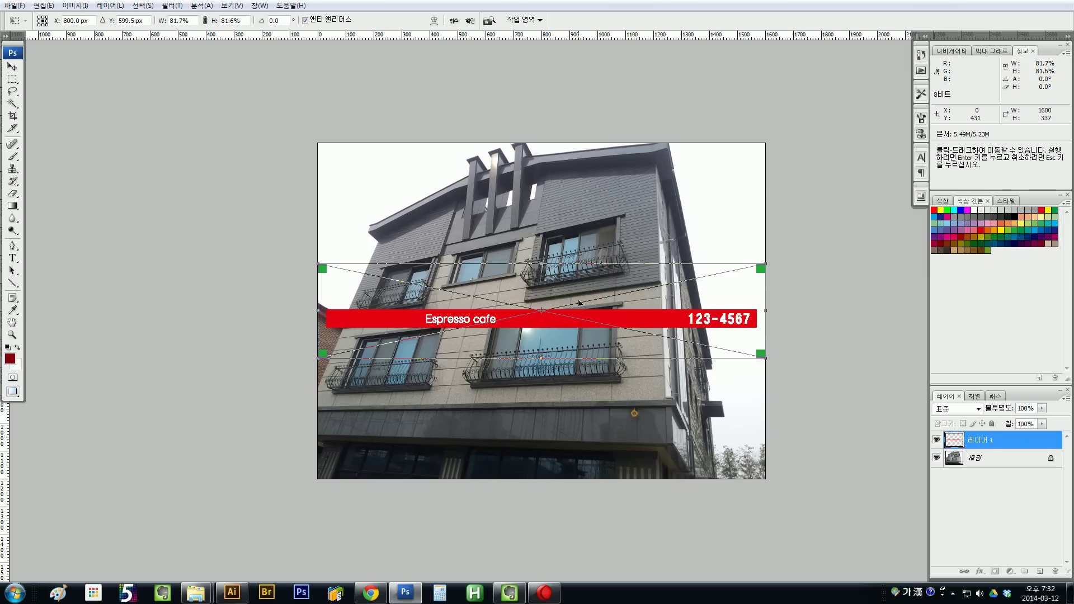
pyautogui.press('Return')
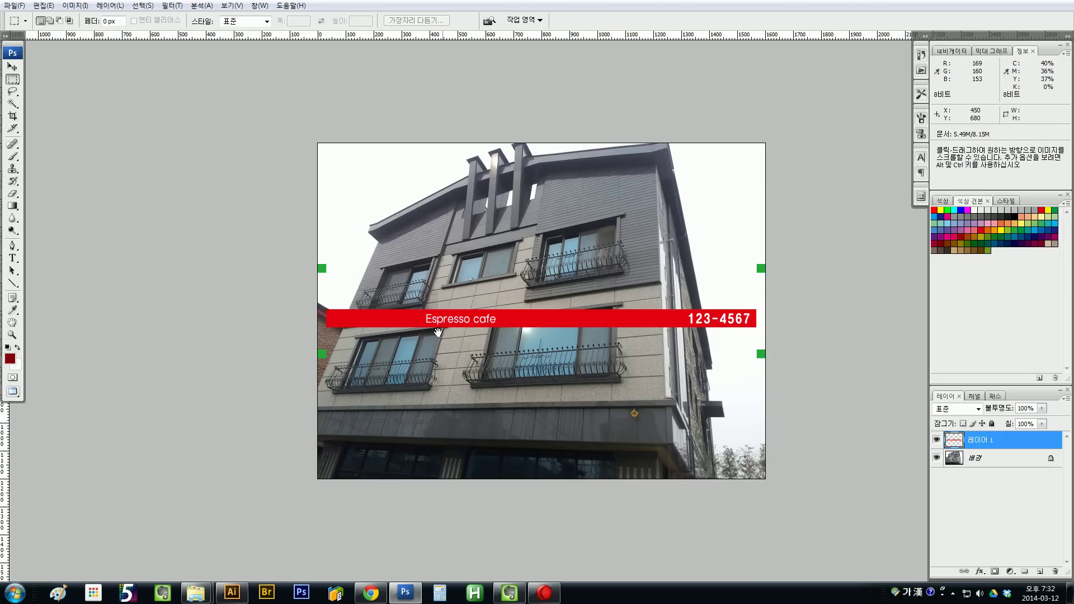
# - Switch to Illustrator and select the coffee cup, the KKASI lettering and the four green corner squares around them
pyautogui.hotkey('alt', 'Tab')
pyautogui.click(403, 285)
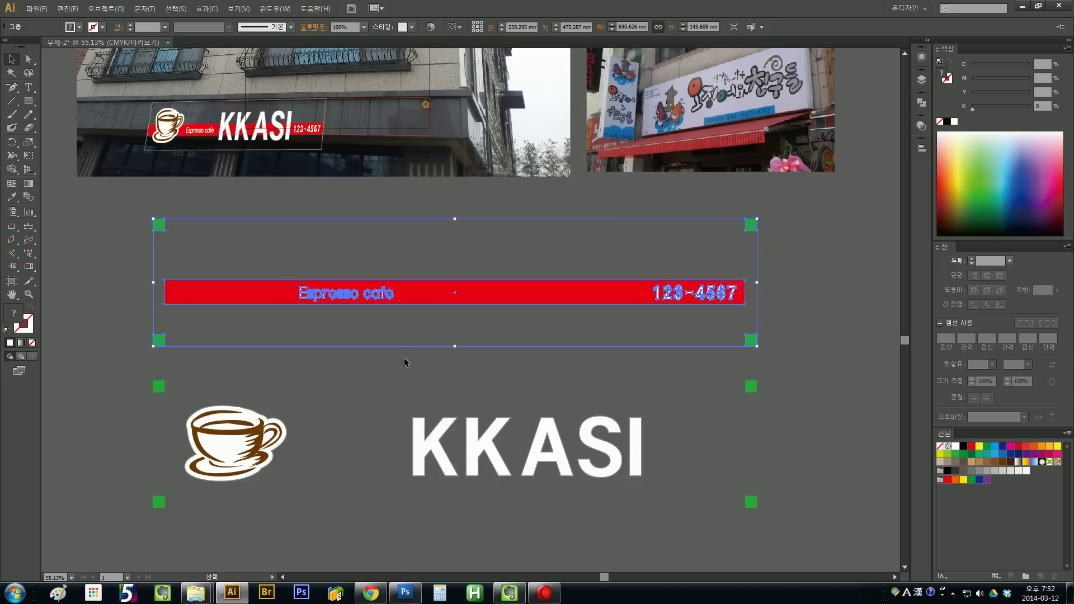
pyautogui.moveTo(118, 306); pyautogui.dragTo(799, 484)
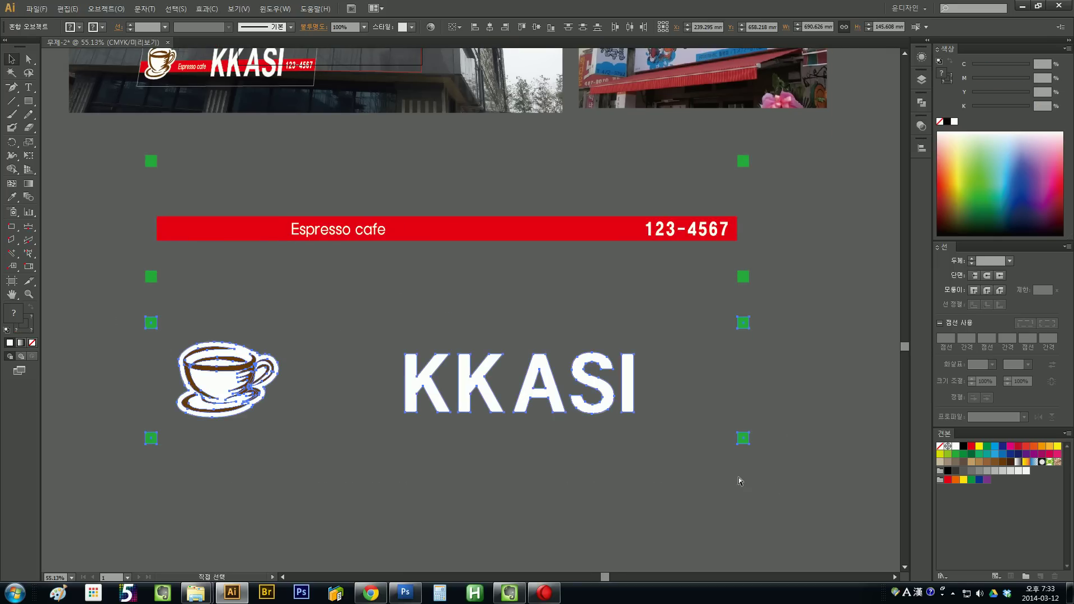
pyautogui.hotkey('alt', 'Tab')
pyautogui.click(415, 307)
pyautogui.hotkey('alt', 'v')
pyautogui.click(467, 378)
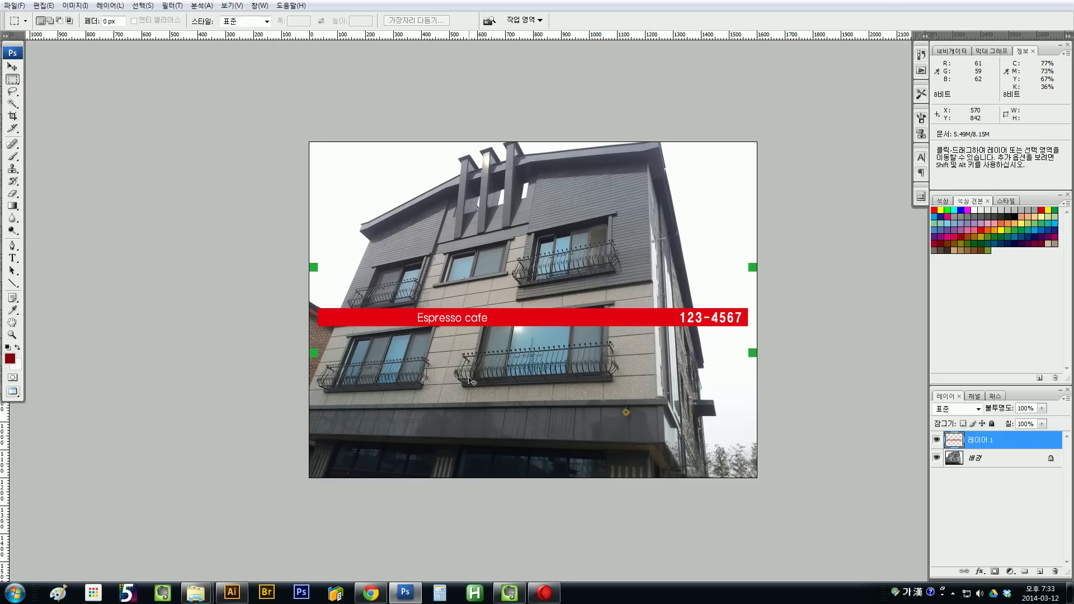
pyautogui.hotkey('ctrl', 'b')
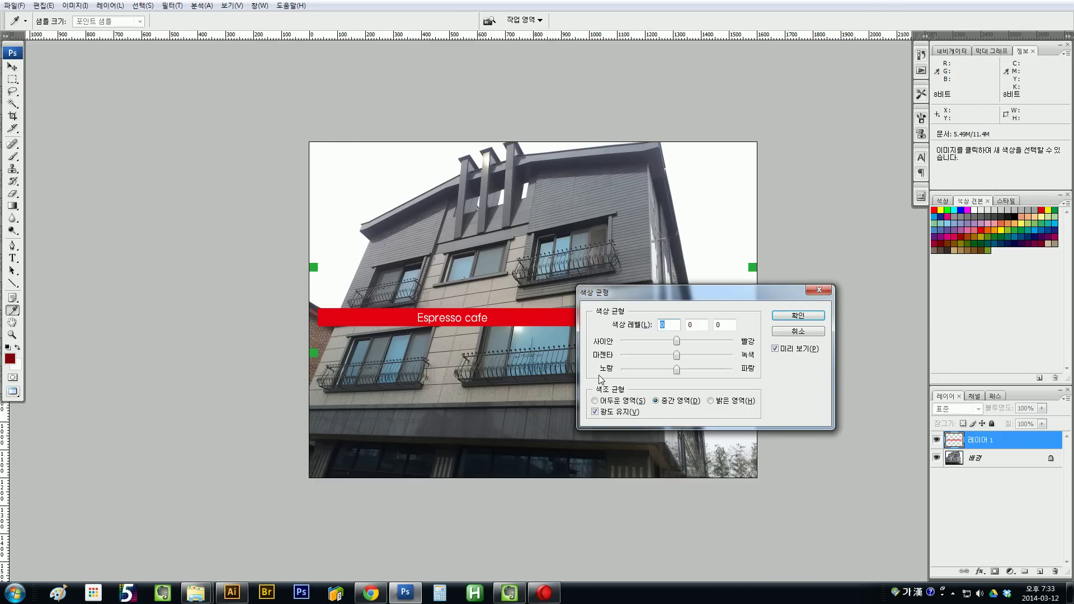
pyautogui.press('Escape')
pyautogui.hotkey('alt', 'Tab')
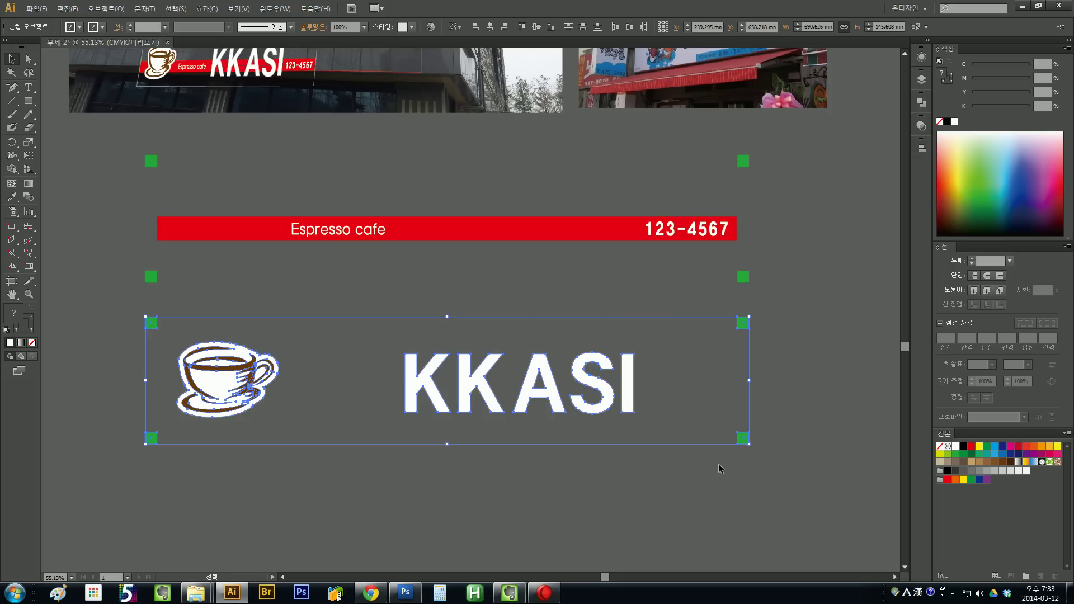
# - Paste the copied cup and KKASI lettering with its corner squares onto the building photo in Photoshop and commit the placement
pyautogui.hotkey('alt', 'Tab')
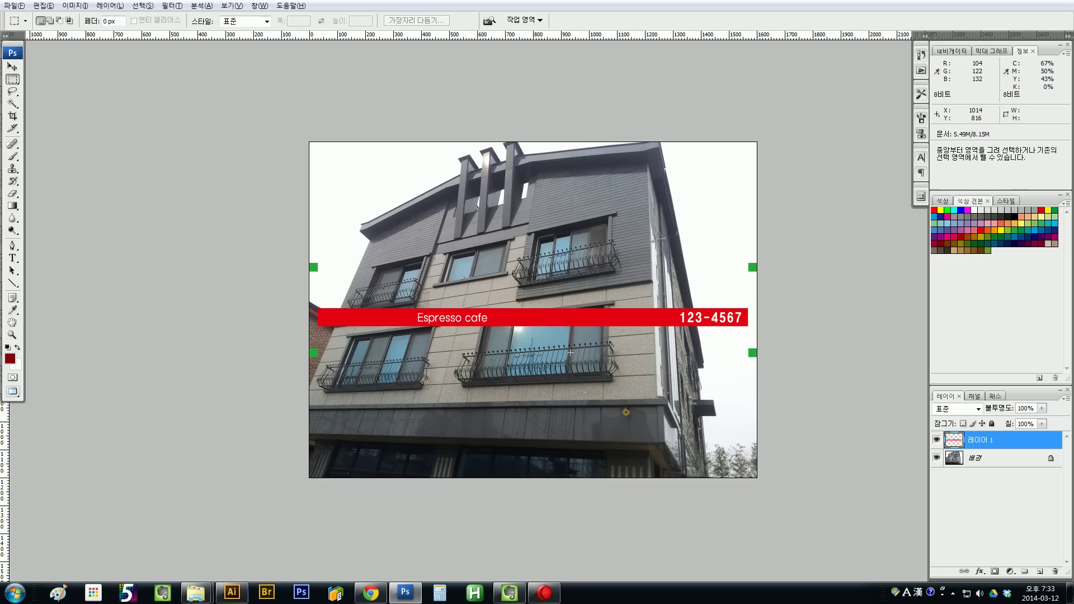
pyautogui.hotkey('ctrl', 'v')
pyautogui.click(583, 193)
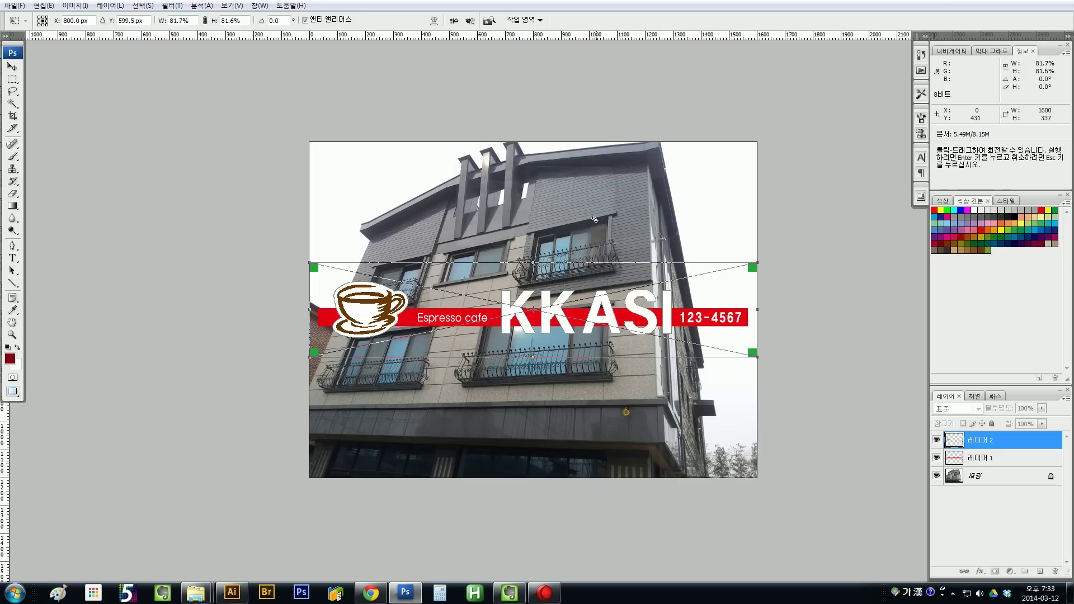
pyautogui.press('Return')
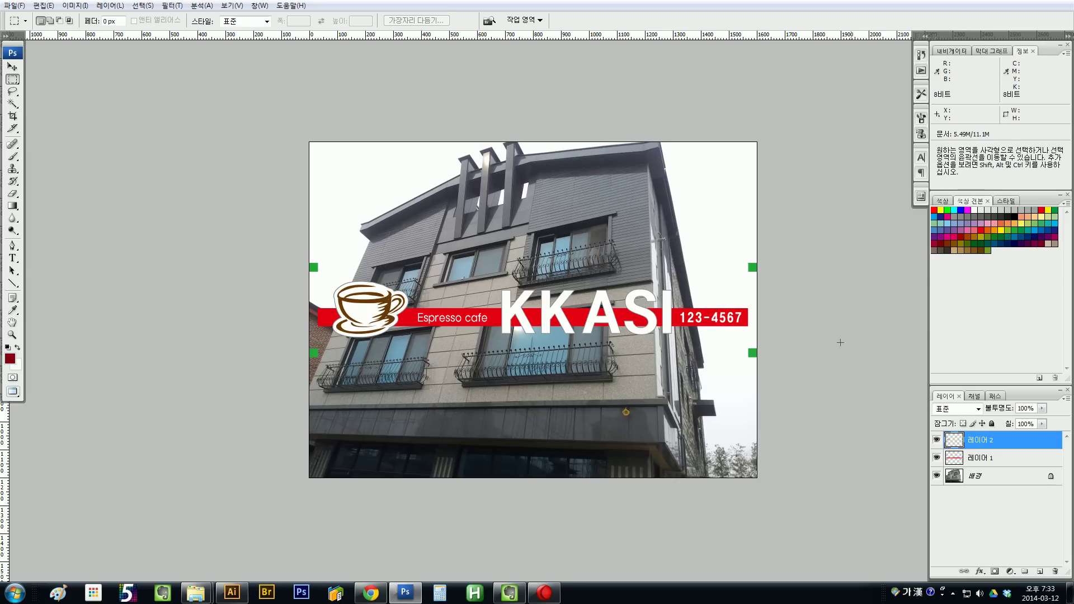
# - Rename the cup and lettering layer as 채널문자 and the red bar layer as BAR
pyautogui.doubleClick(980, 440)
pyautogui.press('Hangul')
pyautogui.write('co널문자')
pyautogui.press('Return')
pyautogui.doubleClick(981, 458)
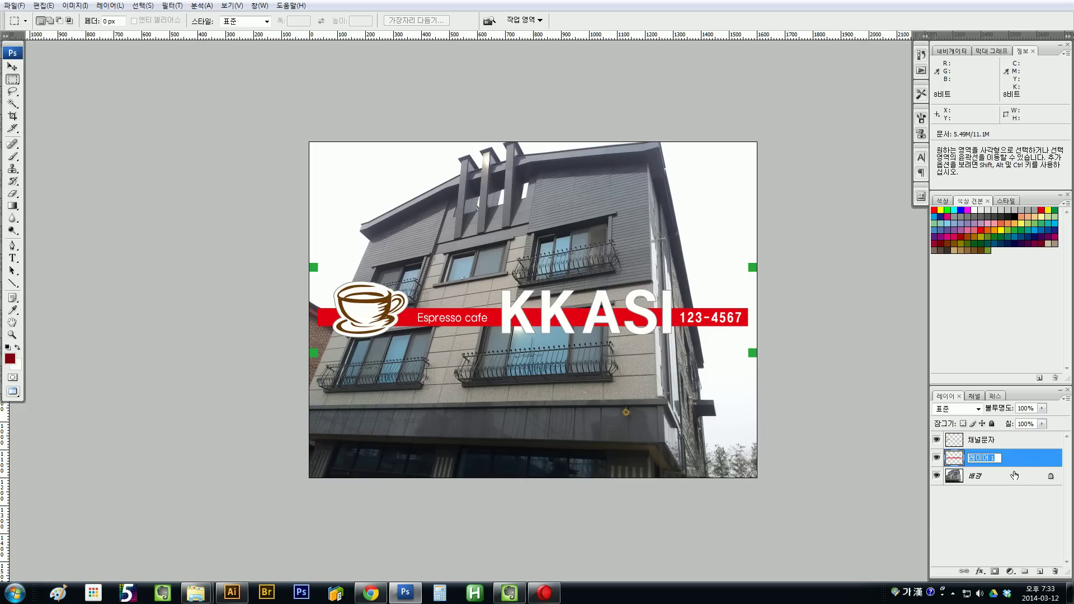
pyautogui.press('Hangul')
pyautogui.write('BAR')
pyautogui.press('Return')
# - Hide the 채널문자 layer, scale the BAR layer to 55% with Free Transform and place it over the dark fascia above the shopfront
pyautogui.click(937, 440)
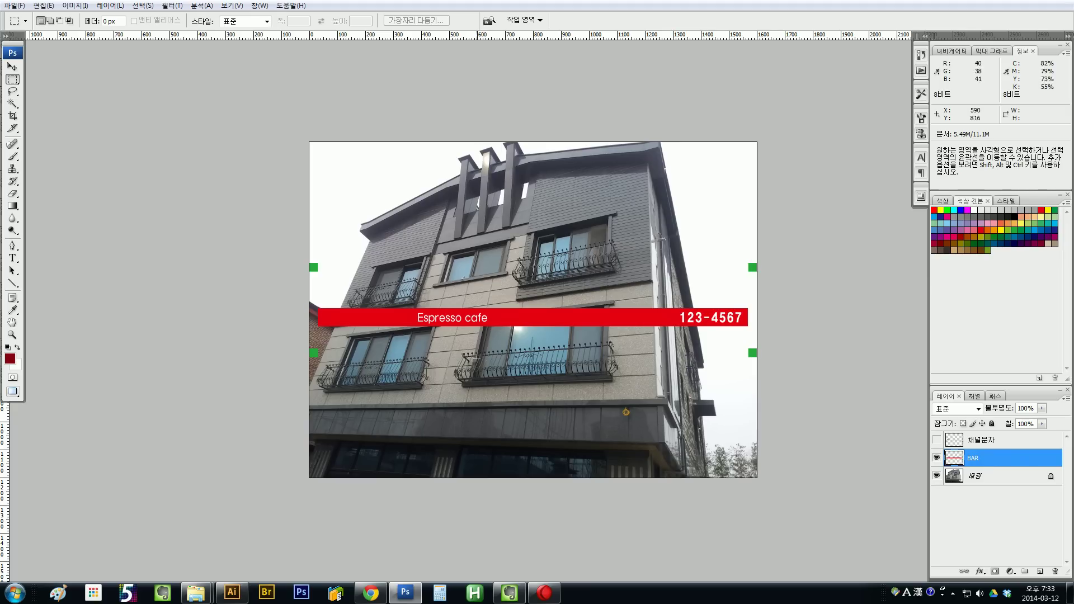
pyautogui.rightClick(536, 312)
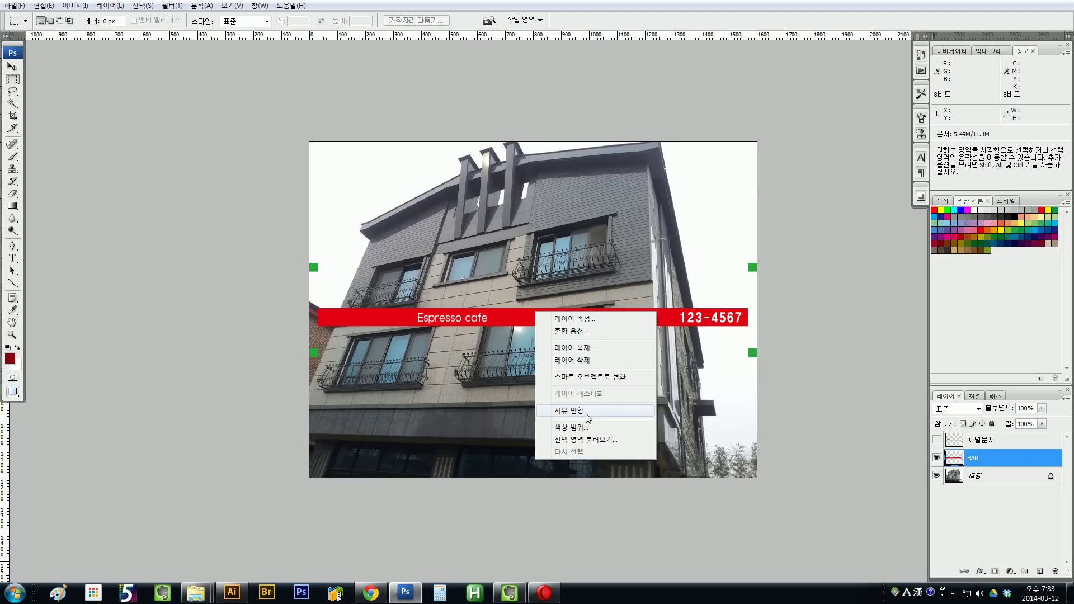
pyautogui.click(569, 410)
pyautogui.moveTo(755, 347); pyautogui.dragTo(620, 441)
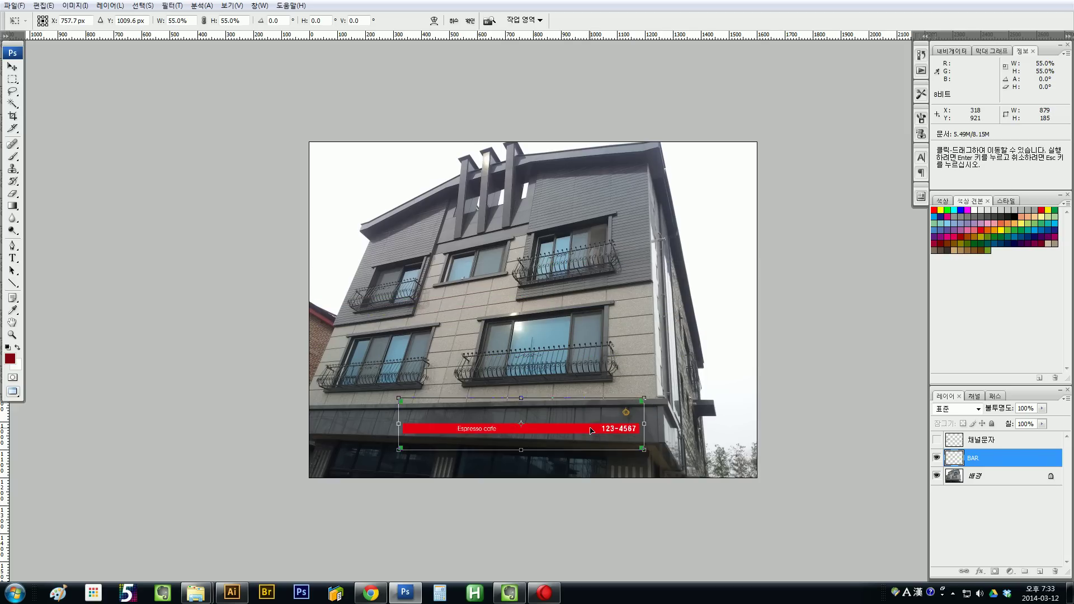
pyautogui.keyDown('ctrl'); pyautogui.click(678, 352); pyautogui.keyUp('ctrl')
pyautogui.moveTo(677, 352); pyautogui.dragTo(472, 283)
pyautogui.hotkey('ctrl', '-')
pyautogui.moveTo(671, 313); pyautogui.dragTo(651, 310)
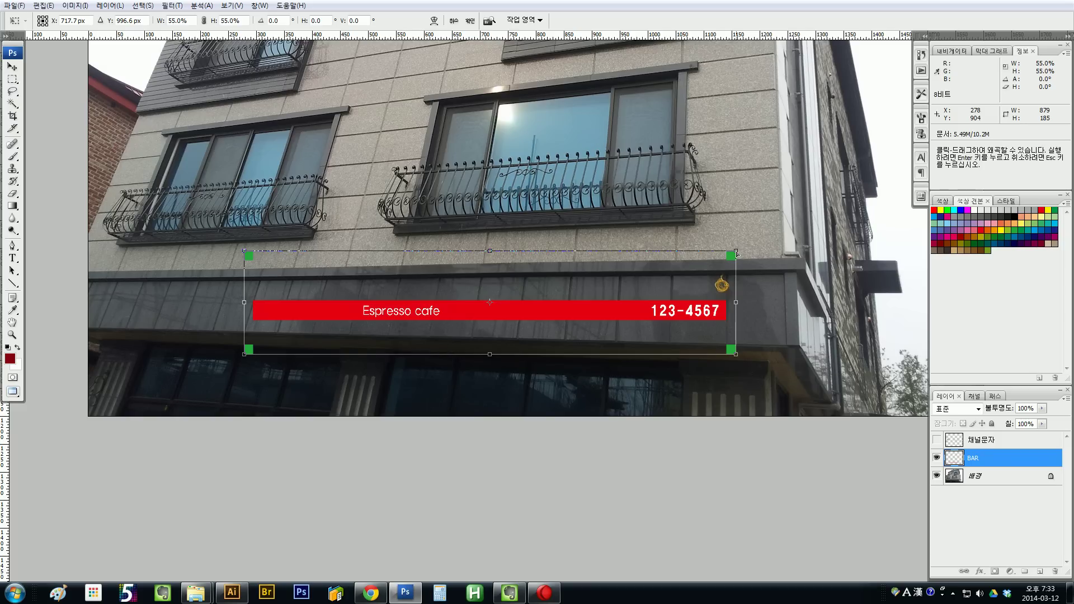
# - Distort the bar's upper-right corner and its left side so they follow the perspective of the fascia
pyautogui.moveTo(737, 255); pyautogui.dragTo(738, 270)
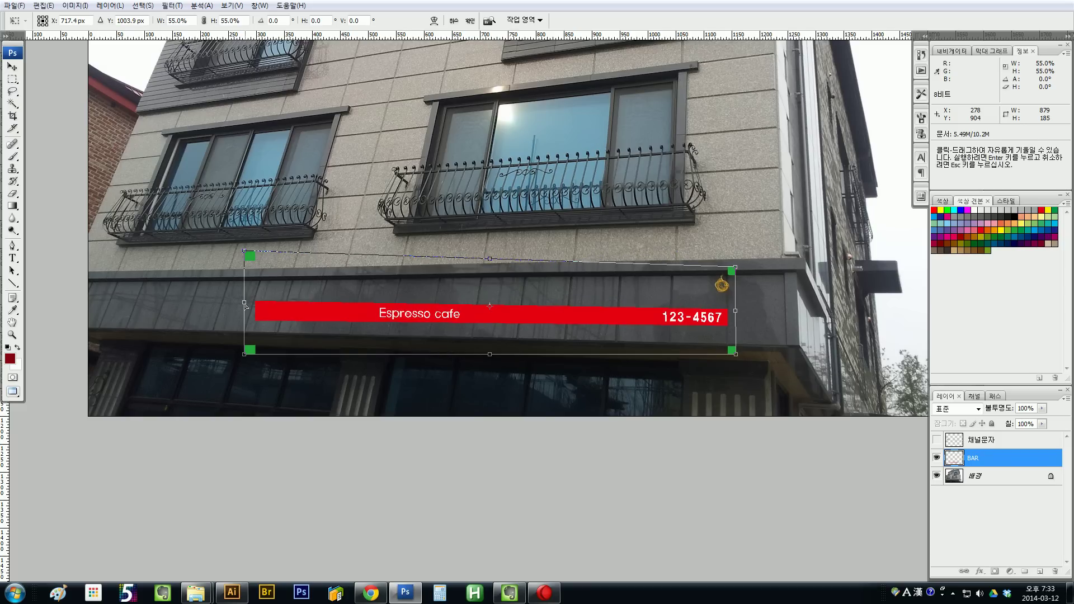
pyautogui.moveTo(246, 302); pyautogui.dragTo(341, 289)
pyautogui.moveTo(340, 240); pyautogui.dragTo(481, 359)
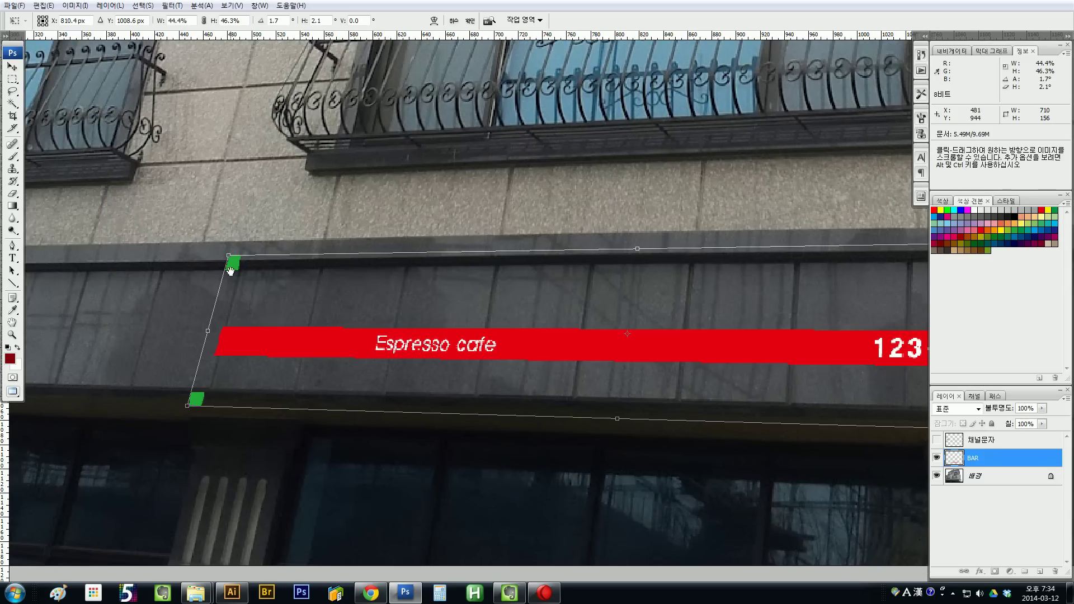
pyautogui.moveTo(231, 270); pyautogui.dragTo(234, 255)
pyautogui.moveTo(186, 406); pyautogui.dragTo(210, 409)
# - Fine-tune the bar's upper-right corner against the fascia's upper edge and commit the transformation
pyautogui.moveTo(548, 445); pyautogui.dragTo(286, 425)
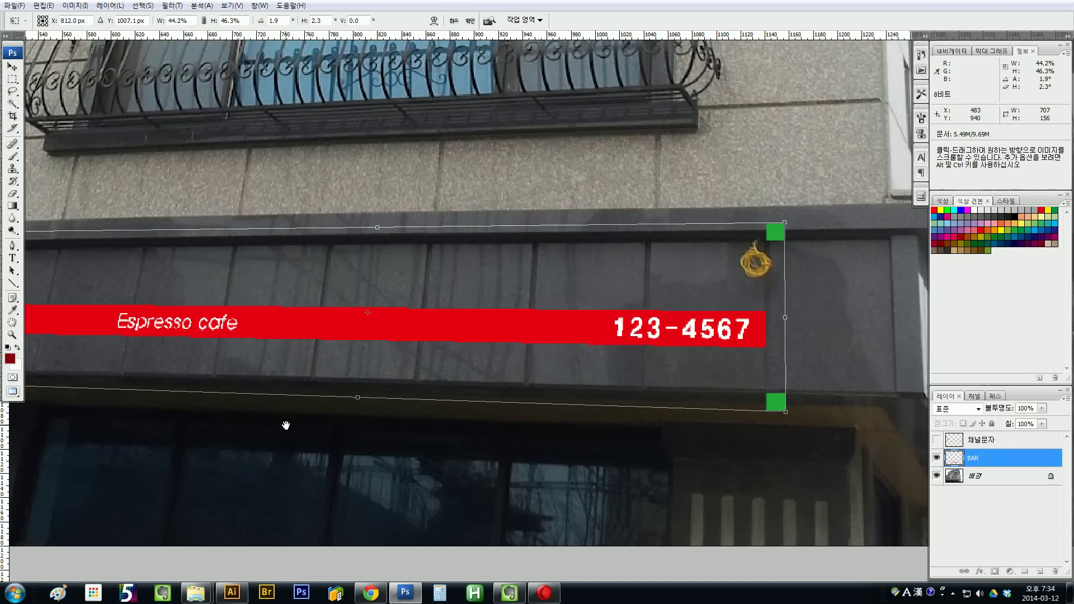
pyautogui.moveTo(730, 372); pyautogui.dragTo(642, 410)
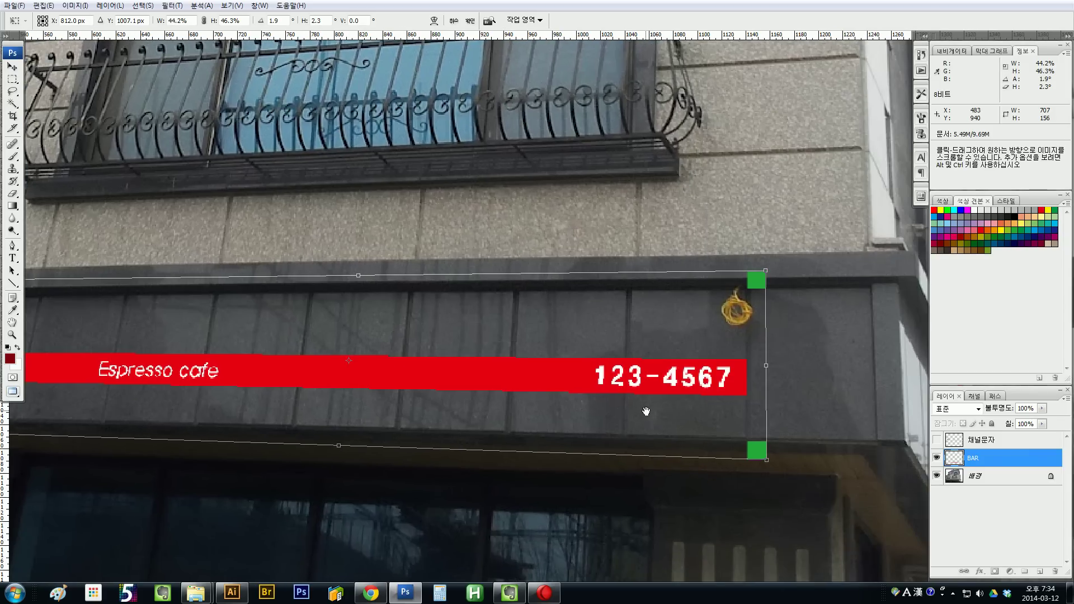
pyautogui.moveTo(766, 273); pyautogui.dragTo(768, 270)
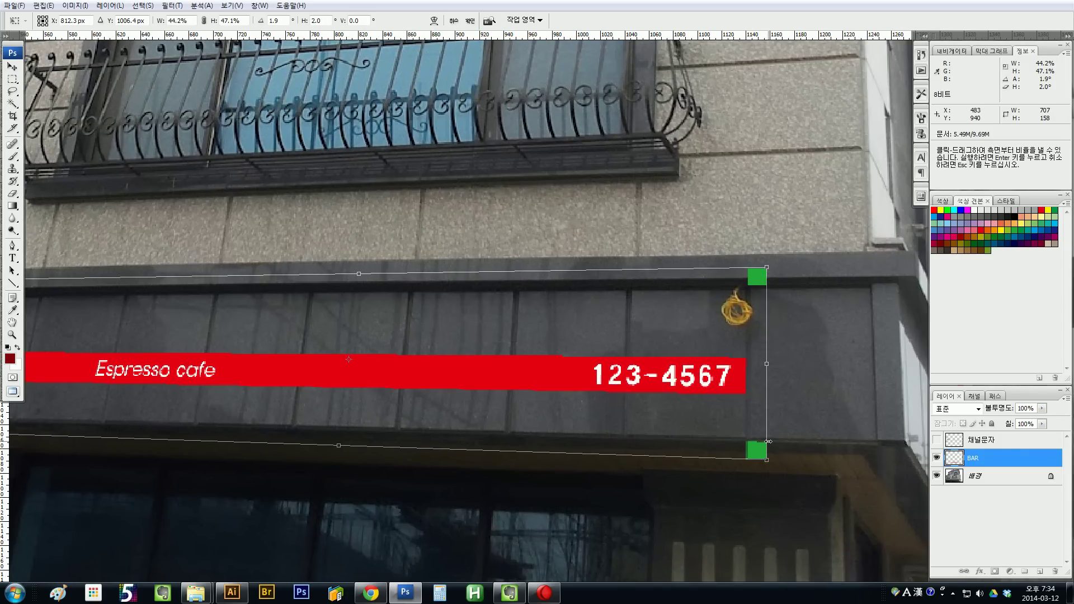
pyautogui.hotkey('ctrl', '-')
pyautogui.hotkey('ctrl', '-')
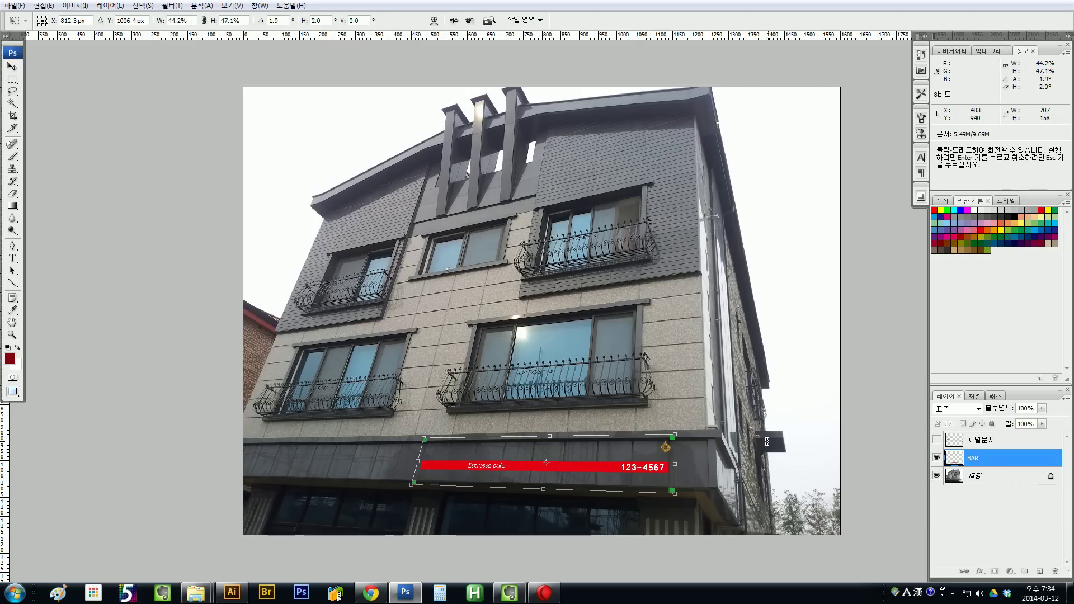
pyautogui.press('Return')
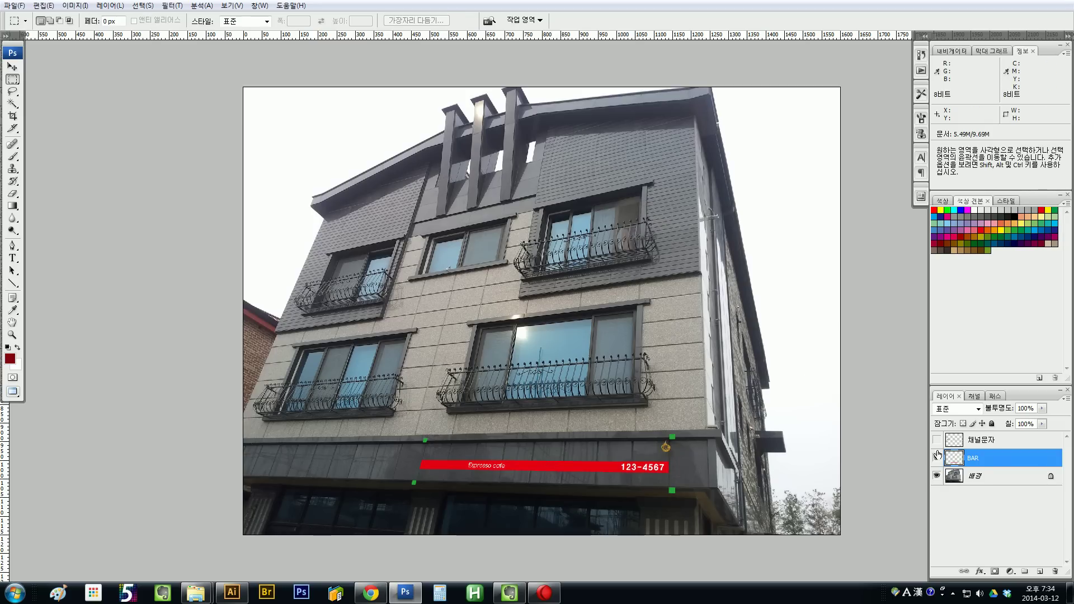
# - Add a bright green Color Overlay to the BAR layer
pyautogui.doubleClick(1016, 463)
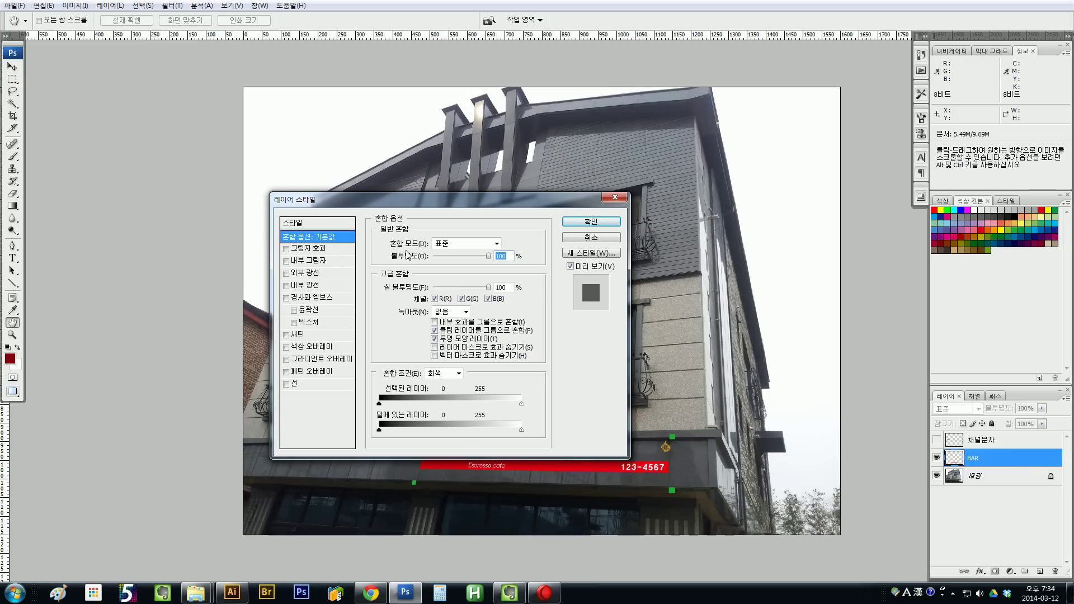
pyautogui.click(310, 346)
pyautogui.click(501, 243)
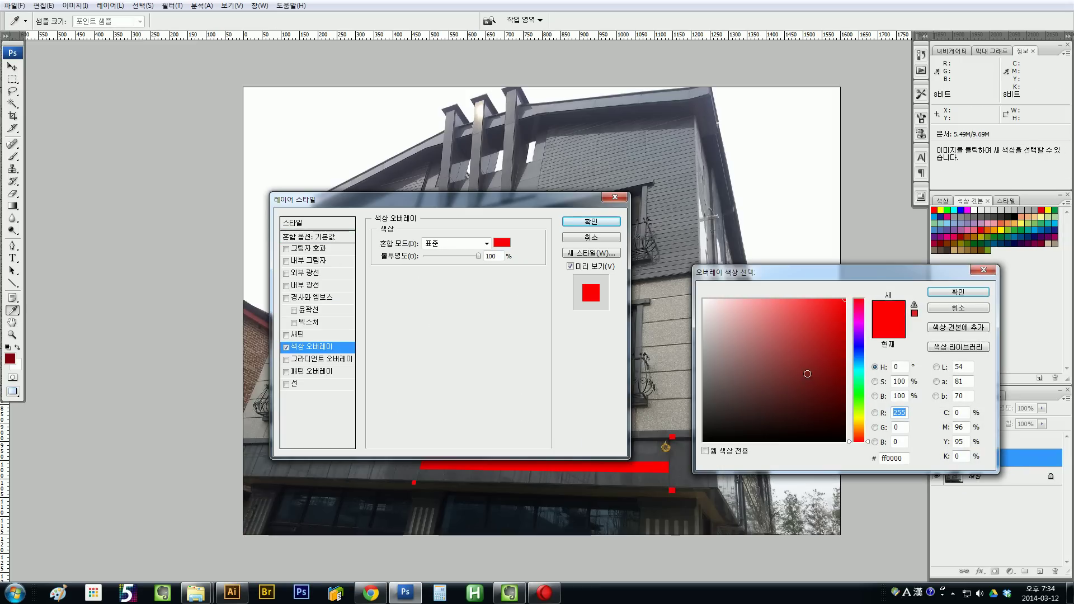
pyautogui.moveTo(859, 343); pyautogui.dragTo(862, 396)
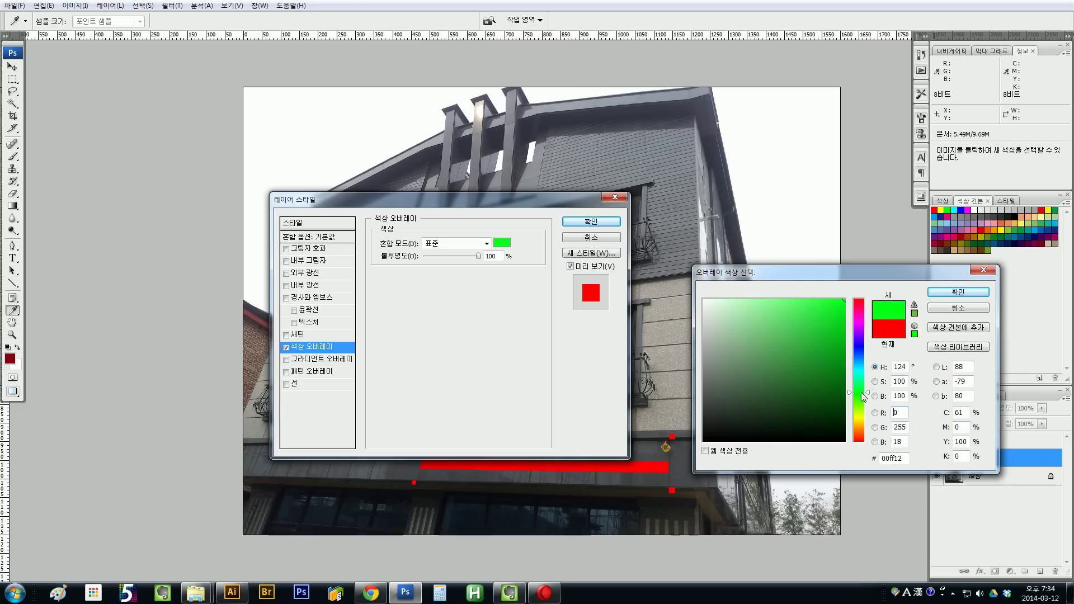
pyautogui.click(966, 293)
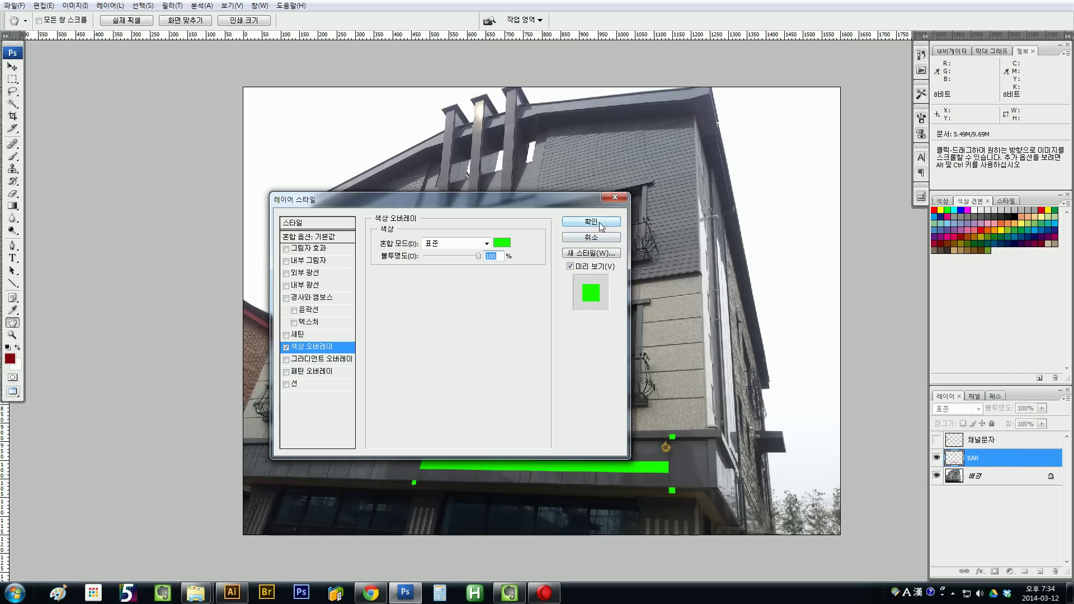
pyautogui.press('Return')
# - Show the 채널문자 layer, scale it down with Free Transform and move it over the green bar on the fascia
pyautogui.click(955, 446)
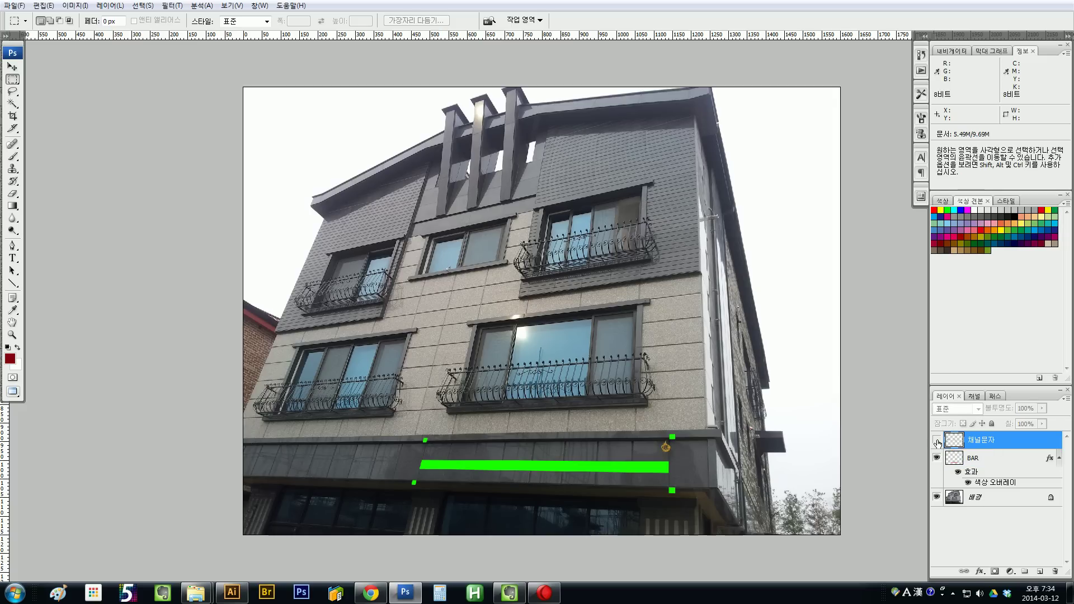
pyautogui.click(938, 441)
pyautogui.rightClick(526, 289)
pyautogui.click(566, 388)
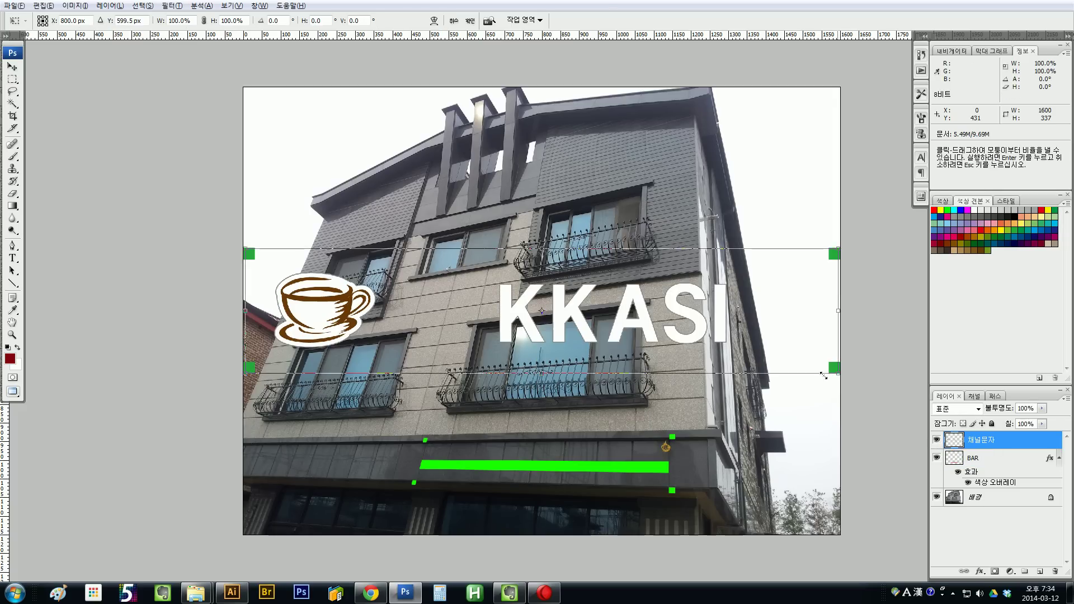
pyautogui.moveTo(837, 372); pyautogui.dragTo(720, 369)
pyautogui.press('Return')
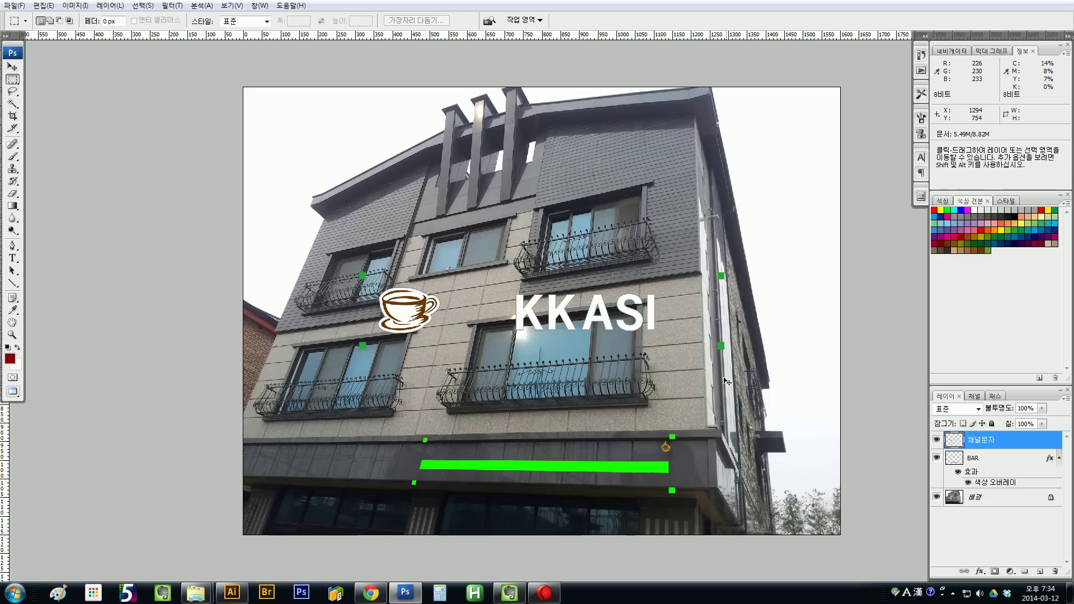
pyautogui.moveTo(451, 340); pyautogui.dragTo(506, 472)
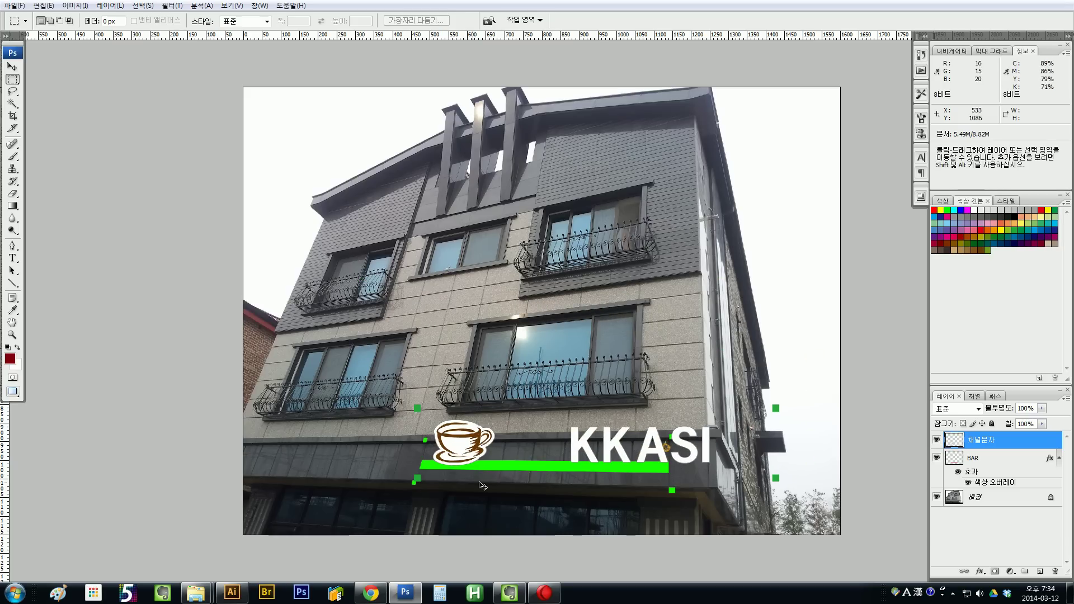
# - Scale the 채널문자 layer to 75.4% and align its lower-left corner square with the bar's lower-left marker
pyautogui.rightClick(639, 421)
pyautogui.click(677, 519)
pyautogui.moveTo(777, 482); pyautogui.dragTo(686, 474)
pyautogui.moveTo(397, 478); pyautogui.dragTo(515, 388)
pyautogui.moveTo(591, 288); pyautogui.dragTo(581, 386)
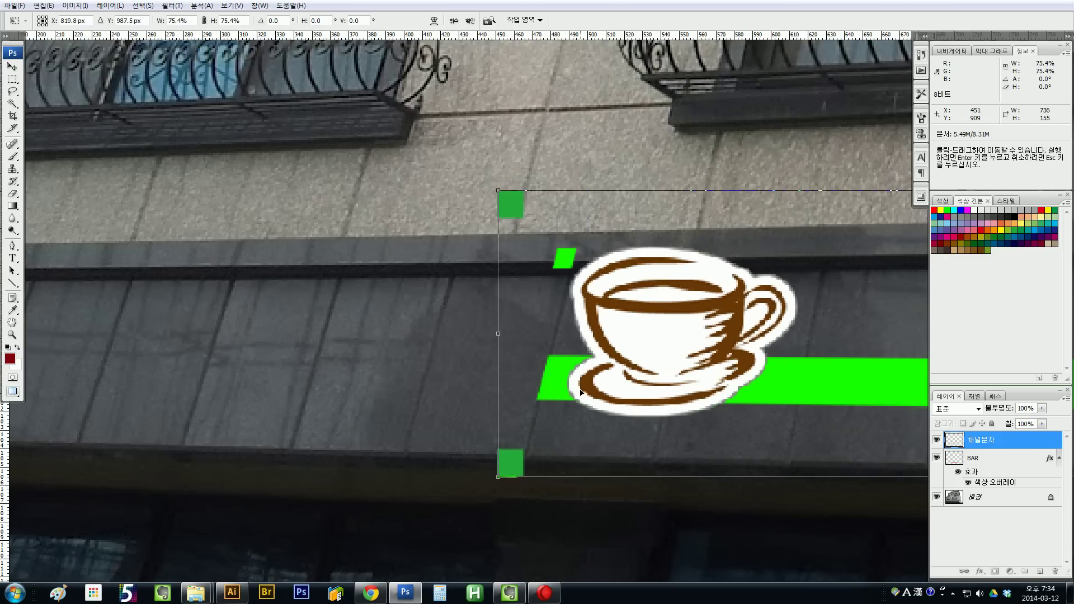
pyautogui.moveTo(571, 309); pyautogui.dragTo(437, 336)
# - Distort the lettering's upper-left, upper-right and lower-right corners onto the bar's matching green markers and commit the transformation
pyautogui.moveTo(363, 216); pyautogui.dragTo(422, 272)
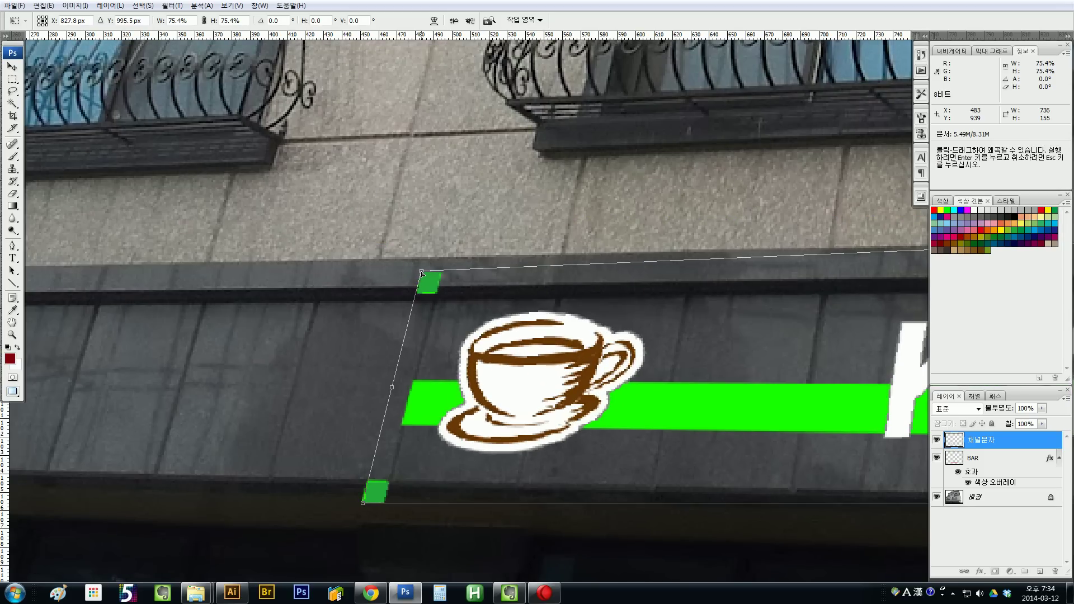
pyautogui.moveTo(699, 333); pyautogui.dragTo(420, 317)
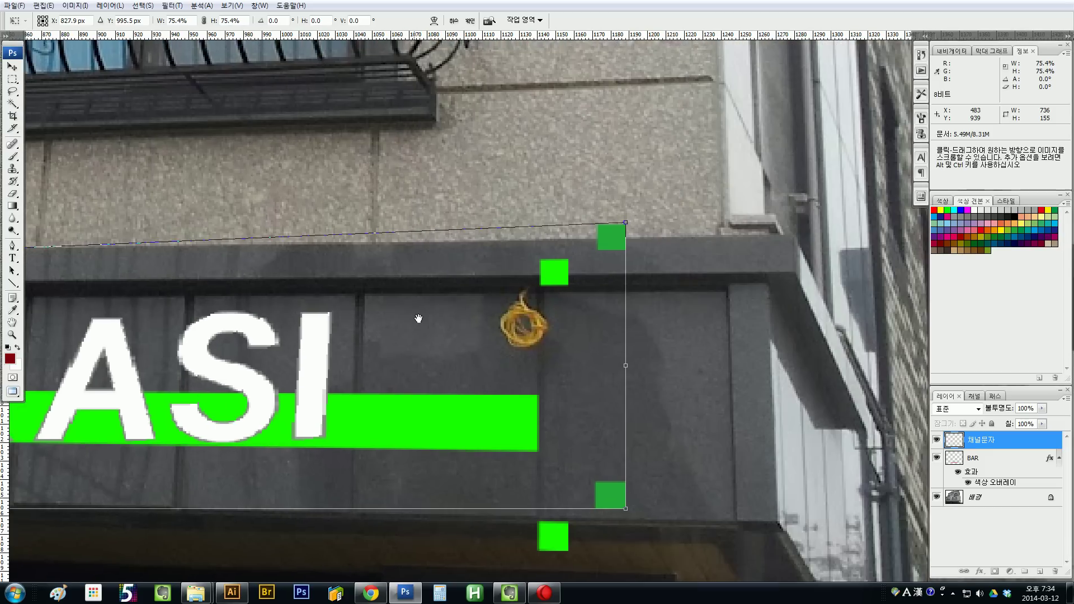
pyautogui.moveTo(545, 366); pyautogui.dragTo(527, 321)
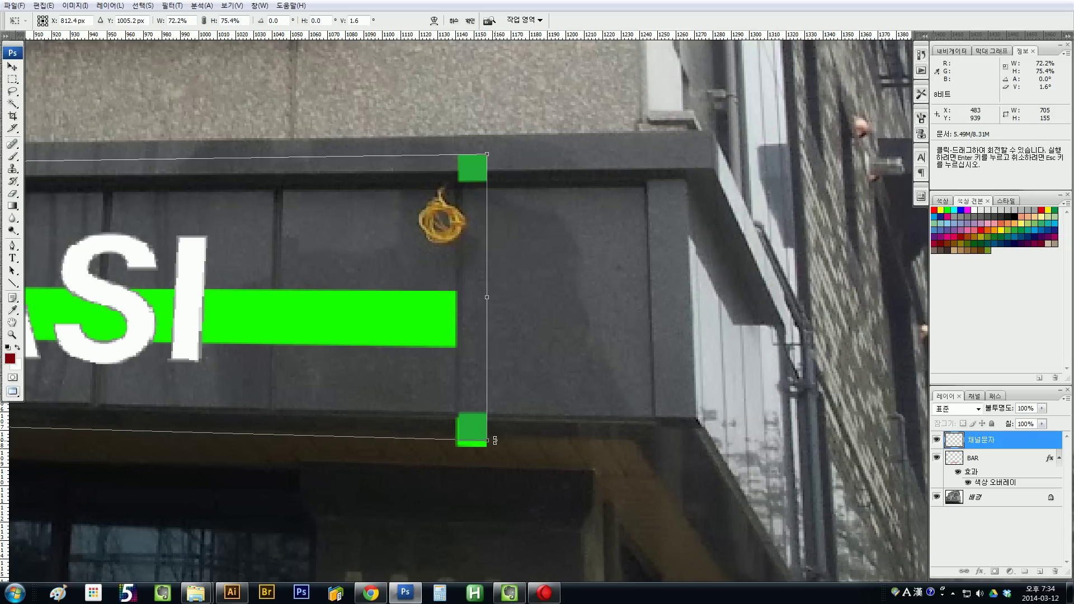
pyautogui.moveTo(490, 444); pyautogui.dragTo(491, 451)
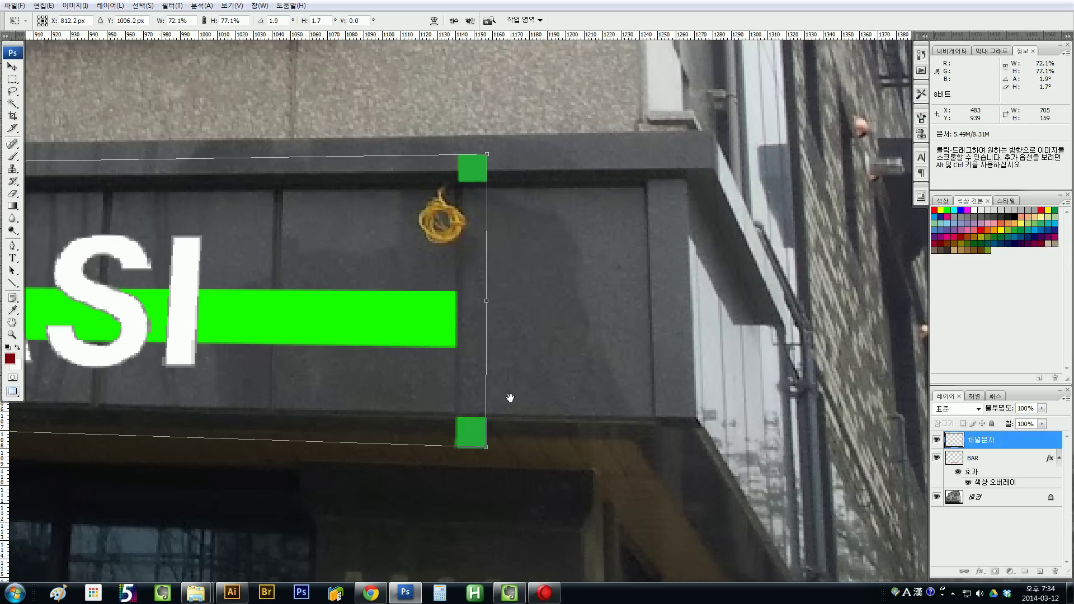
pyautogui.moveTo(510, 398); pyautogui.dragTo(762, 372)
pyautogui.press('Return')
# - Delete the corner alignment markers from the 채널문자 layer using rectangular selections
pyautogui.hotkey('ctrl', '0')
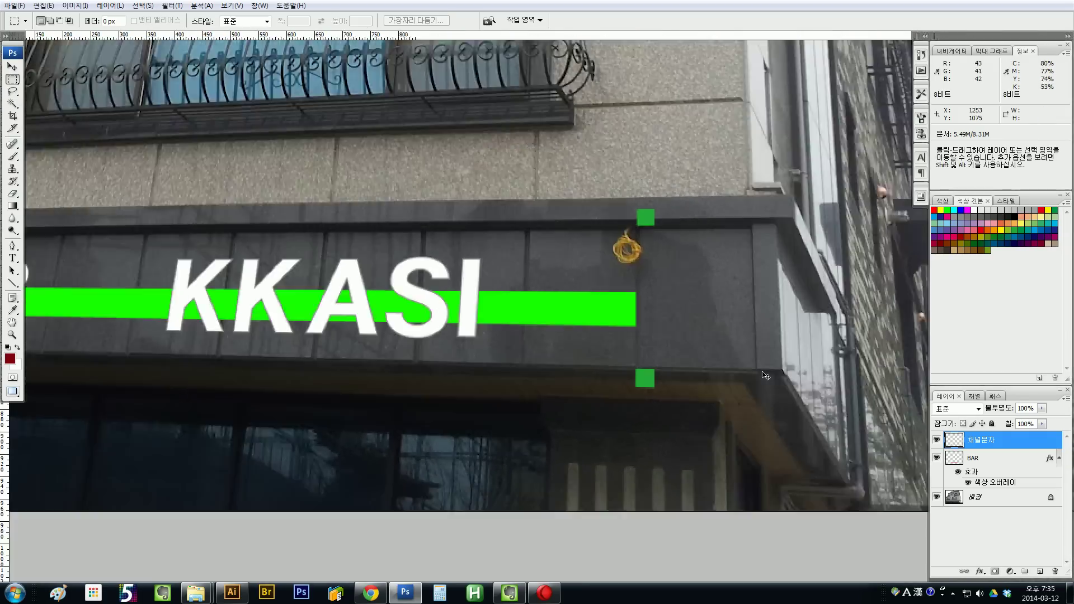
pyautogui.moveTo(324, 445); pyautogui.dragTo(657, 347)
pyautogui.moveTo(402, 342); pyautogui.dragTo(349, 297)
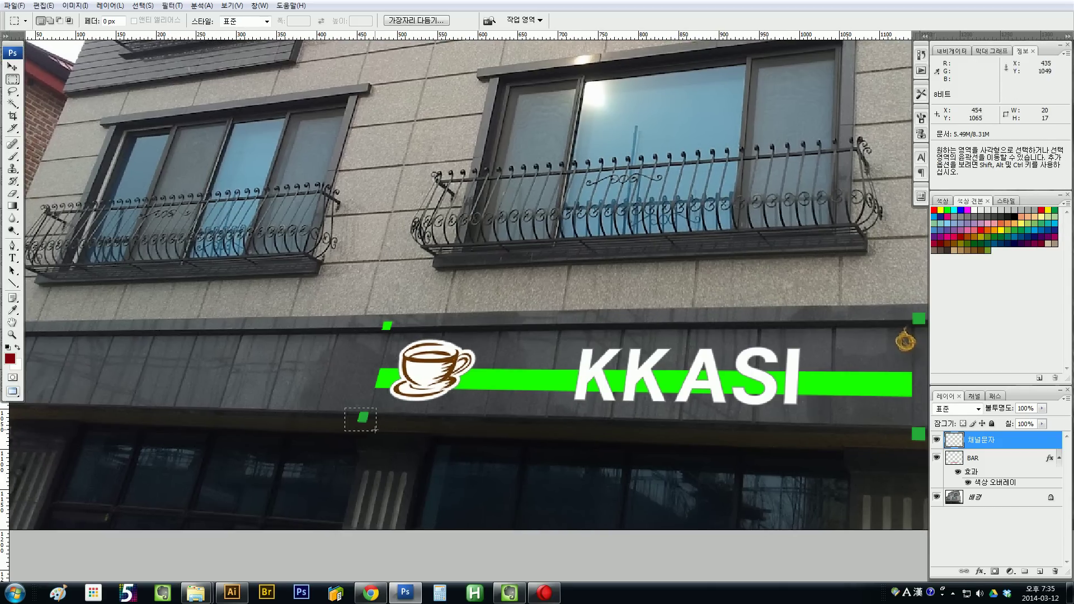
pyautogui.press('space')
pyautogui.moveTo(622, 416); pyautogui.dragTo(372, 398)
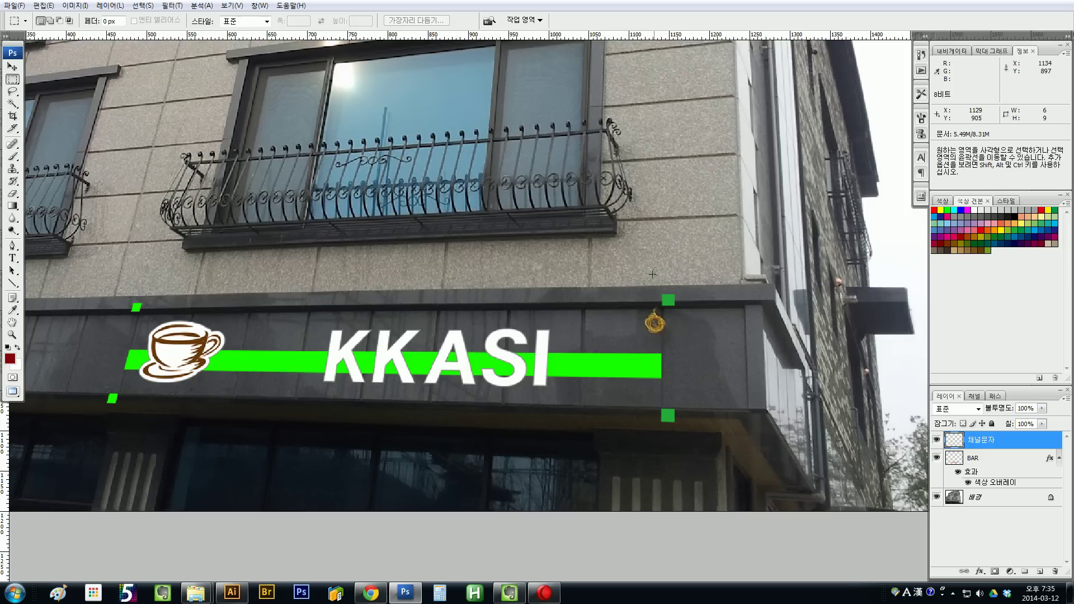
pyautogui.moveTo(658, 421)
pyautogui.mouseDown()
pyautogui.moveTo(704, 397)
pyautogui.moveTo(647, 434)
pyautogui.mouseUp()
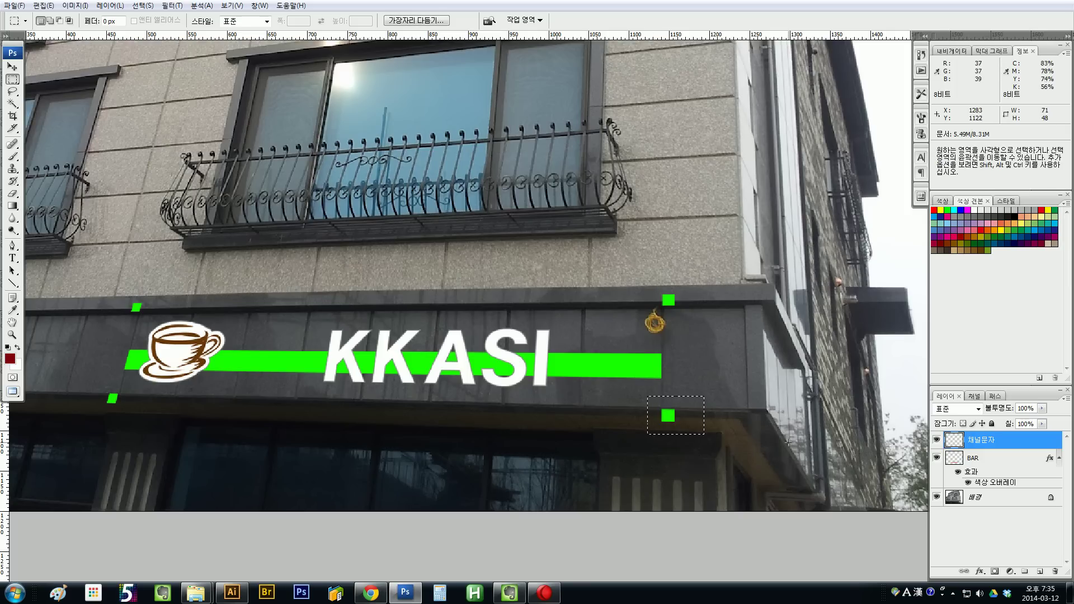
# - Delete the corner alignment markers from the BAR layer and clear the selection
pyautogui.click(990, 460)
pyautogui.hotkey('ctrl', 'z')
pyautogui.press('Delete')
pyautogui.moveTo(139, 423)
pyautogui.mouseDown()
pyautogui.moveTo(177, 422)
pyautogui.moveTo(136, 383)
pyautogui.mouseUp()
pyautogui.press('Delete')
pyautogui.moveTo(171, 320); pyautogui.dragTo(188, 291)
pyautogui.press('Delete')
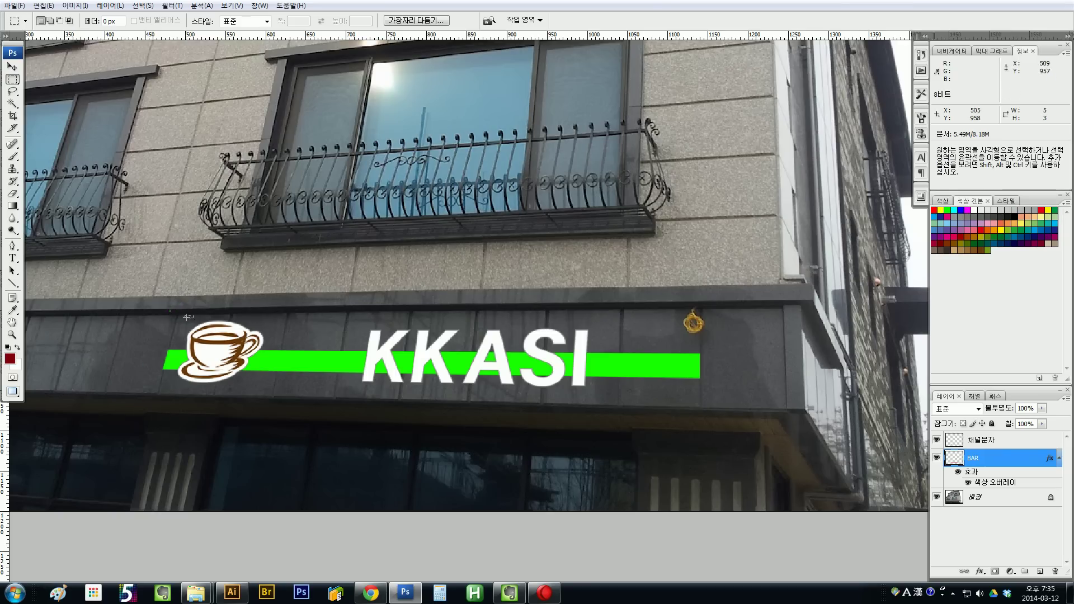
pyautogui.hotkey('ctrl', 'd')
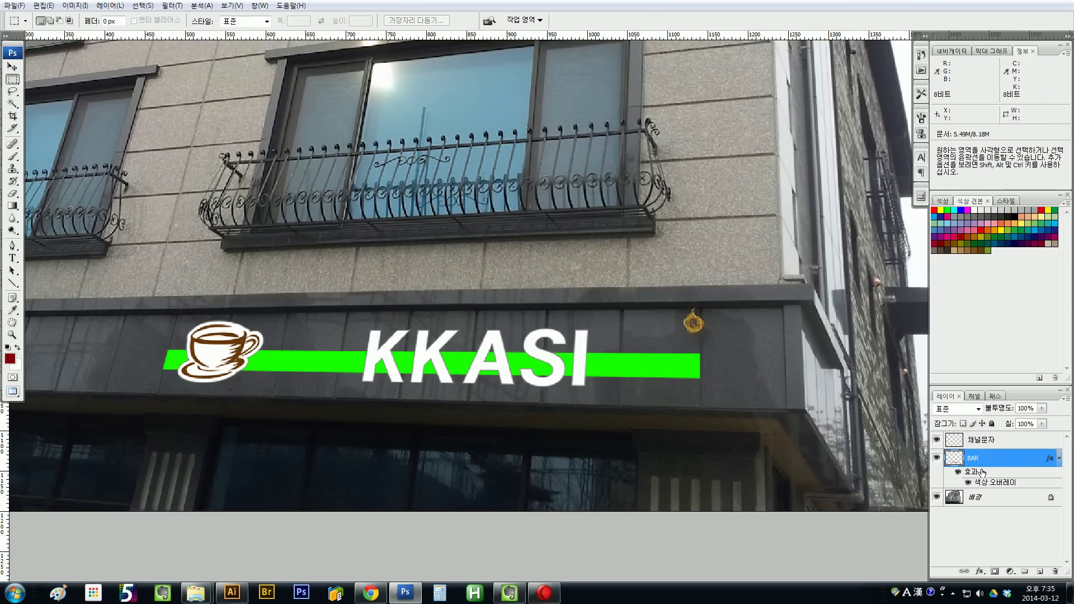
# - Remove the Color Overlay effect from the BAR layer and inspect the sign on the fascia
pyautogui.moveTo(1013, 483); pyautogui.dragTo(1055, 571)
pyautogui.scroll(-3, 547, 420)
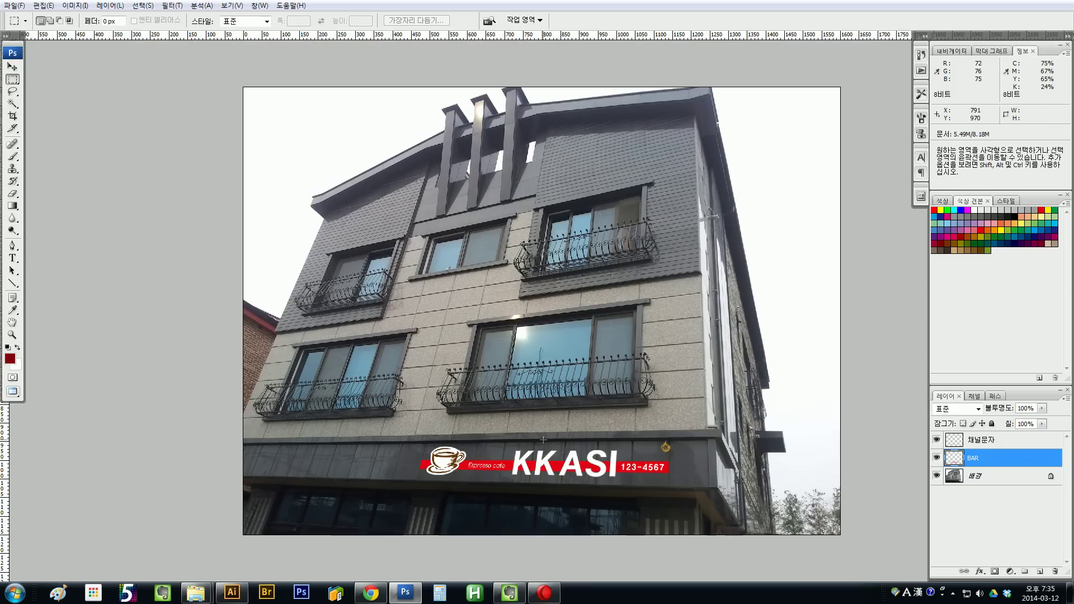
pyautogui.scroll(1, 598, 448)
pyautogui.scroll(-1, 598, 447)
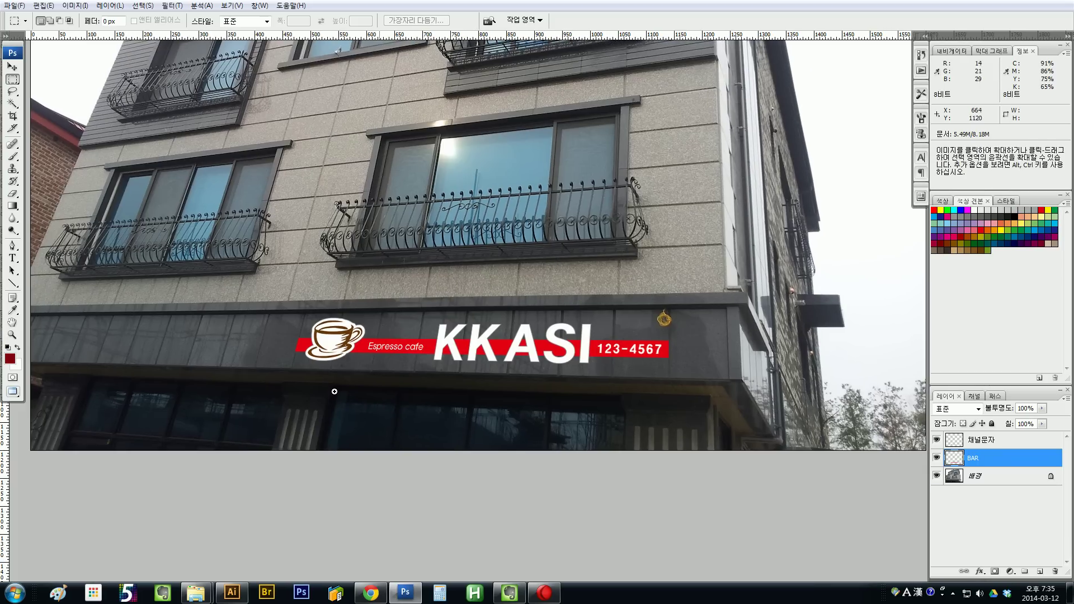
pyautogui.scroll(3, 685, 281)
pyautogui.scroll(-3, 685, 281)
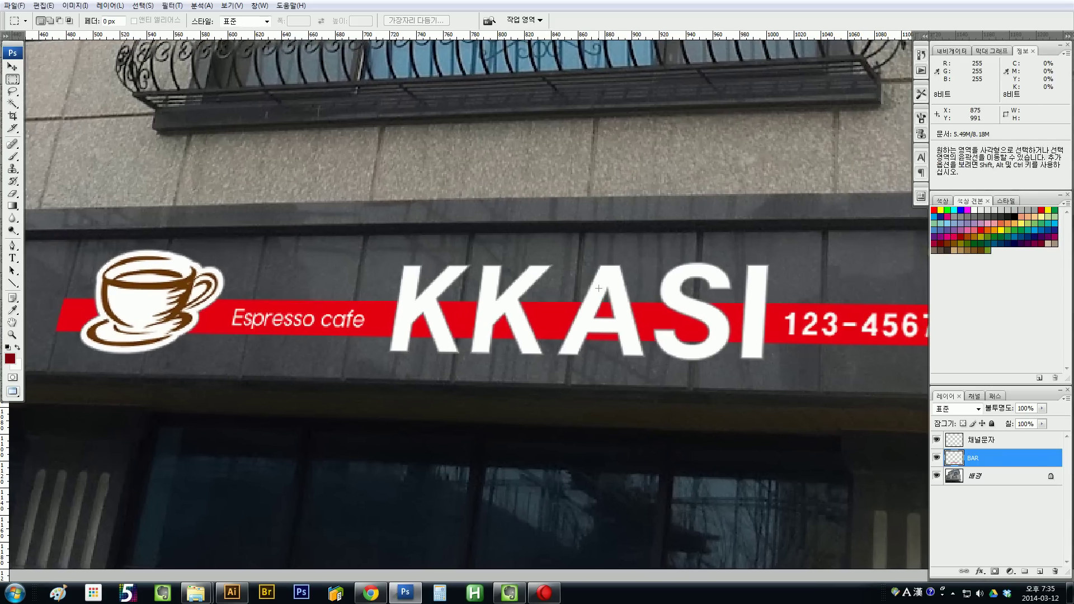
pyautogui.moveTo(652, 325); pyautogui.dragTo(633, 323)
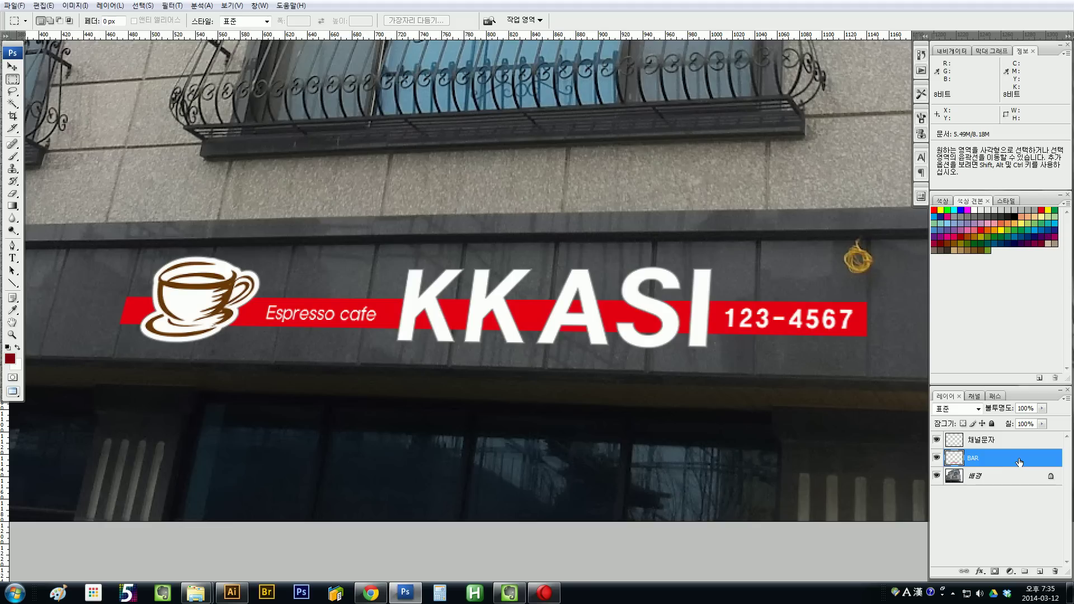
# - Duplicate the BAR layer, place the copy beneath the original and nudge it a few pixels down and to the right
pyautogui.hotkey('ctrl', 'j')
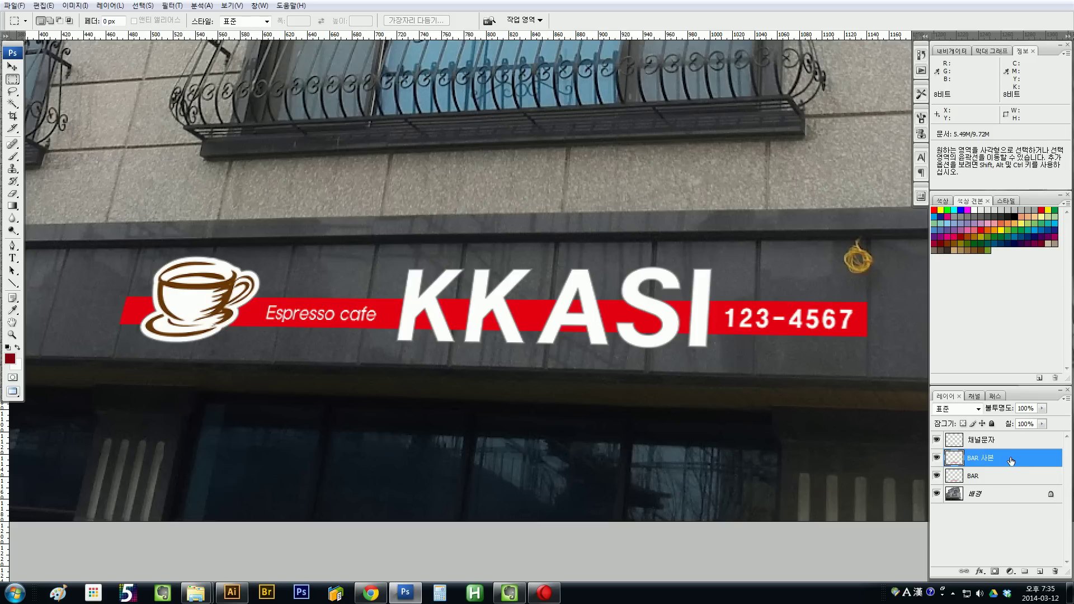
pyautogui.hotkey('ctrl', '[')
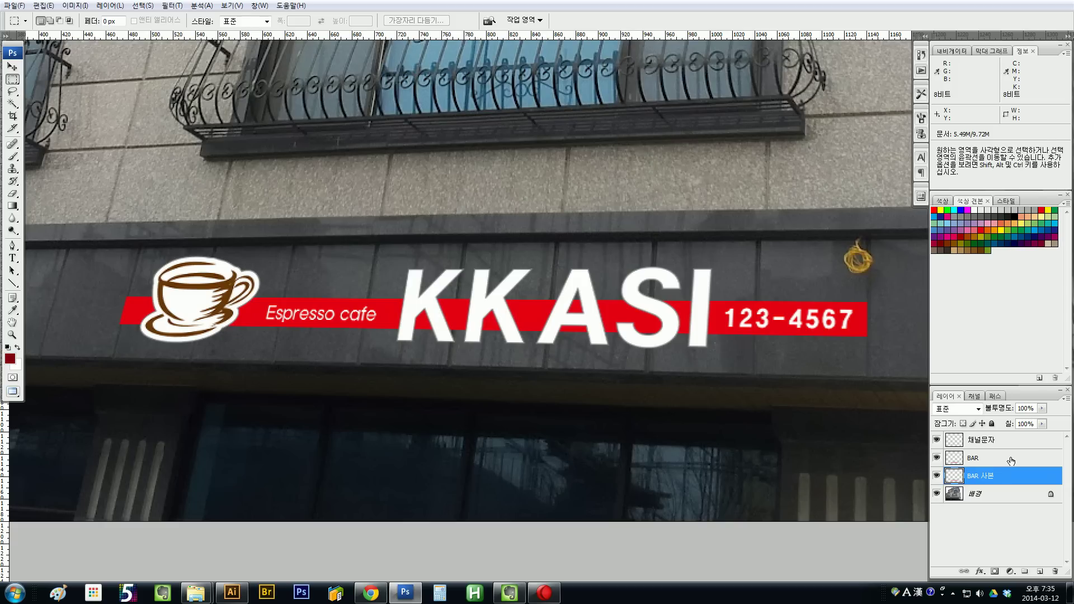
pyautogui.press('ctrl')
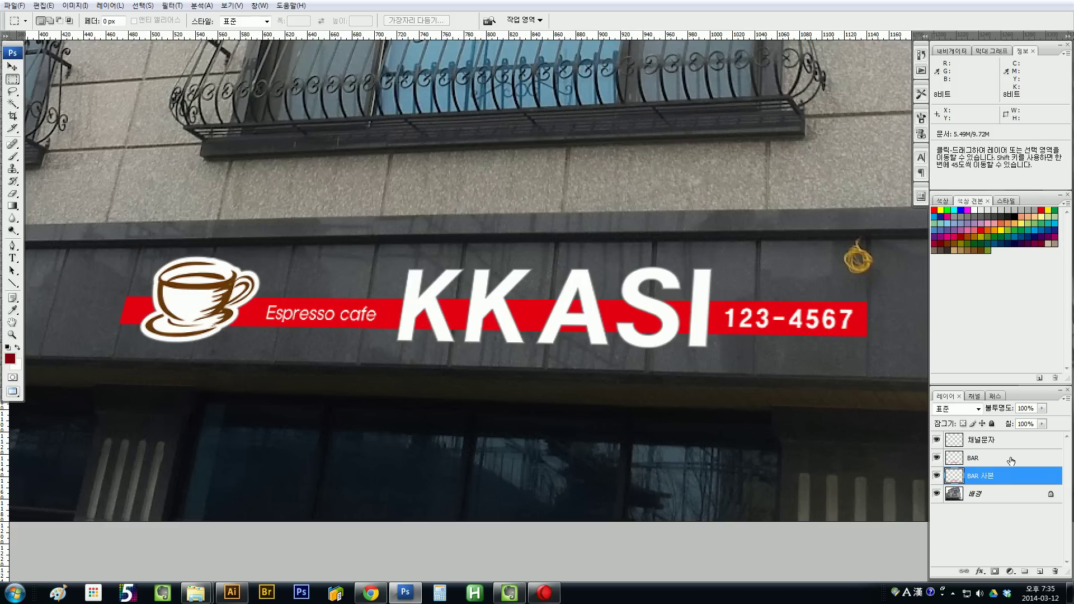
pyautogui.hotkey('ctrl', 'Down')
pyautogui.hotkey('ctrl', 'Down')
pyautogui.hotkey('ctrl', 'Right')
pyautogui.hotkey('ctrl', 'Right')
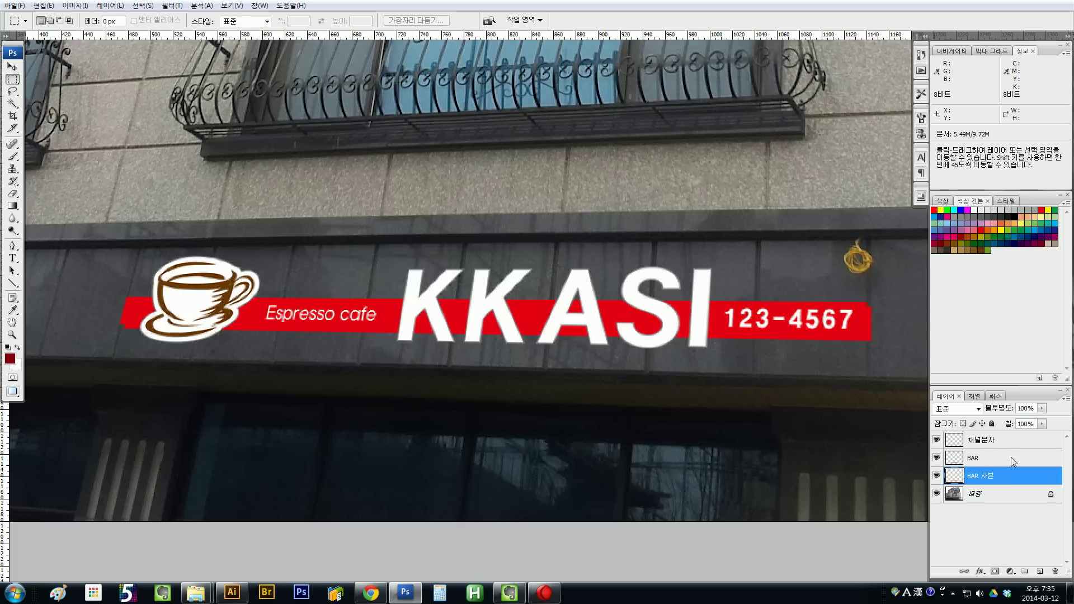
pyautogui.hotkey('ctrl', 'Down')
pyautogui.hotkey('ctrl', 'Right')
pyautogui.hotkey('ctrl', 'Right')
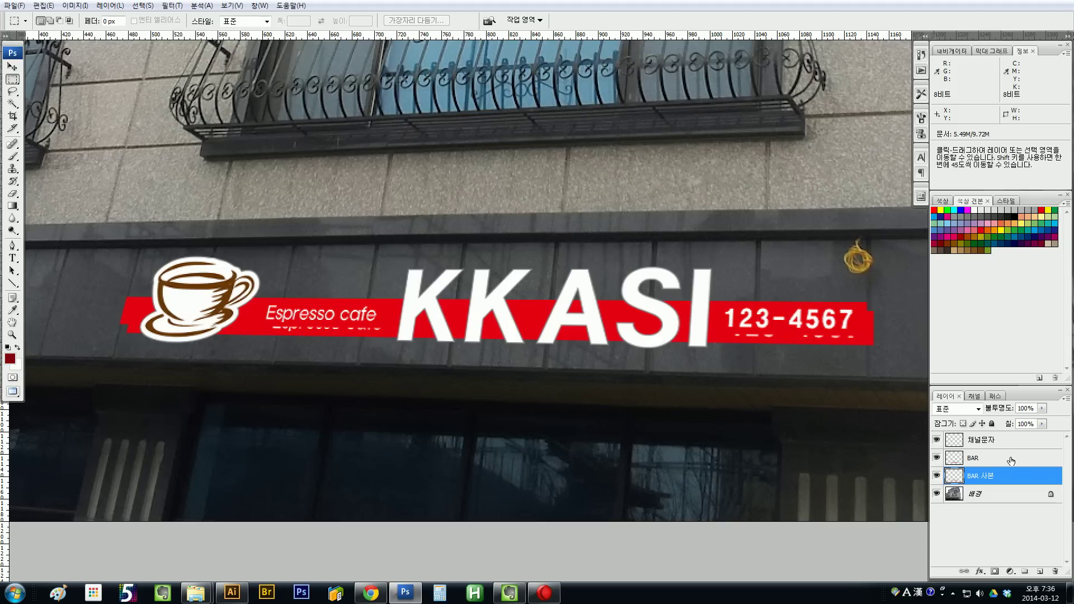
pyautogui.hotkey('ctrl', 'Down')
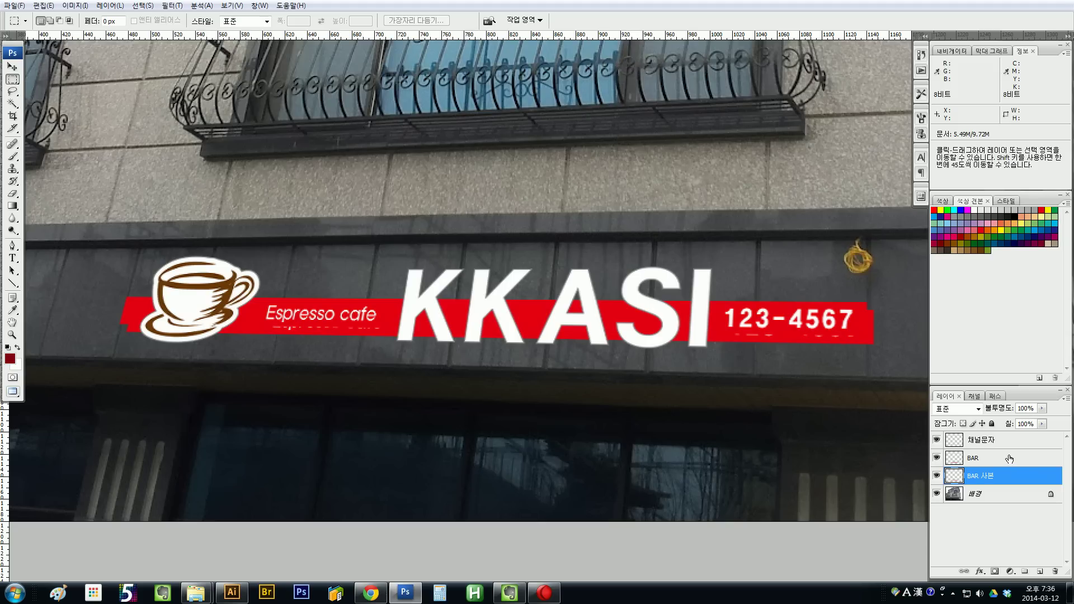
# - Darken the BAR 사본 layer with Hue/Saturation, setting Lightness to -35
pyautogui.hotkey('ctrl', 'u')
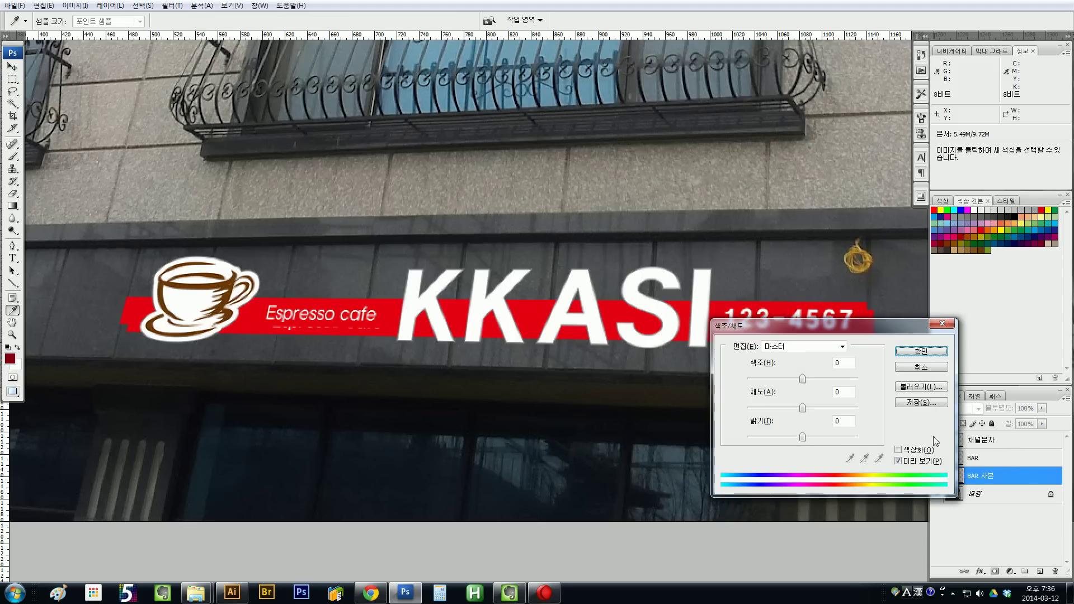
pyautogui.moveTo(802, 439); pyautogui.dragTo(785, 440)
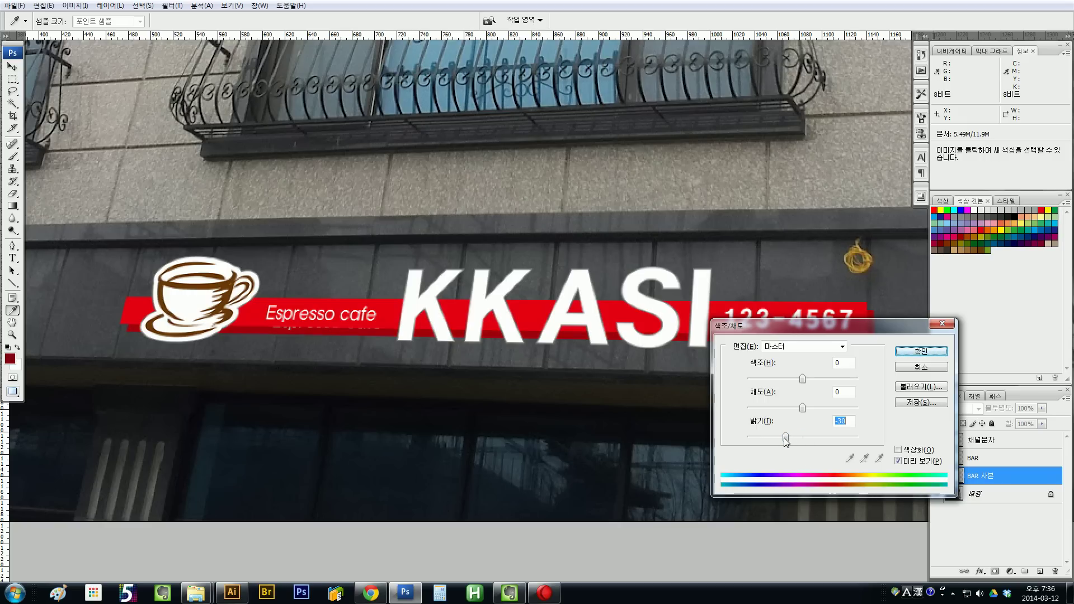
pyautogui.moveTo(855, 320); pyautogui.dragTo(578, 401)
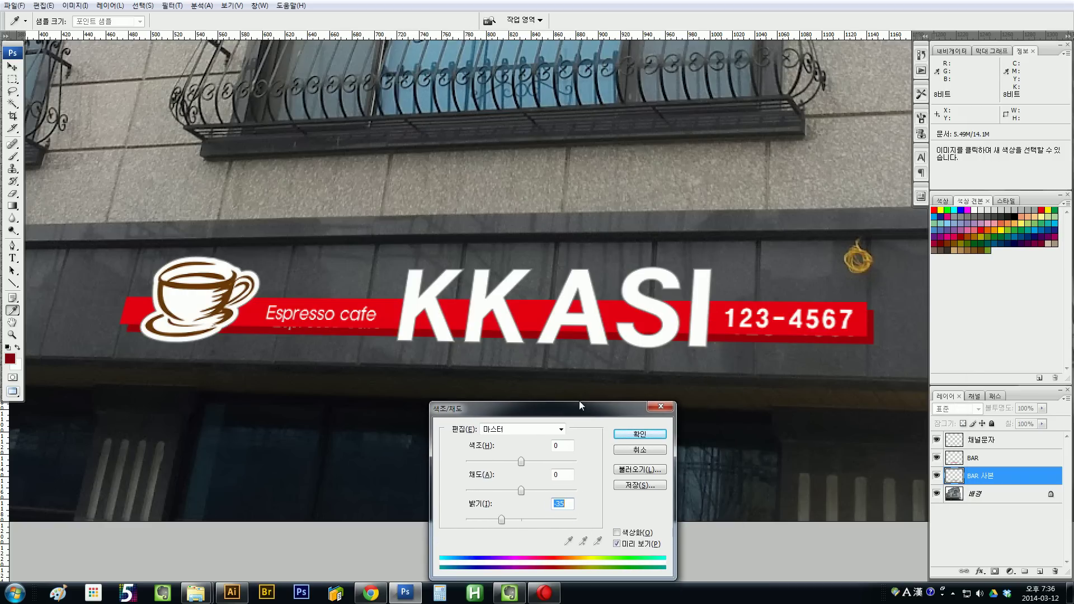
pyautogui.click(626, 434)
pyautogui.press('m')
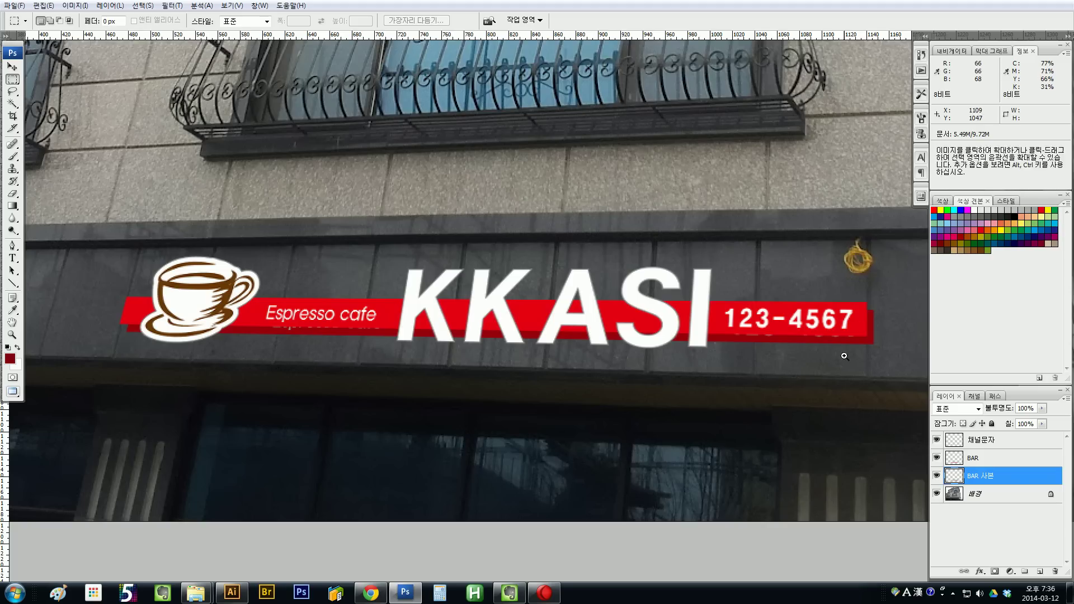
pyautogui.moveTo(794, 352); pyautogui.dragTo(760, 352)
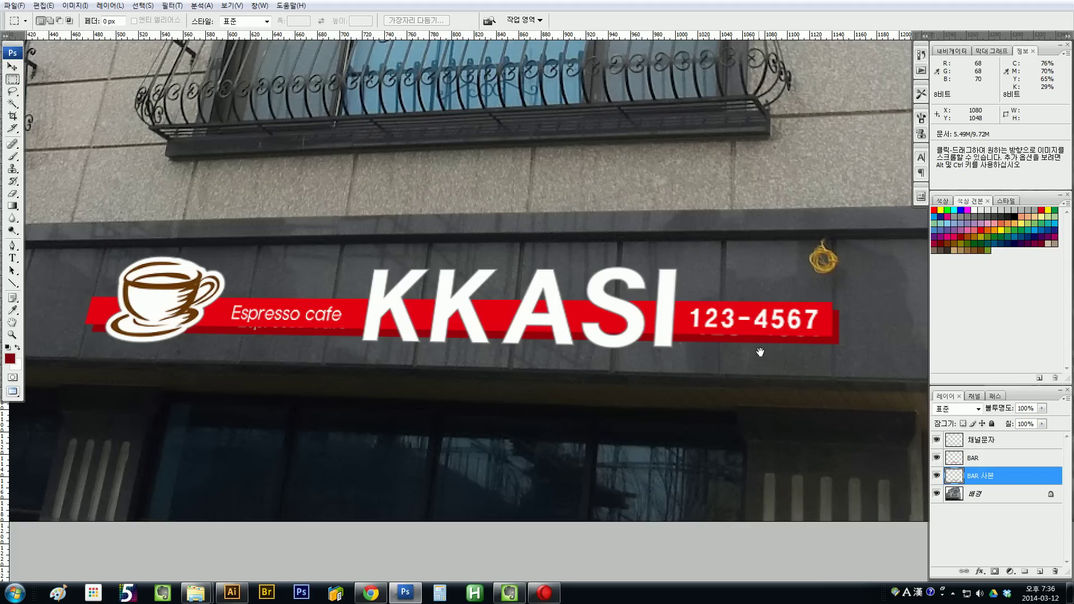
# - Lasso the duplicated text on the BAR 사본 layer along the bar's lower edge, fill it with the sampled dark red and deselect
pyautogui.click(937, 459)
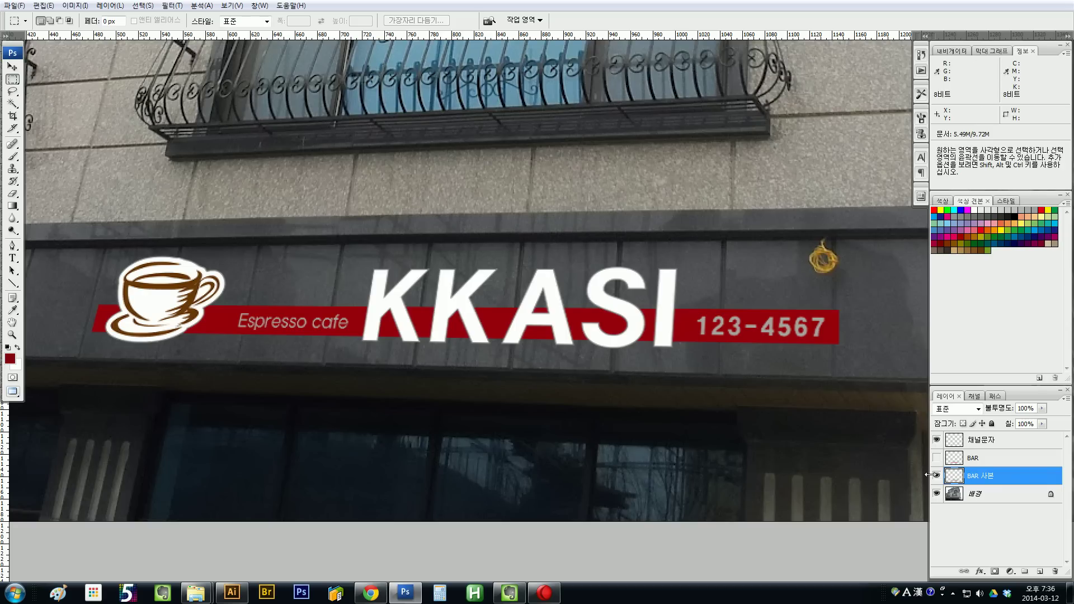
pyautogui.click(936, 458)
pyautogui.moveTo(614, 317); pyautogui.dragTo(256, 312)
pyautogui.moveTo(830, 337); pyautogui.dragTo(507, 371)
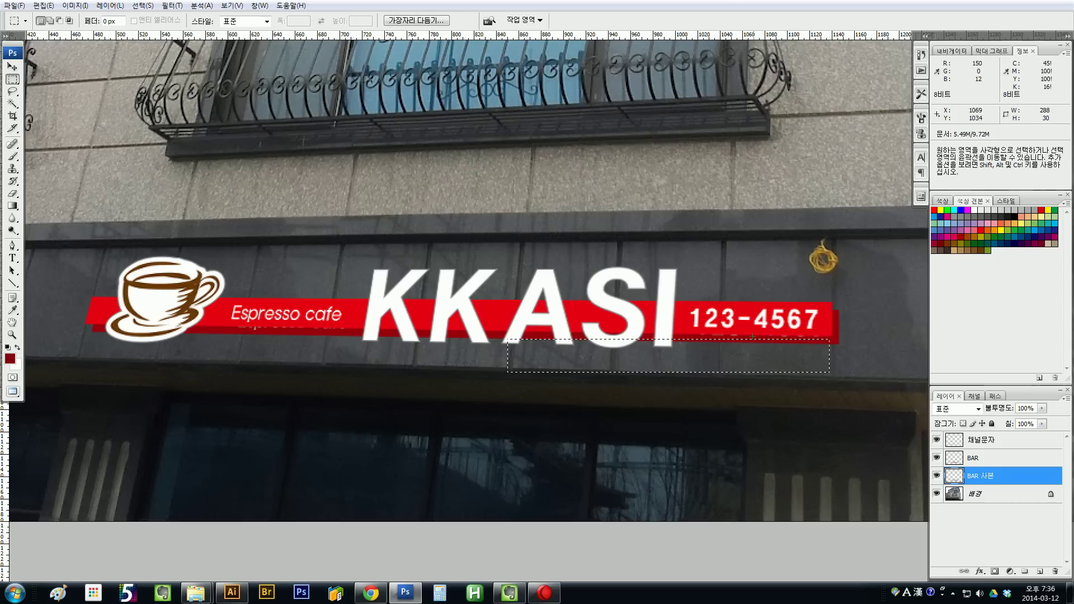
pyautogui.click(12, 91)
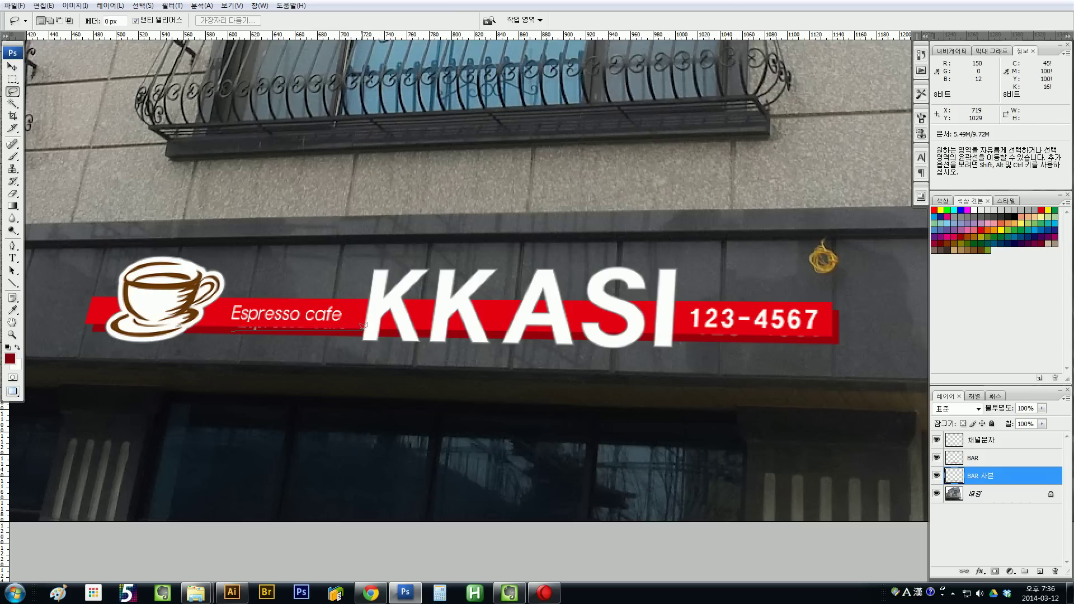
pyautogui.moveTo(379, 318)
pyautogui.mouseDown()
pyautogui.moveTo(304, 313)
pyautogui.moveTo(226, 327)
pyautogui.moveTo(300, 332)
pyautogui.mouseUp()
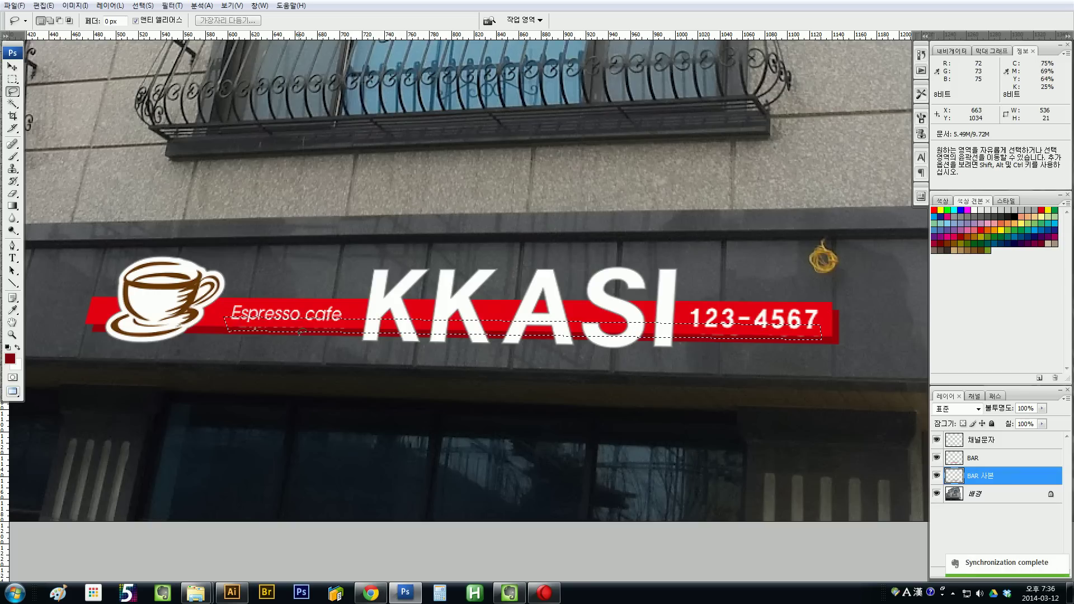
pyautogui.press('i')
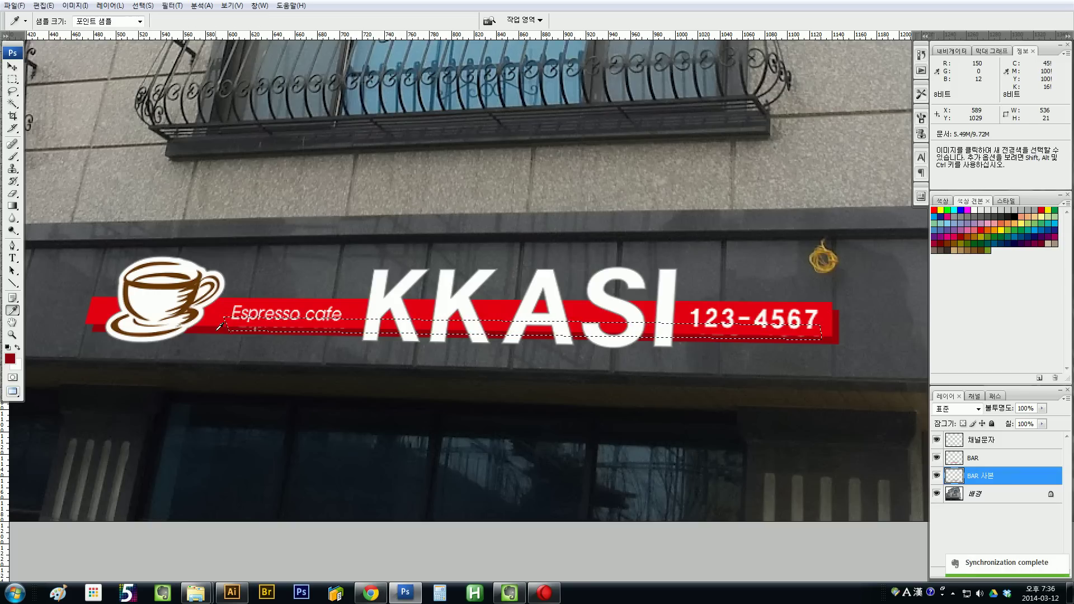
pyautogui.press('alt')
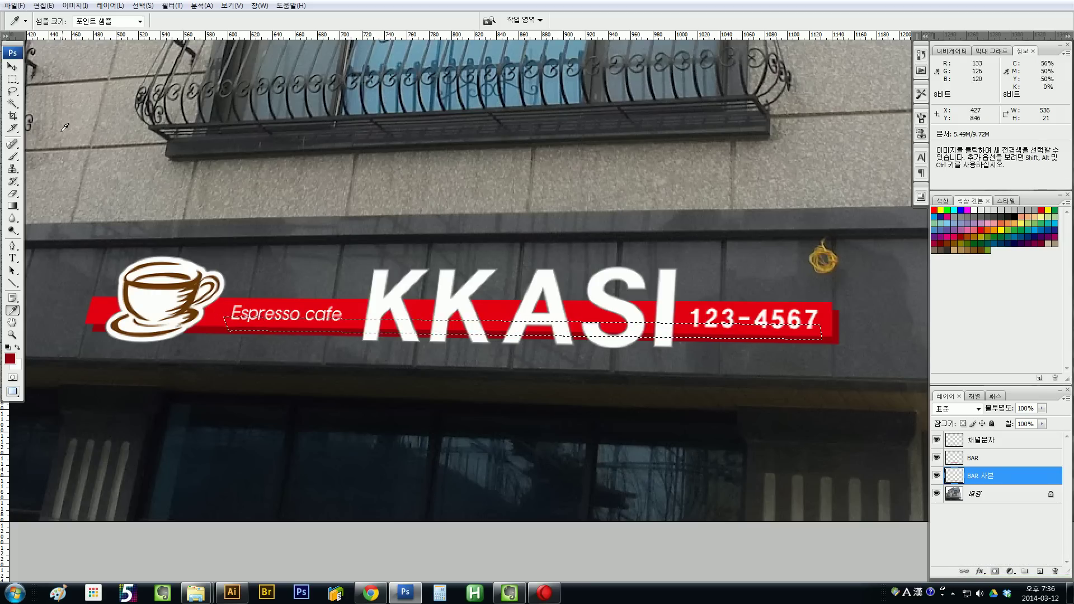
pyautogui.click(12, 79)
pyautogui.click(523, 322)
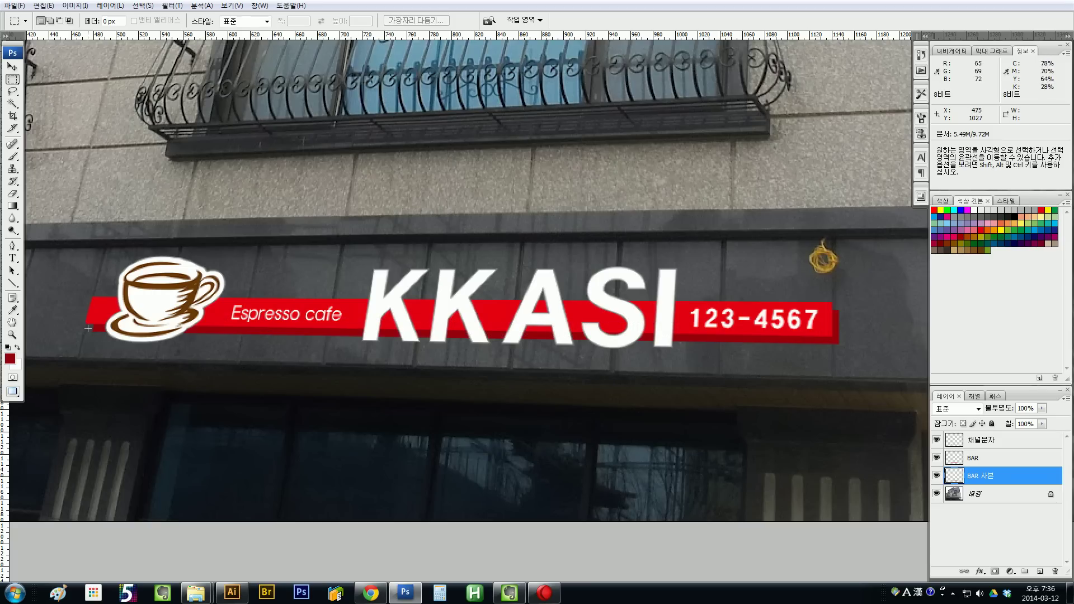
# - Lasso the gap at the bar's lower-left corner and fill it with dark red to join the front face to the copy
pyautogui.scroll(8, 79, 338)
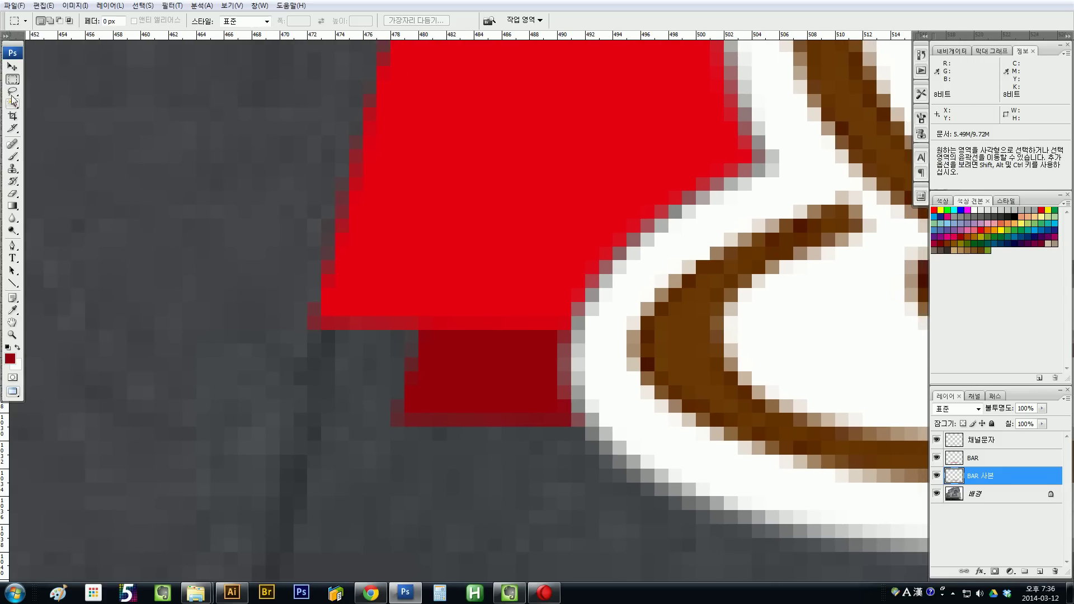
pyautogui.click(12, 92)
pyautogui.moveTo(403, 424)
pyautogui.mouseDown()
pyautogui.moveTo(321, 324)
pyautogui.moveTo(398, 251)
pyautogui.moveTo(466, 315)
pyautogui.moveTo(444, 403)
pyautogui.mouseUp()
pyautogui.hotkey('ctrl', '-')
pyautogui.hotkey('ctrl', '-')
pyautogui.hotkey('ctrl', '-')
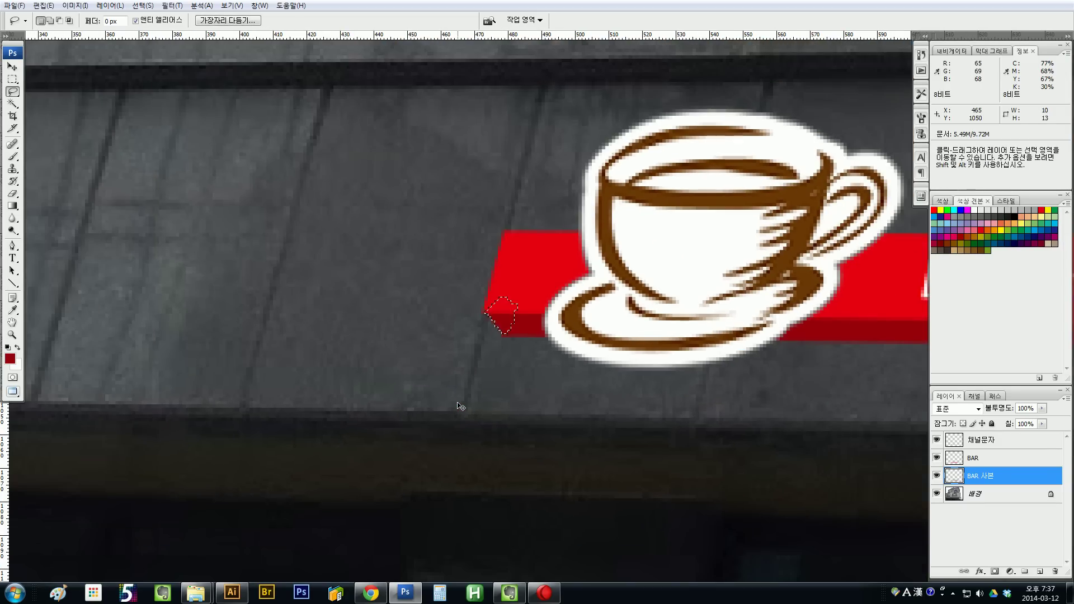
# - Lasso the gap at the bar's upper-right corner, fill it with dark red as a slanted edge and deselect
pyautogui.hscroll(5, 558, 379)
pyautogui.hotkey('ctrl', '+')
pyautogui.hscroll(9, 227, 365)
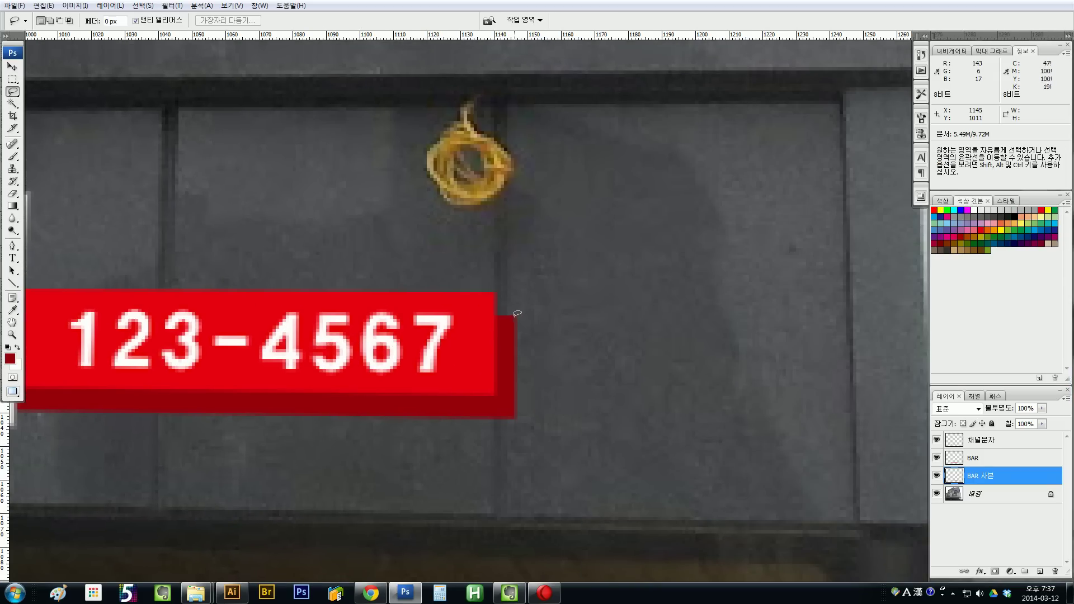
pyautogui.moveTo(514, 317)
pyautogui.mouseDown()
pyautogui.moveTo(496, 292)
pyautogui.moveTo(473, 295)
pyautogui.moveTo(483, 330)
pyautogui.moveTo(514, 319)
pyautogui.mouseUp()
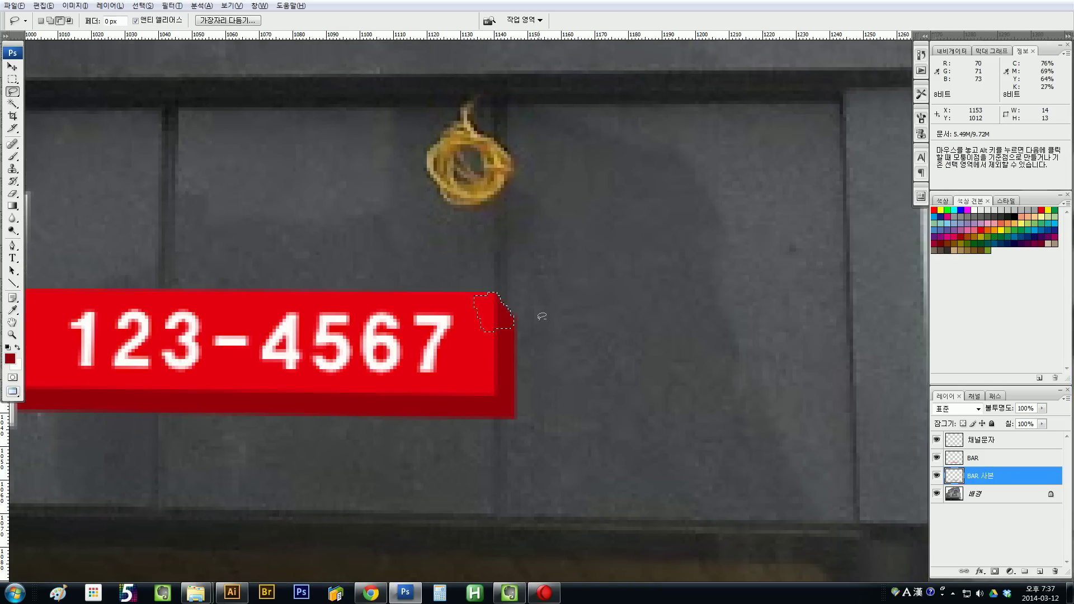
pyautogui.scroll(-2, 541, 317)
pyautogui.hotkey('ctrl', 'd')
# - Lasso the bar's right end face on the BAR 사본 layer, lighten it slightly with Hue/Saturation and deselect
pyautogui.hscroll(-3, 551, 330)
pyautogui.moveTo(614, 290)
pyautogui.mouseDown()
pyautogui.moveTo(592, 265)
pyautogui.moveTo(559, 271)
pyautogui.moveTo(579, 351)
pyautogui.moveTo(594, 360)
pyautogui.moveTo(614, 286)
pyautogui.mouseUp()
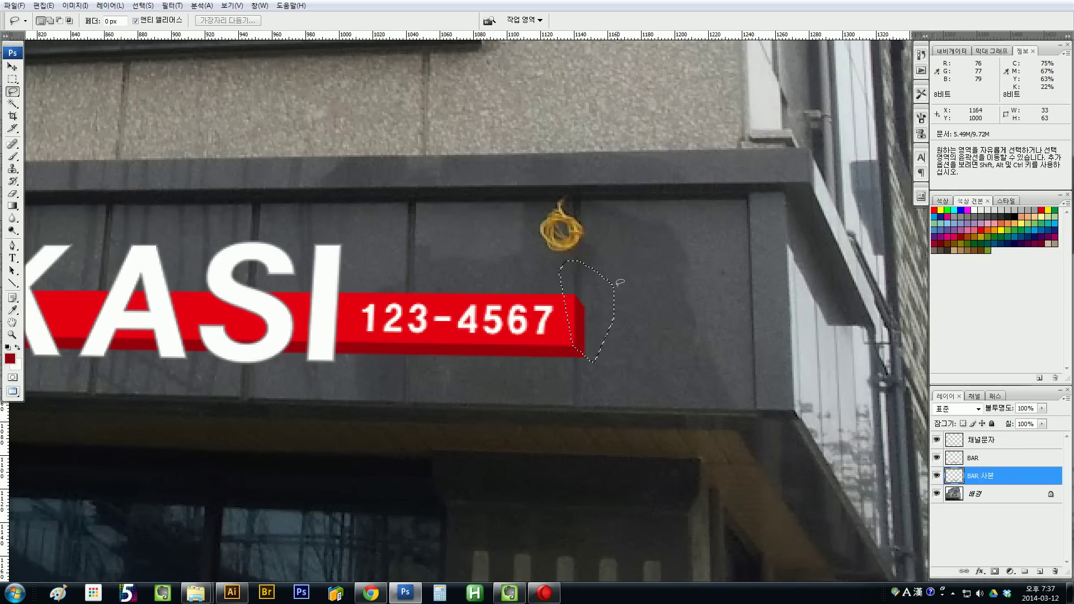
pyautogui.hotkey('ctrl', 'u')
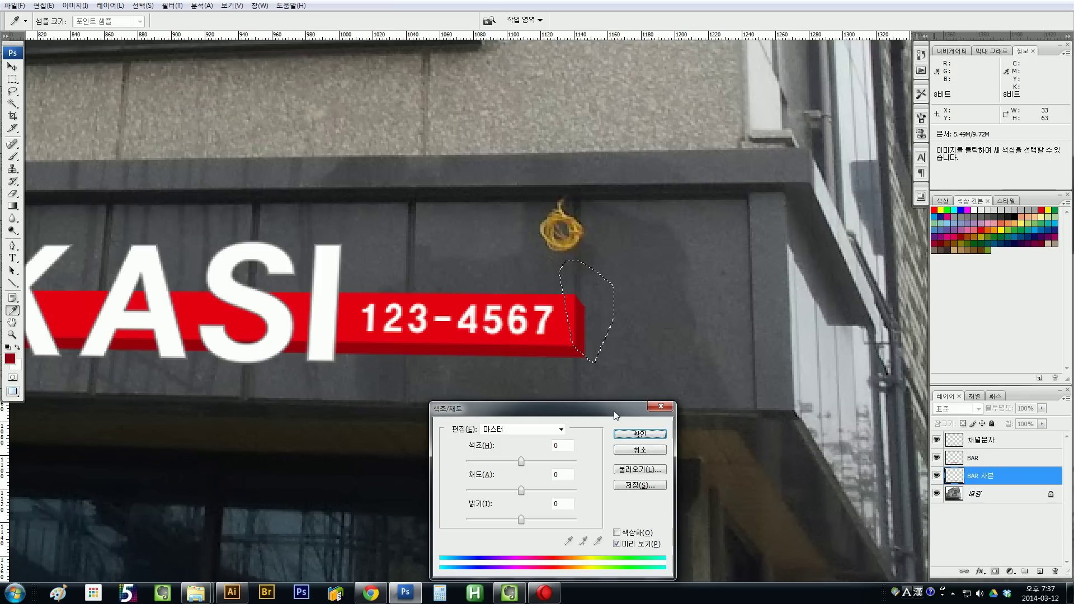
pyautogui.moveTo(613, 410); pyautogui.dragTo(611, 396)
pyautogui.moveTo(517, 504); pyautogui.dragTo(527, 509)
pyautogui.press('Return')
pyautogui.hotkey('ctrl', 'd')
pyautogui.press('l')
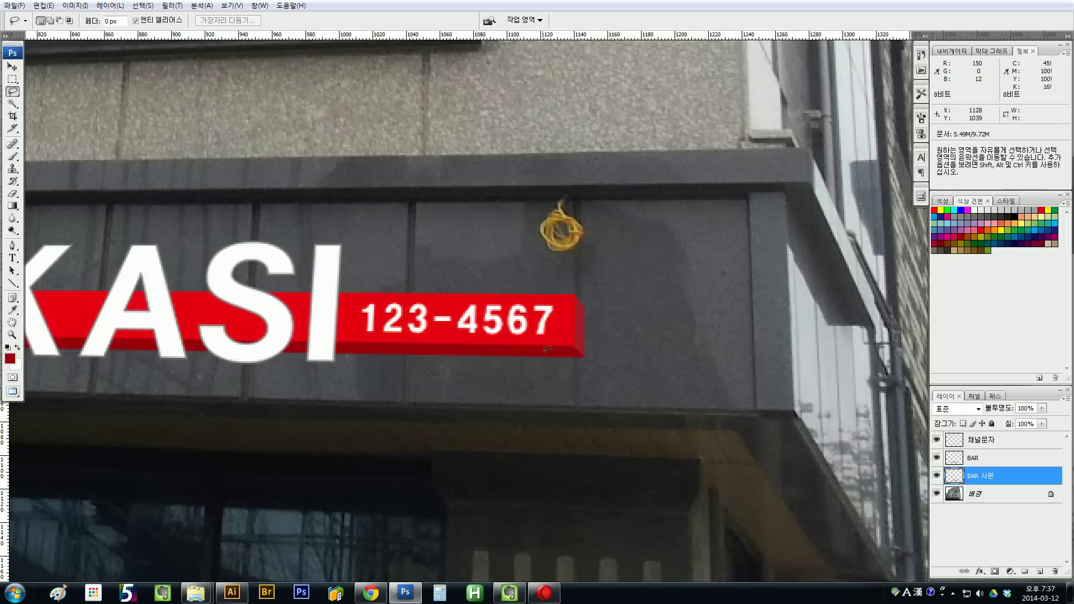
# - Add a drop shadow to the BAR 사본 layer at a 120° angle, independent of the global light
pyautogui.hotkey('ctrl', '-')
pyautogui.hotkey('ctrl', '-')
pyautogui.hotkey('ctrl', '-')
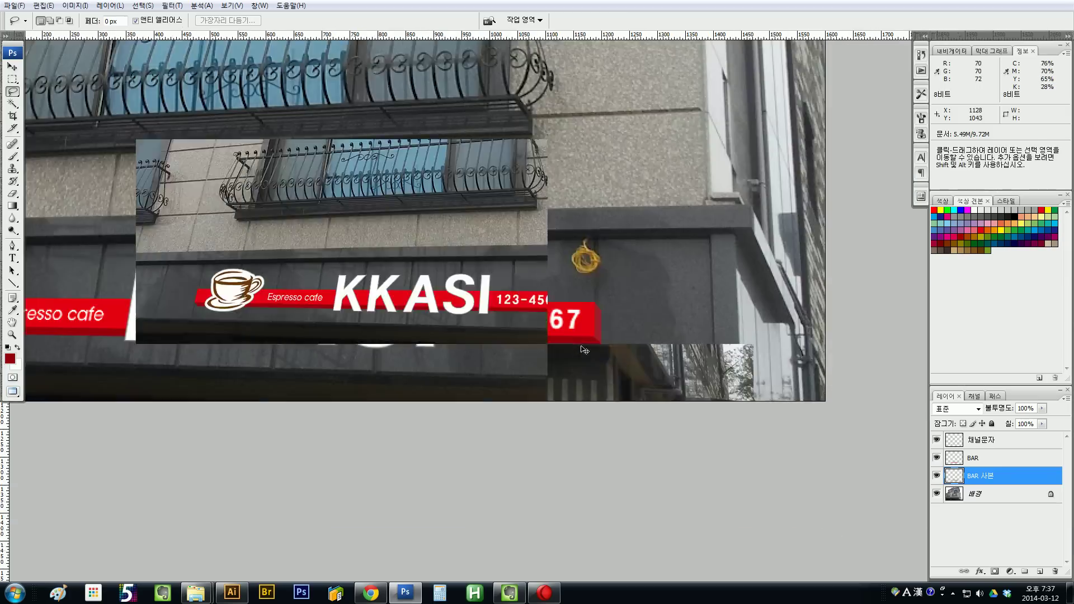
pyautogui.moveTo(457, 489); pyautogui.dragTo(475, 367)
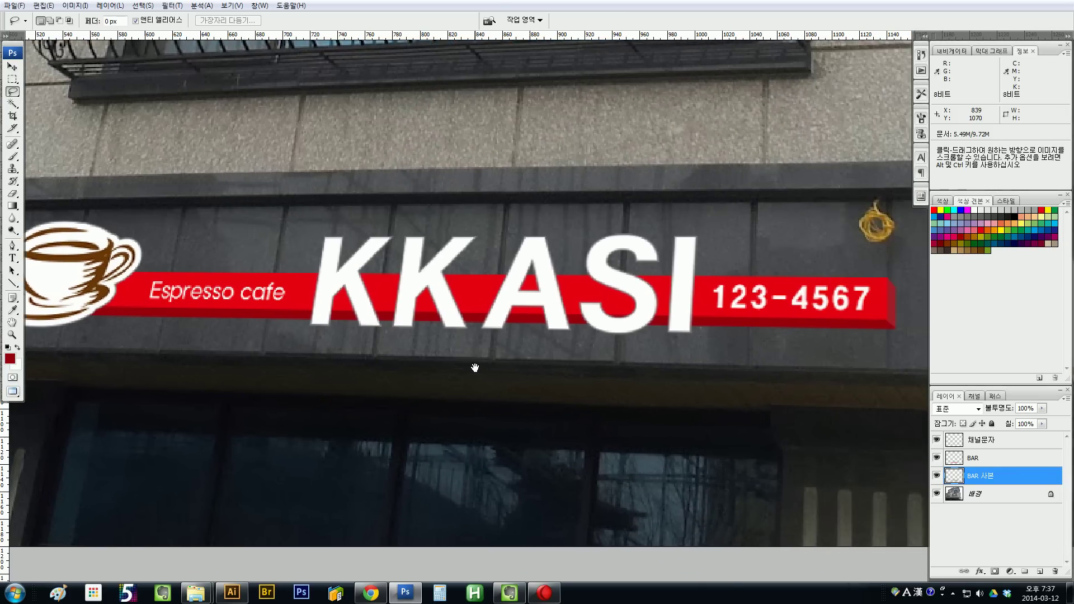
pyautogui.hotkey('ctrl', '-')
pyautogui.hotkey('ctrl', '-')
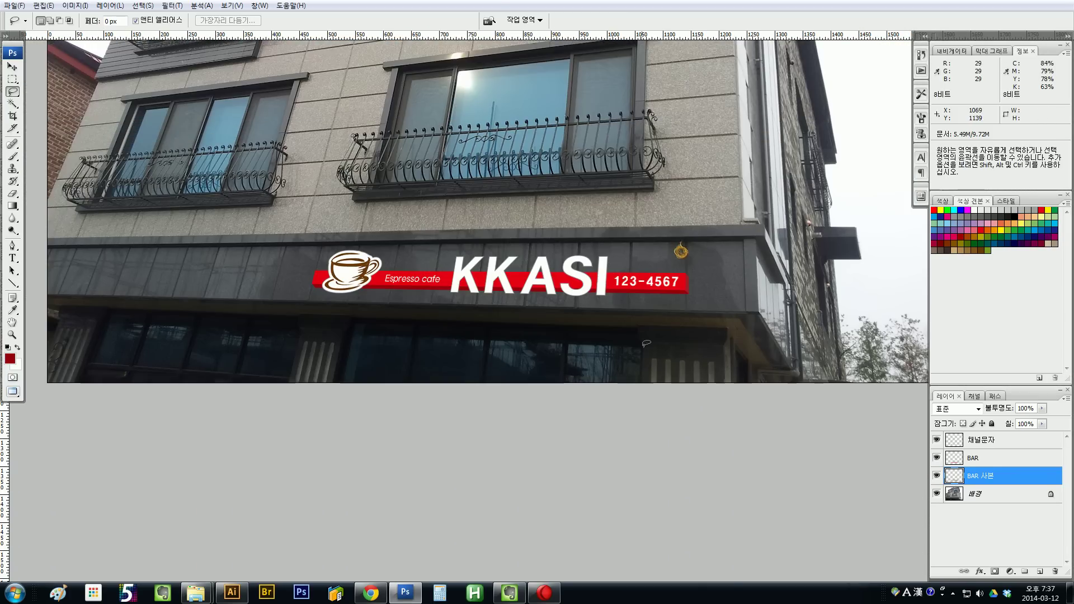
pyautogui.doubleClick(1025, 475)
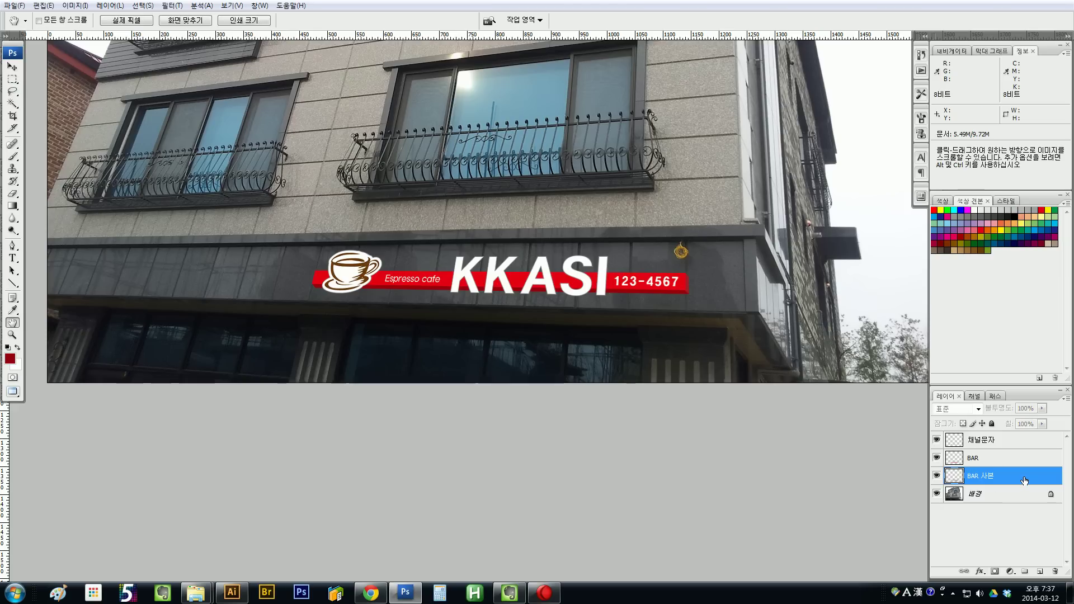
pyautogui.moveTo(499, 200); pyautogui.dragTo(617, 314)
pyautogui.click(423, 365)
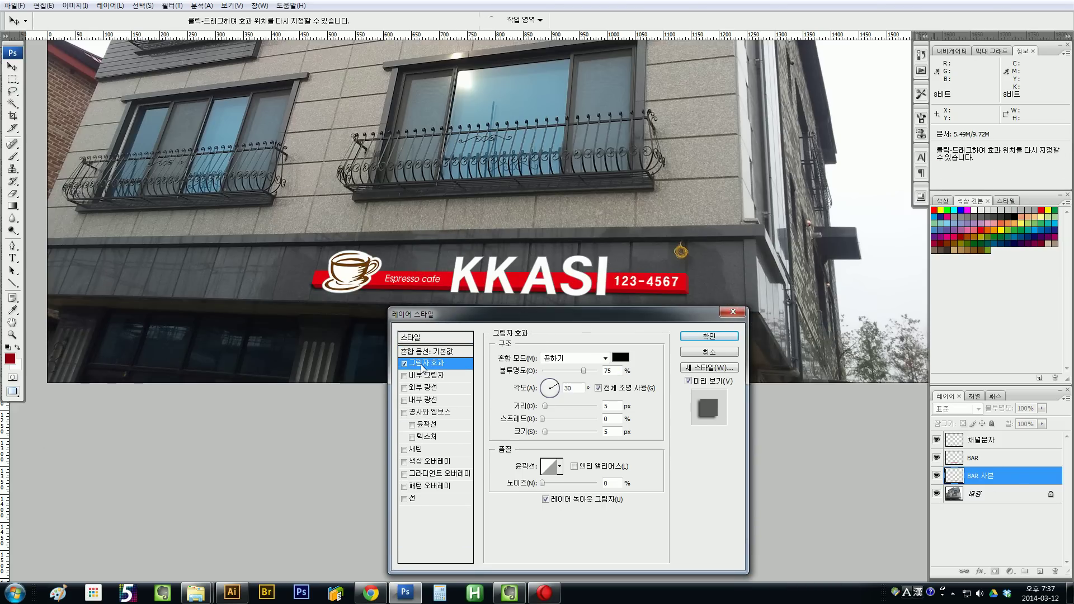
pyautogui.click(613, 391)
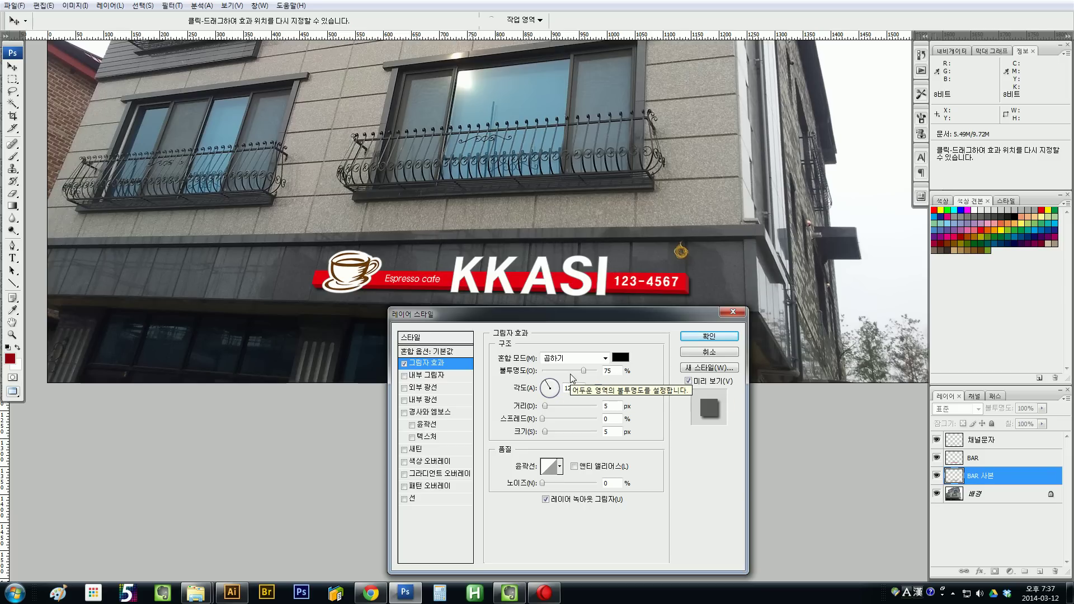
# - Set the drop shadow's opacity to 38% with a shorter distance, apply it and collapse the layer's effects list
pyautogui.moveTo(584, 375); pyautogui.dragTo(563, 375)
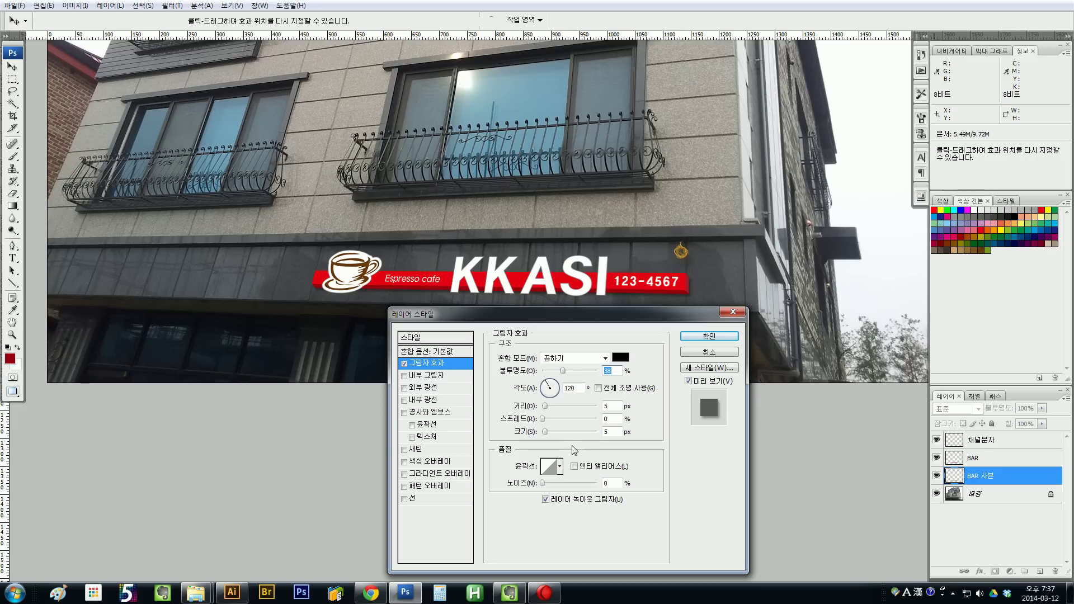
pyautogui.doubleClick(613, 406)
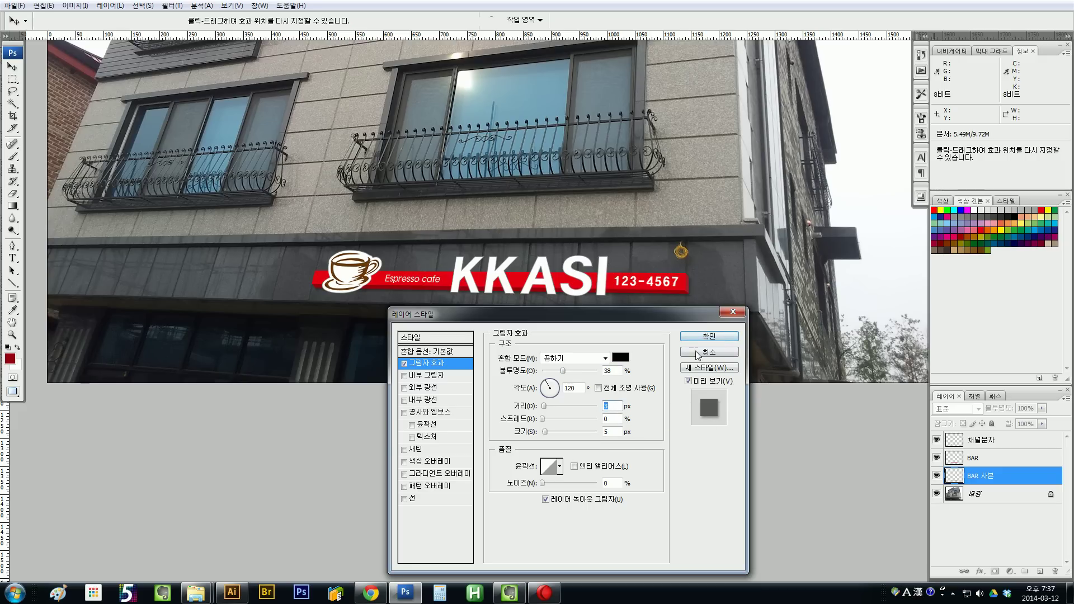
pyautogui.click(710, 336)
pyautogui.press('l')
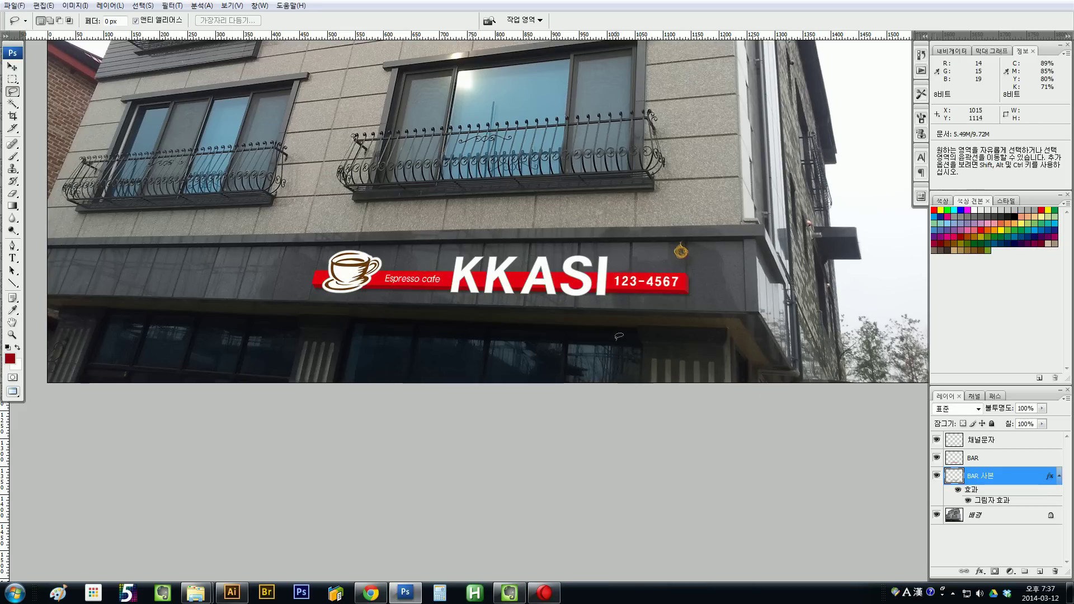
pyautogui.click(1007, 461)
pyautogui.click(1059, 476)
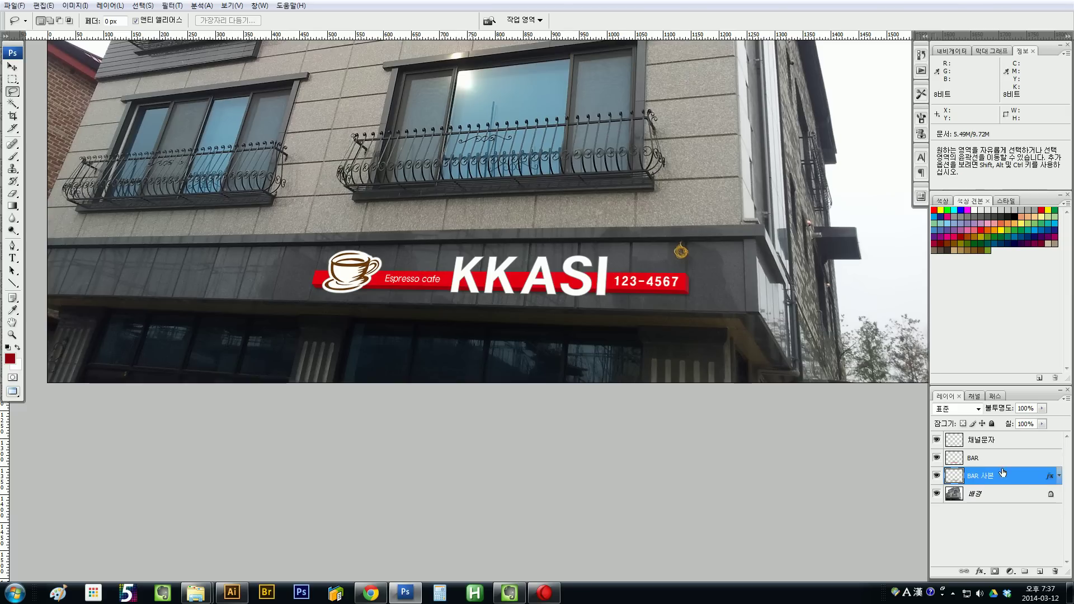
# - Duplicate the 채널문자 layer and place the copy directly beneath the original
pyautogui.click(1019, 441)
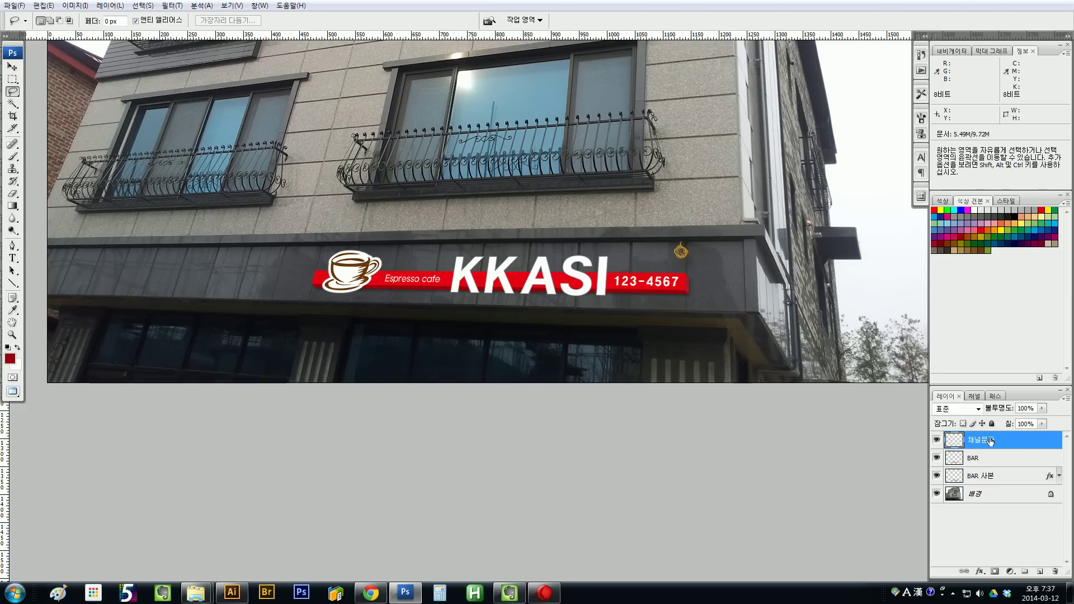
pyautogui.press('ctrl')
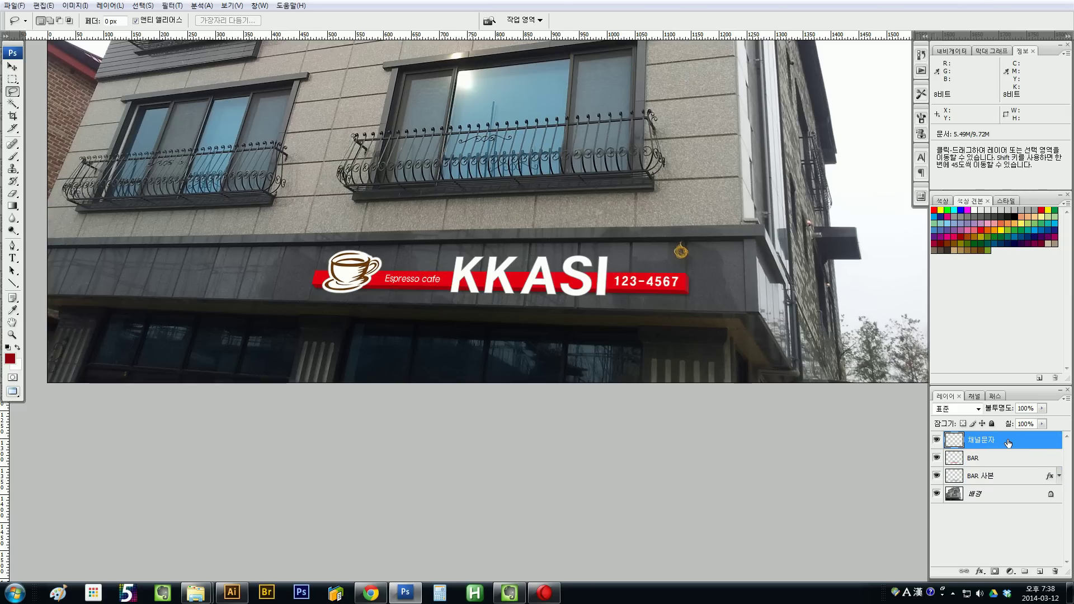
pyautogui.hotkey('ctrl', 'j')
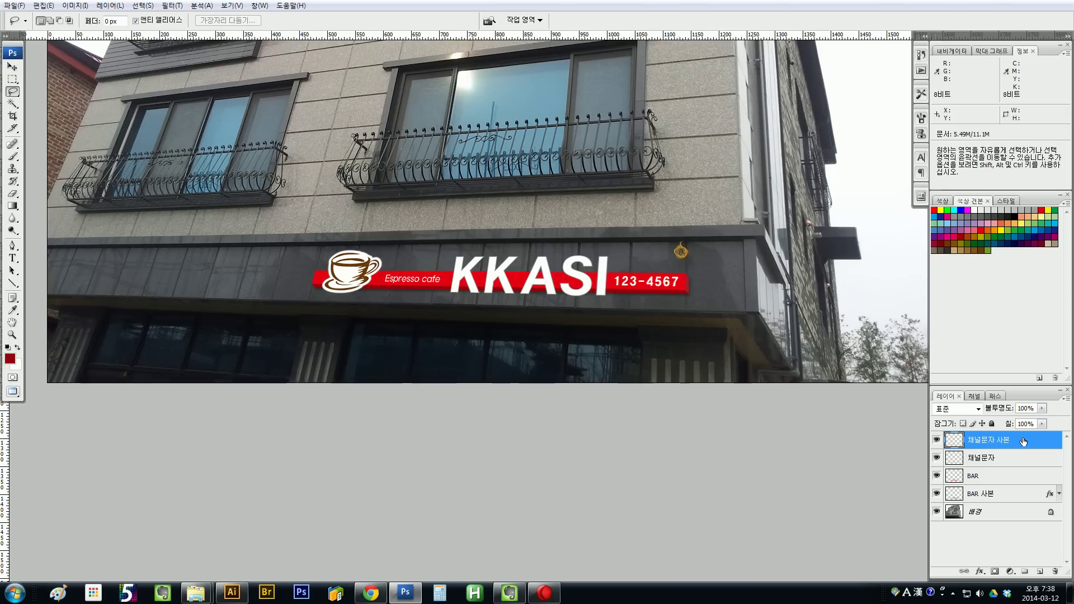
pyautogui.press('ctrl')
pyautogui.hotkey('ctrl', '[')
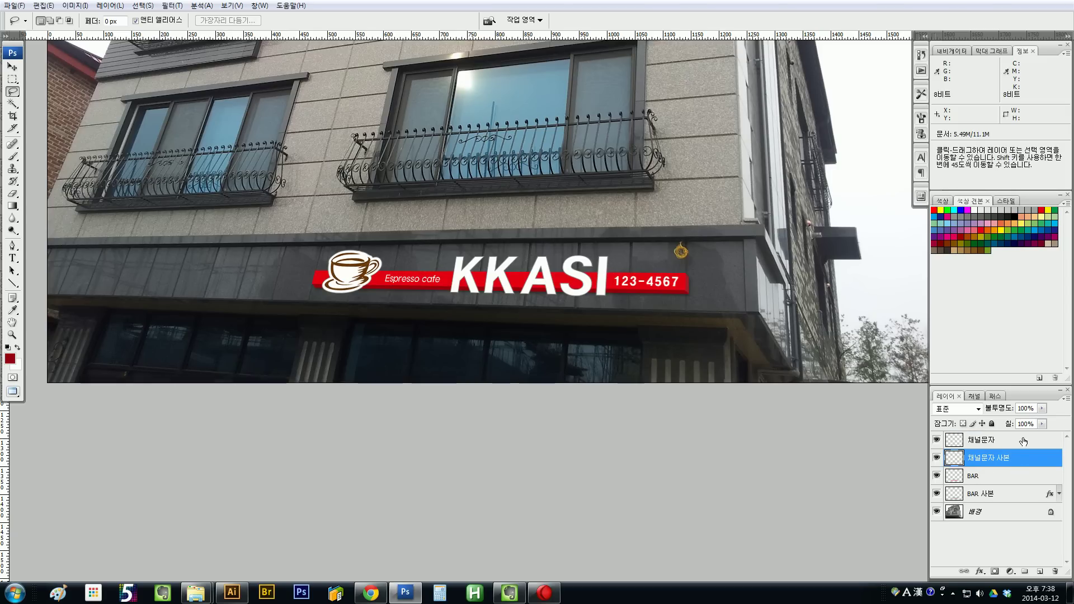
# - Rename the duplicated lettering layer as 문자입체
pyautogui.doubleClick(991, 458)
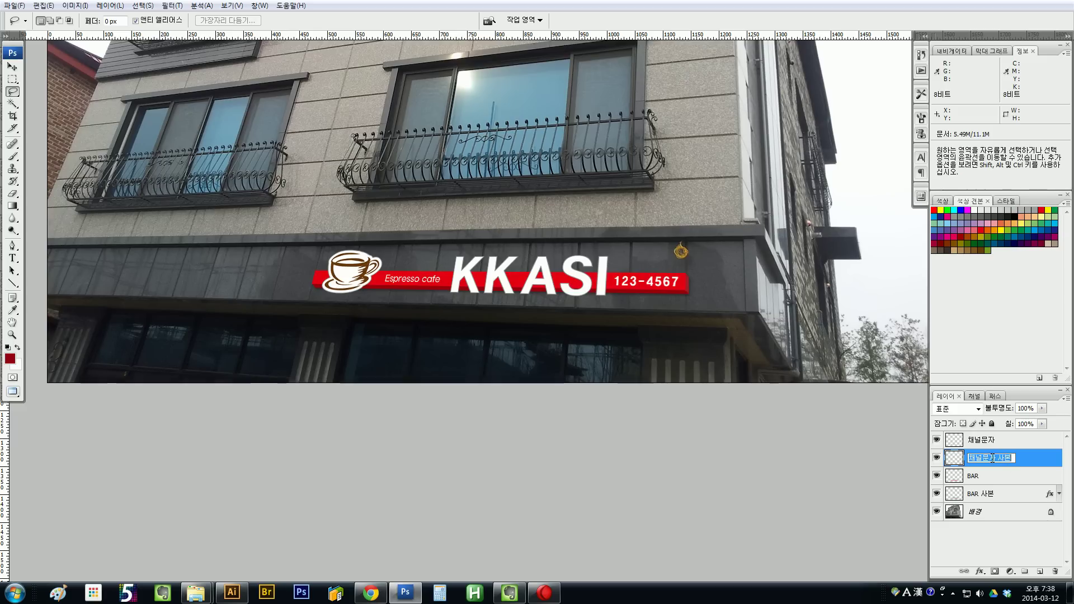
pyautogui.press('Hangul')
pyautogui.write('ㅇ')
pyautogui.write('문자입체')
pyautogui.press('Return')
# - Build the lettering's depth with five successive duplicates of the 문자입체 layer, each nudged one pixel down and to the right
pyautogui.hotkey('ctrl', 'space')
pyautogui.moveTo(303, 336)
pyautogui.mouseDown()
pyautogui.moveTo(657, 260)
pyautogui.moveTo(636, 278)
pyautogui.mouseUp()
pyautogui.hotkey('ctrl', '-')
pyautogui.press('space')
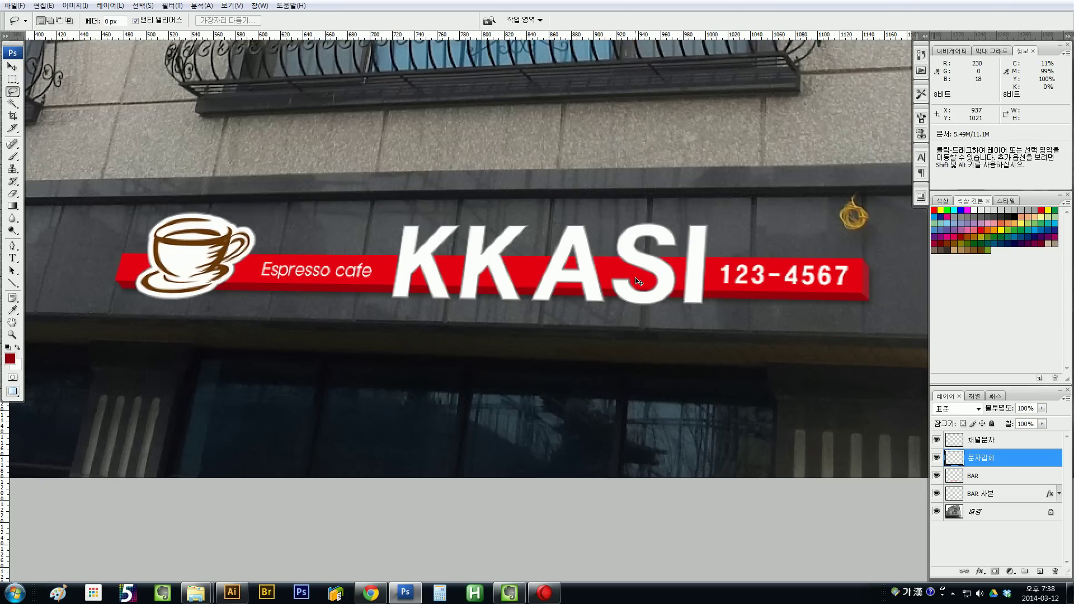
pyautogui.hotkey('ctrl', 'j')
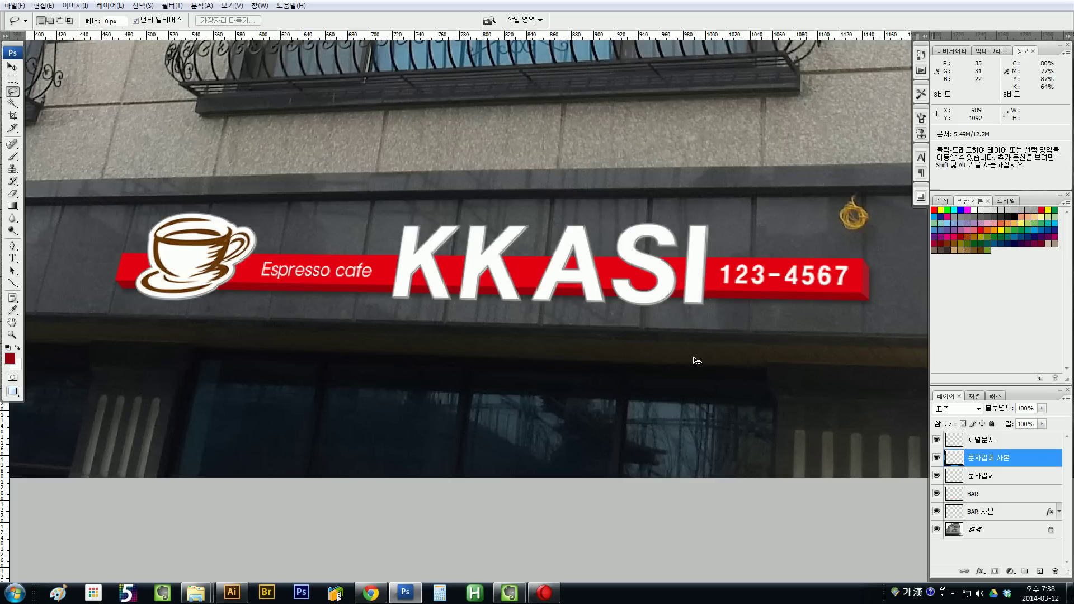
pyautogui.hotkey('ctrl', 'j')
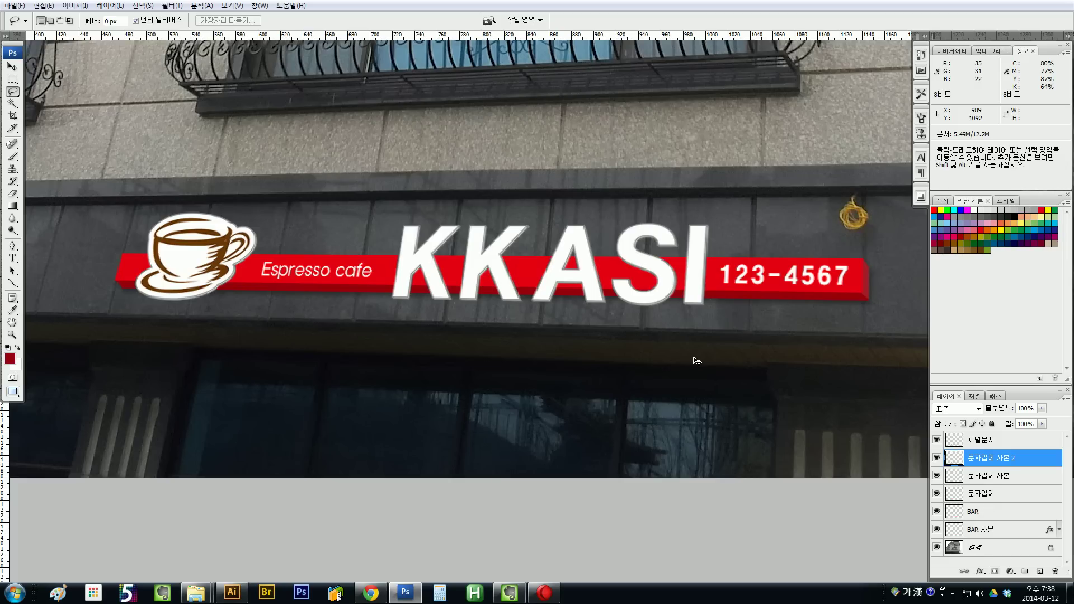
pyautogui.hotkey('ctrl', 'Down')
pyautogui.hotkey('ctrl', 'Right')
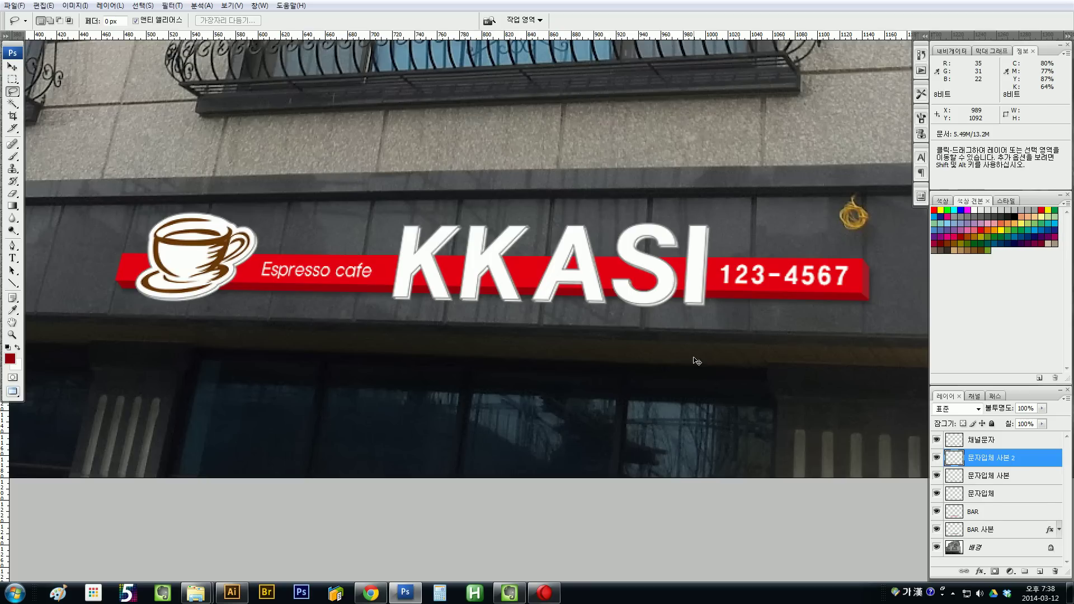
pyautogui.hotkey('ctrl', 'j')
pyautogui.hotkey('ctrl', 'Down')
pyautogui.hotkey('ctrl', 'Right')
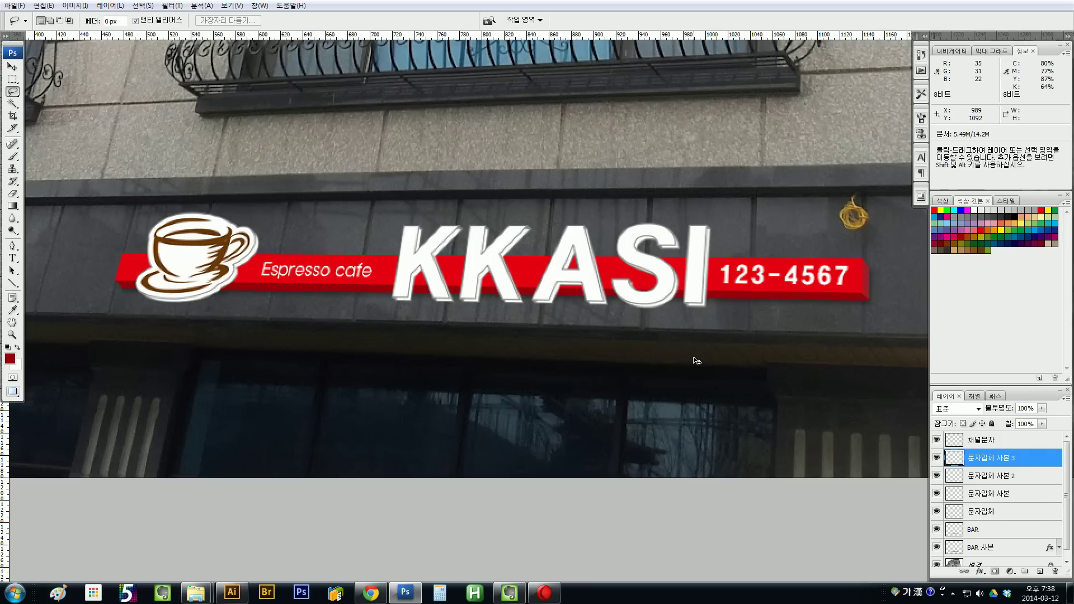
pyautogui.hotkey('ctrl', 'j')
pyautogui.hotkey('ctrl', 'Down')
pyautogui.hotkey('ctrl', 'Right')
pyautogui.hotkey('ctrl', 'j')
pyautogui.hotkey('ctrl', 'Down')
pyautogui.hotkey('ctrl', 'Right')
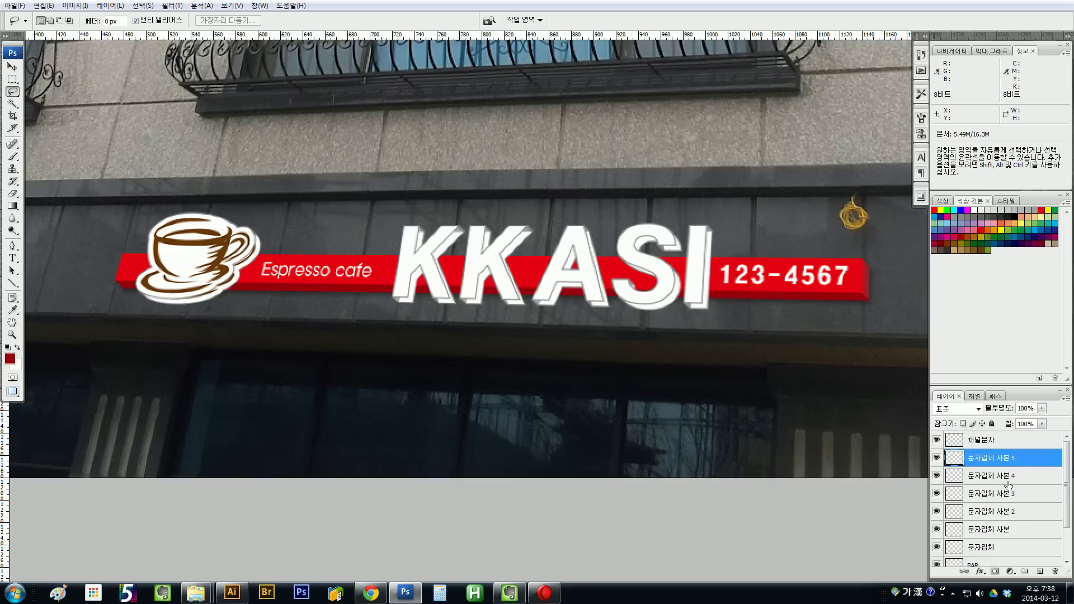
# - Select the 문자입체 layer and all five of its copies and merge them into one layer
pyautogui.keyDown('shift'); pyautogui.click(1016, 533); pyautogui.keyUp('shift')
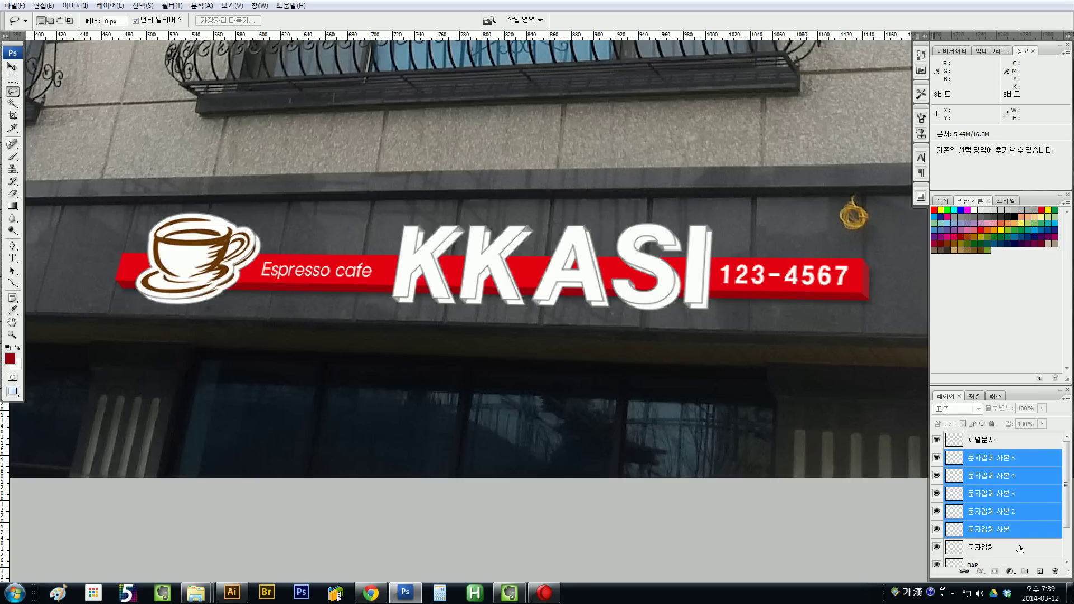
pyautogui.keyDown('shift'); pyautogui.click(1020, 547); pyautogui.keyUp('shift')
pyautogui.press('ctrl')
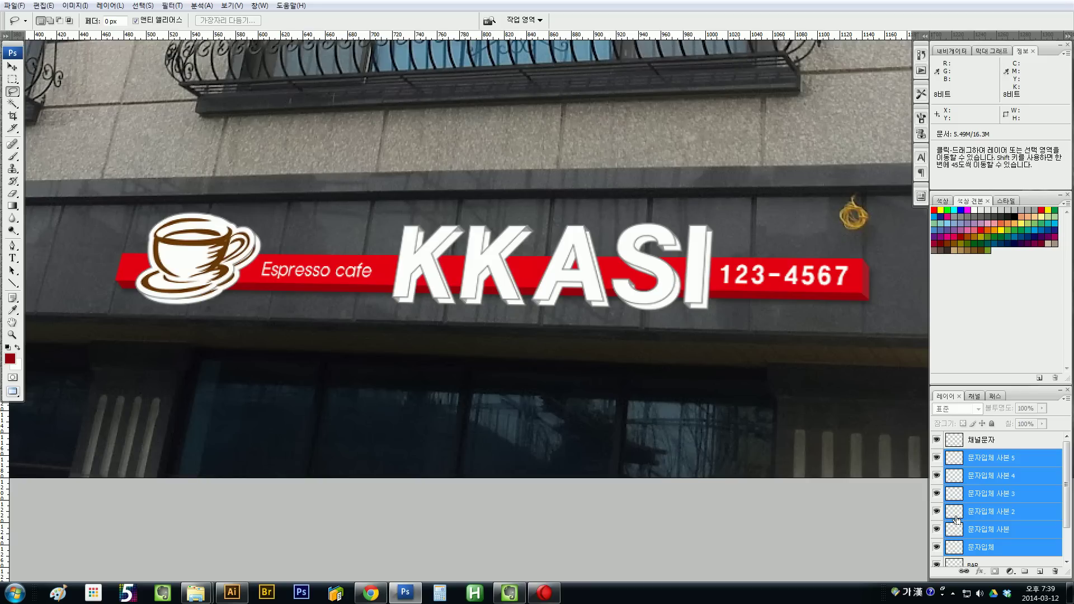
pyautogui.hotkey('ctrl', 'e')
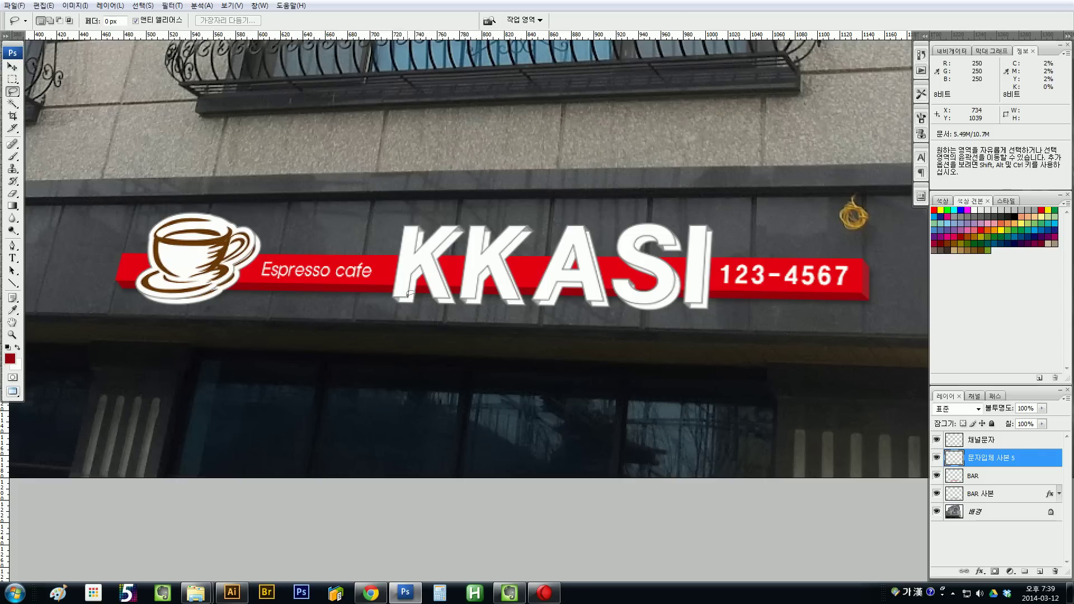
# - Whiten the merged depth layer with Hue/Saturation, and shade it light grey in a second adjustment with Lightness -18
pyautogui.hotkey('ctrl', 'u')
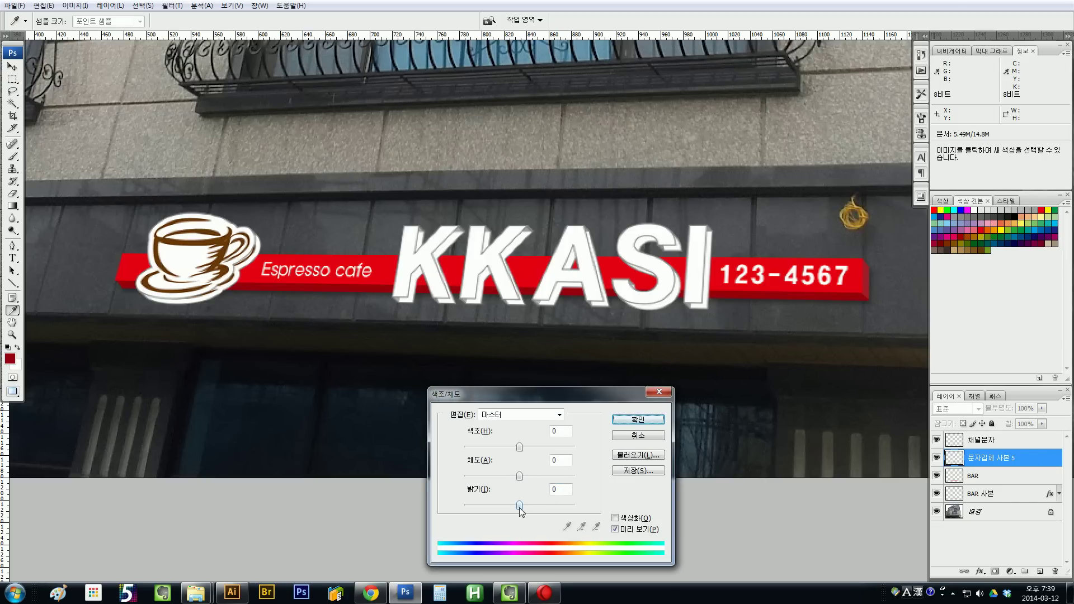
pyautogui.press('Escape')
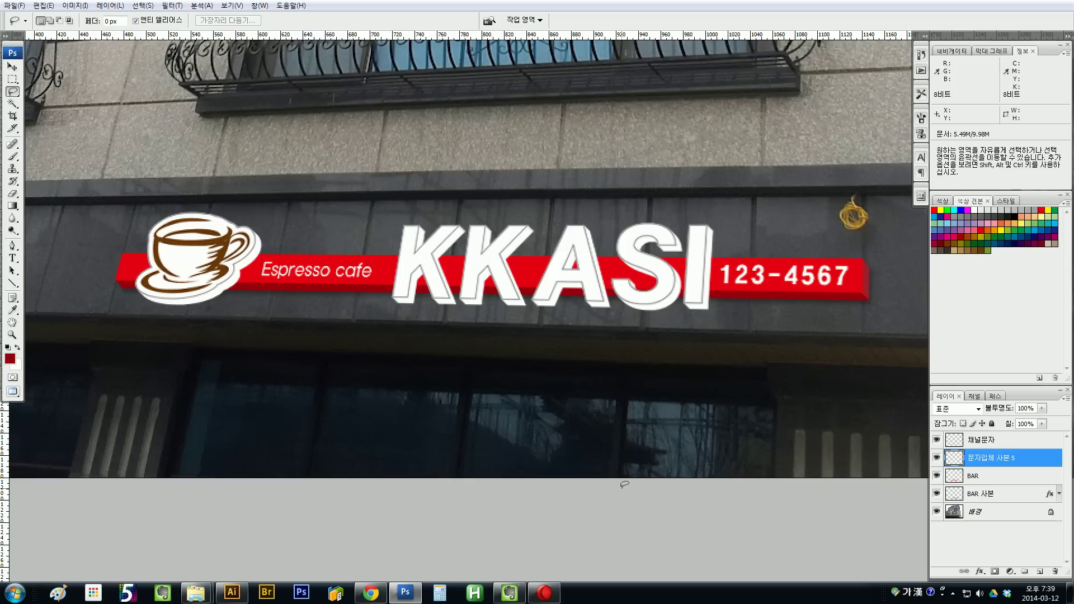
pyautogui.press('ctrl')
pyautogui.hotkey('ctrl', 'u')
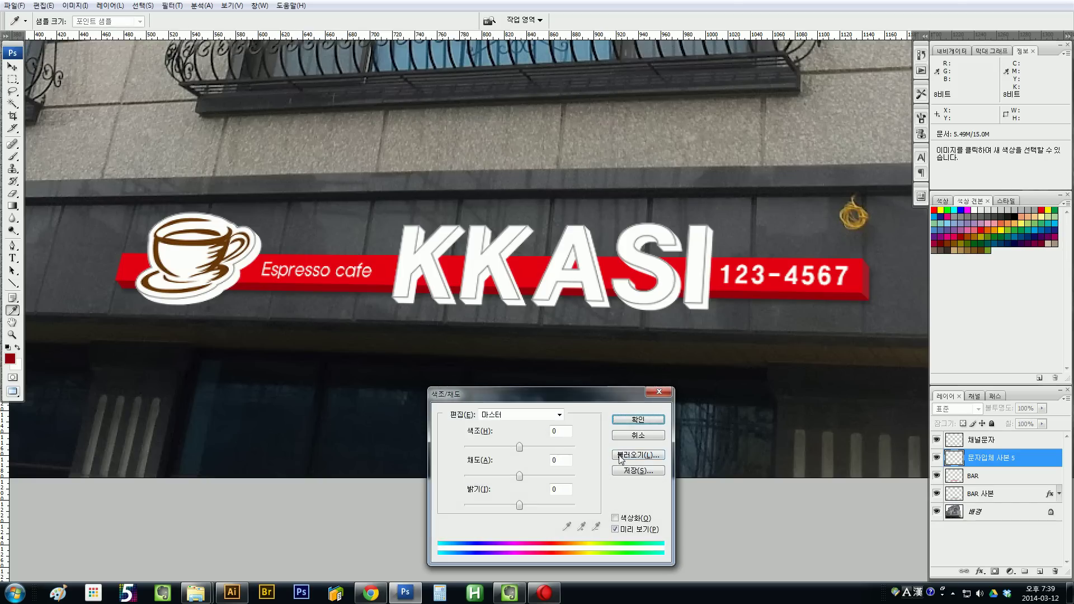
pyautogui.moveTo(520, 507); pyautogui.dragTo(504, 507)
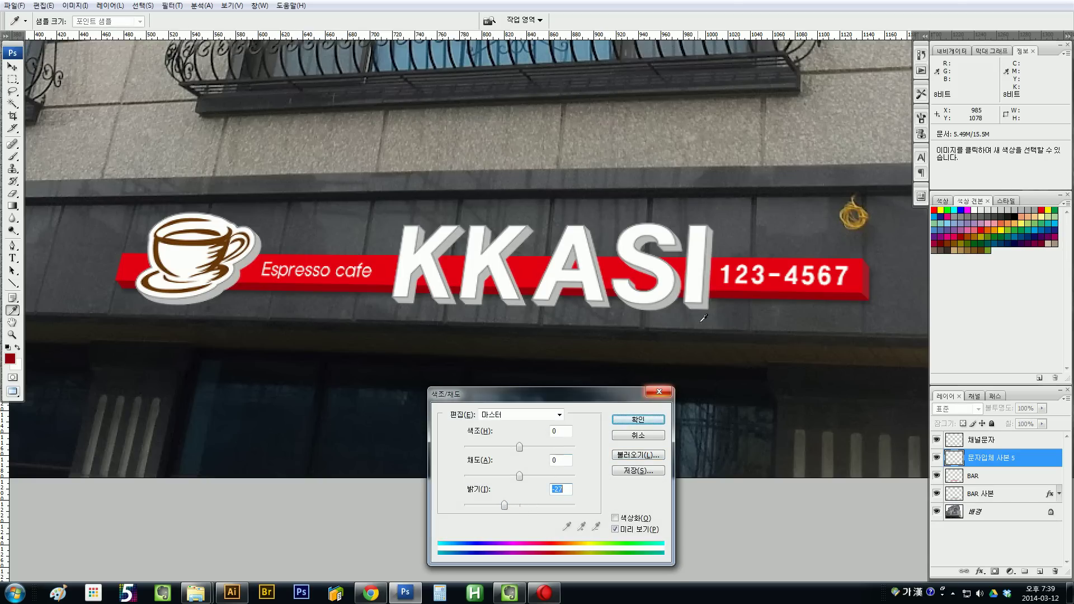
pyautogui.moveTo(508, 505); pyautogui.dragTo(509, 508)
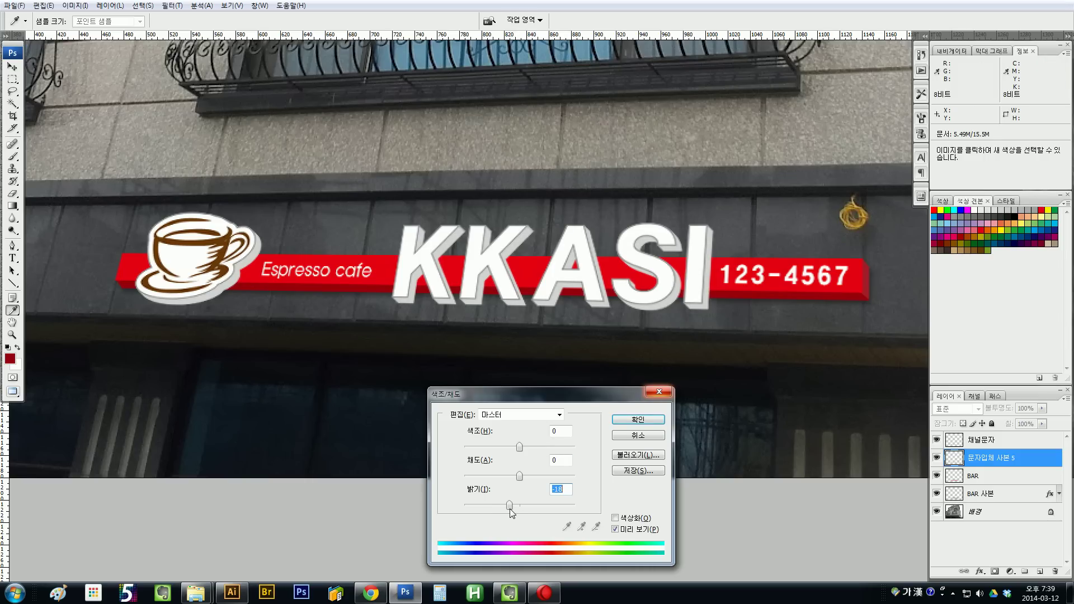
pyautogui.press('Return')
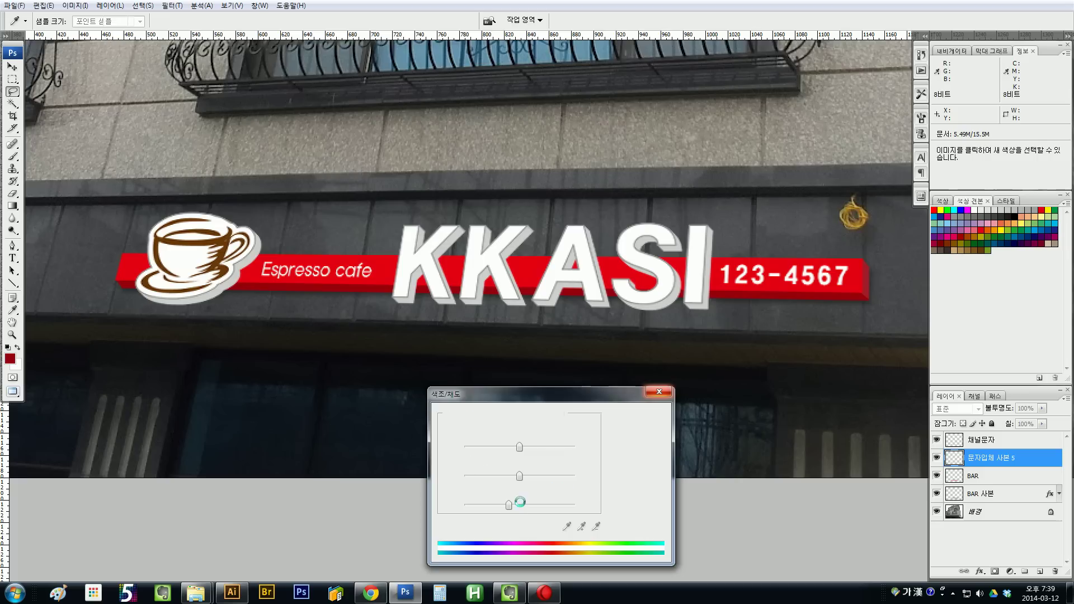
# - Lighten the cup logo's side edge on the merged depth layer using the Dodge tool with a 35 px brush, midtones and 20% exposure
pyautogui.press('l')
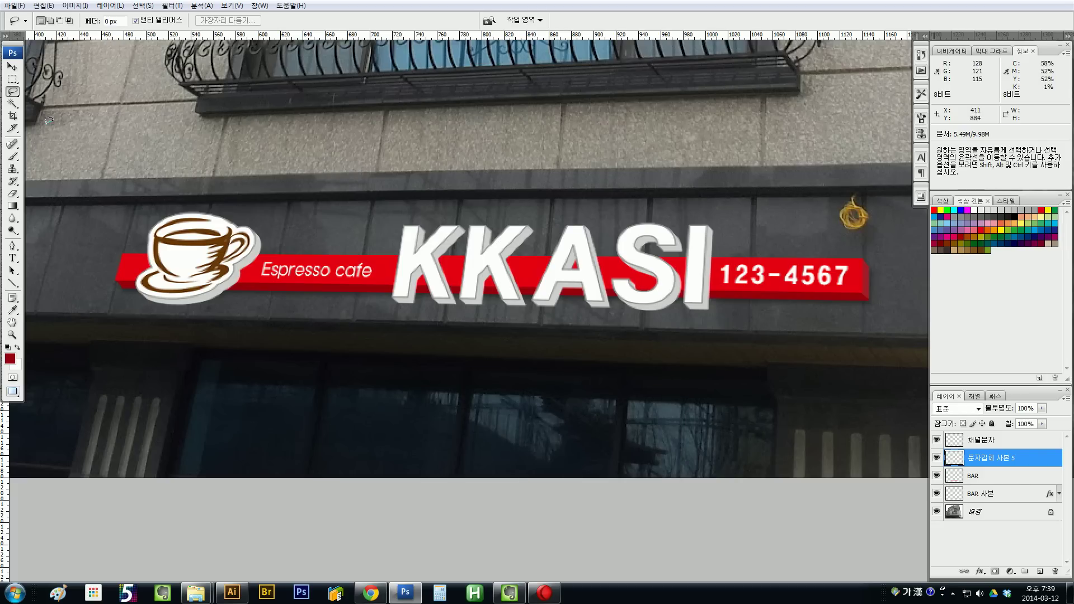
pyautogui.click(12, 231)
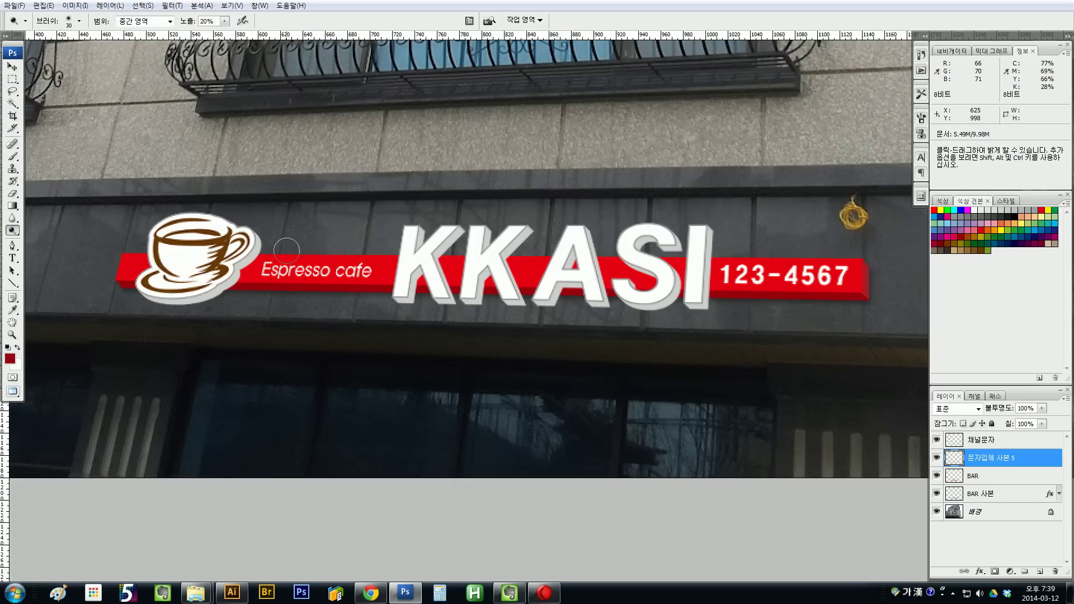
pyautogui.moveTo(222, 274)
pyautogui.mouseDown()
pyautogui.moveTo(257, 267)
pyautogui.moveTo(269, 278)
pyautogui.mouseUp()
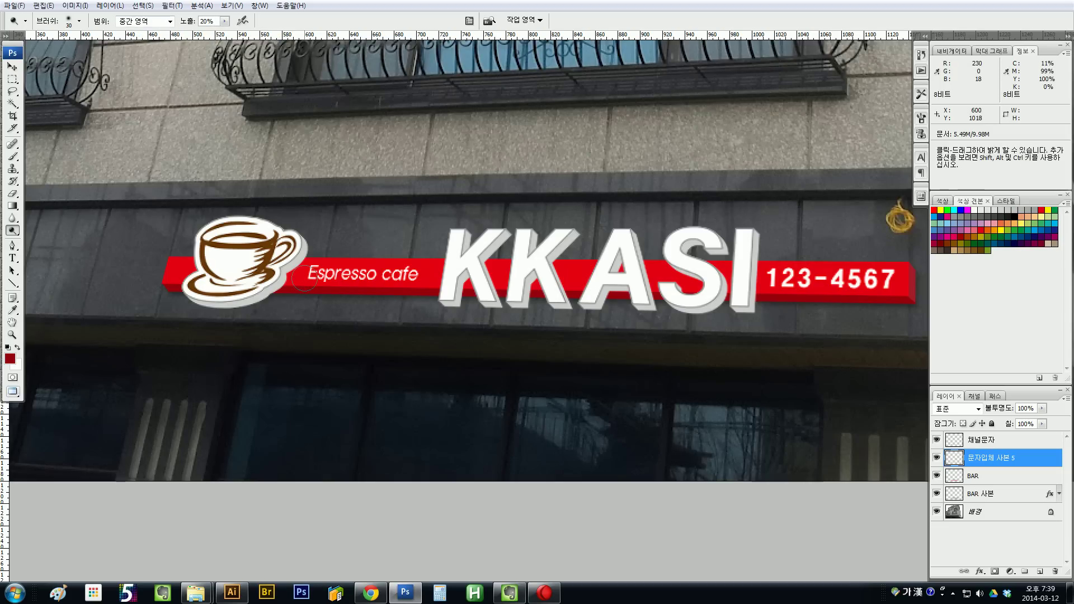
pyautogui.press('[')
pyautogui.press('[')
pyautogui.press('[')
pyautogui.press('[')
pyautogui.press(']')
pyautogui.press(']')
pyautogui.press(']')
pyautogui.press(']')
pyautogui.press('[')
pyautogui.press('[')
pyautogui.press('[')
pyautogui.moveTo(211, 278)
pyautogui.mouseDown()
pyautogui.moveTo(239, 273)
pyautogui.moveTo(277, 295)
pyautogui.mouseUp()
# - Refine the shading along the cup logo's side edge on the merged depth layer, alternating burn and dodge strokes at 20% exposure with a 35 px brush
pyautogui.press('alt')
pyautogui.moveTo(285, 299)
pyautogui.mouseDown()
pyautogui.moveTo(256, 293)
pyautogui.moveTo(276, 312)
pyautogui.moveTo(256, 279)
pyautogui.moveTo(267, 288)
pyautogui.mouseUp()
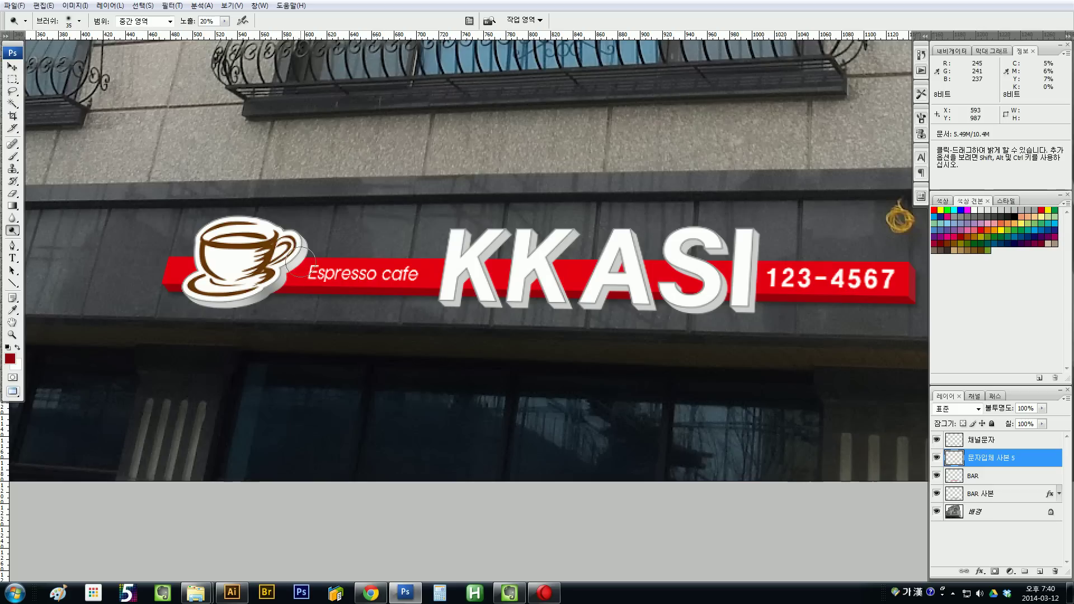
pyautogui.moveTo(206, 303)
pyautogui.mouseDown()
pyautogui.moveTo(224, 308)
pyautogui.moveTo(150, 285)
pyautogui.mouseUp()
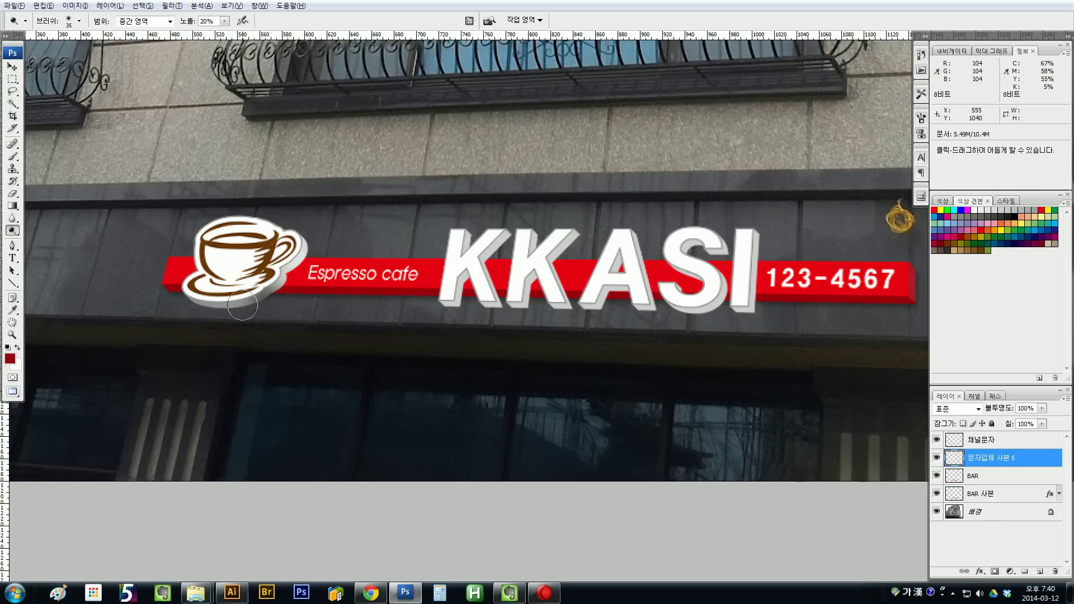
pyautogui.moveTo(420, 314); pyautogui.dragTo(348, 335)
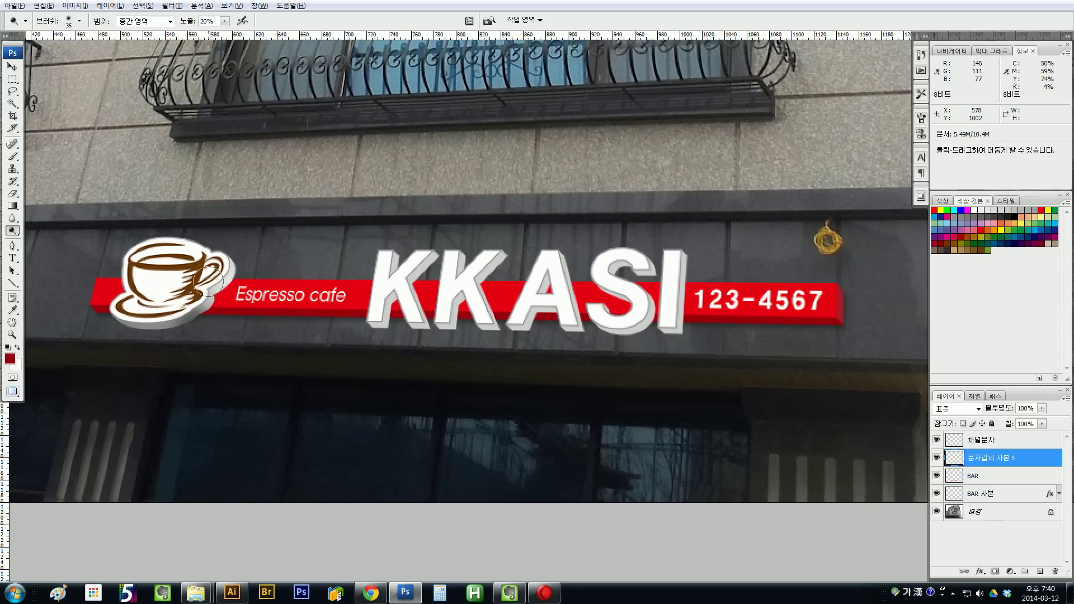
pyautogui.moveTo(221, 291); pyautogui.dragTo(235, 295)
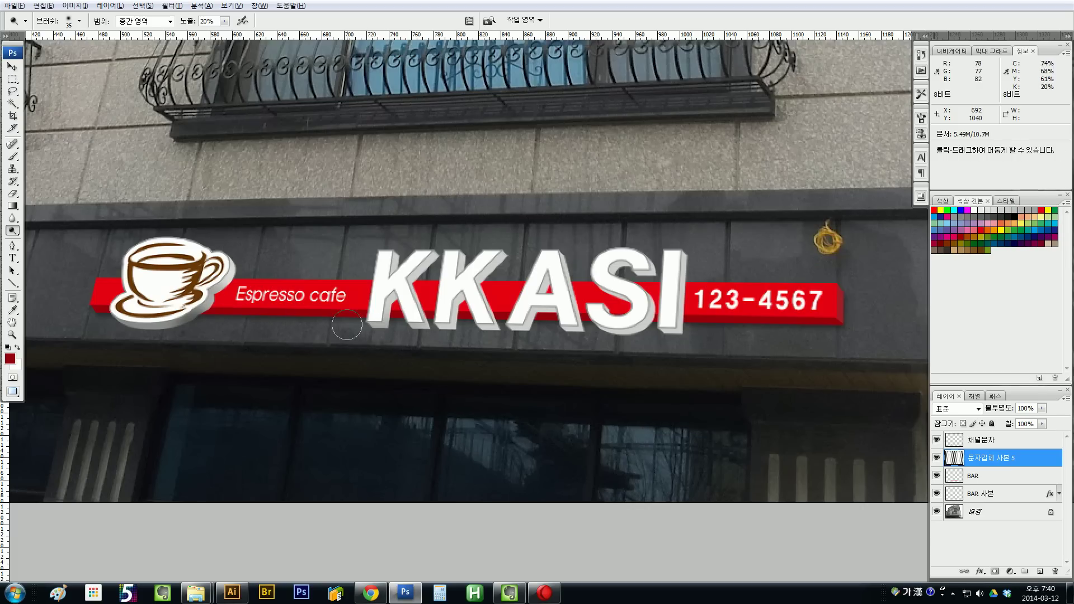
# - Darken the side faces of the KKASI letters using the Burn tool at 50% exposure, with a 35 px brush and a 10 px brush around the S
pyautogui.hotkey('shift', 'o')
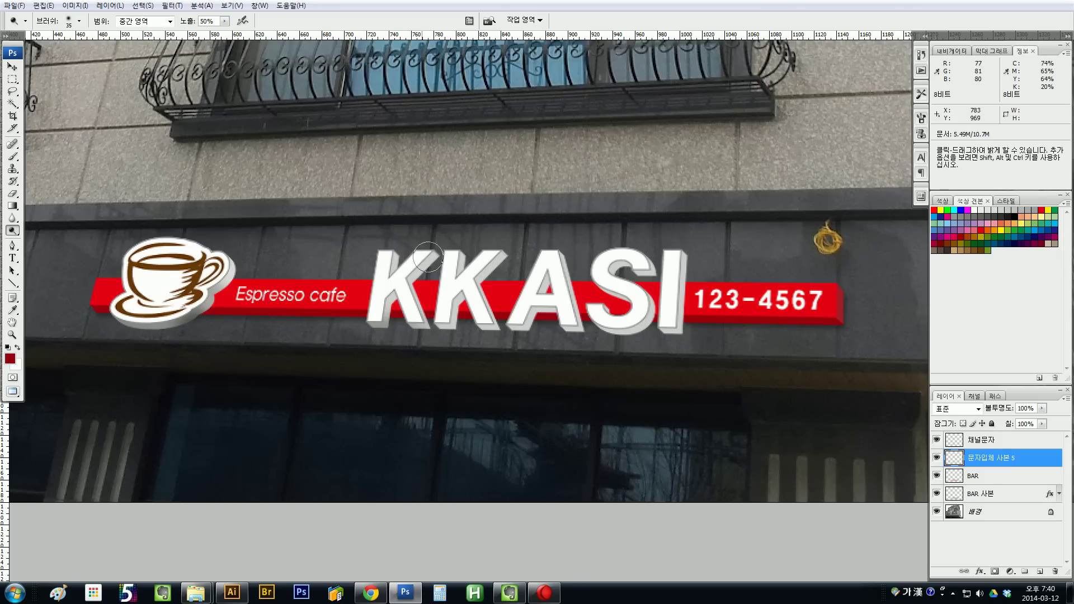
pyautogui.press('alt')
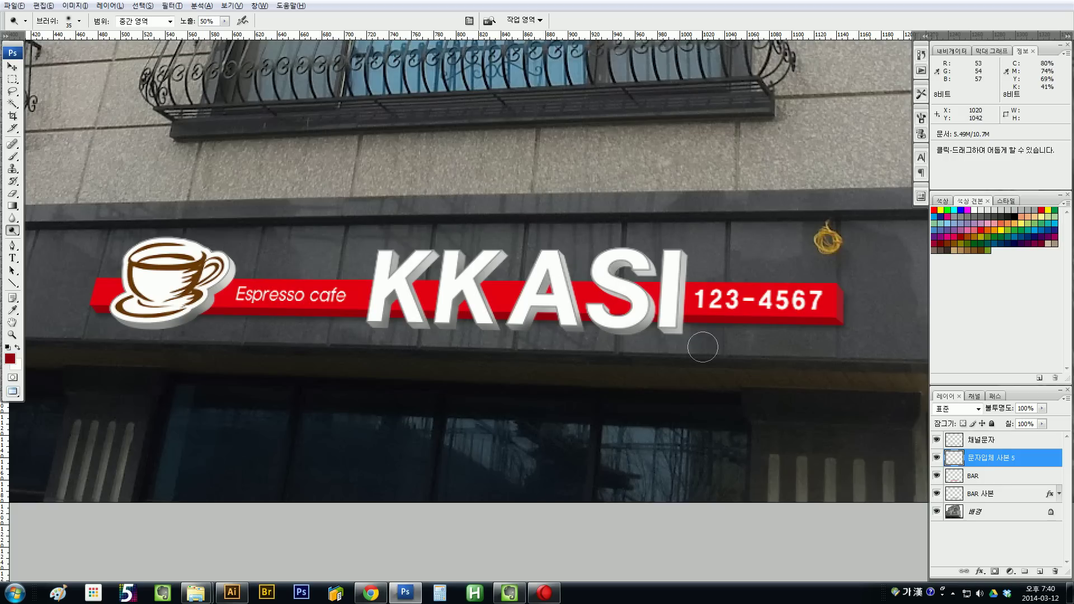
pyautogui.moveTo(678, 250); pyautogui.dragTo(678, 334)
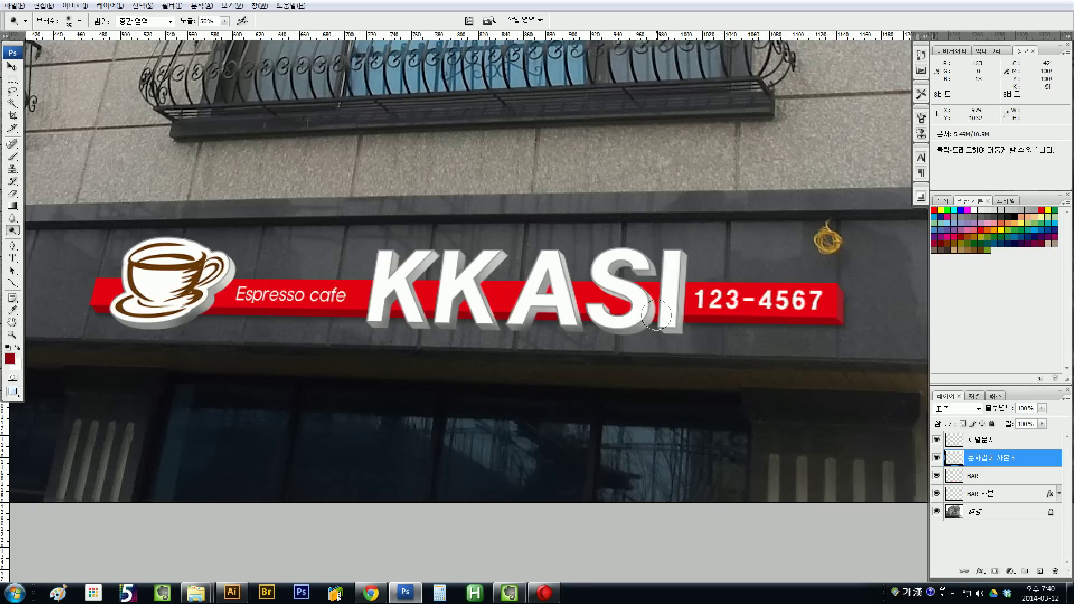
pyautogui.press('[')
pyautogui.press('[')
pyautogui.press('[')
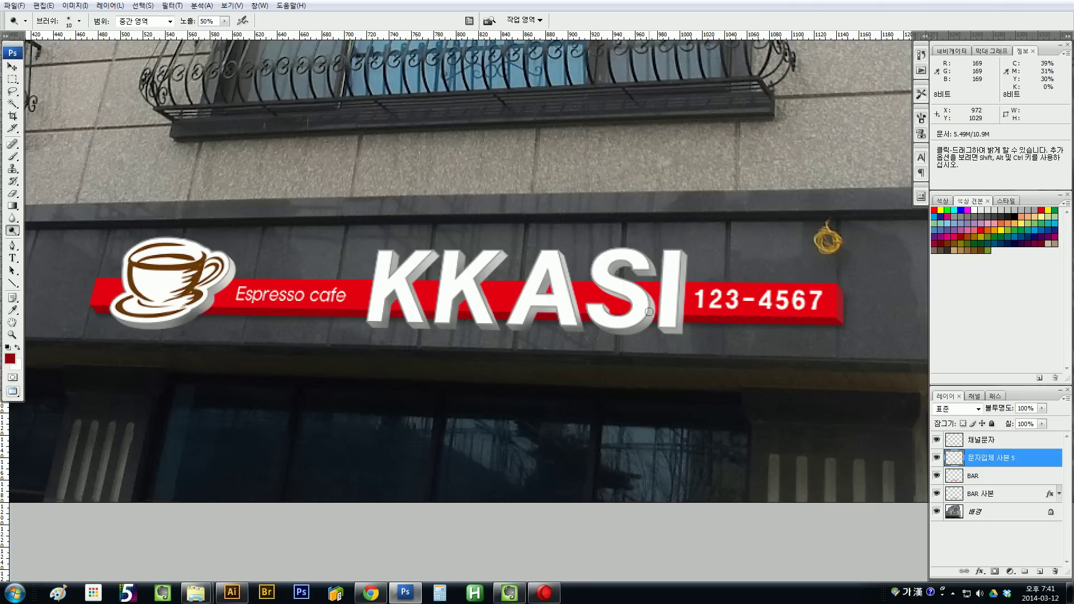
pyautogui.moveTo(651, 306); pyautogui.dragTo(665, 323)
pyautogui.hotkey('ctrl', '-')
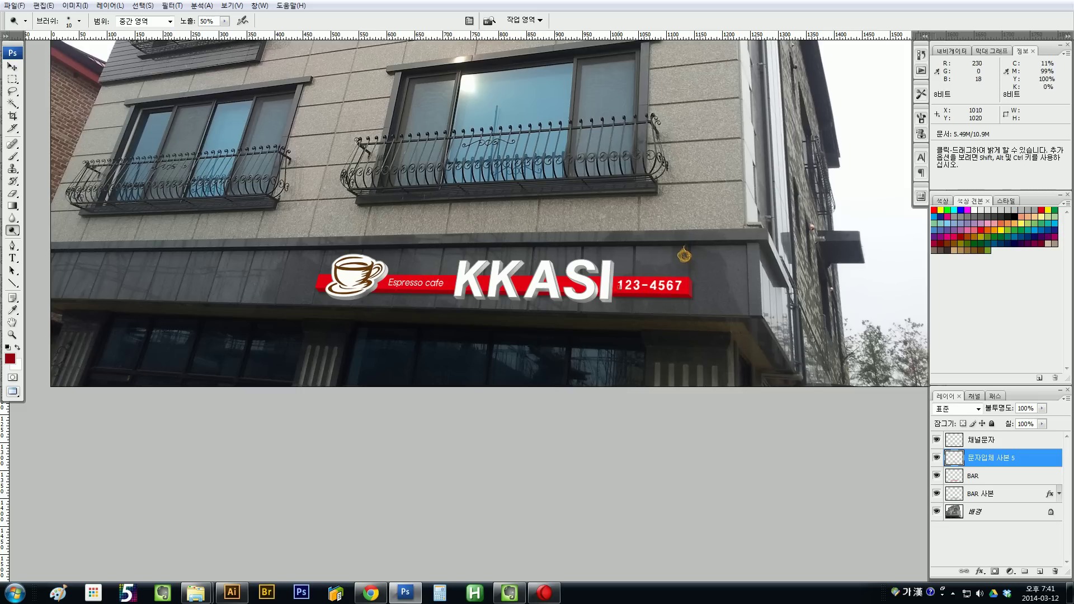
# - Add a drop shadow to the merged lettering depth layer, with global light off and the angle at 120°
pyautogui.hotkey('ctrl', '+')
pyautogui.hotkey('ctrl', '+')
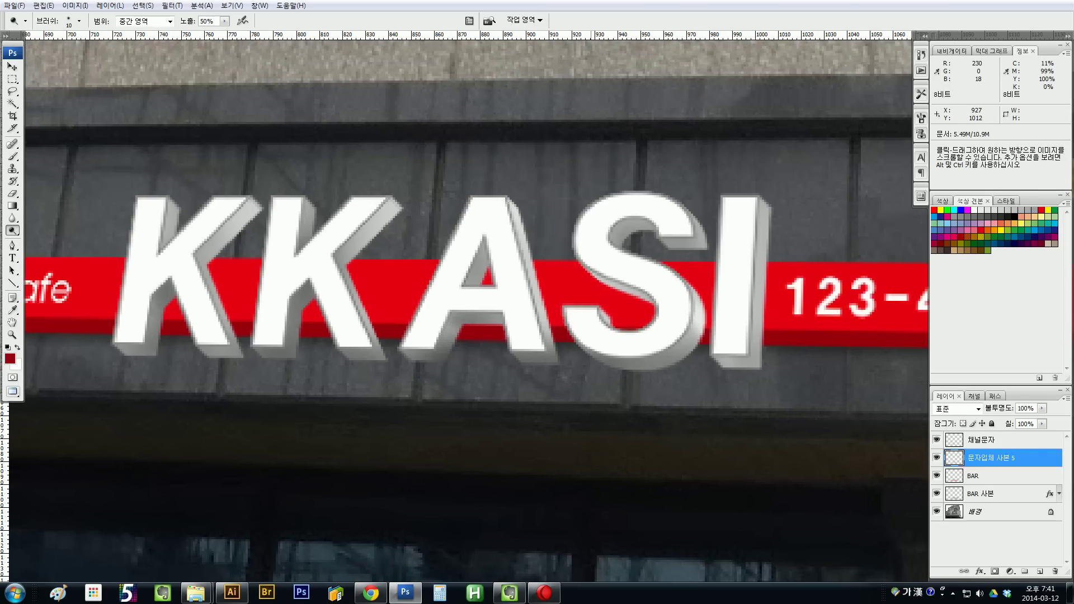
pyautogui.moveTo(1015, 457); pyautogui.dragTo(1008, 469)
pyautogui.doubleClick(1029, 460)
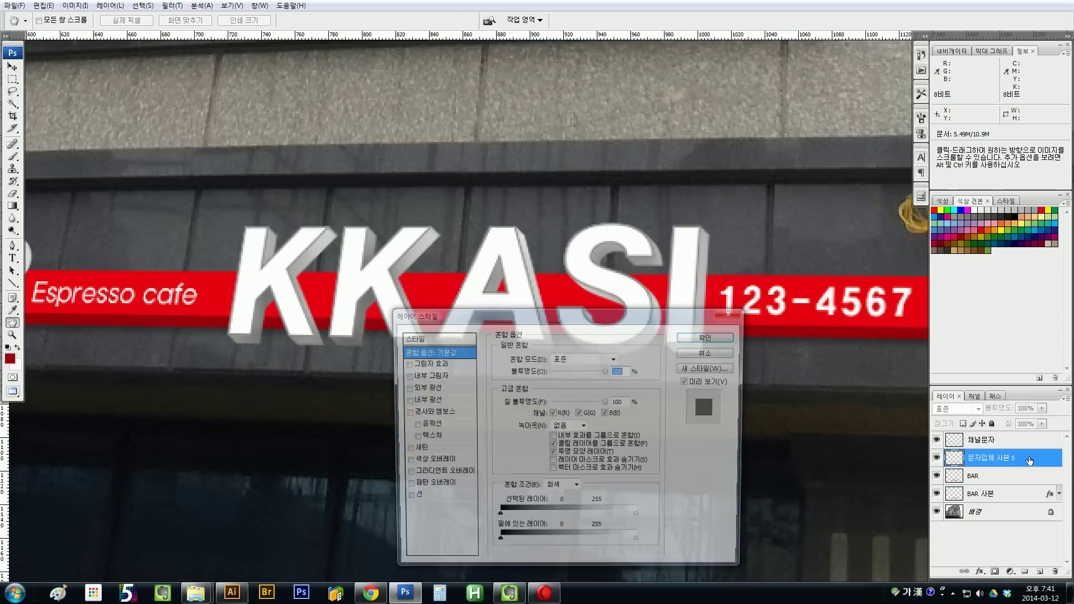
pyautogui.click(457, 362)
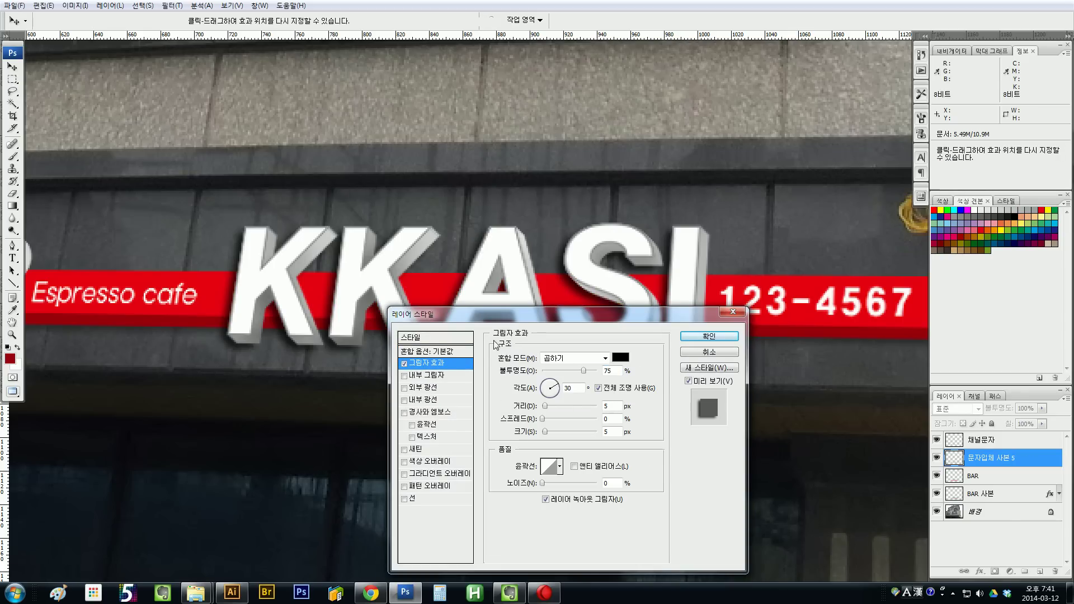
pyautogui.moveTo(523, 316); pyautogui.dragTo(646, 229)
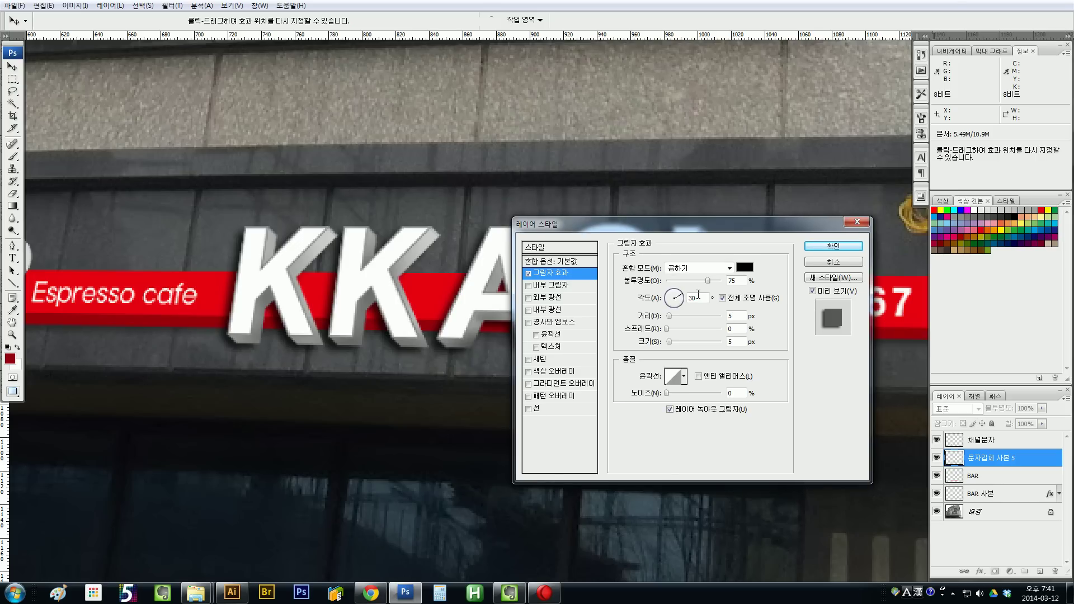
pyautogui.click(727, 299)
pyautogui.moveTo(714, 240); pyautogui.dragTo(736, 239)
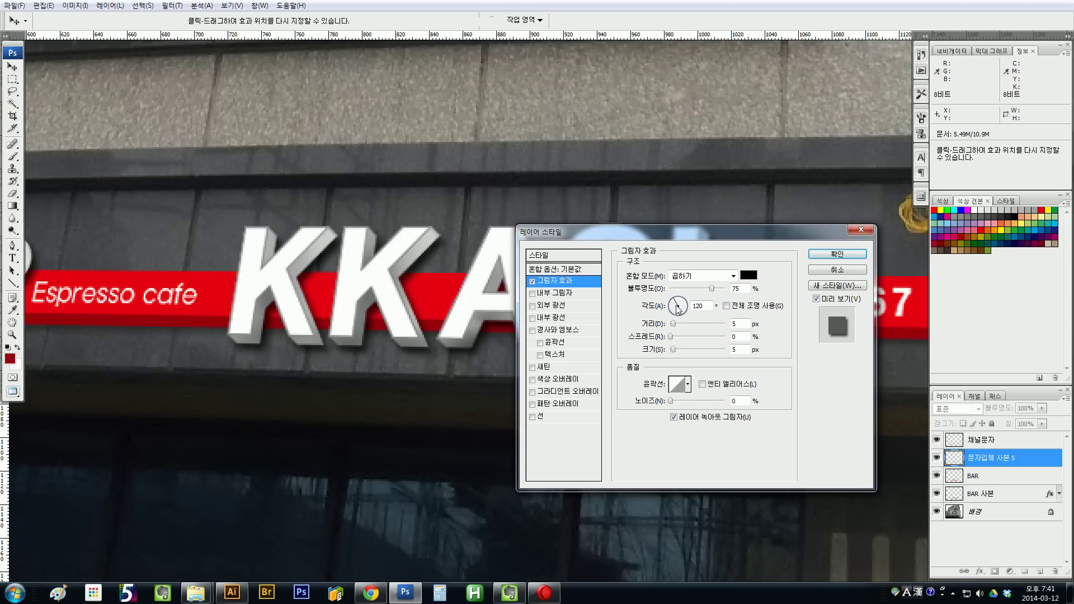
# - Soften the lettering's drop shadow by setting its opacity to 52% and shortening its distance slightly, and apply the layer style
pyautogui.moveTo(711, 288); pyautogui.dragTo(699, 290)
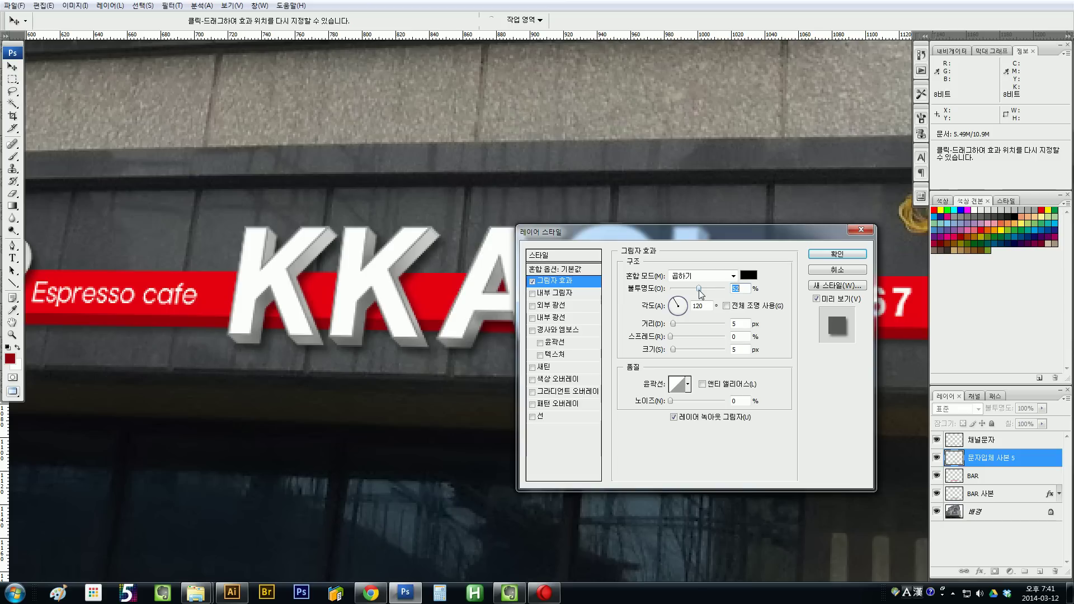
pyautogui.doubleClick(739, 323)
pyautogui.press('Down')
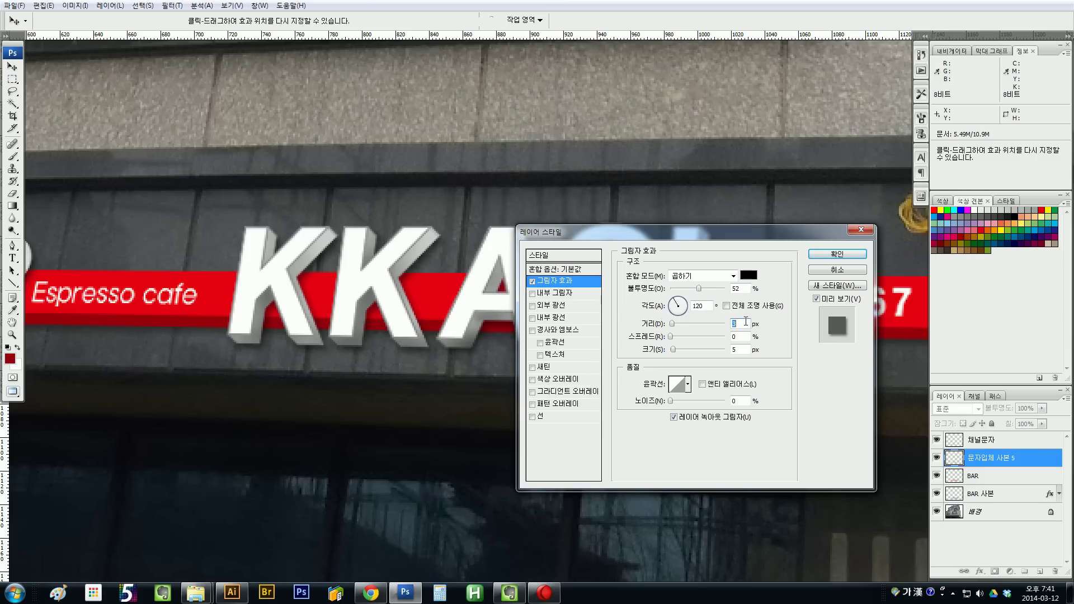
pyautogui.click(837, 256)
# - Examine the lettering's side shading and drop shadow up close and against the whole facade, and collapse the depth layer's effects list
pyautogui.hotkey('ctrl', '0')
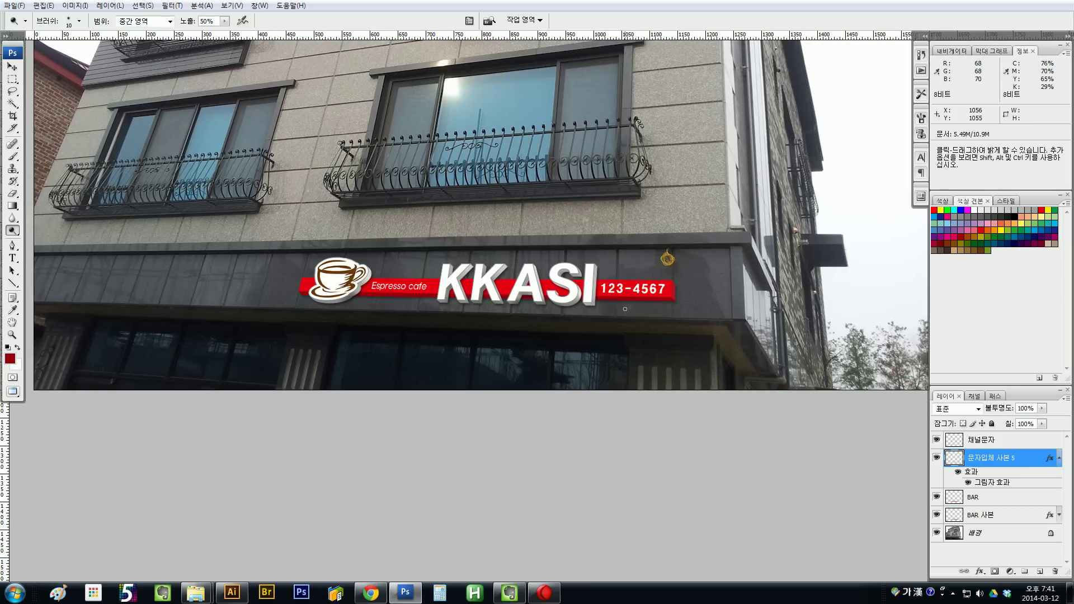
pyautogui.moveTo(489, 315)
pyautogui.mouseDown()
pyautogui.moveTo(639, 294)
pyautogui.moveTo(584, 302)
pyautogui.mouseUp()
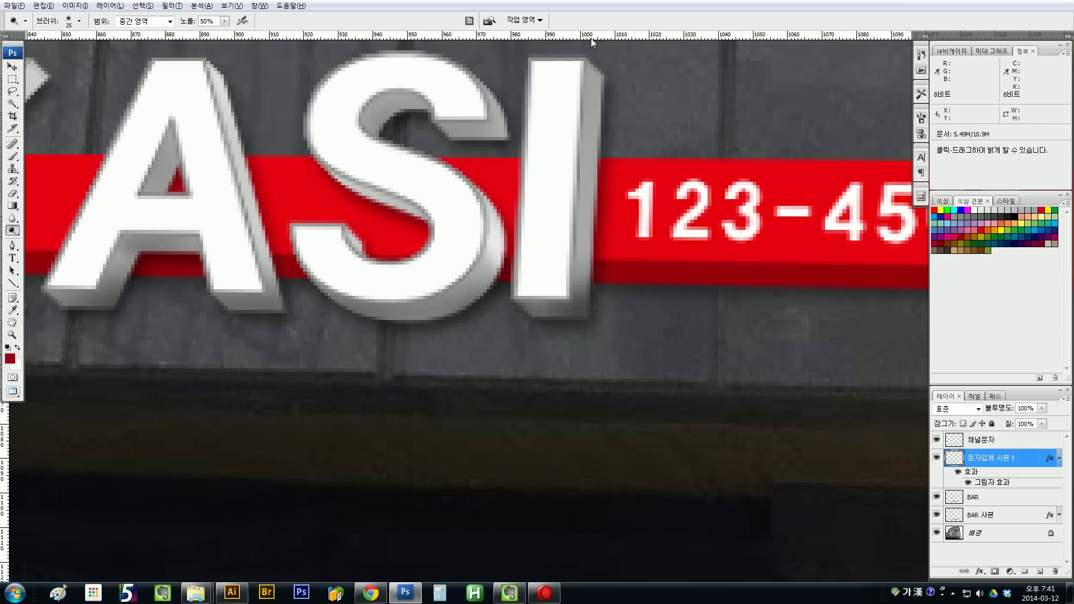
pyautogui.hotkey('ctrl', '-')
pyautogui.hotkey('ctrl', '-')
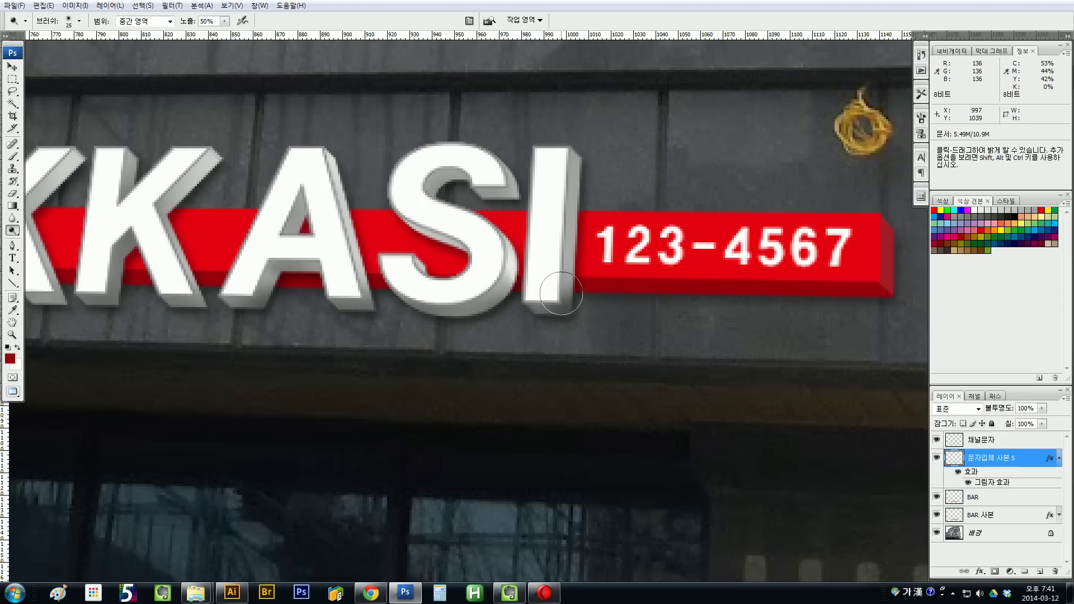
pyautogui.hotkey('ctrl', '-')
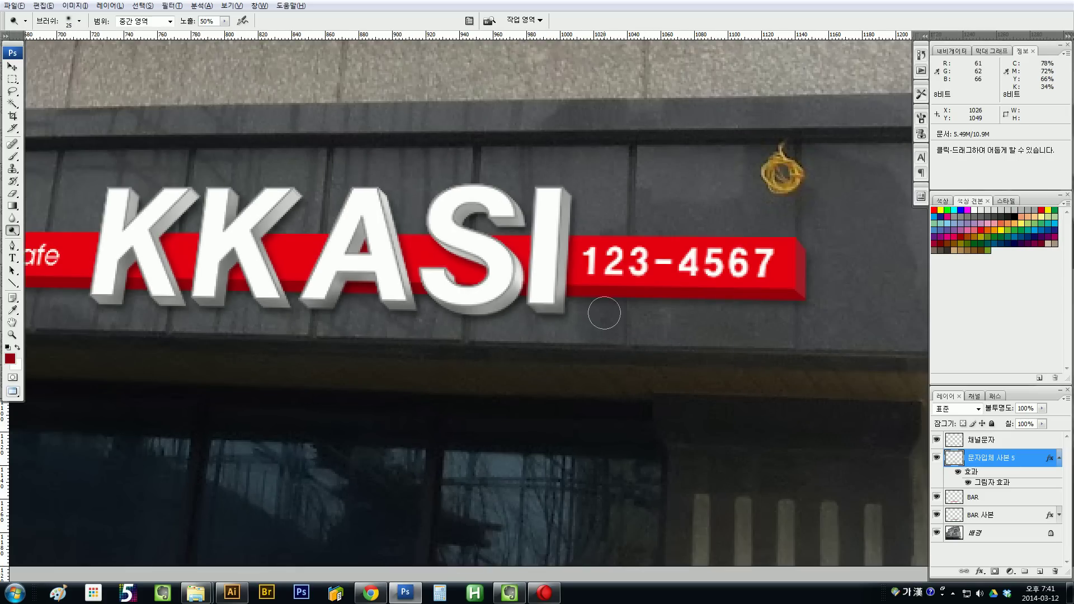
pyautogui.scroll(-4, 604, 313)
pyautogui.scroll(1, 601, 310)
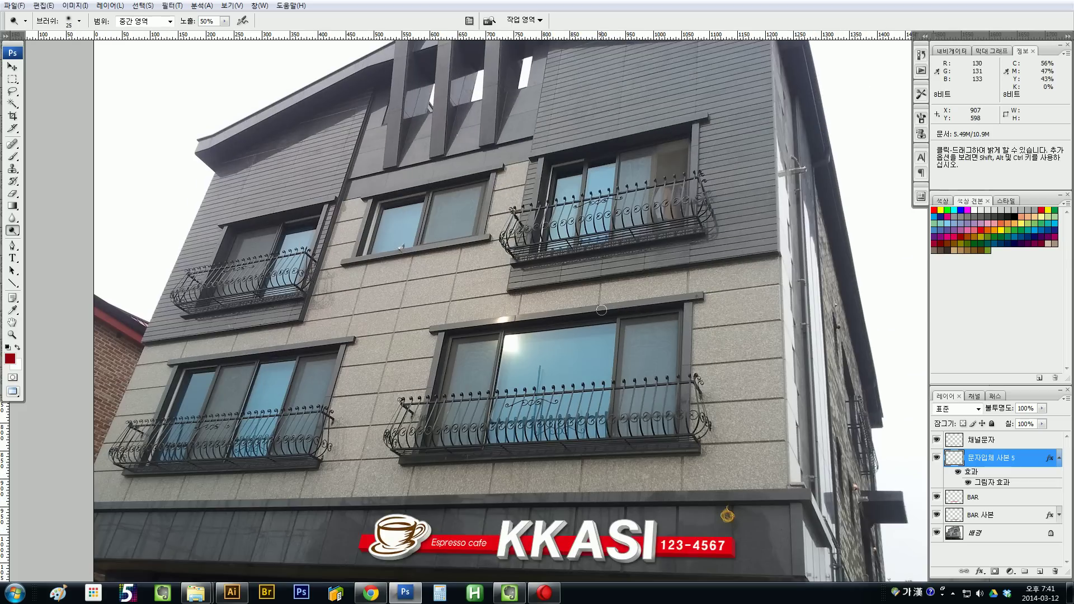
pyautogui.scroll(-3, 602, 310)
pyautogui.scroll(-1, 596, 390)
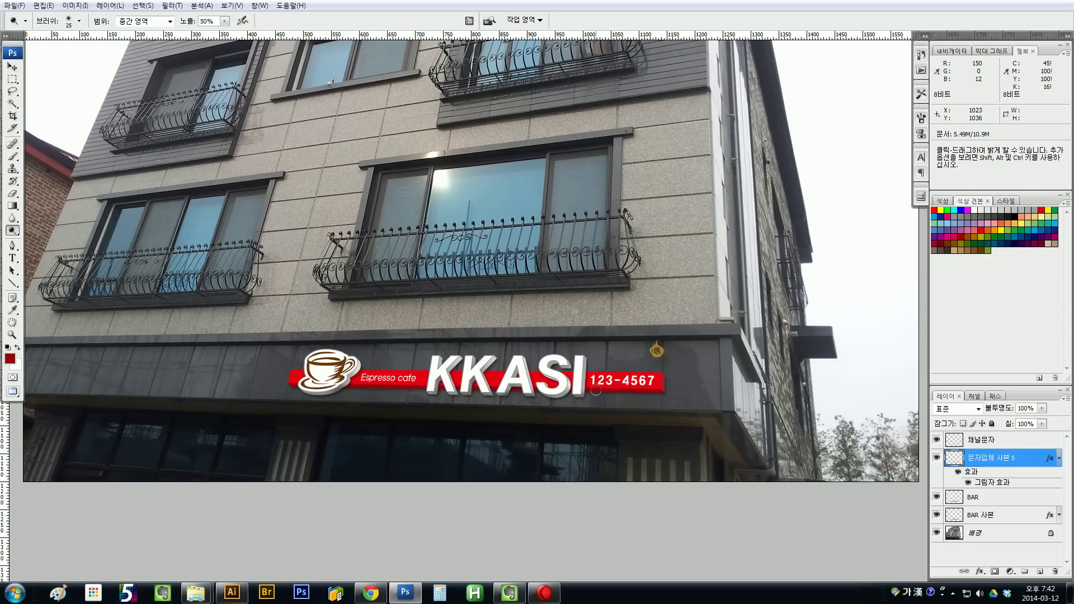
pyautogui.click(1058, 459)
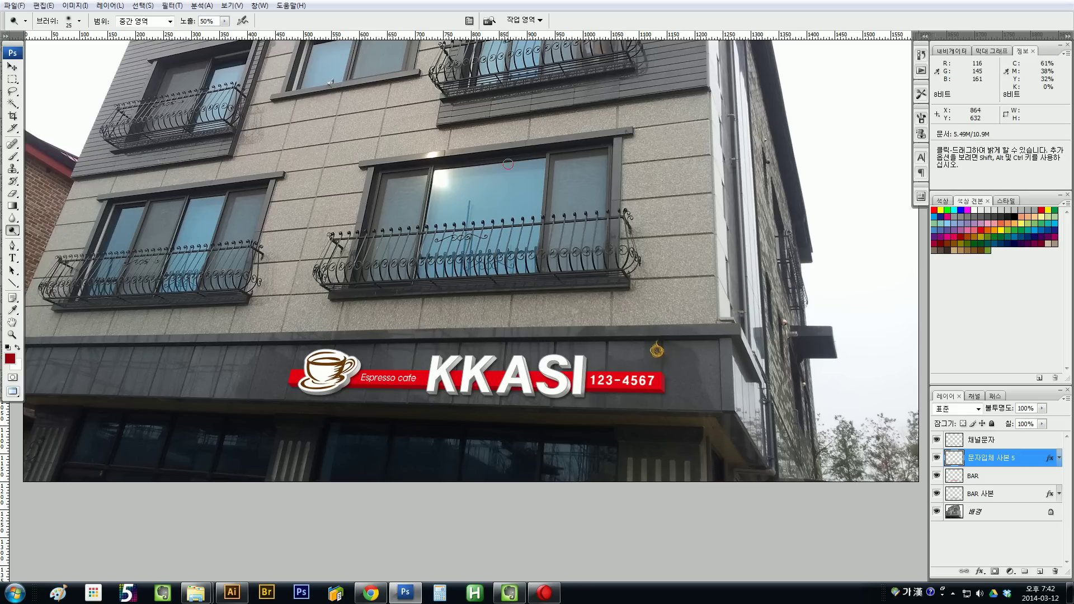
pyautogui.scroll(3, 492, 179)
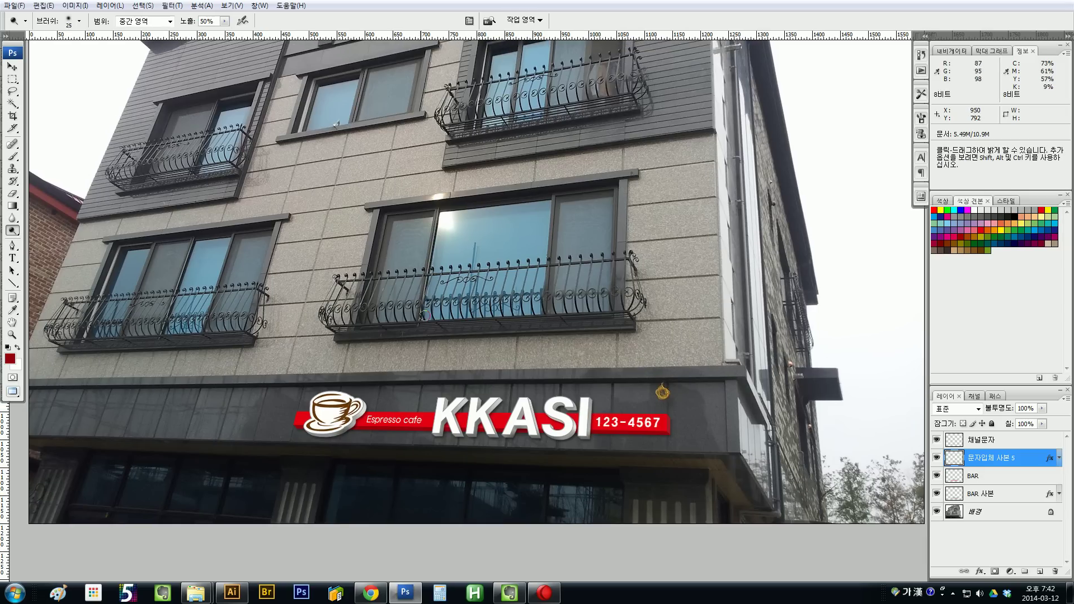
pyautogui.scroll(5, 312, 230)
pyautogui.moveTo(586, 337); pyautogui.dragTo(595, 250)
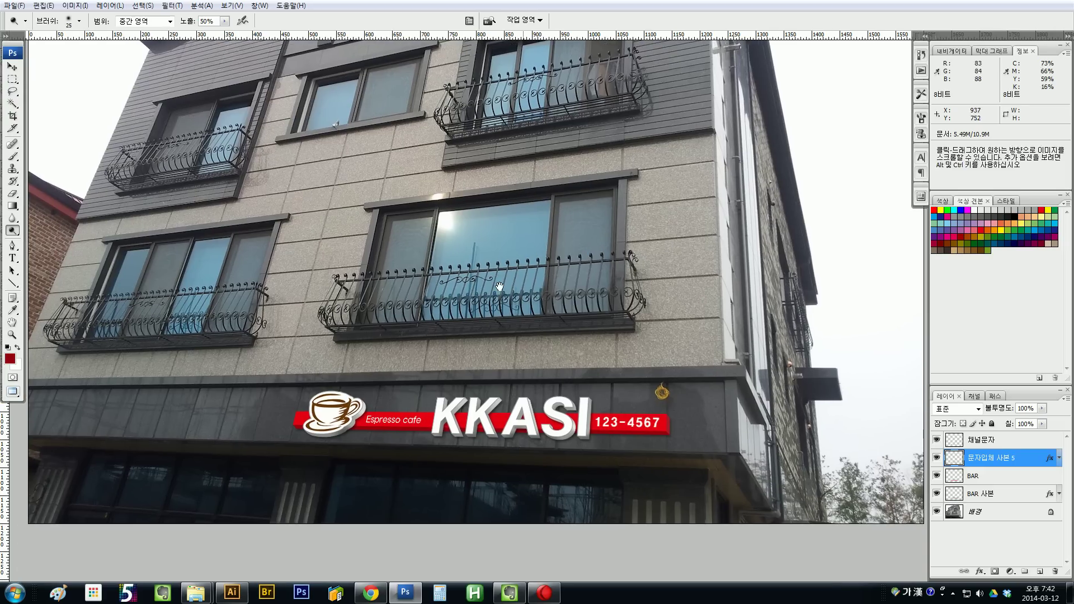
pyautogui.moveTo(452, 284); pyautogui.dragTo(482, 290)
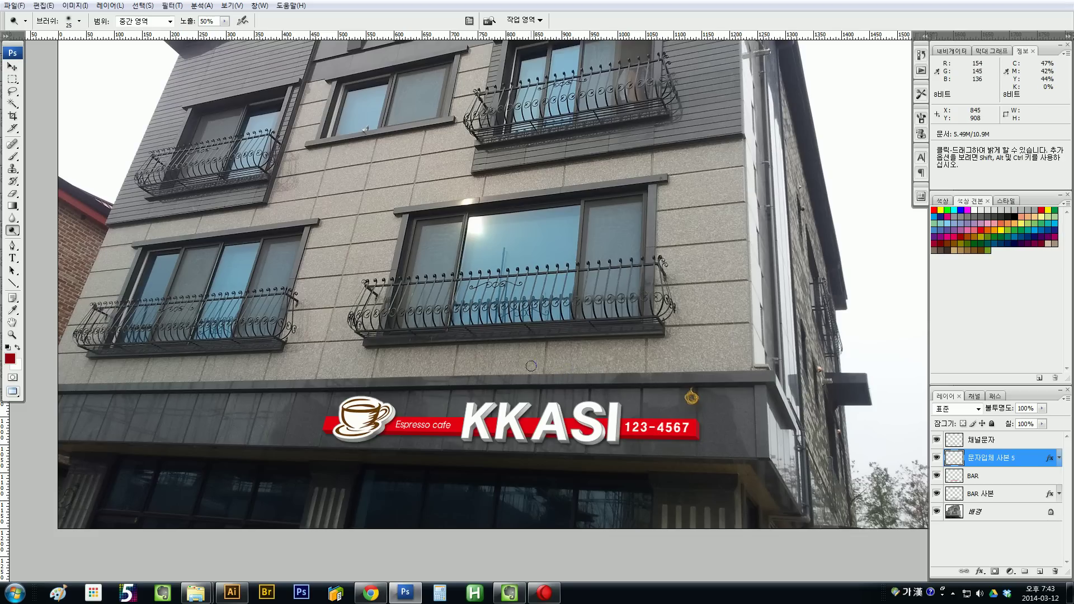
pyautogui.scroll(3, 530, 365)
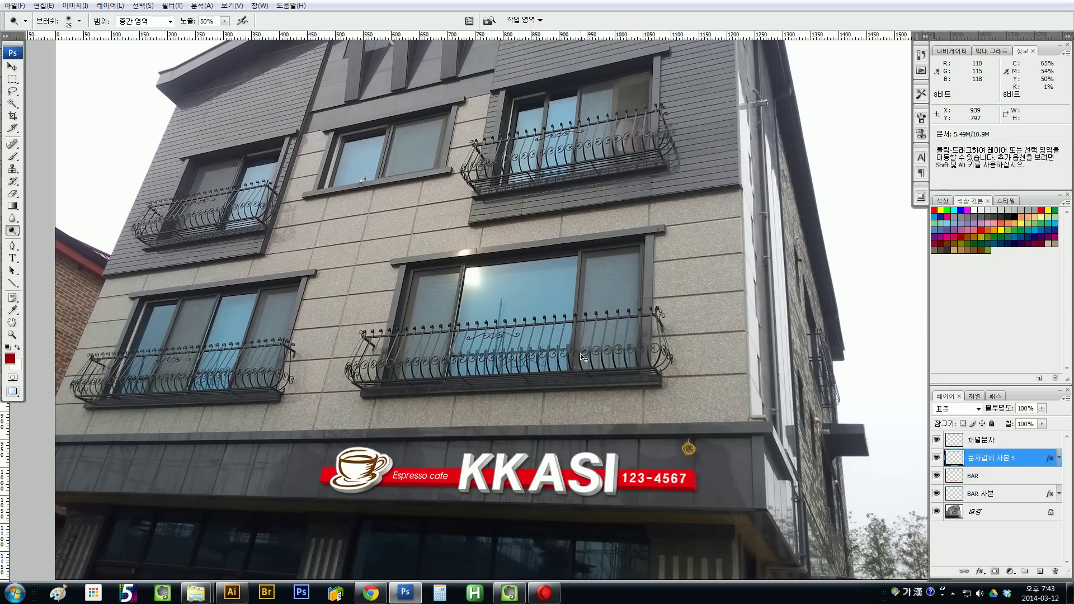
# - Duplicate the 배경 background photo layer and darken the copy using Hue/Saturation with Lightness -55
pyautogui.hotkey('ctrl', '-')
pyautogui.hotkey('ctrl', '-')
pyautogui.moveTo(474, 359); pyautogui.dragTo(477, 358)
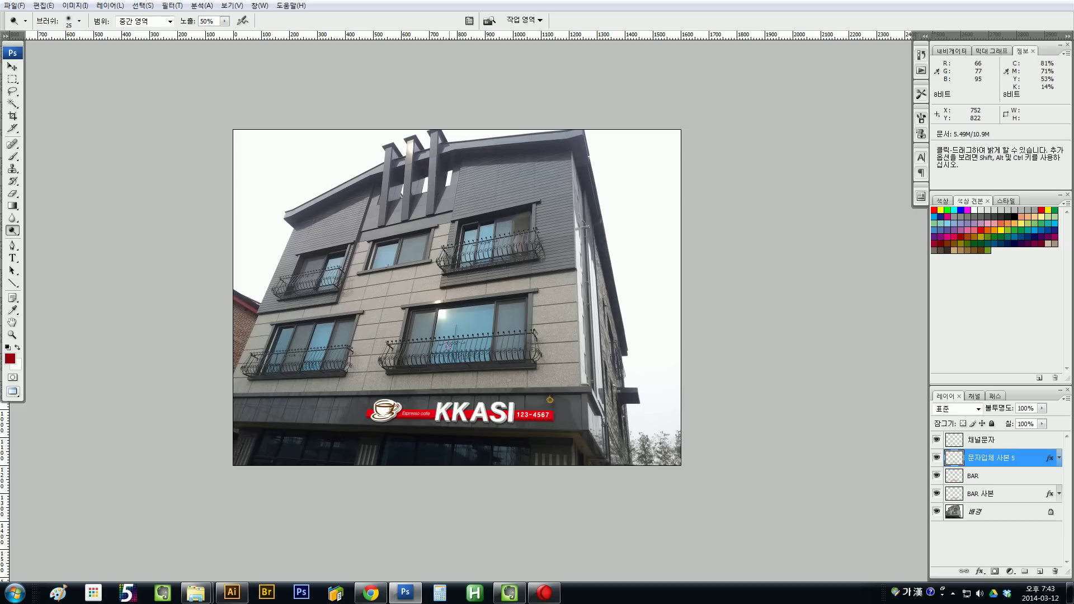
pyautogui.click(1008, 511)
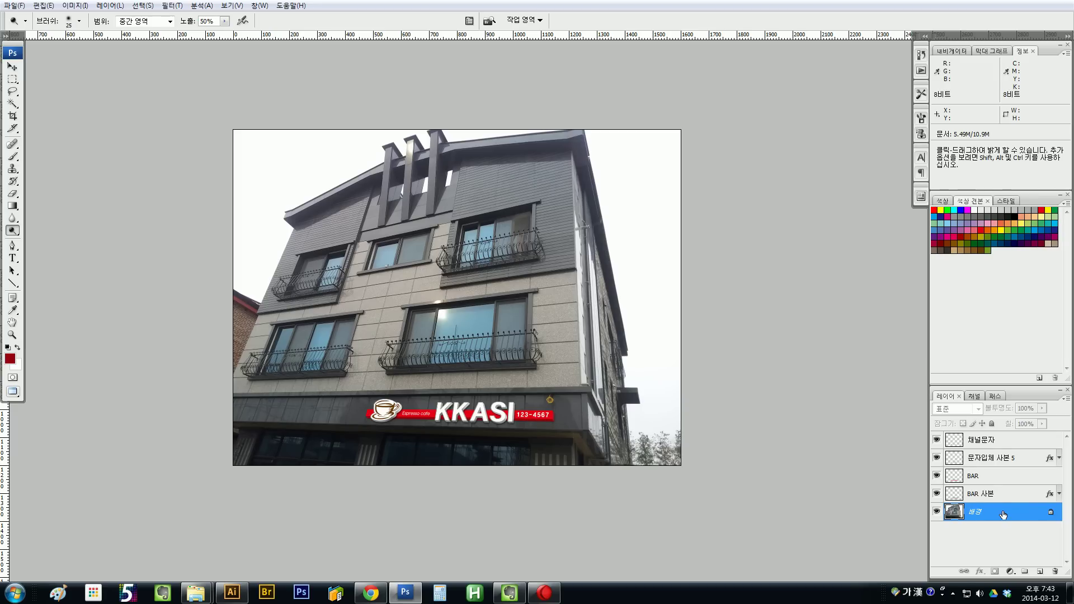
pyautogui.hotkey('ctrl', 'j')
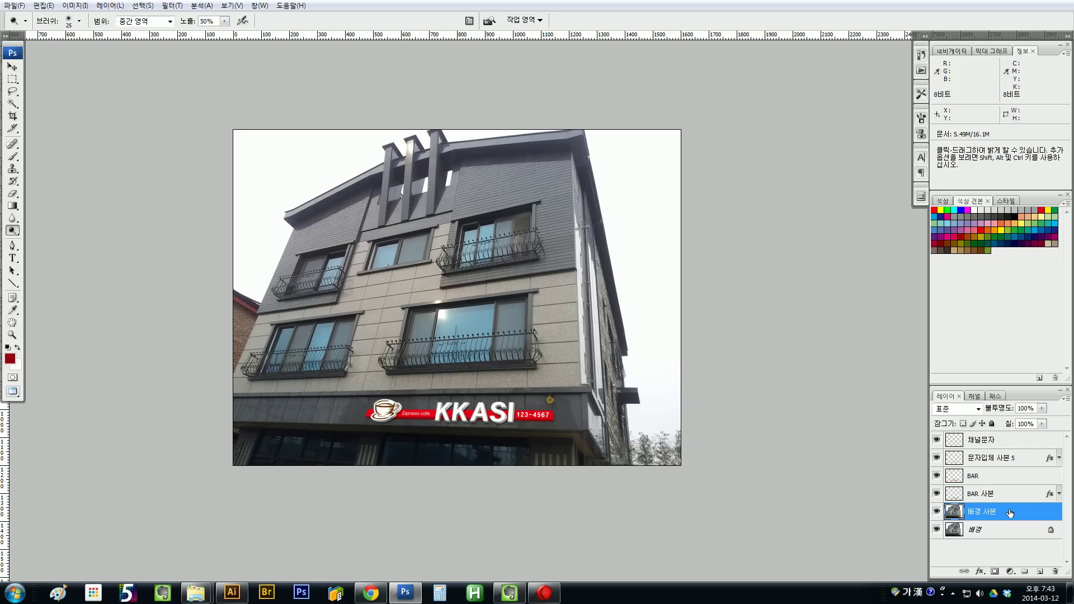
pyautogui.hotkey('ctrl', 'u')
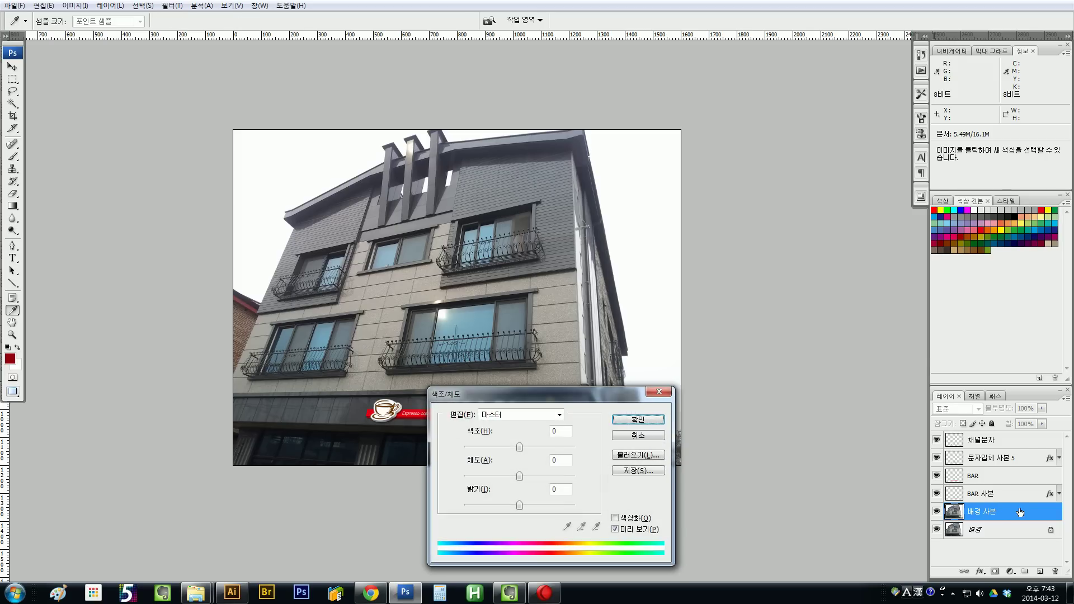
pyautogui.moveTo(519, 504); pyautogui.dragTo(489, 501)
pyautogui.moveTo(587, 396); pyautogui.dragTo(830, 340)
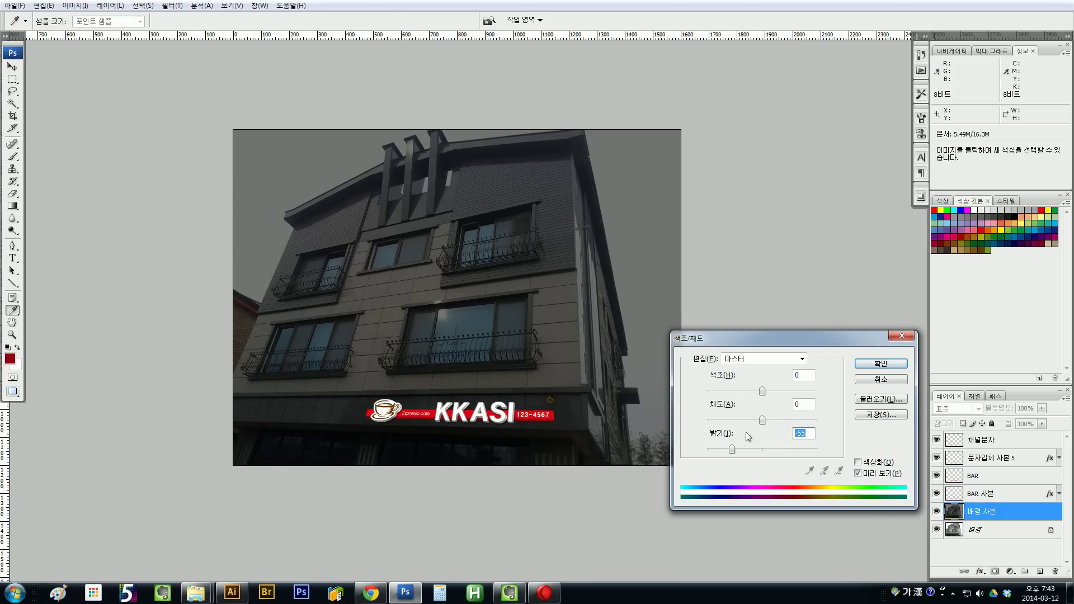
pyautogui.click(870, 365)
# - Inspect the sign against the darkened building, both up close and together with the surrounding facade
pyautogui.press('o')
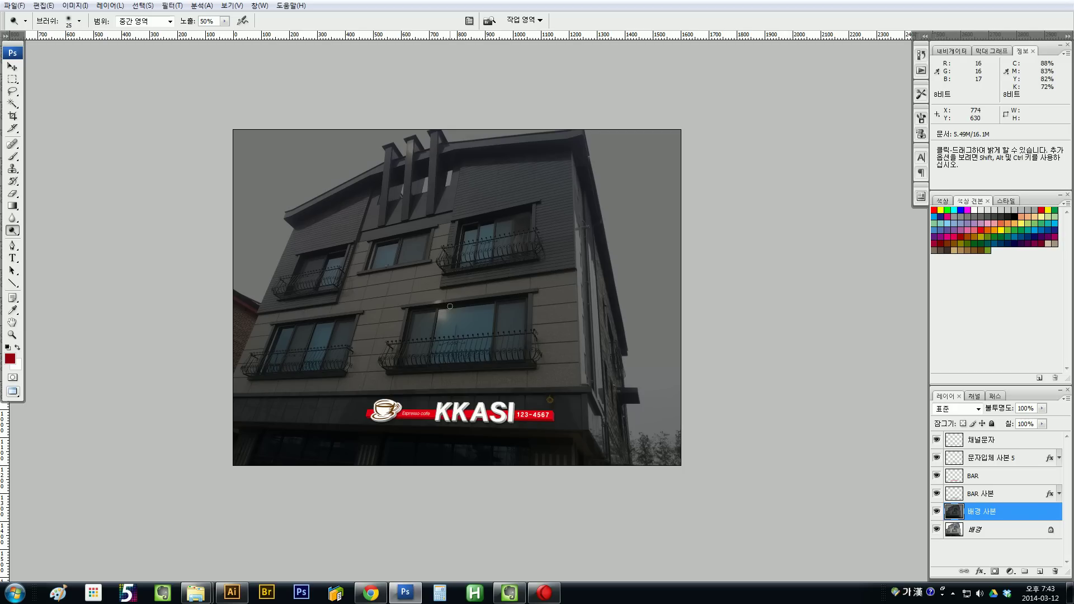
pyautogui.moveTo(467, 335); pyautogui.dragTo(473, 306)
pyautogui.moveTo(347, 426); pyautogui.dragTo(604, 325)
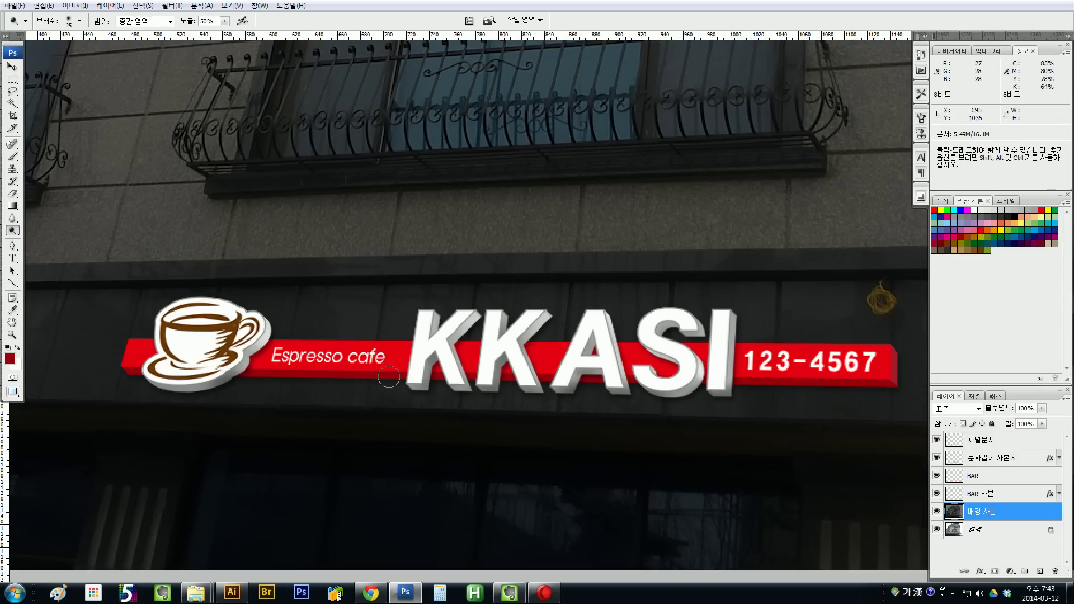
pyautogui.hotkey('ctrl', '0')
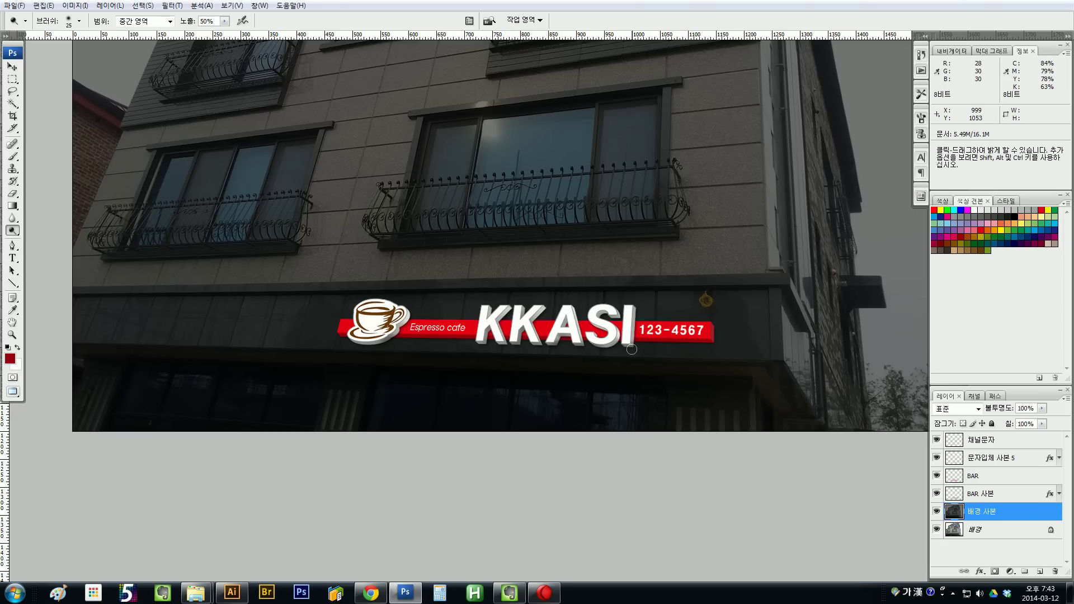
# - Duplicate the 문자입체 사본 5 depth layer, hide the original, and darken the copy with Hue/Saturation Lightness -55
pyautogui.click(958, 461)
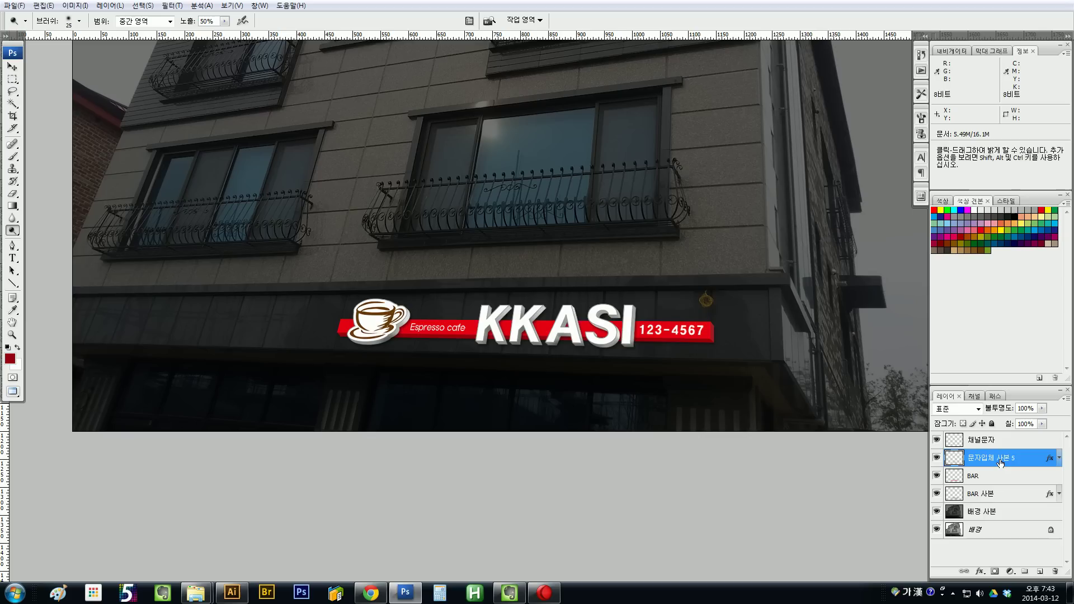
pyautogui.hotkey('ctrl', 'j')
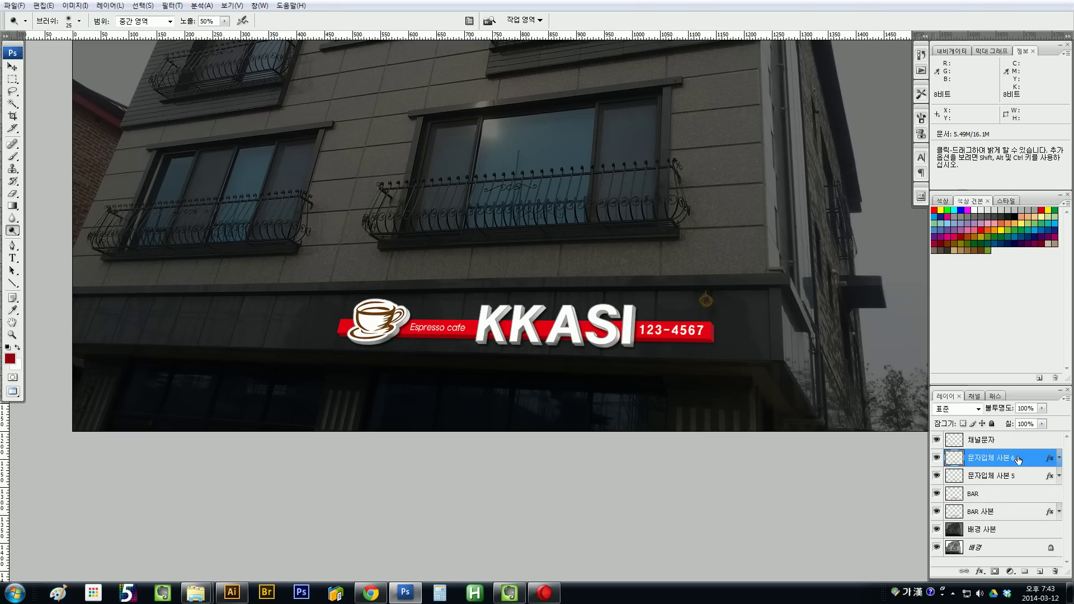
pyautogui.click(936, 475)
pyautogui.hotkey('ctrl', 'u')
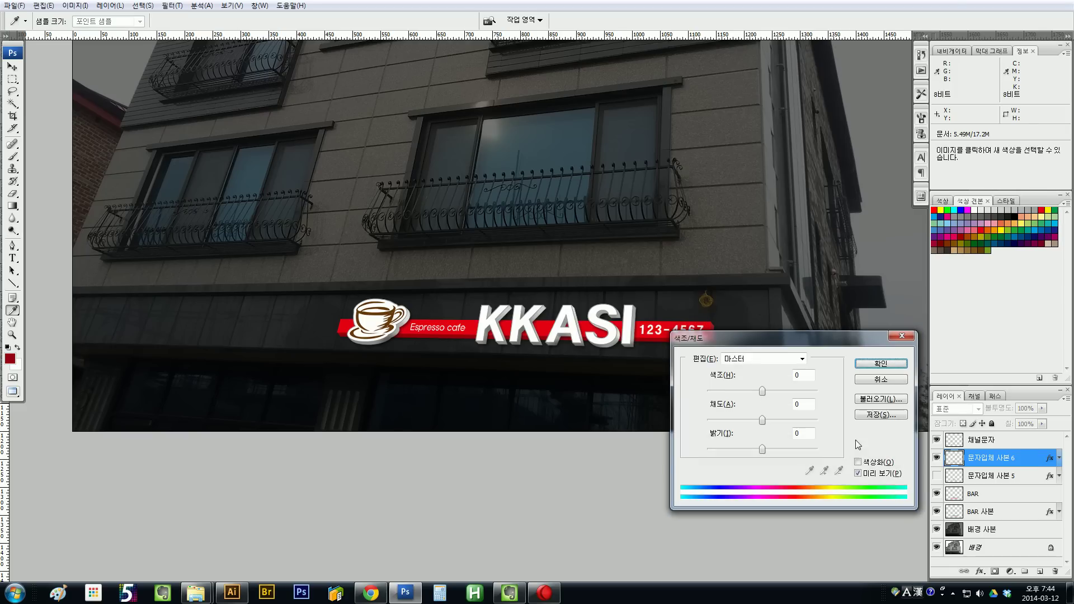
pyautogui.doubleClick(801, 435)
pyautogui.write('-55')
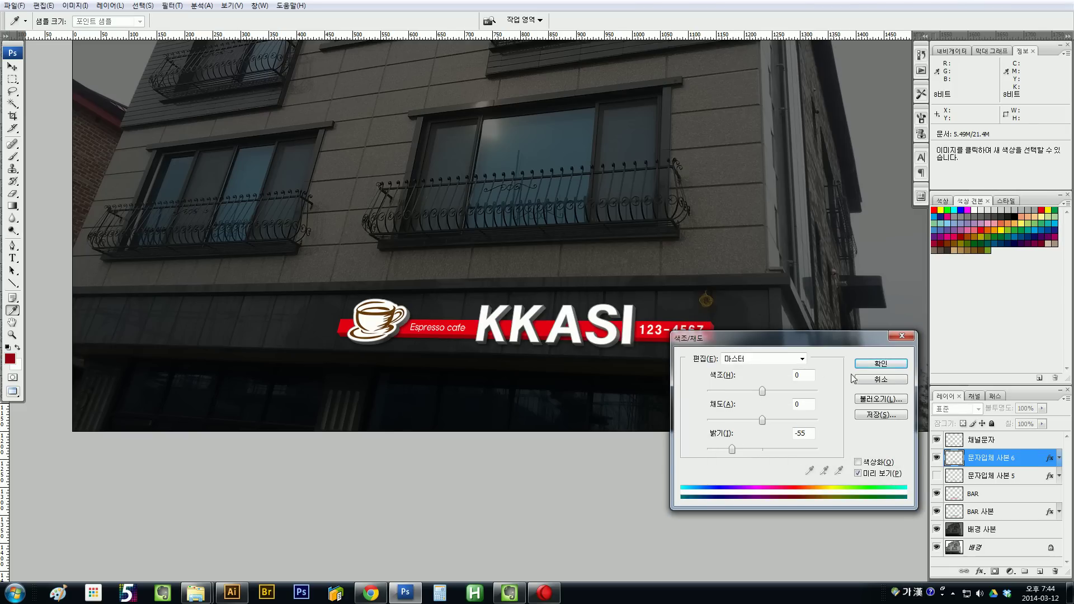
pyautogui.click(887, 364)
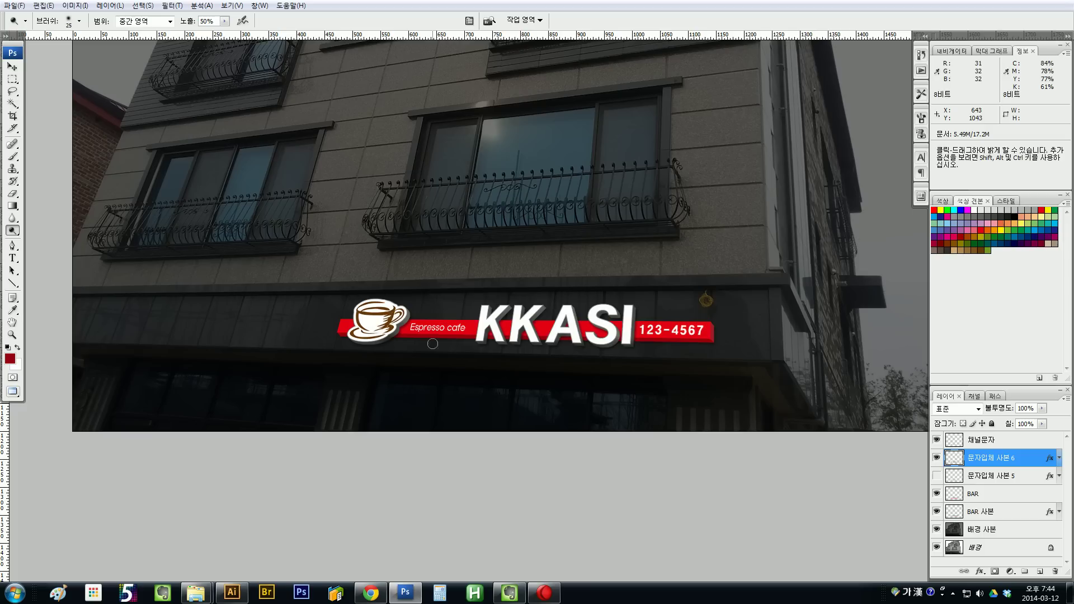
# - Duplicate both the BAR and BAR 사본 layers of the red sign bar
pyautogui.click(990, 439)
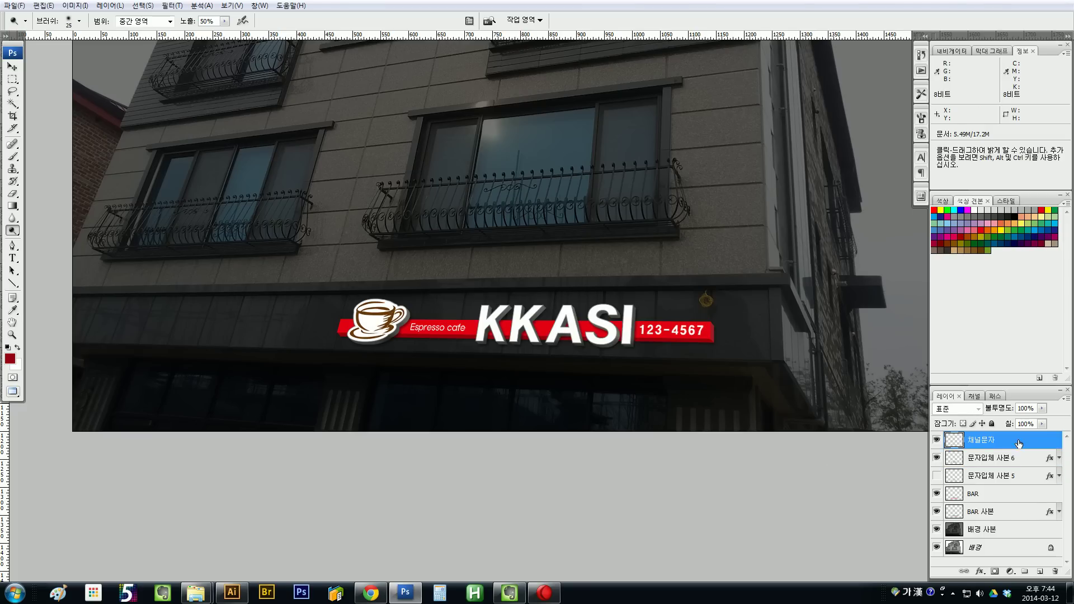
pyautogui.click(1001, 511)
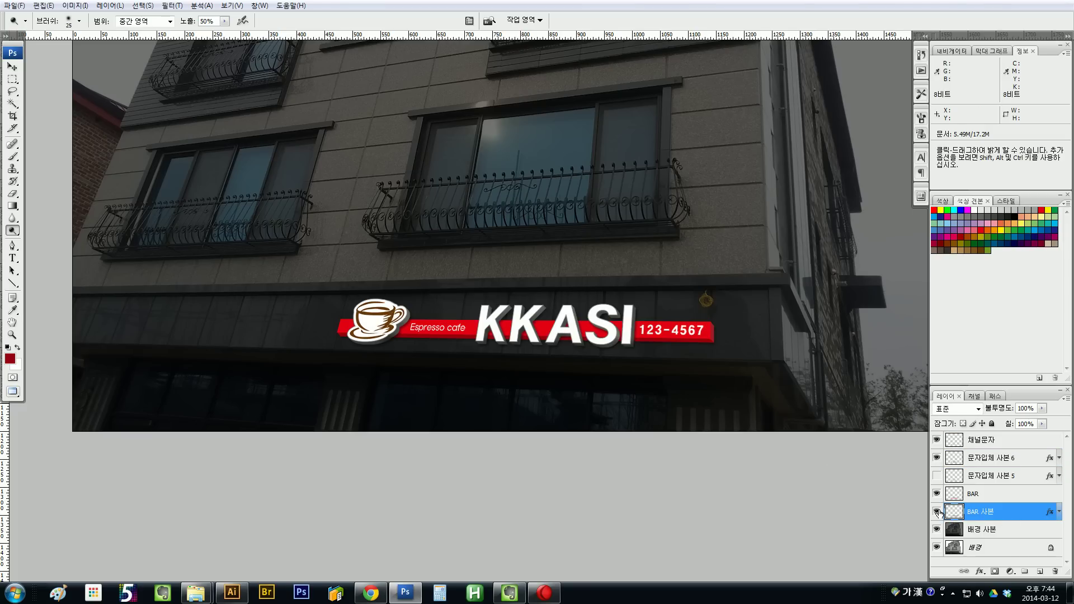
pyautogui.click(937, 511)
pyautogui.click(937, 511)
pyautogui.click(998, 494)
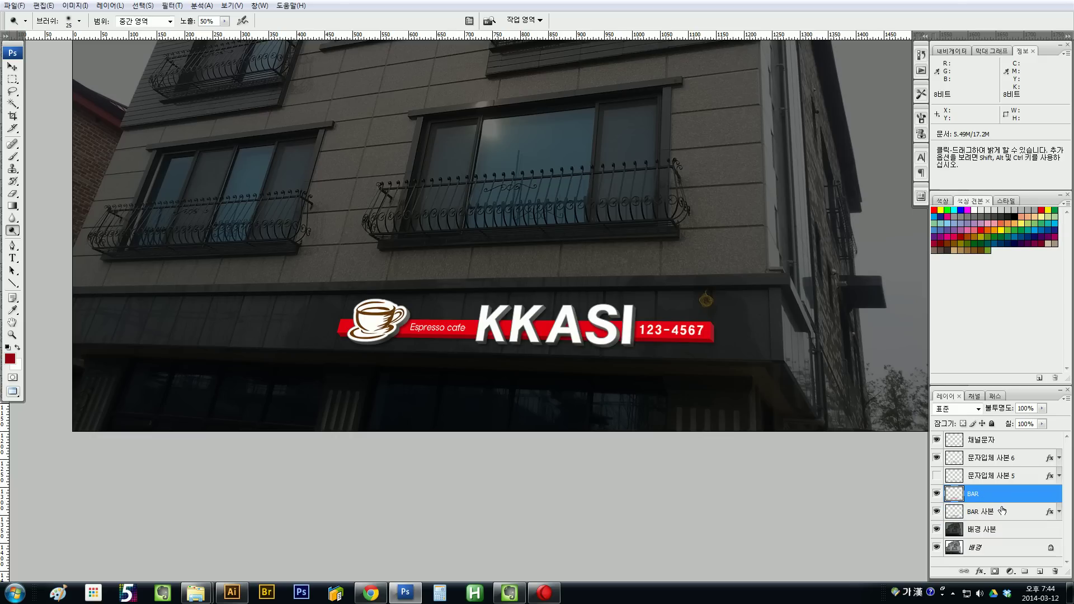
pyautogui.keyDown('shift'); pyautogui.click(1004, 513); pyautogui.keyUp('shift')
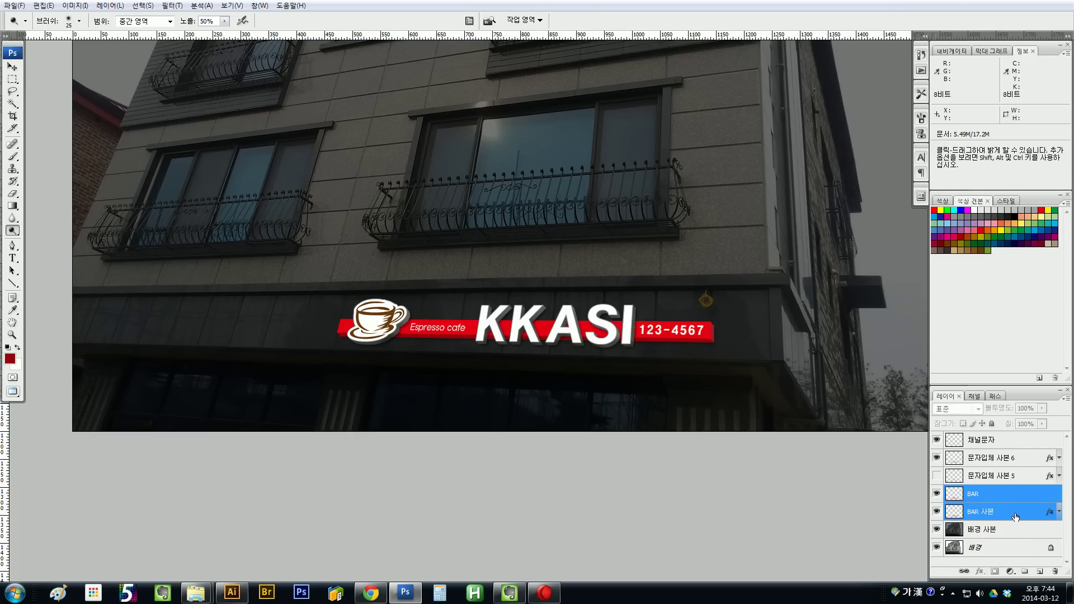
pyautogui.click(1017, 495)
pyautogui.hotkey('ctrl', 'j')
pyautogui.click(1018, 511)
pyautogui.click(1018, 535)
pyautogui.hotkey('ctrl', 'j')
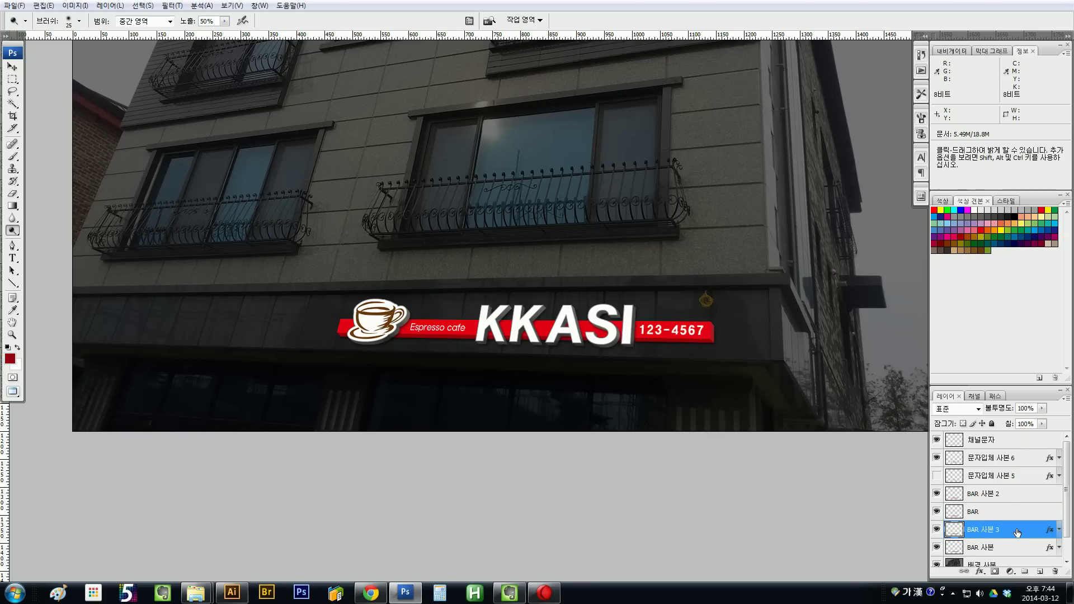
# - Merge the two duplicated bar layers into a single layer above the original BAR layer
pyautogui.keyDown('shift'); pyautogui.click(1018, 512); pyautogui.keyUp('shift')
pyautogui.hotkey('ctrl', 'e')
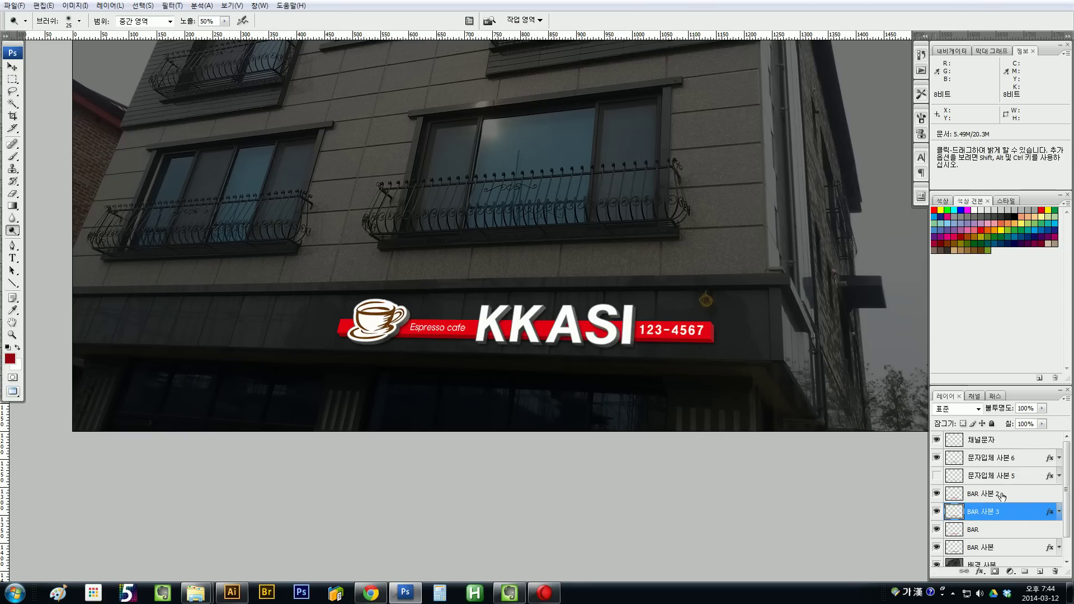
pyautogui.keyDown('shift'); pyautogui.click(1002, 494); pyautogui.keyUp('shift')
pyautogui.keyDown('ctrl'); pyautogui.click(1024, 509); pyautogui.keyUp('ctrl')
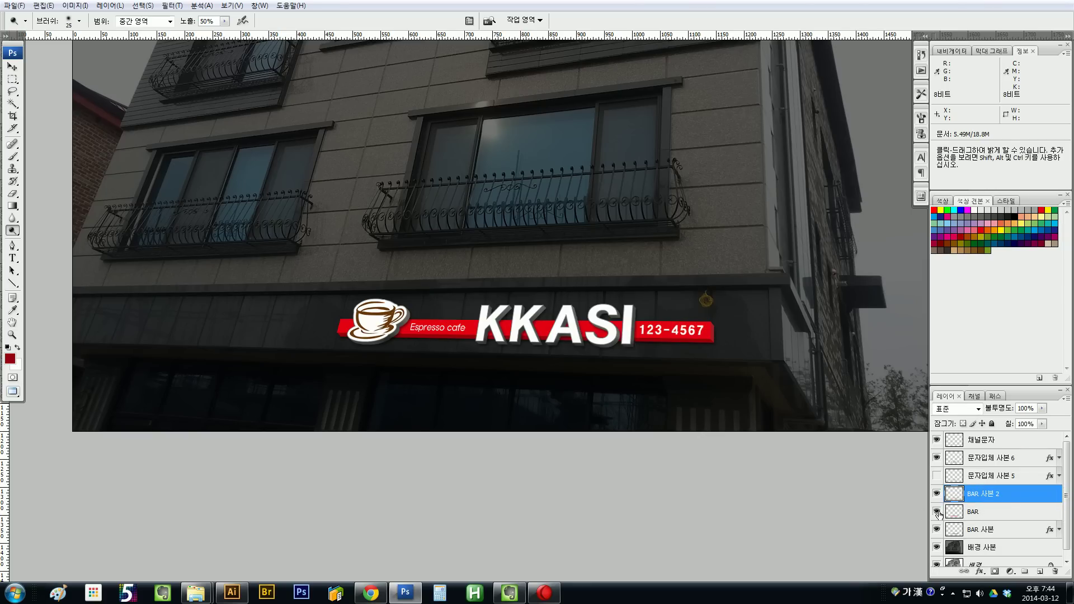
# - Hide the original BAR and BAR 사본 layers and darken the merged bar copy with Hue/Saturation Lightness -55
pyautogui.moveTo(937, 511); pyautogui.dragTo(939, 532)
pyautogui.hotkey('ctrl', 'u')
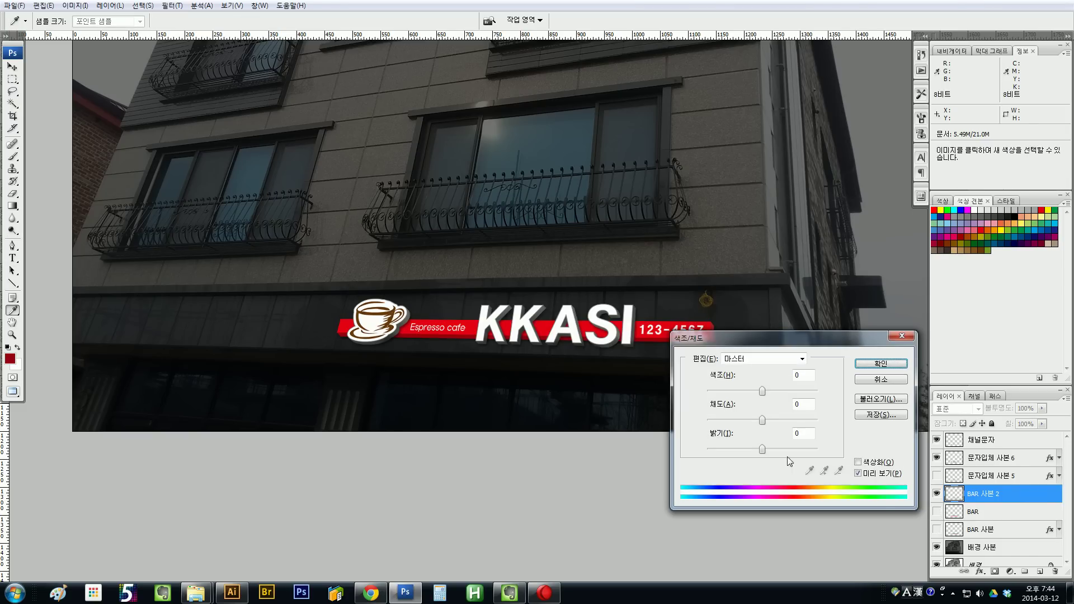
pyautogui.write('-55')
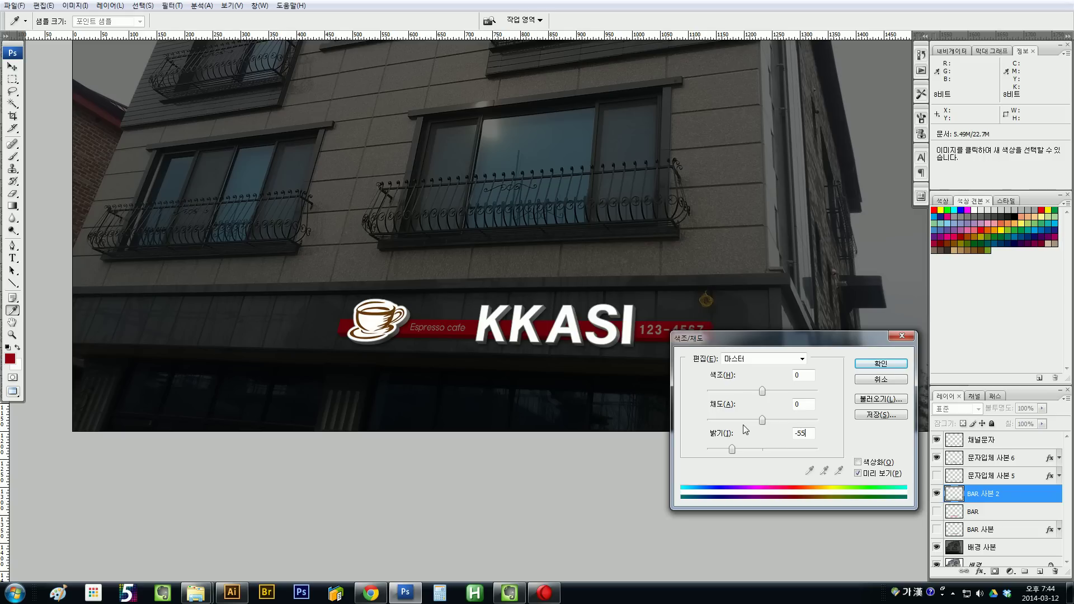
pyautogui.press('Return')
pyautogui.press('o')
# - Examine the darkened bar, its phone number text and the lettering's sides, both up close and against the night facade
pyautogui.scroll(1, 477, 395)
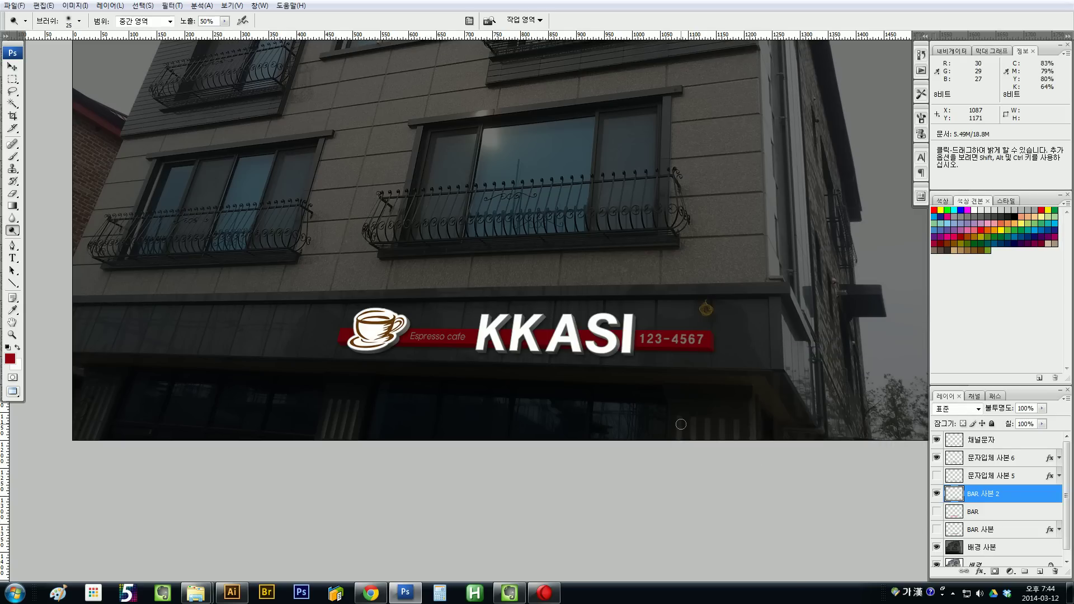
pyautogui.moveTo(670, 400)
pyautogui.mouseDown()
pyautogui.moveTo(633, 392)
pyautogui.moveTo(623, 336)
pyautogui.mouseUp()
pyautogui.scroll(-2, 630, 353)
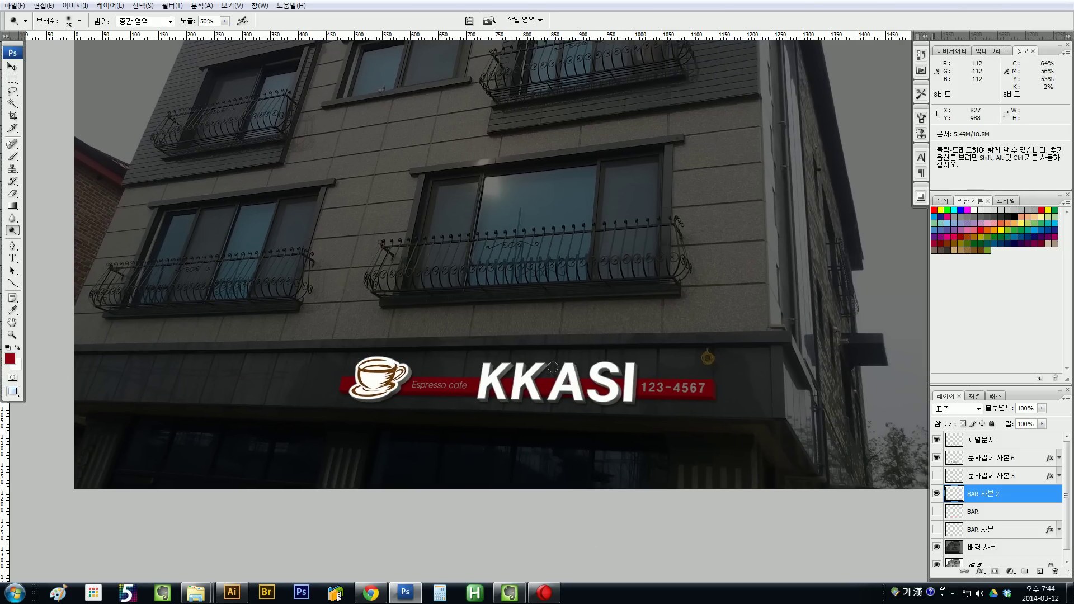
pyautogui.moveTo(323, 428); pyautogui.dragTo(646, 321)
pyautogui.hotkey('ctrl', '-')
pyautogui.hotkey('ctrl', '-')
pyautogui.hotkey('ctrl', '-')
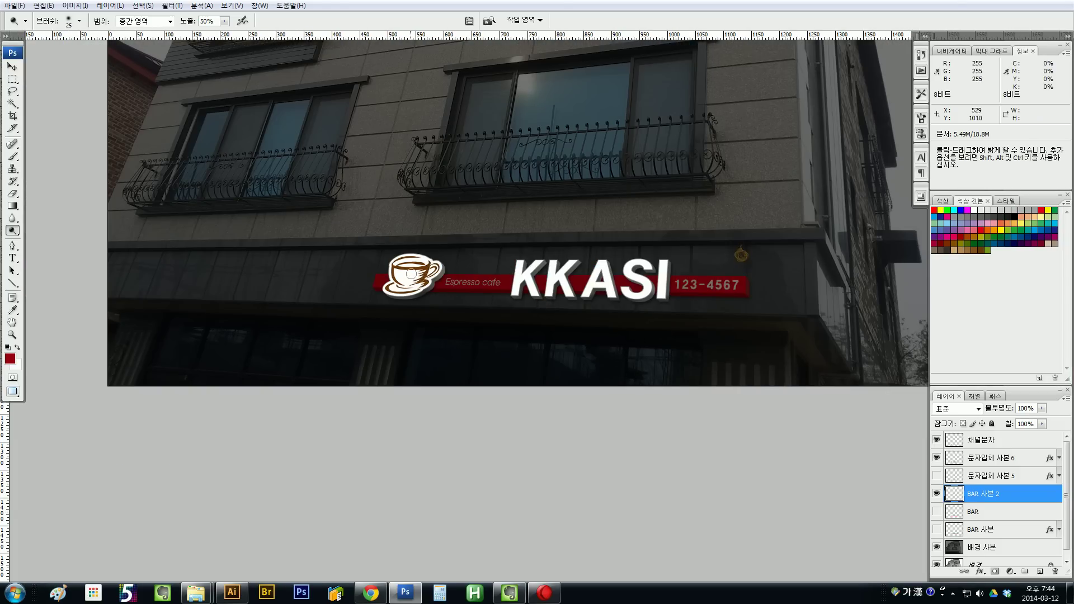
pyautogui.moveTo(507, 319); pyautogui.dragTo(487, 356)
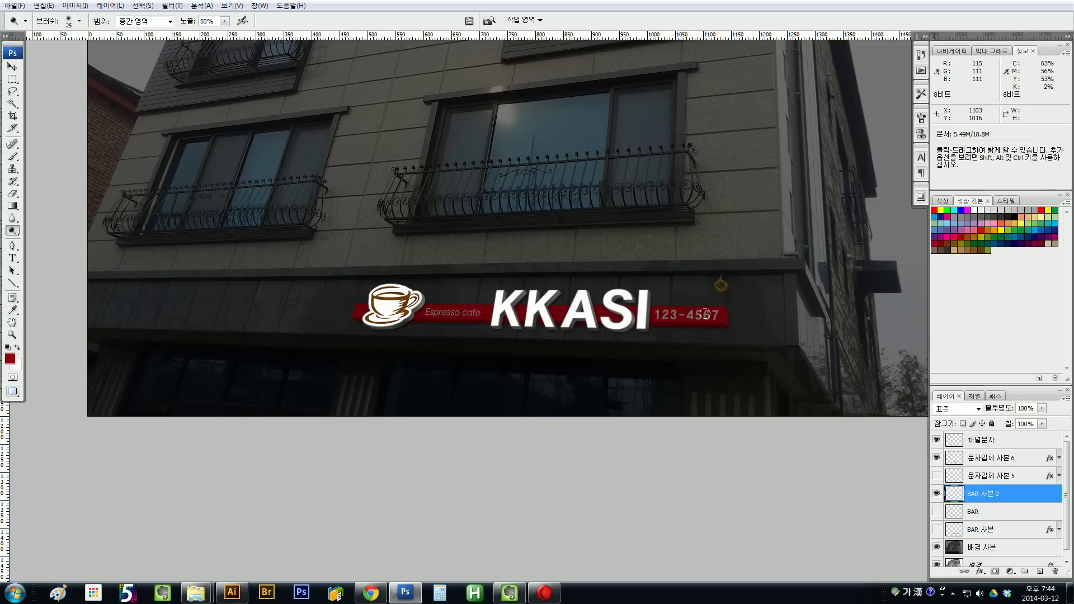
pyautogui.scroll(6, 704, 314)
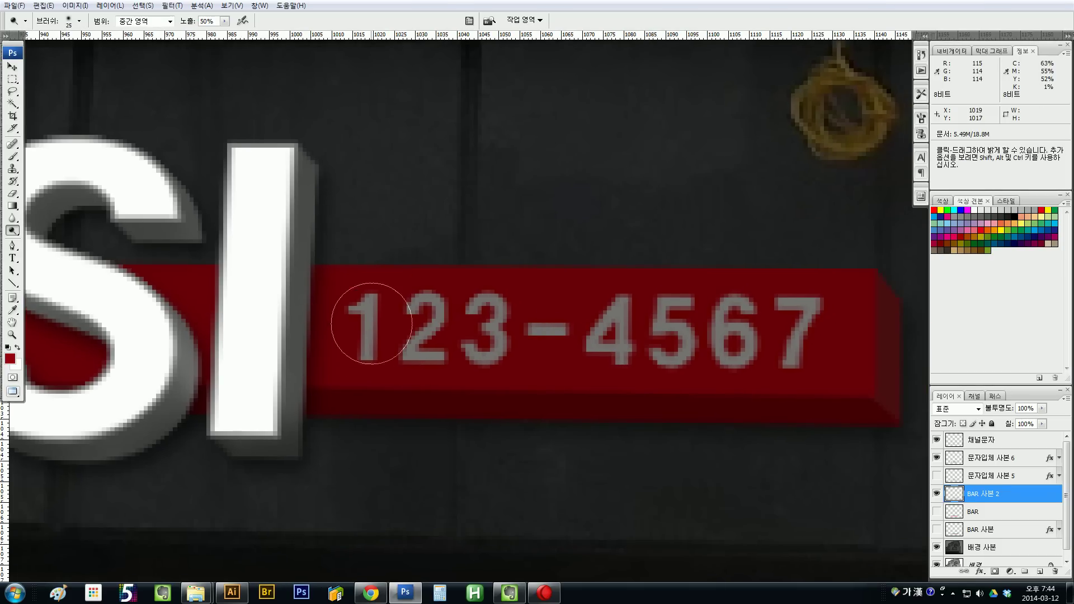
pyautogui.moveTo(552, 386); pyautogui.dragTo(524, 405)
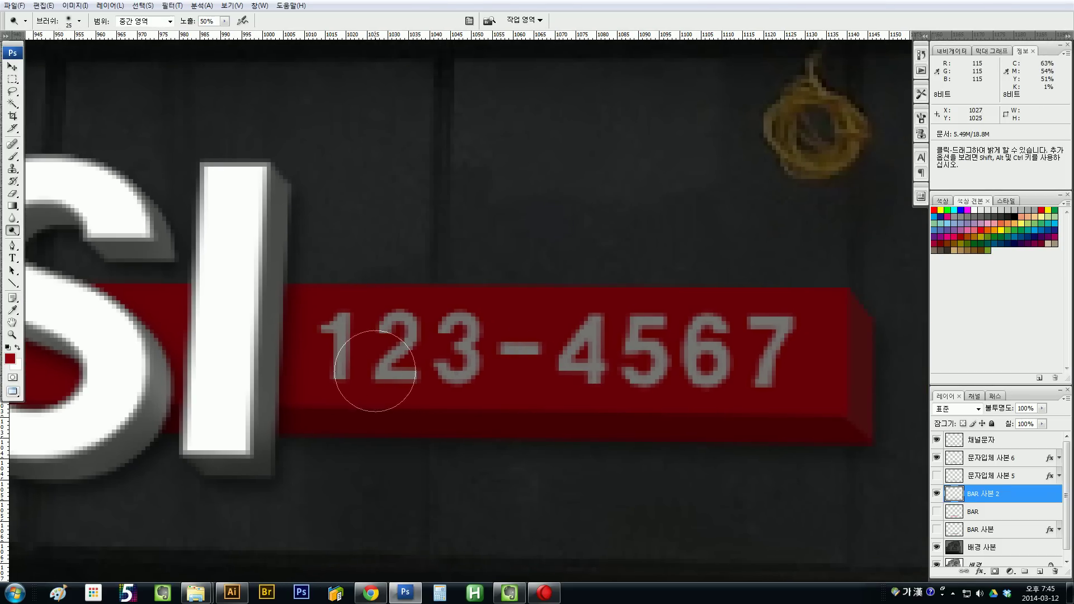
pyautogui.scroll(-7, 679, 323)
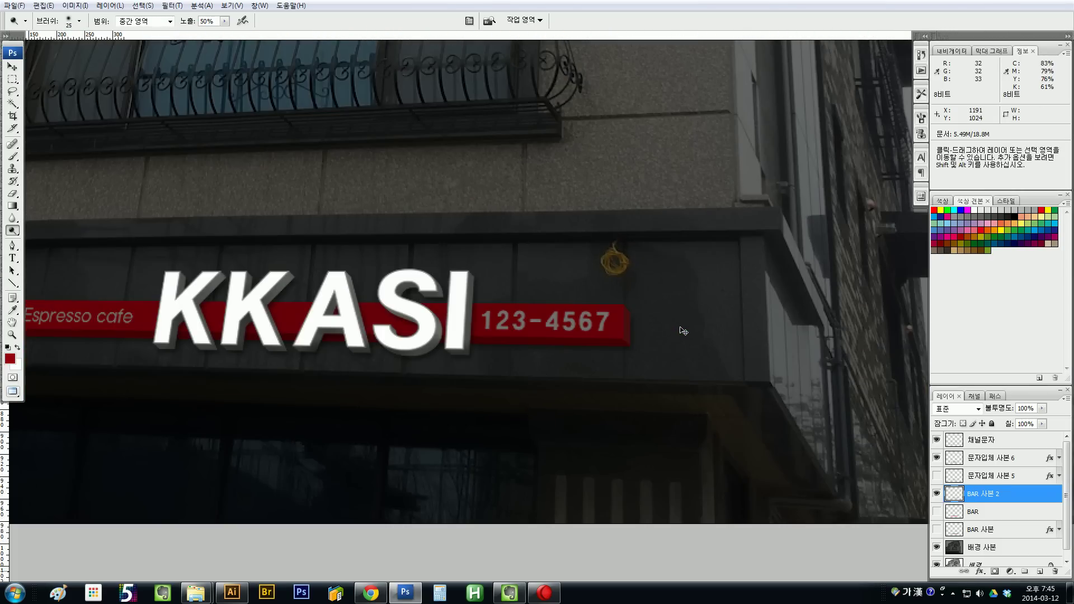
pyautogui.scroll(-2, 680, 331)
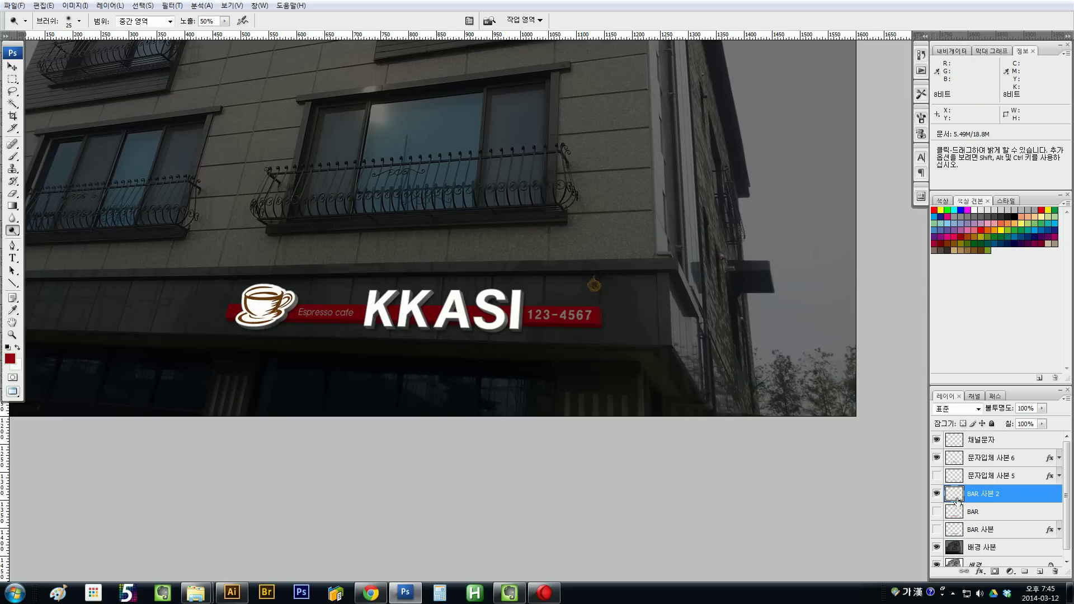
pyautogui.click(992, 462)
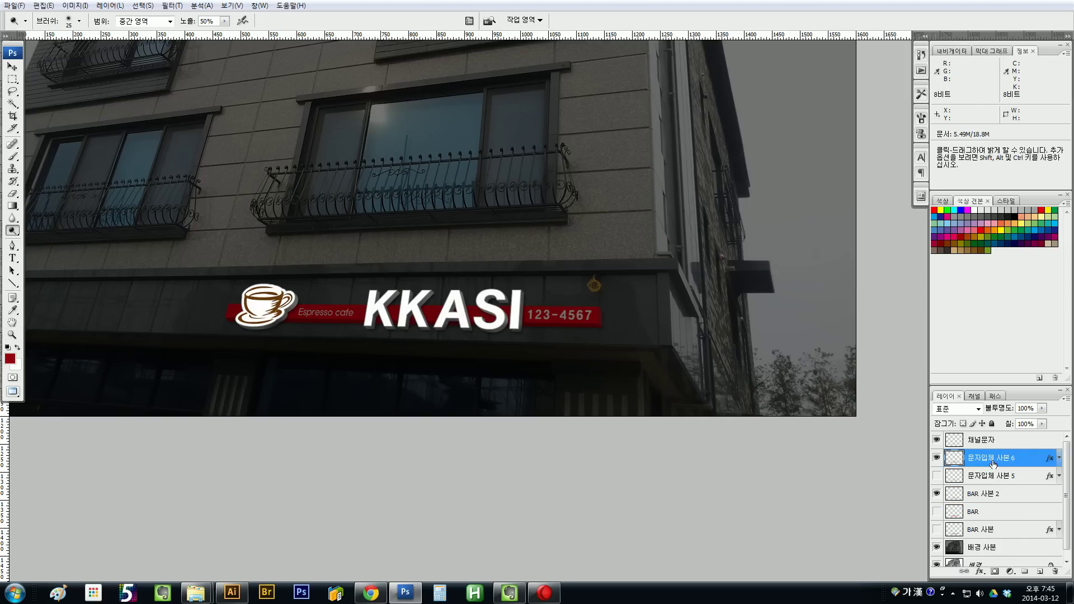
pyautogui.hotkey('ctrl', 'u')
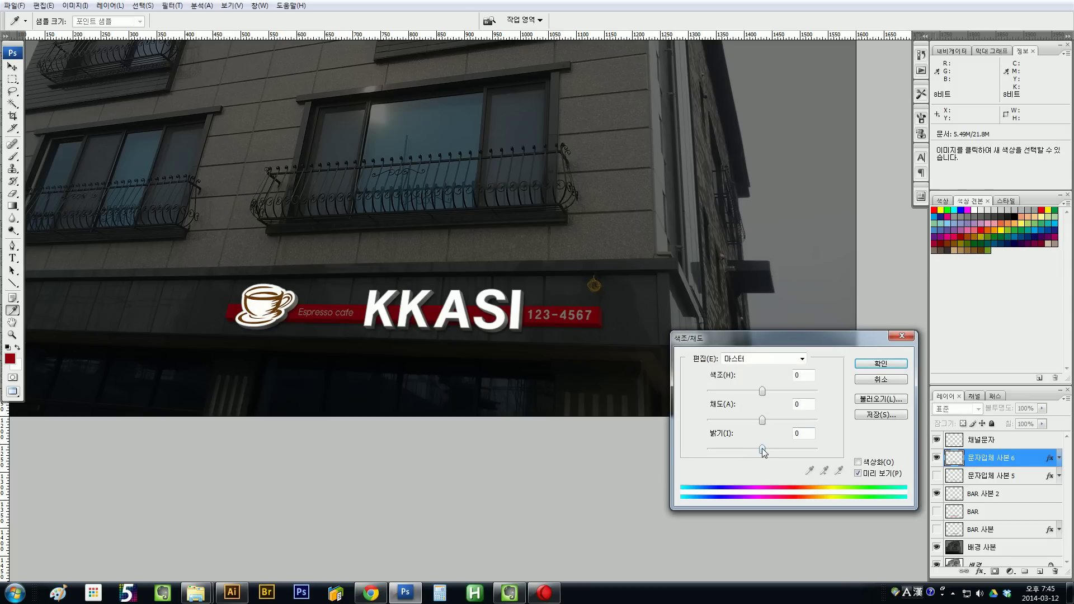
pyautogui.press('Escape')
pyautogui.press('o')
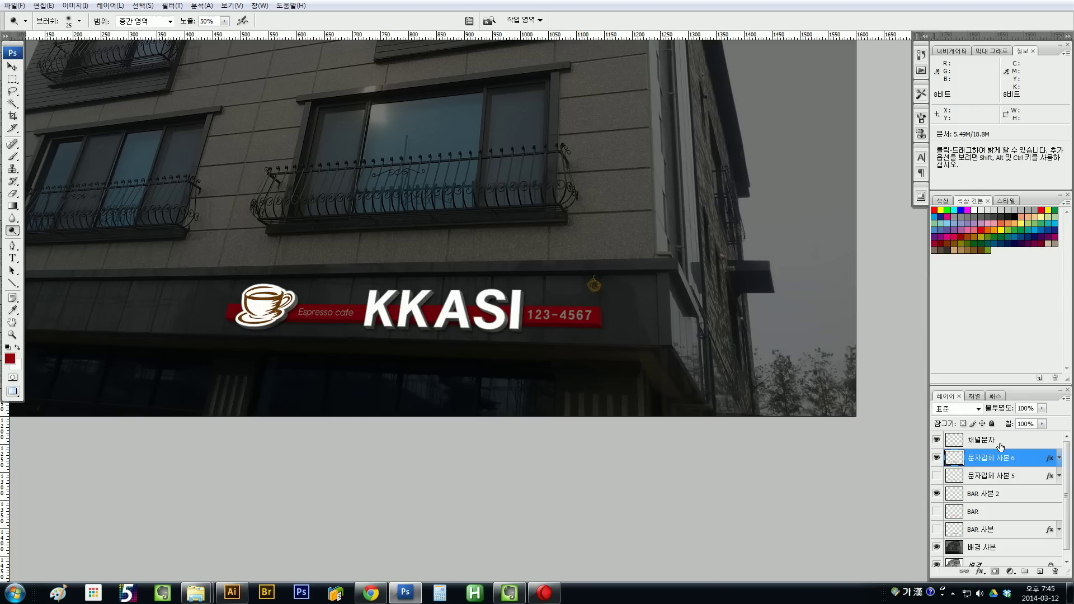
pyautogui.doubleClick(1026, 459)
pyautogui.moveTo(719, 237); pyautogui.dragTo(833, 191)
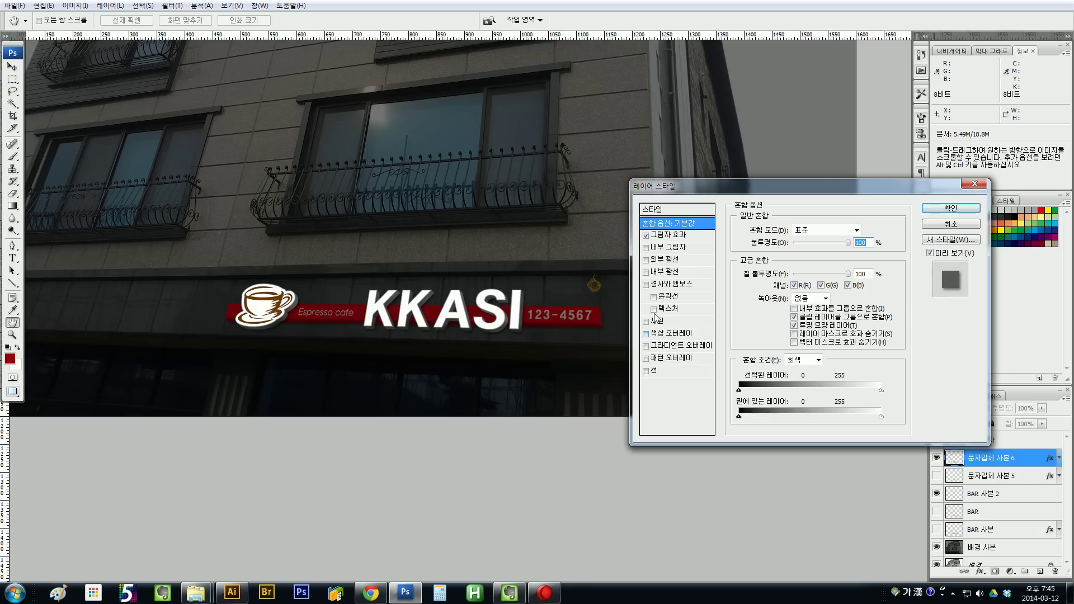
pyautogui.click(669, 346)
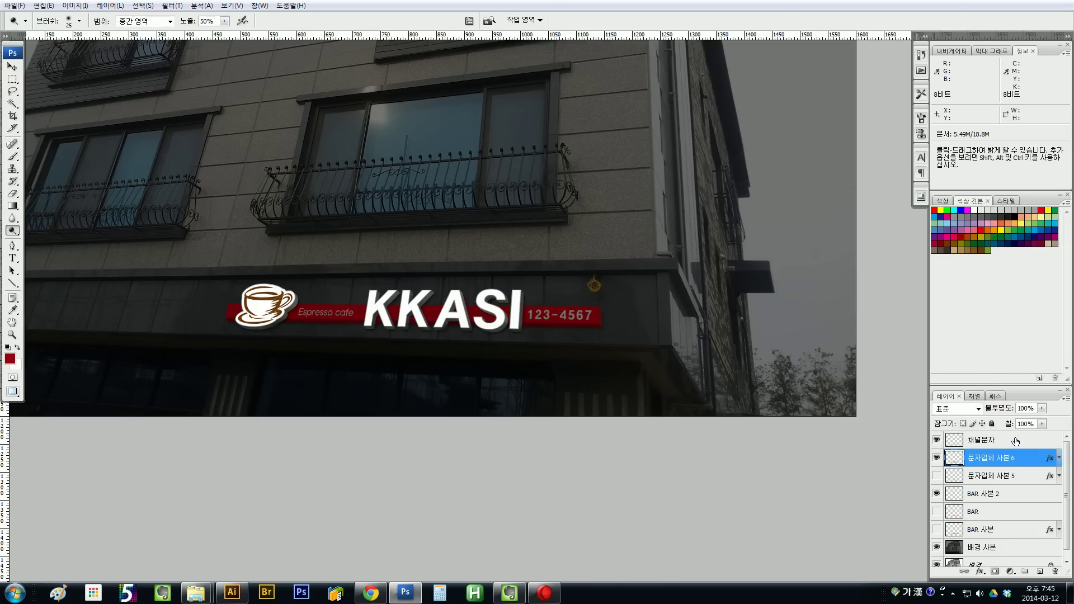
# - Duplicate the 채널문자 lettering layer and hide the original
pyautogui.click(1012, 441)
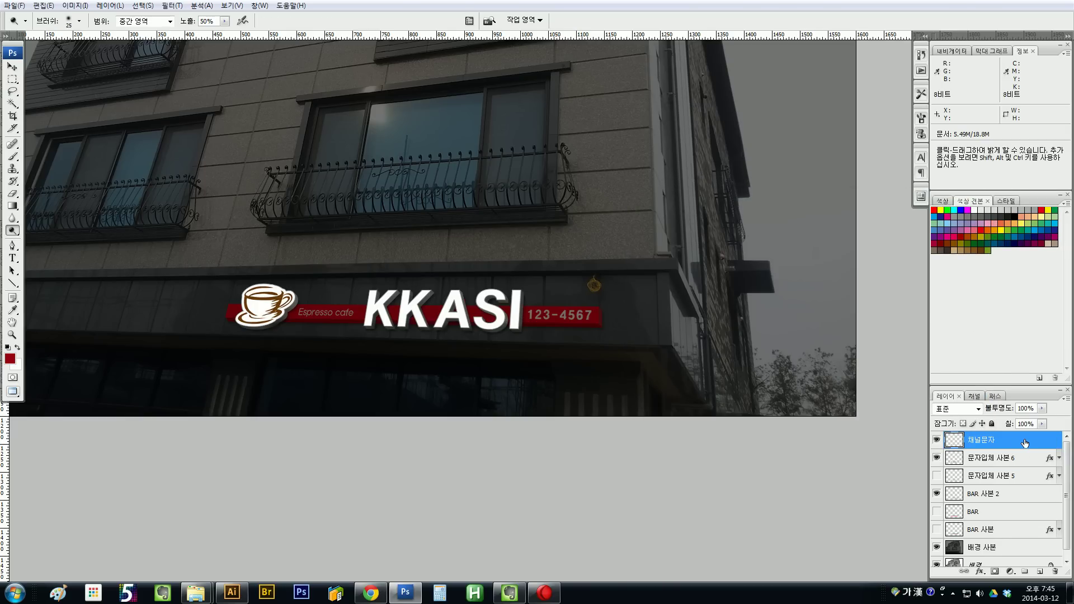
pyautogui.hotkey('ctrl', 'j')
pyautogui.click(937, 458)
# - Add a Gradient Overlay with the 스펙트럼 (Spectrum) rainbow preset to the 채널문자 사본 lettering layer
pyautogui.doubleClick(1032, 441)
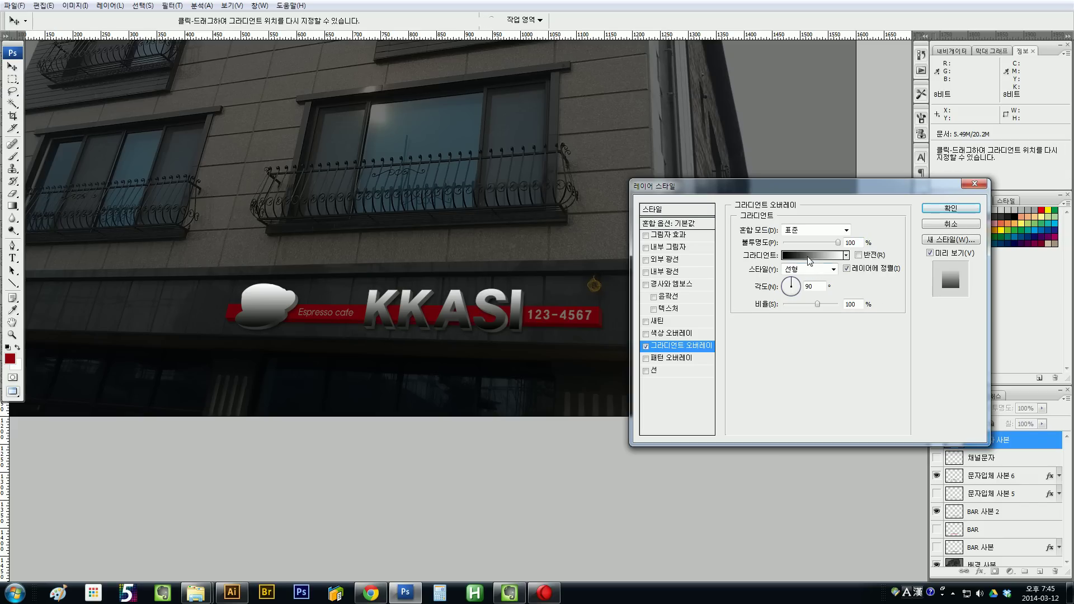
pyautogui.click(812, 258)
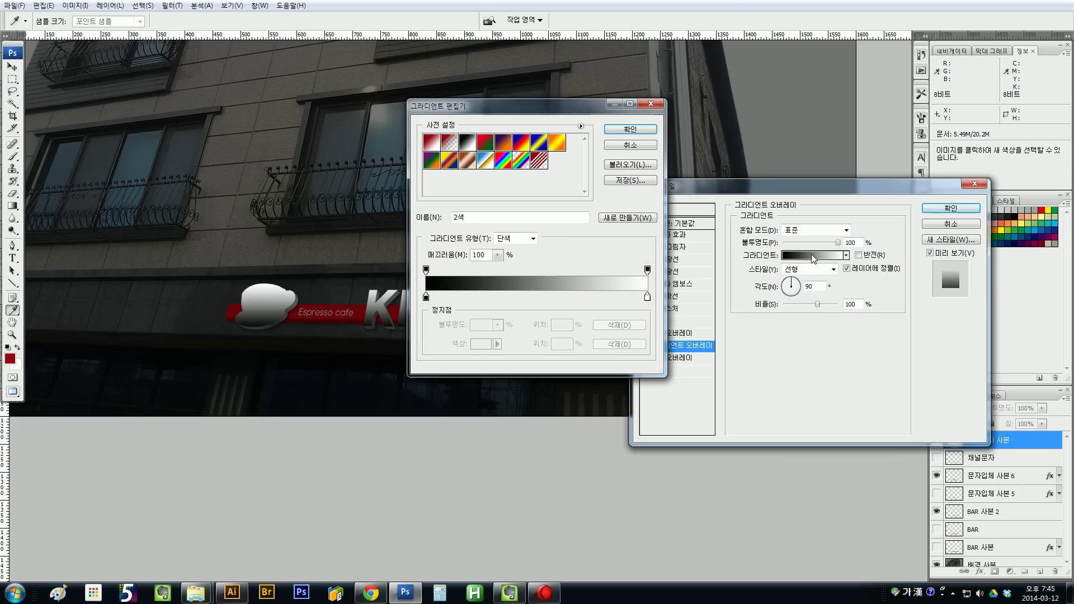
pyautogui.moveTo(554, 112); pyautogui.dragTo(497, 163)
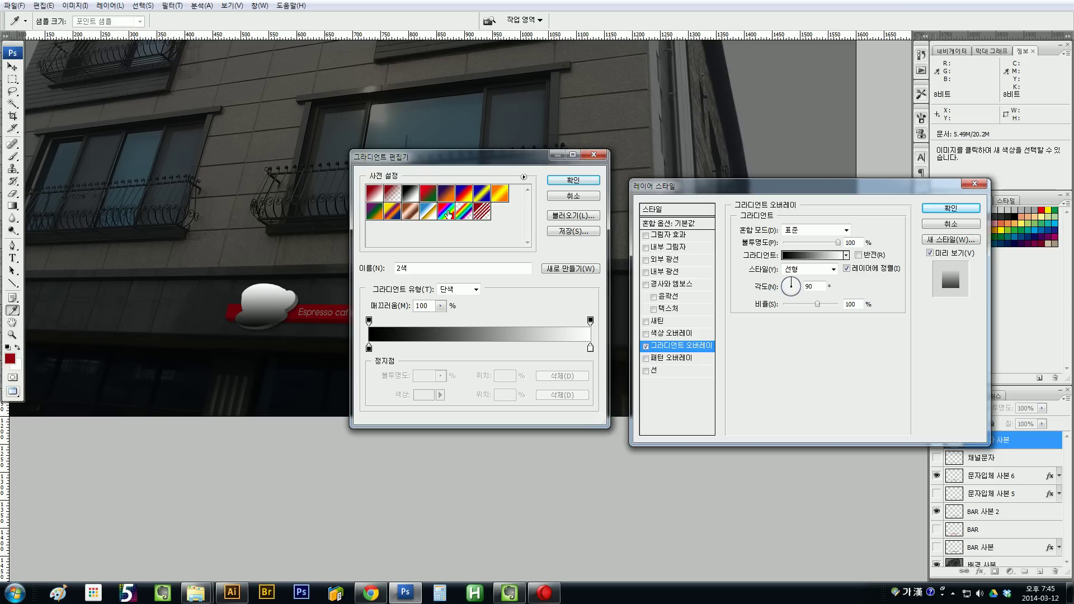
pyautogui.click(447, 213)
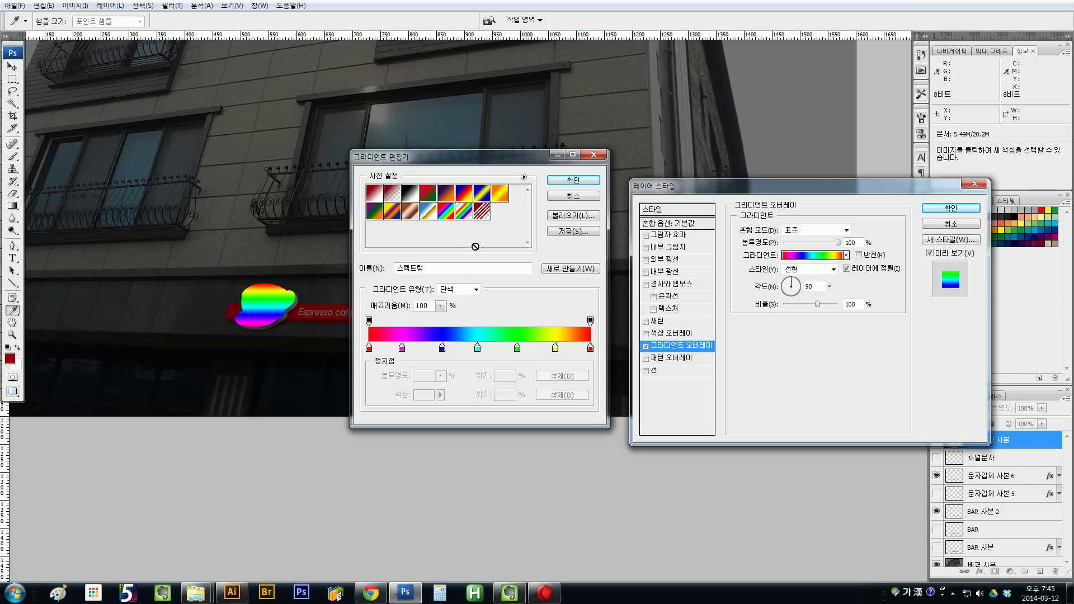
pyautogui.moveTo(529, 162); pyautogui.dragTo(606, 250)
pyautogui.click(665, 273)
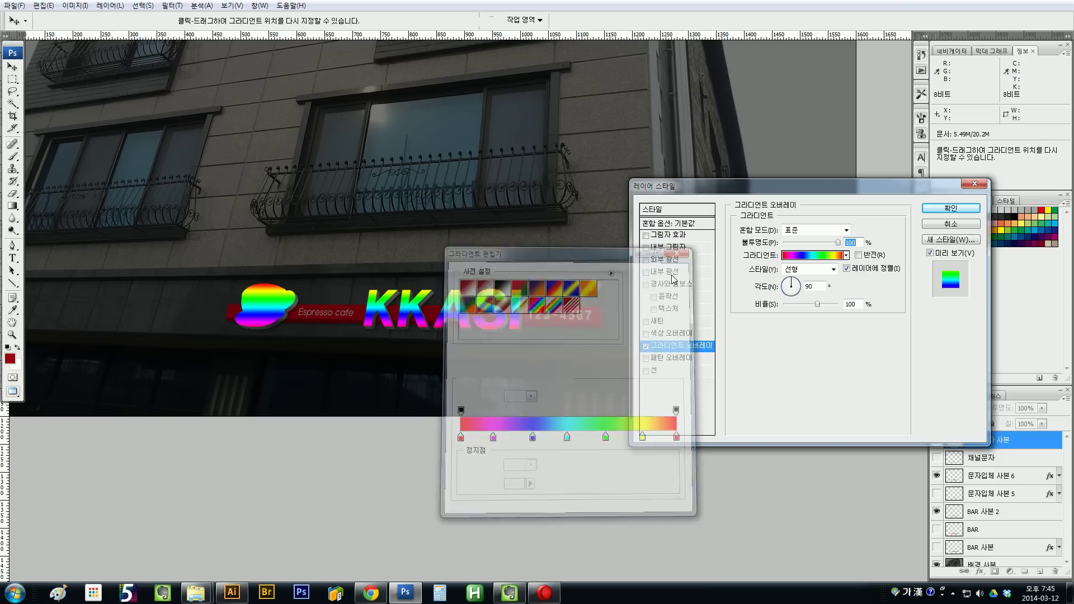
# - Set the rainbow Gradient Overlay's angle to -6° and its scale to 23%
pyautogui.moveTo(820, 186); pyautogui.dragTo(856, 141)
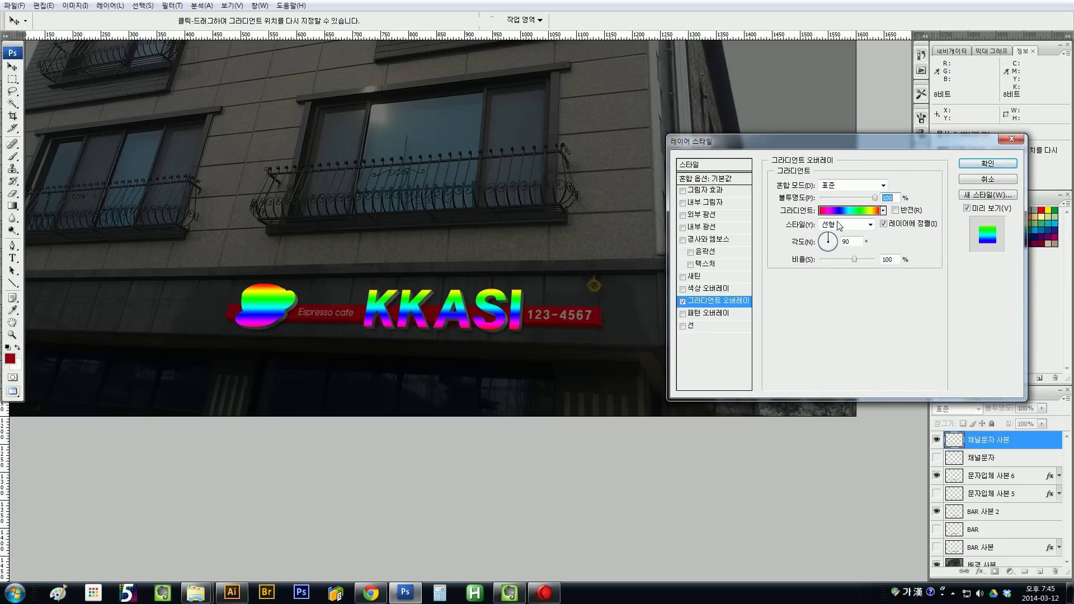
pyautogui.moveTo(830, 246); pyautogui.dragTo(866, 244)
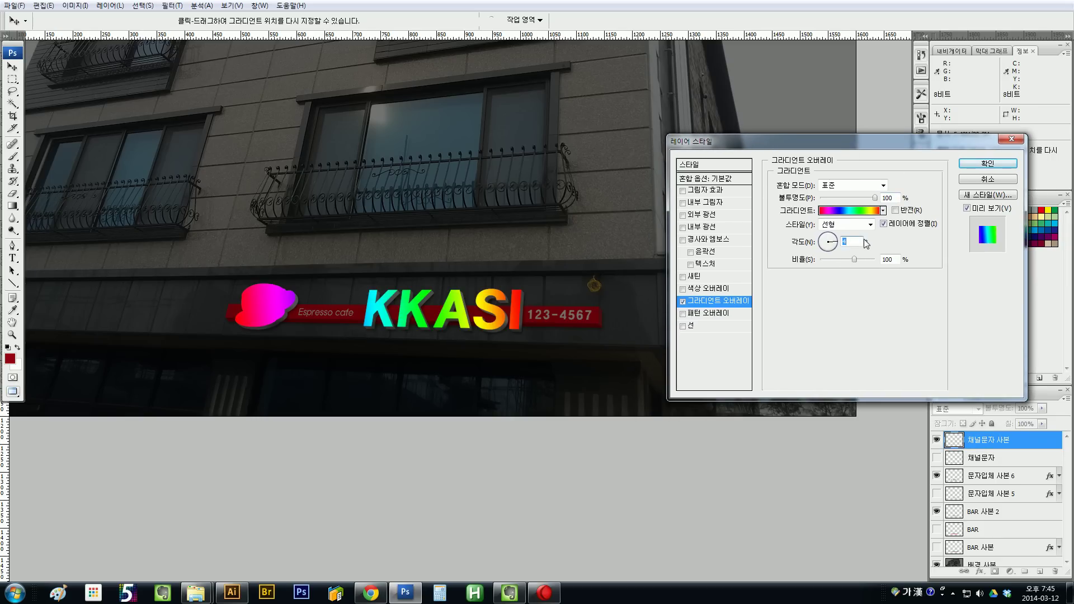
pyautogui.click(861, 244)
pyautogui.click(836, 246)
pyautogui.click(859, 247)
pyautogui.doubleClick(862, 246)
pyautogui.moveTo(850, 261); pyautogui.dragTo(824, 260)
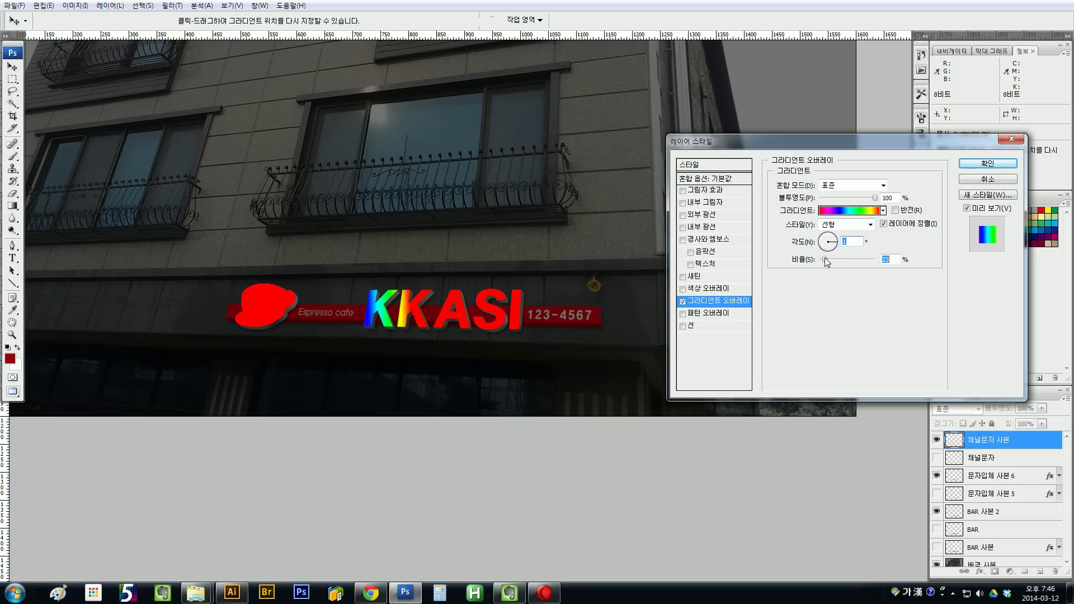
pyautogui.press('Up')
pyautogui.press('Up')
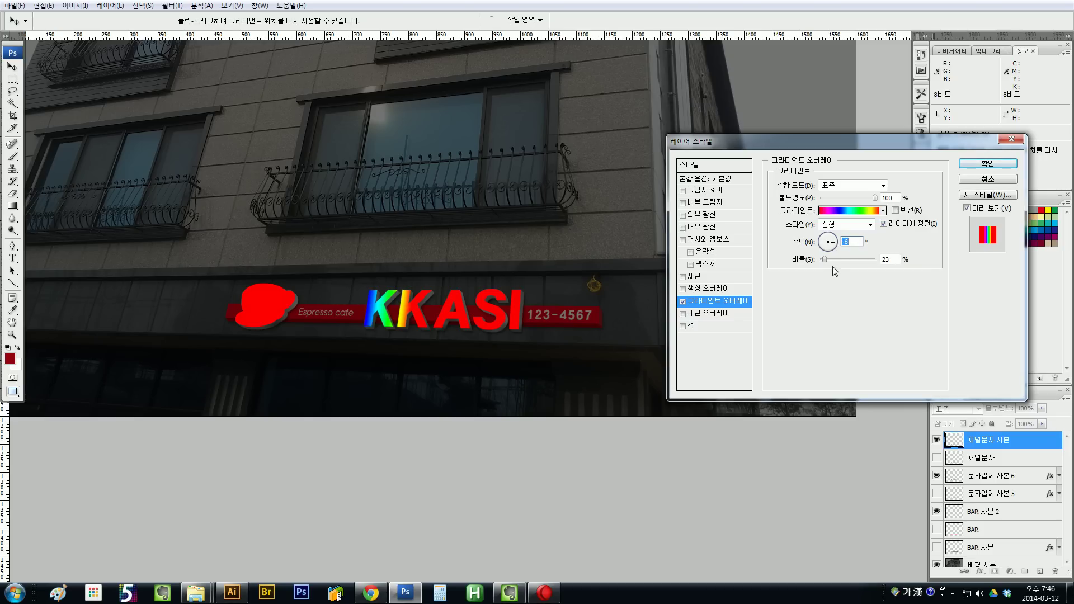
# - Widen the rainbow gradient to a scale of about 110% and reposition it so the lettering runs from green to red
pyautogui.moveTo(826, 259); pyautogui.dragTo(844, 261)
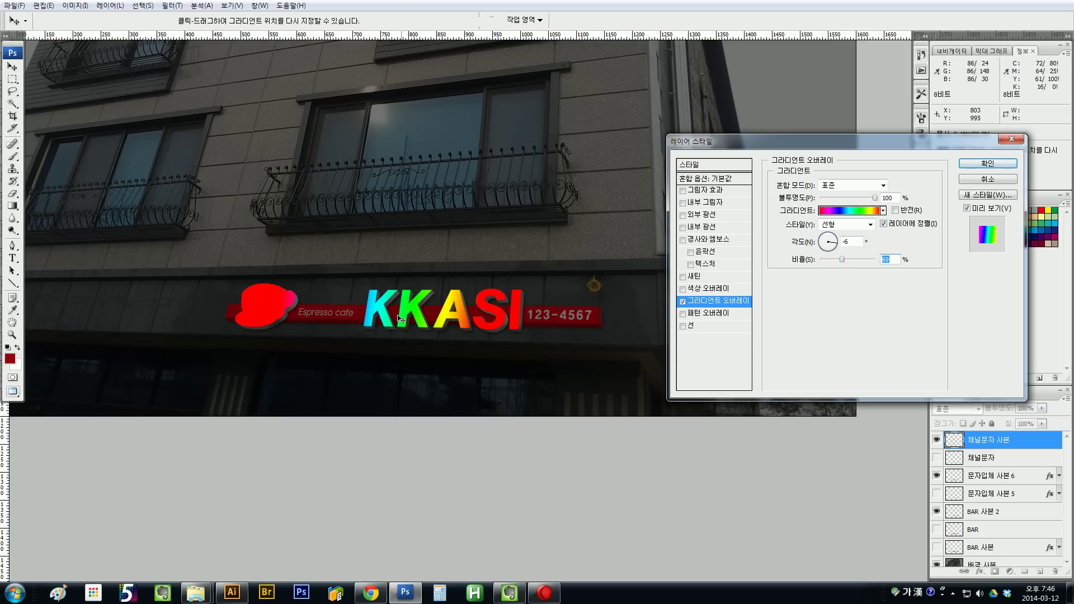
pyautogui.moveTo(411, 318)
pyautogui.mouseDown()
pyautogui.moveTo(350, 312)
pyautogui.moveTo(447, 309)
pyautogui.moveTo(380, 307)
pyautogui.moveTo(393, 307)
pyautogui.mouseUp()
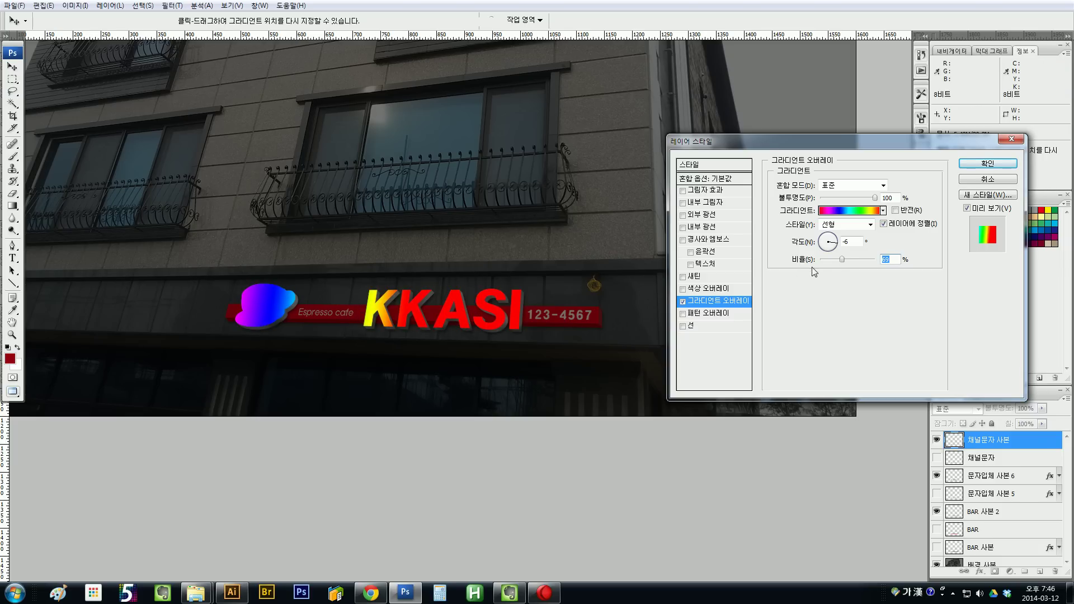
pyautogui.moveTo(842, 260); pyautogui.dragTo(859, 262)
pyautogui.moveTo(419, 324); pyautogui.dragTo(492, 323)
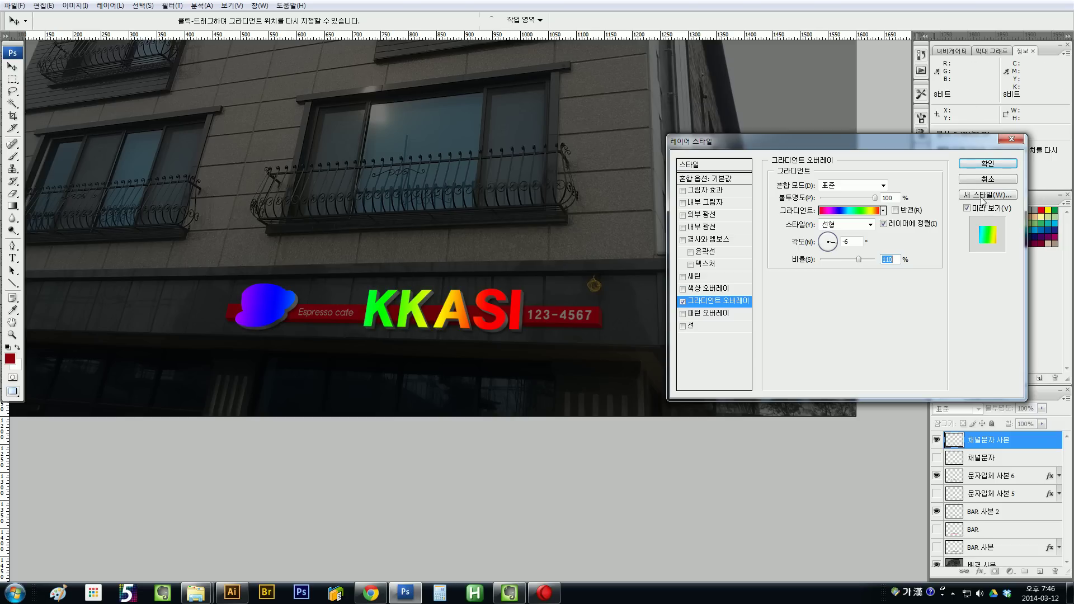
pyautogui.click(985, 164)
# - Examine the rainbow lettering and cup logo up close and against the whole night facade
pyautogui.hotkey('ctrl', '-')
pyautogui.hotkey('ctrl', '-')
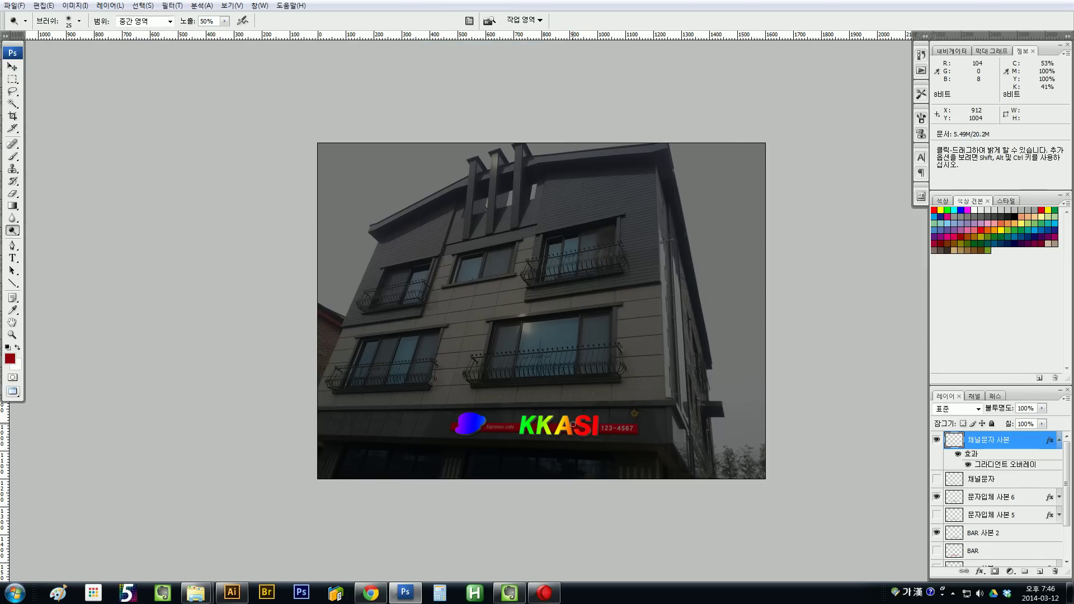
pyautogui.moveTo(412, 468); pyautogui.dragTo(650, 395)
pyautogui.moveTo(492, 255)
pyautogui.mouseDown()
pyautogui.moveTo(554, 341)
pyautogui.moveTo(431, 323)
pyautogui.mouseUp()
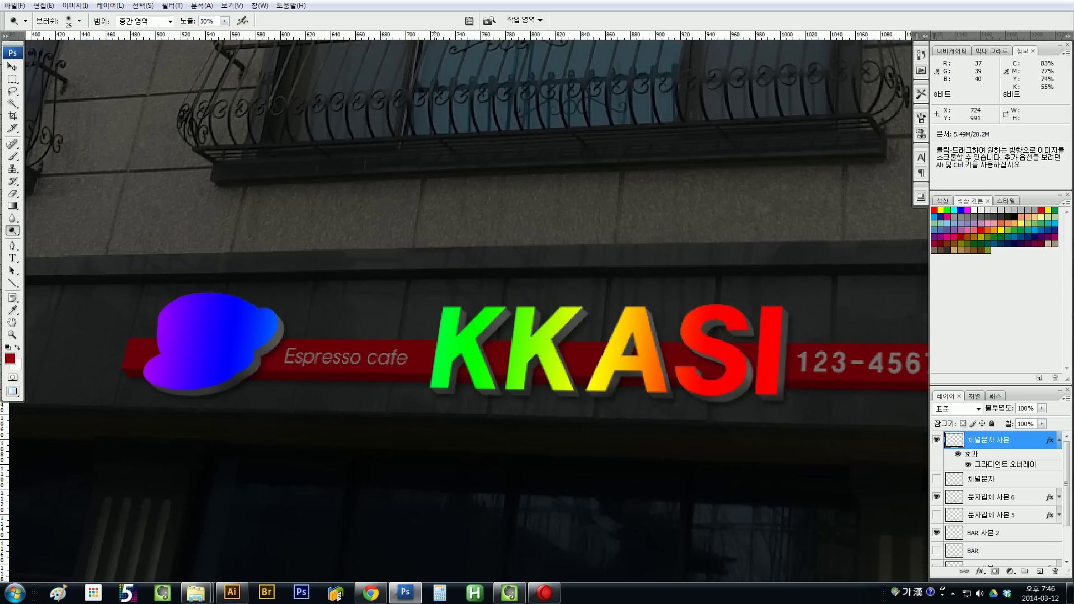
pyautogui.hotkey('ctrl', '-')
pyautogui.hotkey('ctrl', '-')
pyautogui.moveTo(526, 372); pyautogui.dragTo(479, 390)
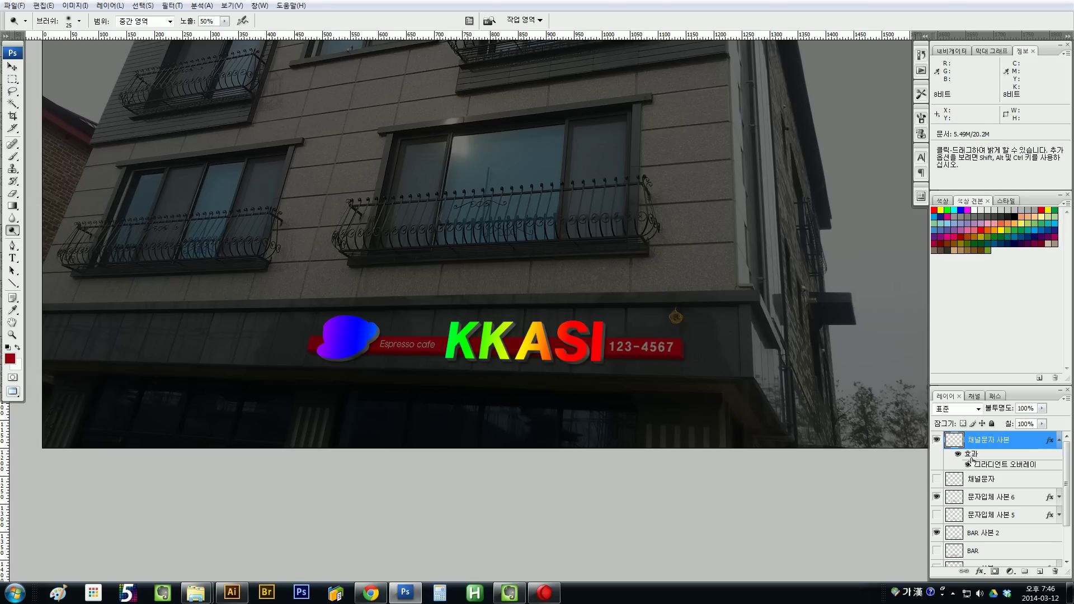
# - Duplicate the 문자입체 사본 6 layer that holds the lettering's sides
pyautogui.click(1059, 440)
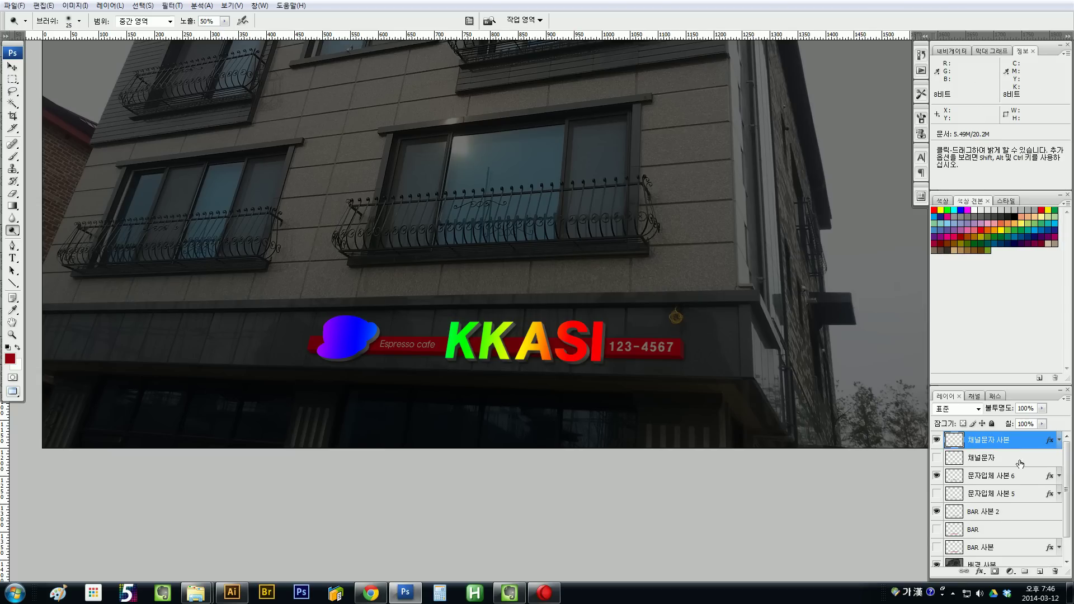
pyautogui.click(997, 459)
pyautogui.click(1001, 476)
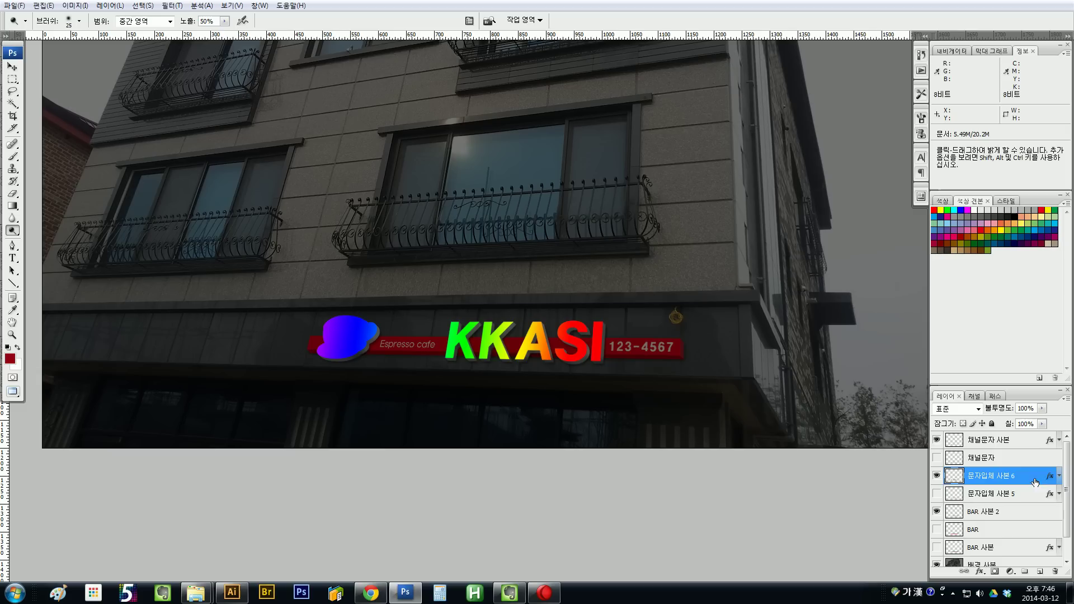
pyautogui.hotkey('ctrl', 'j')
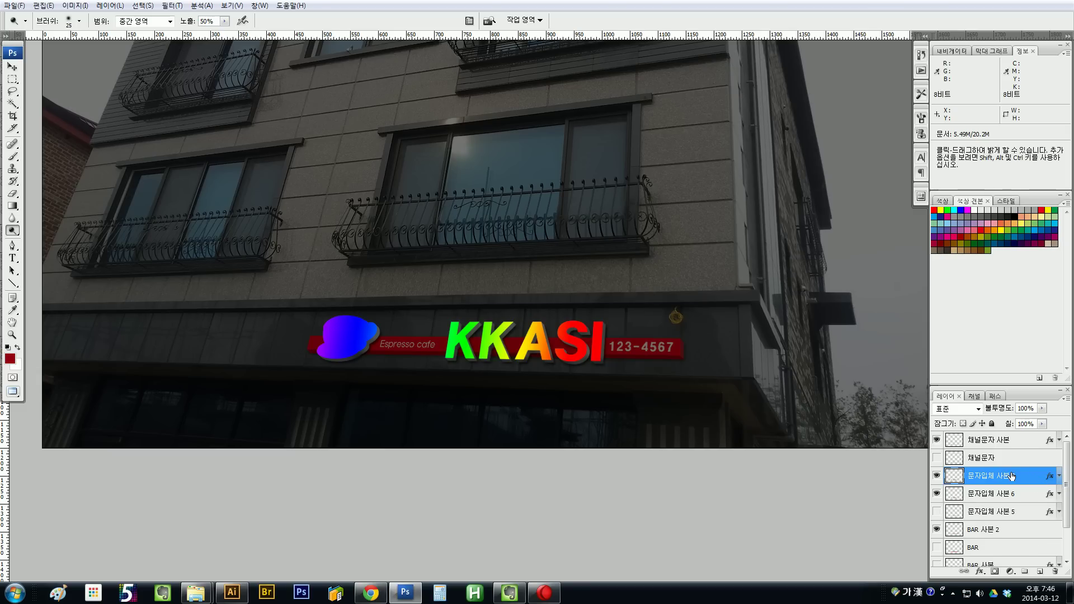
# - Delete the duplicated 문자입체 layer and show the 채널문자 lettering in place of the rainbow 채널문자 사본
pyautogui.click(936, 439)
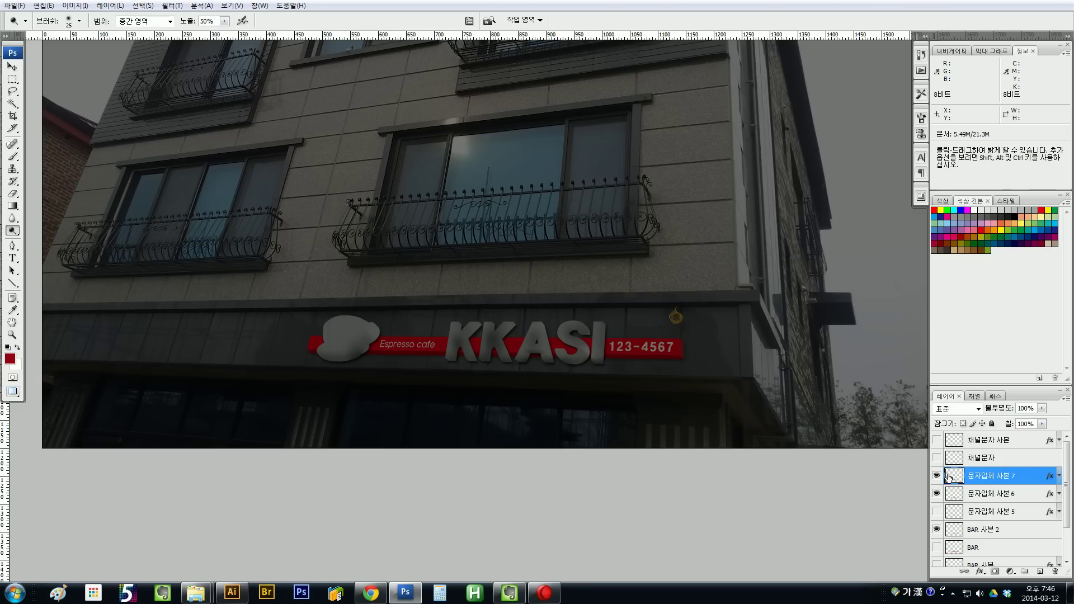
pyautogui.moveTo(1022, 484); pyautogui.dragTo(1054, 571)
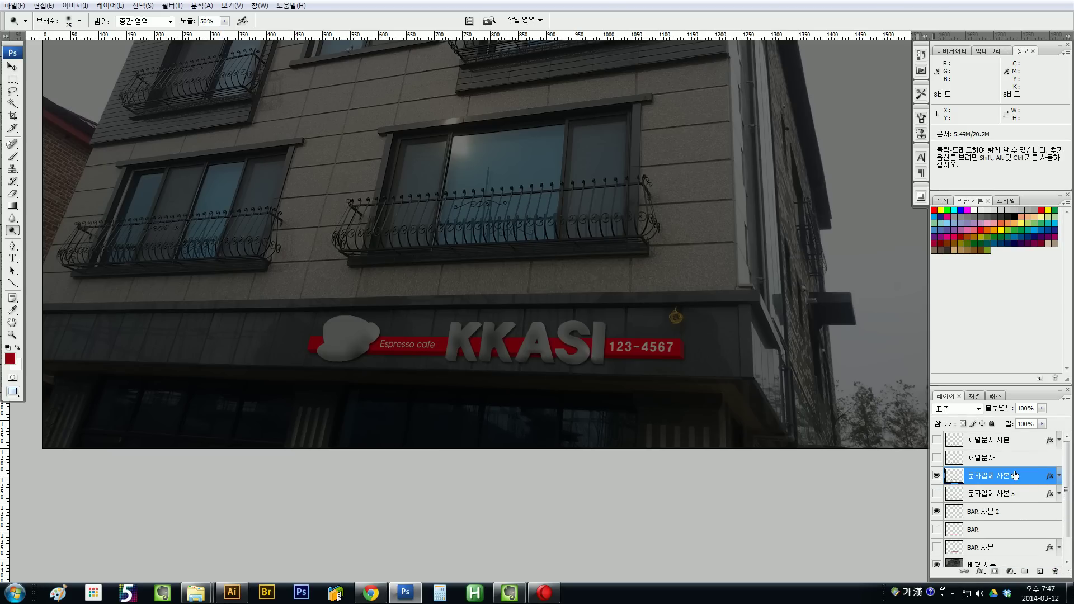
pyautogui.click(1000, 461)
pyautogui.click(936, 458)
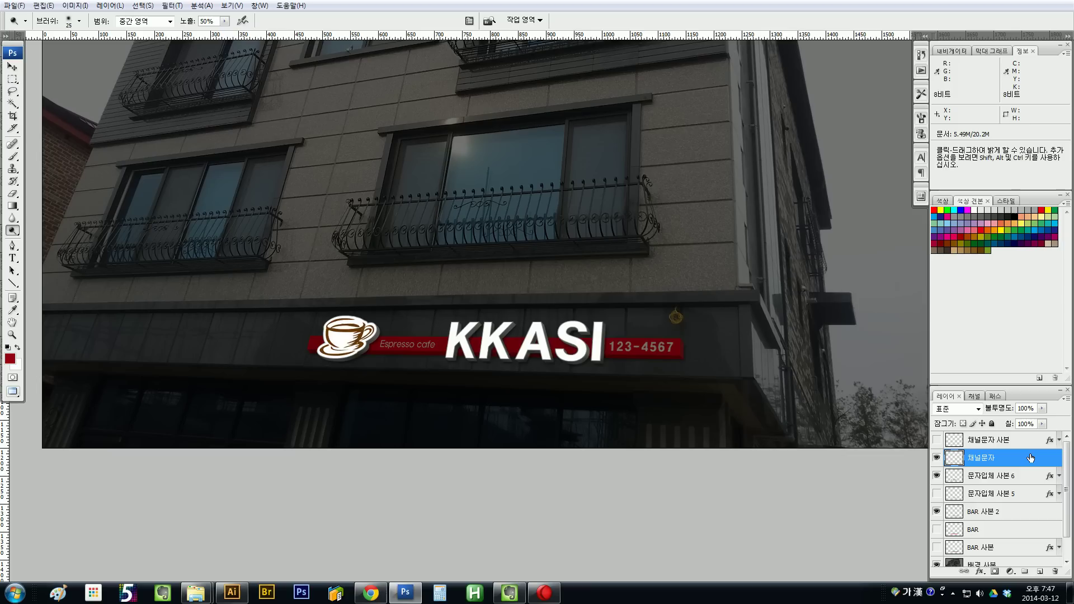
# - Darken the 채널문자 lettering with Hue/Saturation Lightness -66
pyautogui.hotkey('ctrl', 'u')
pyautogui.moveTo(761, 448); pyautogui.dragTo(730, 456)
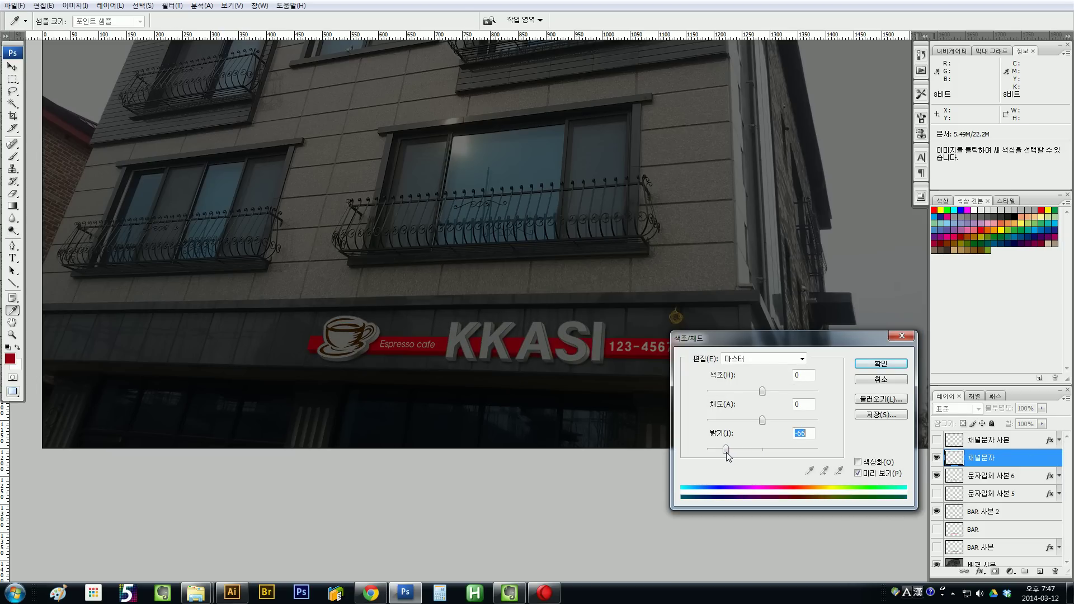
pyautogui.press('Hangul')
pyautogui.press('Return')
pyautogui.press('o')
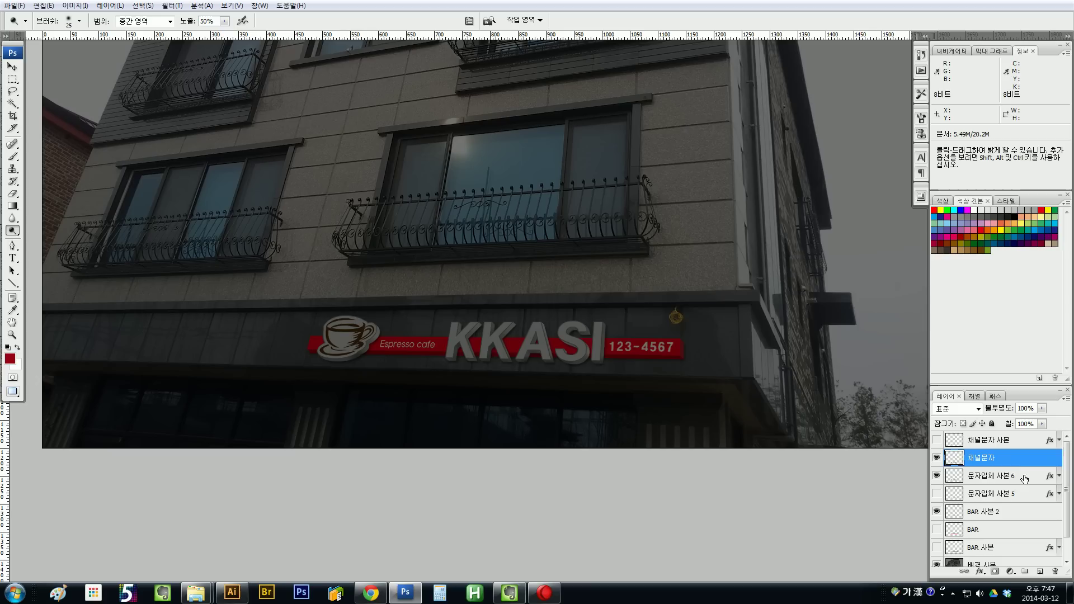
# - Add a white Outer Glow with size 24 px and spread 0% to the 문자입체 사본 6 layer
pyautogui.doubleClick(1029, 477)
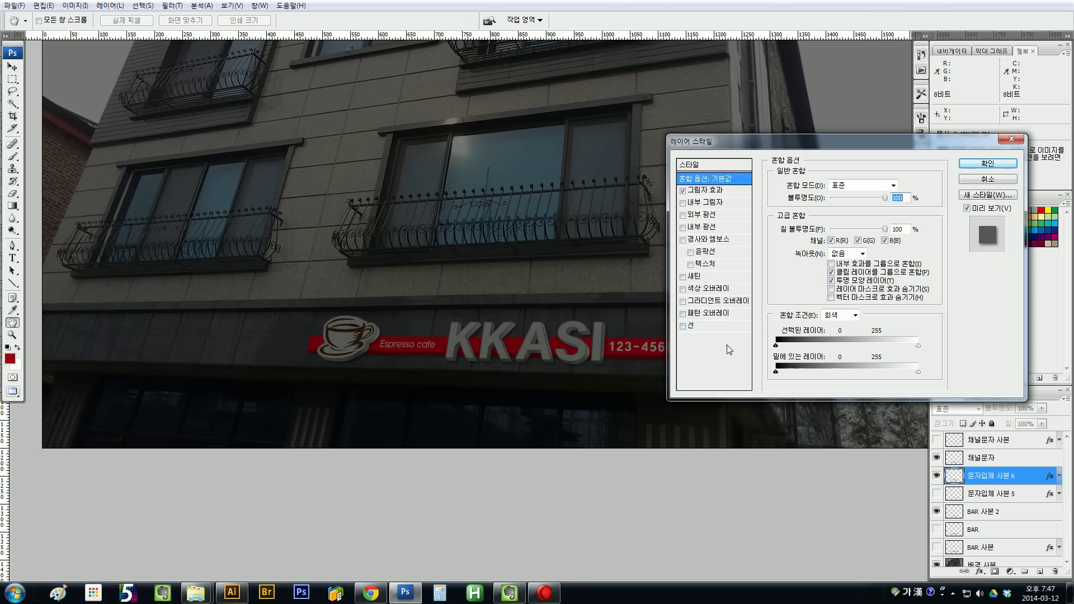
pyautogui.click(705, 217)
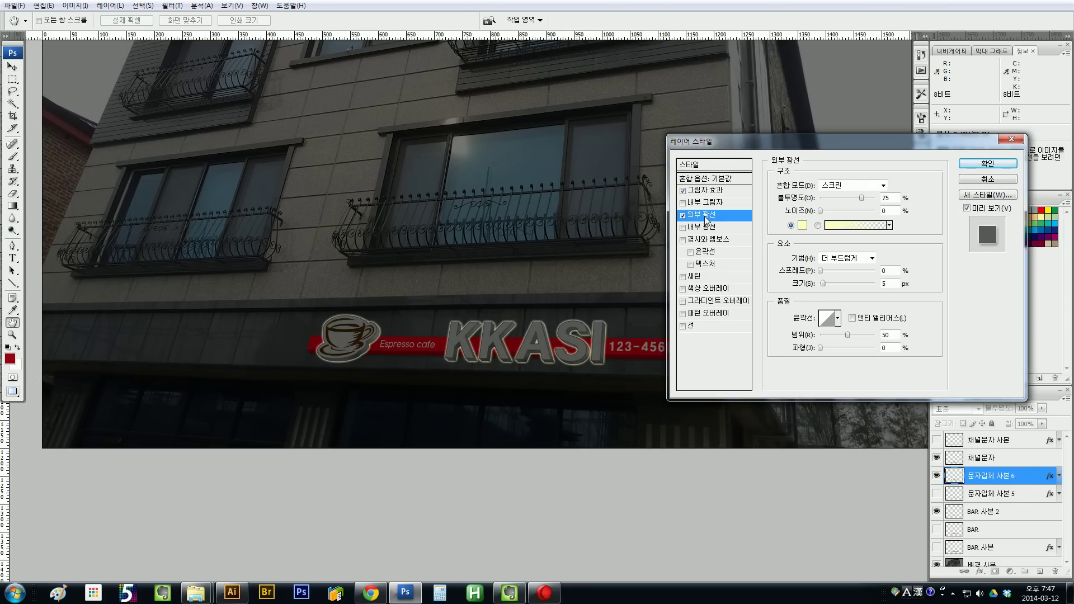
pyautogui.click(802, 225)
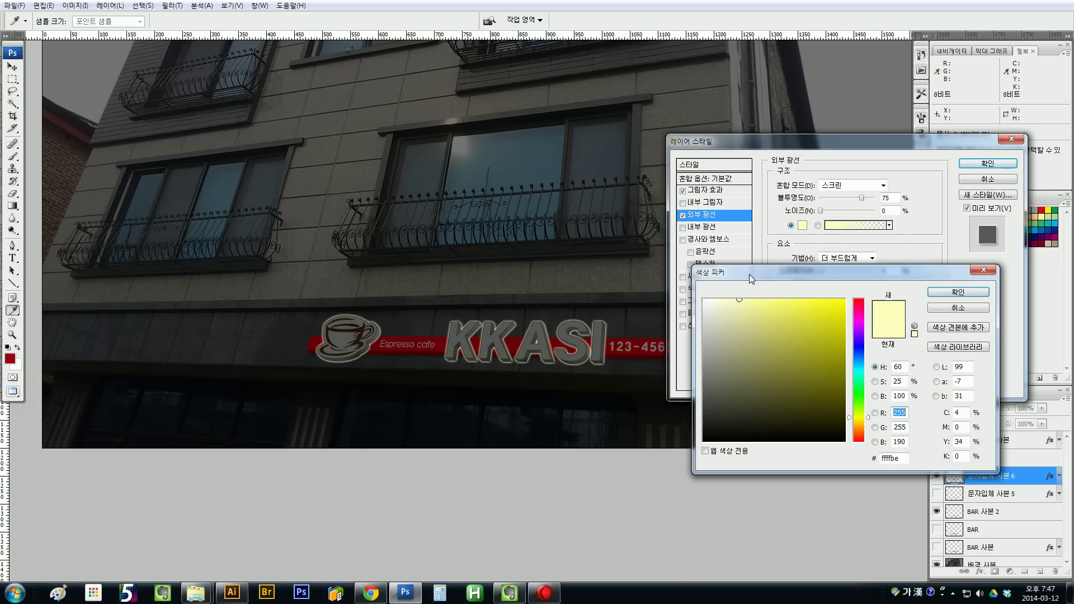
pyautogui.click(941, 294)
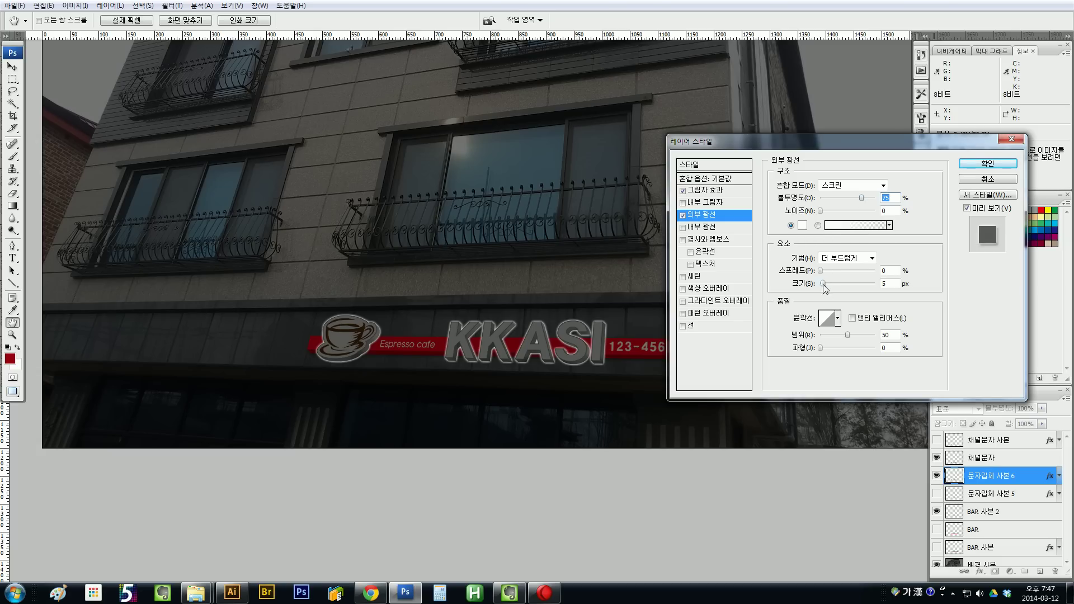
pyautogui.moveTo(823, 286)
pyautogui.mouseDown()
pyautogui.moveTo(839, 288)
pyautogui.moveTo(828, 287)
pyautogui.mouseUp()
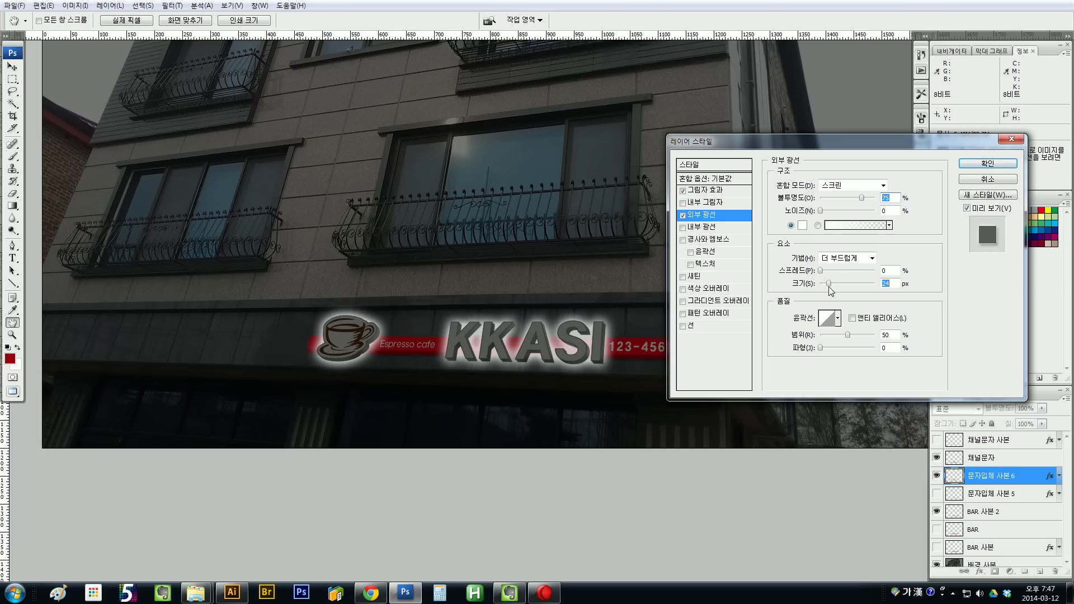
pyautogui.moveTo(821, 270)
pyautogui.mouseDown()
pyautogui.moveTo(837, 274)
pyautogui.moveTo(819, 270)
pyautogui.mouseUp()
# - Change the Outer Glow colour of the lettering's sides to red (fe0000) and apply the layer style
pyautogui.moveTo(863, 151); pyautogui.dragTo(865, 232)
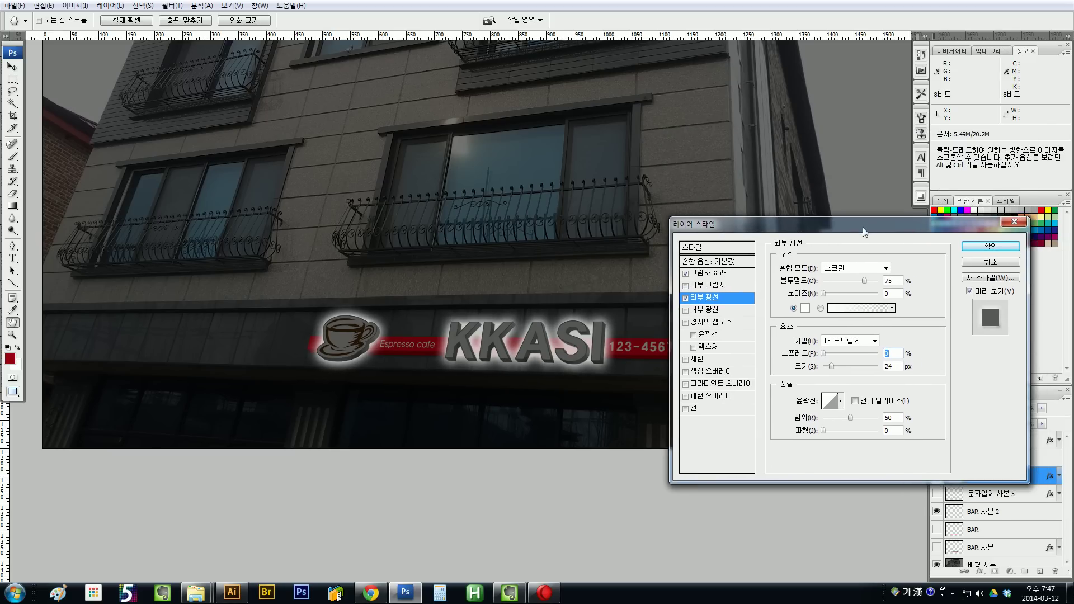
pyautogui.click(810, 307)
pyautogui.moveTo(833, 323)
pyautogui.mouseDown()
pyautogui.moveTo(853, 303)
pyautogui.moveTo(866, 439)
pyautogui.mouseUp()
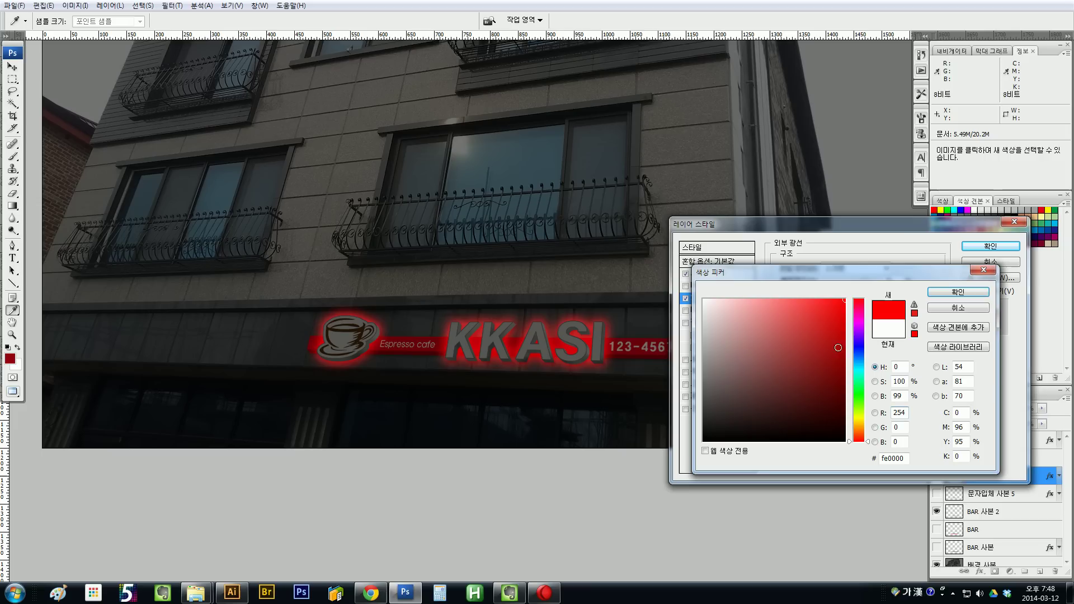
pyautogui.click(954, 292)
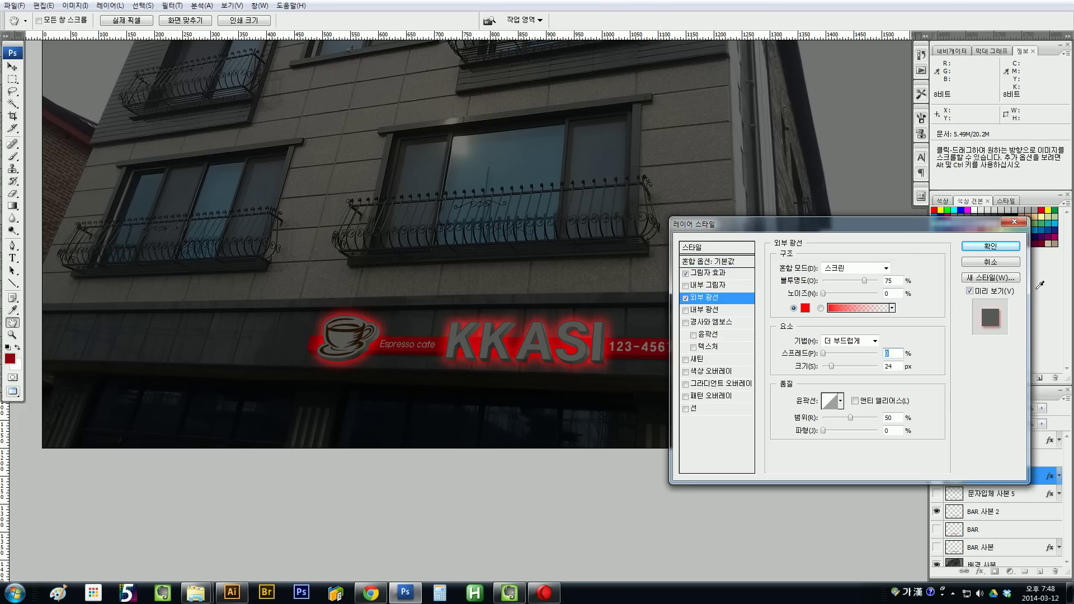
pyautogui.click(990, 246)
pyautogui.press('o')
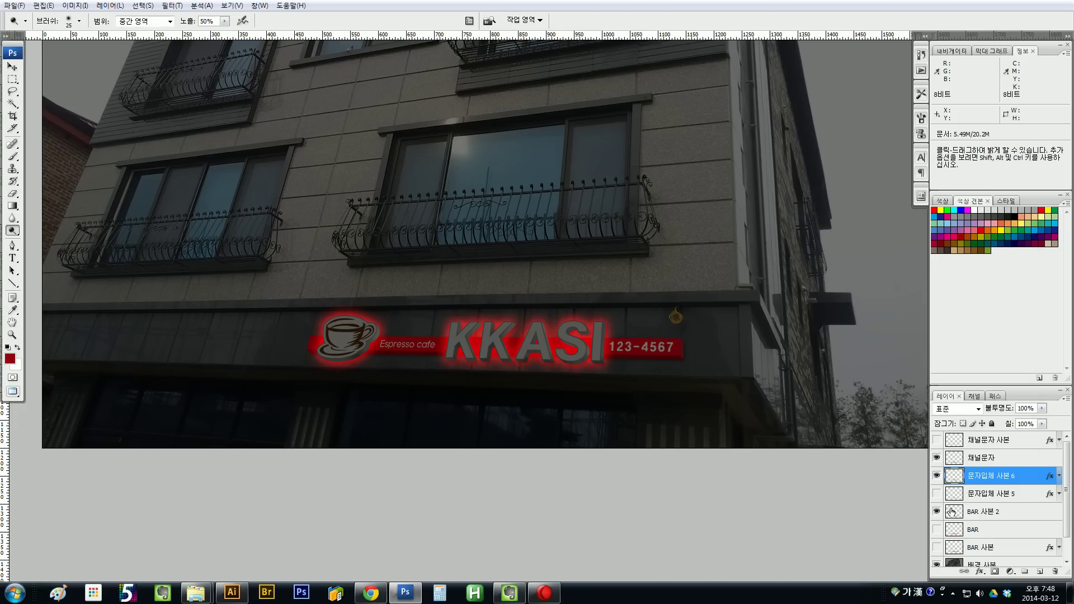
# - Darken the 채널문자 lettering further with Hue/Saturation Lightness -24
pyautogui.click(987, 495)
pyautogui.click(1003, 458)
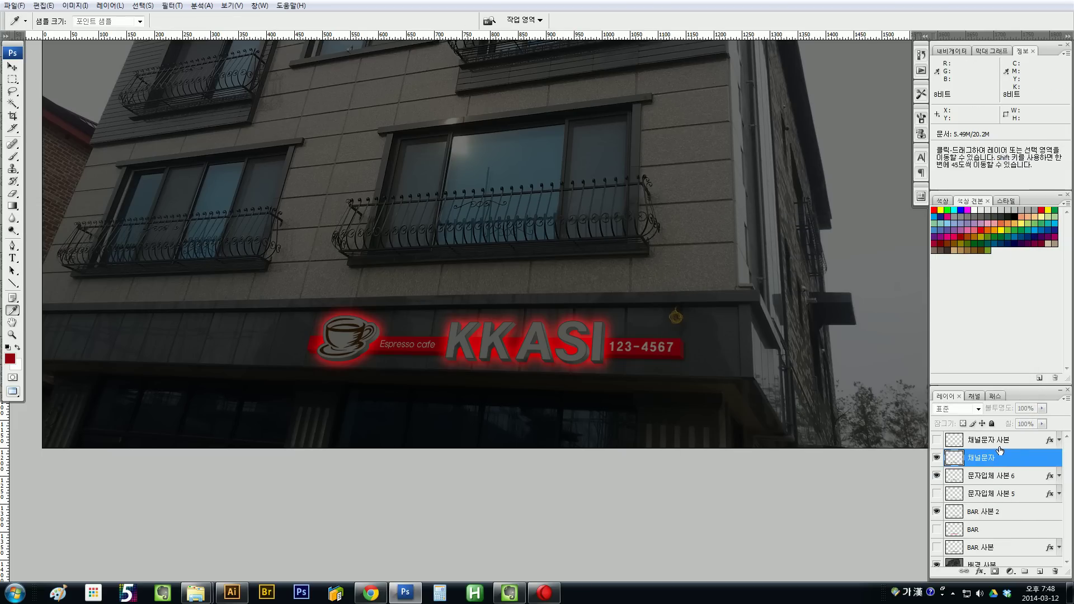
pyautogui.hotkey('ctrl', 'u')
pyautogui.moveTo(762, 450); pyautogui.dragTo(751, 452)
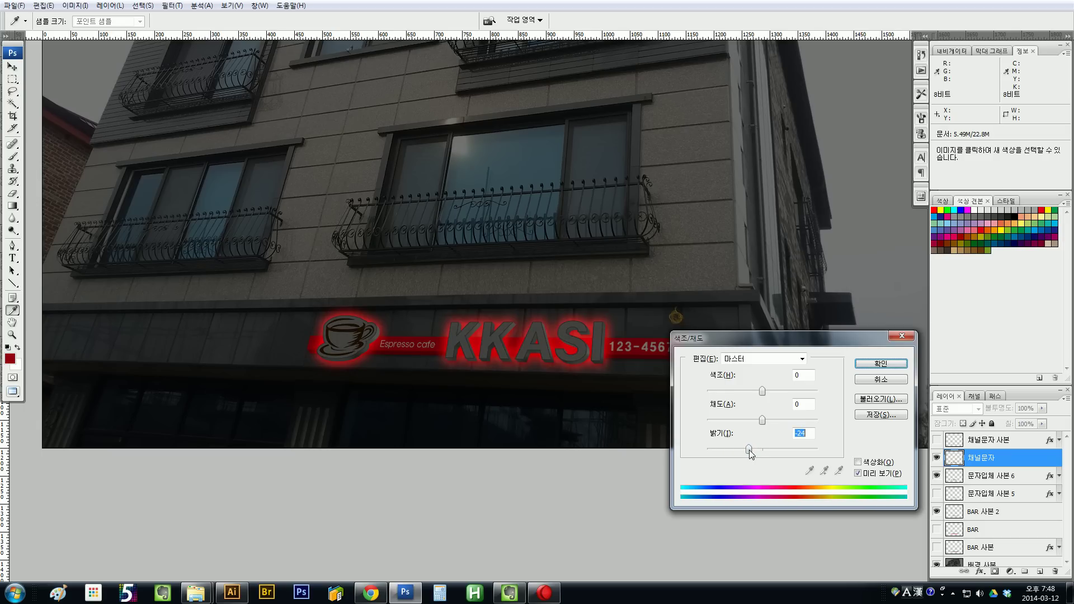
pyautogui.press('Return')
pyautogui.press('o')
pyautogui.hotkey('ctrl', '0')
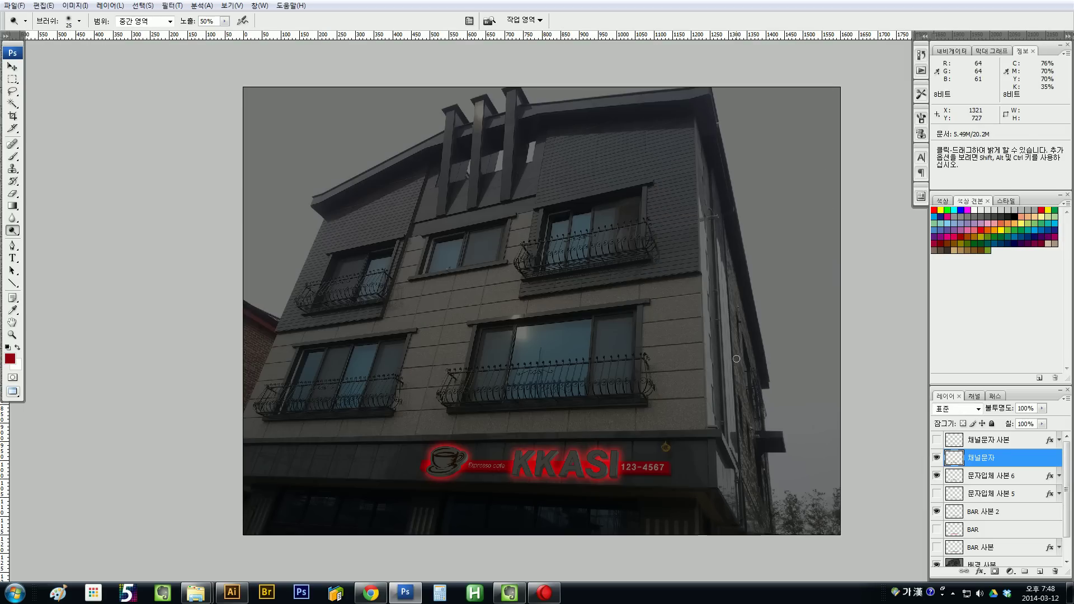